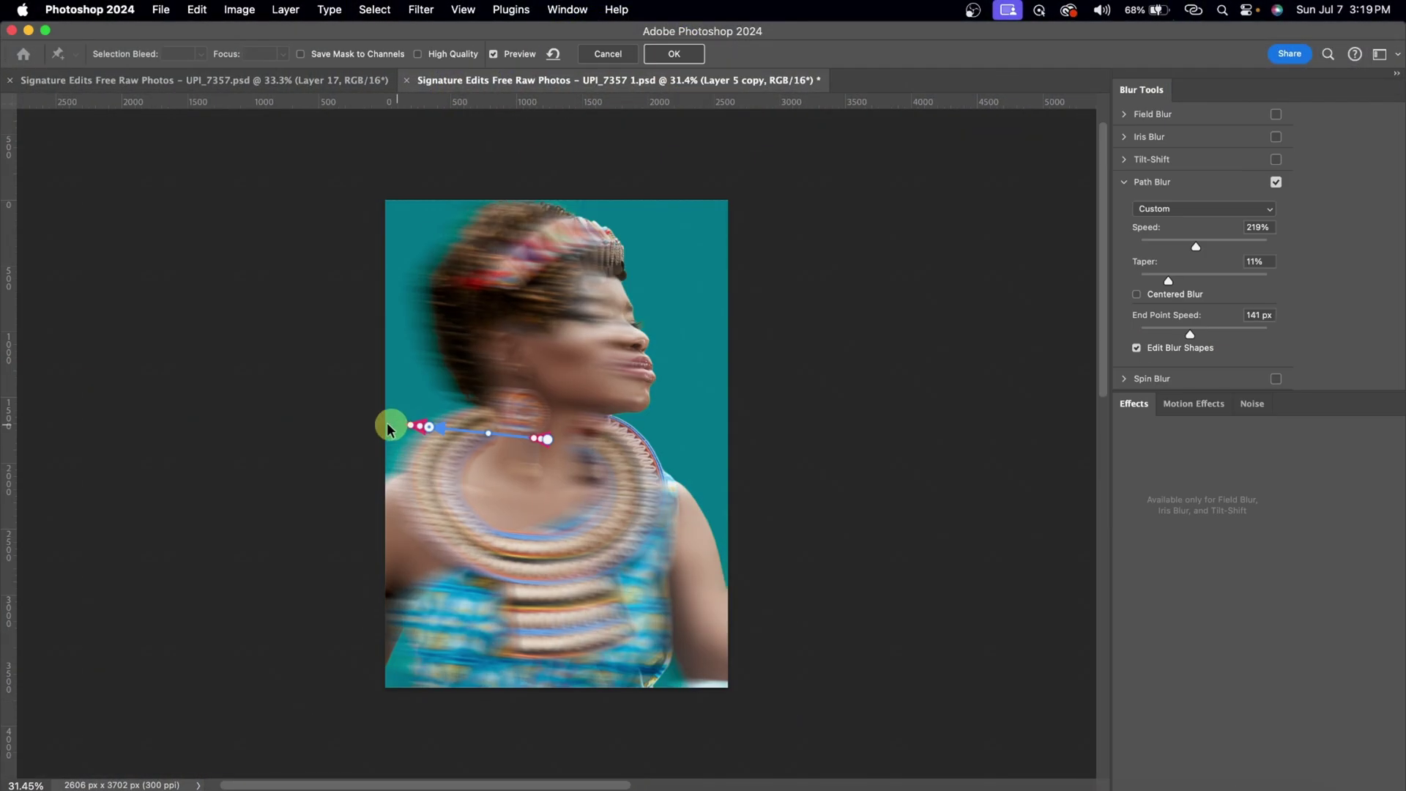
Step: Lengthen the path blur streak across the portrait to finish the Path Blur demo
drag(386, 417, 307, 405)
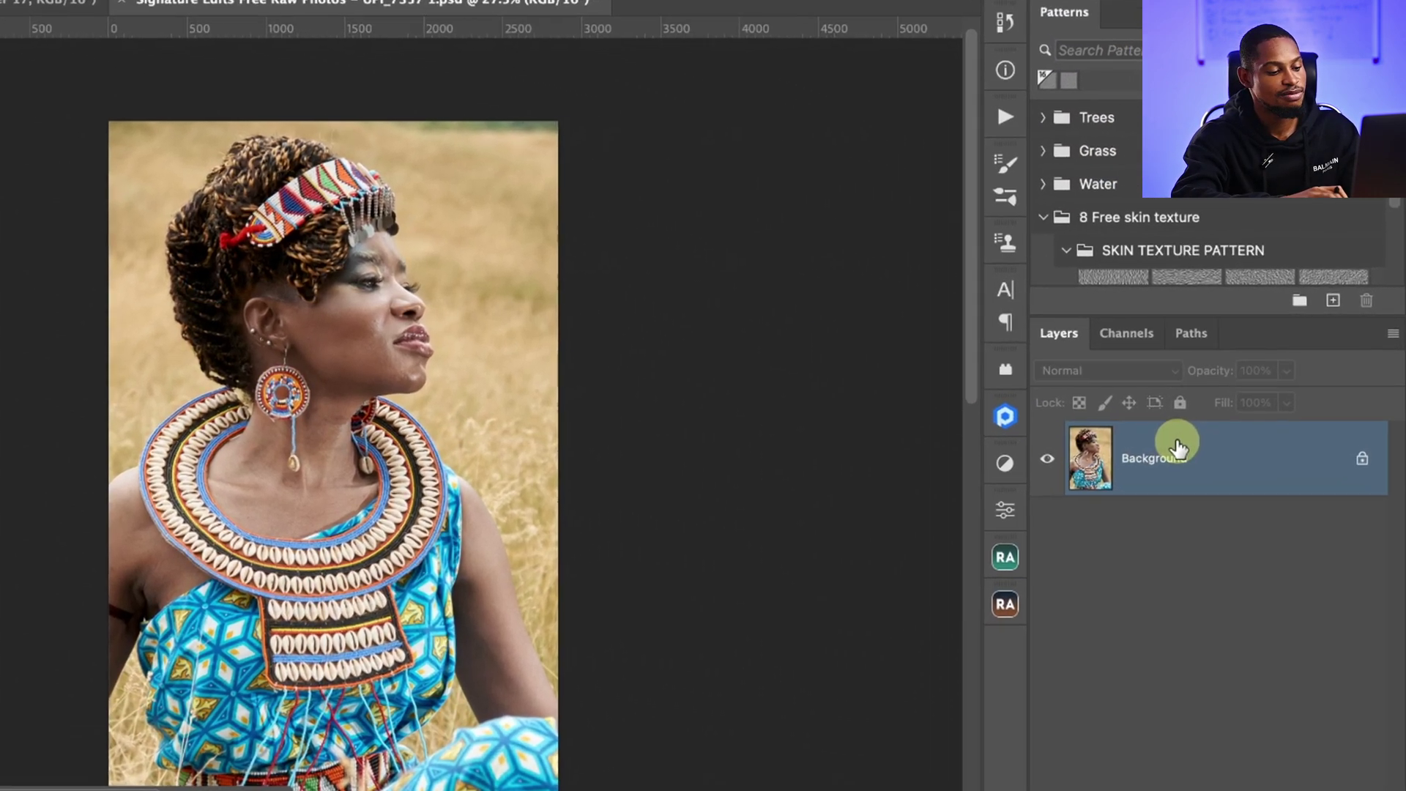
Step: Duplicate the Background into Layer 1, inspect the face, and show the Actions panel
key(ctrl+j)
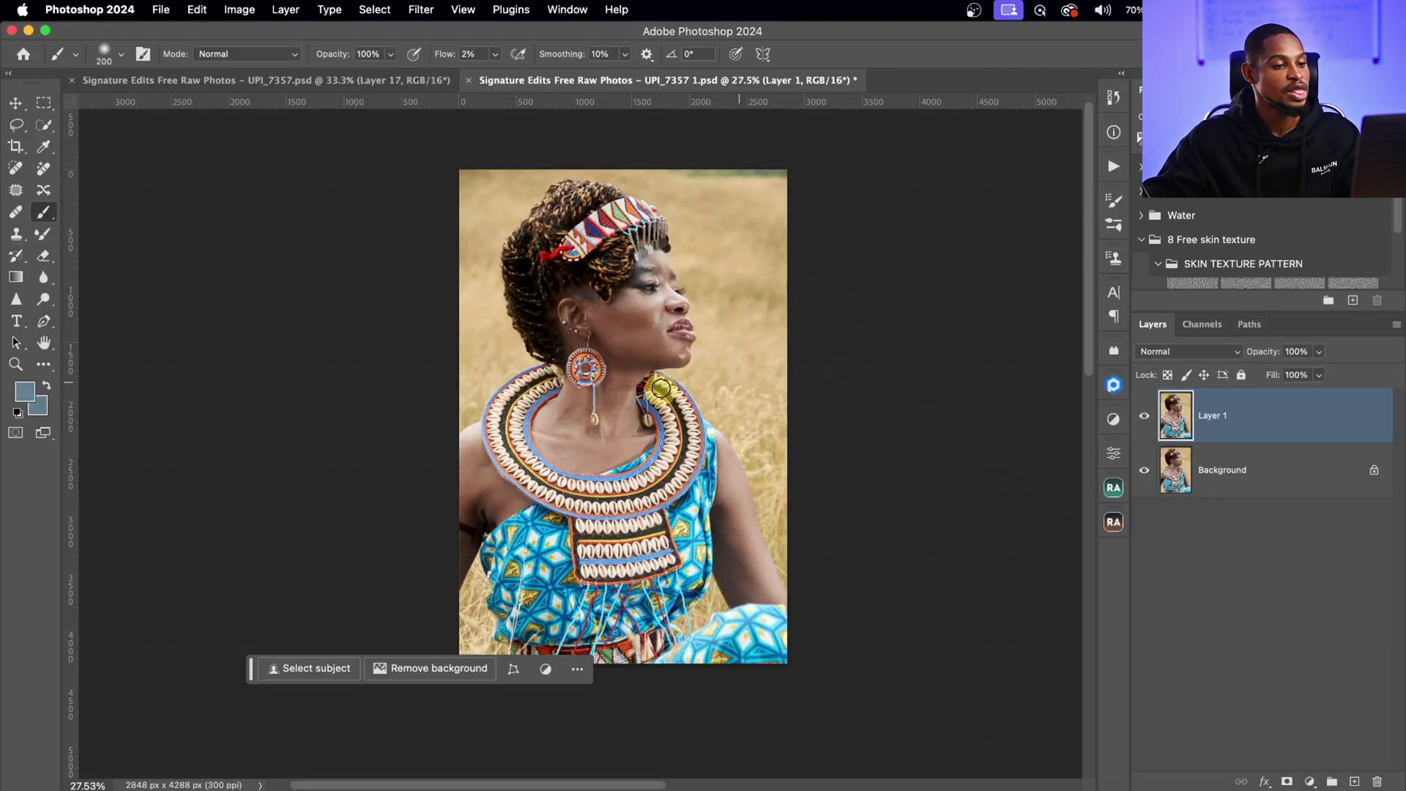
mouse_move(678, 317)
mouse_down()
mouse_move(762, 292)
mouse_move(703, 288)
mouse_up()
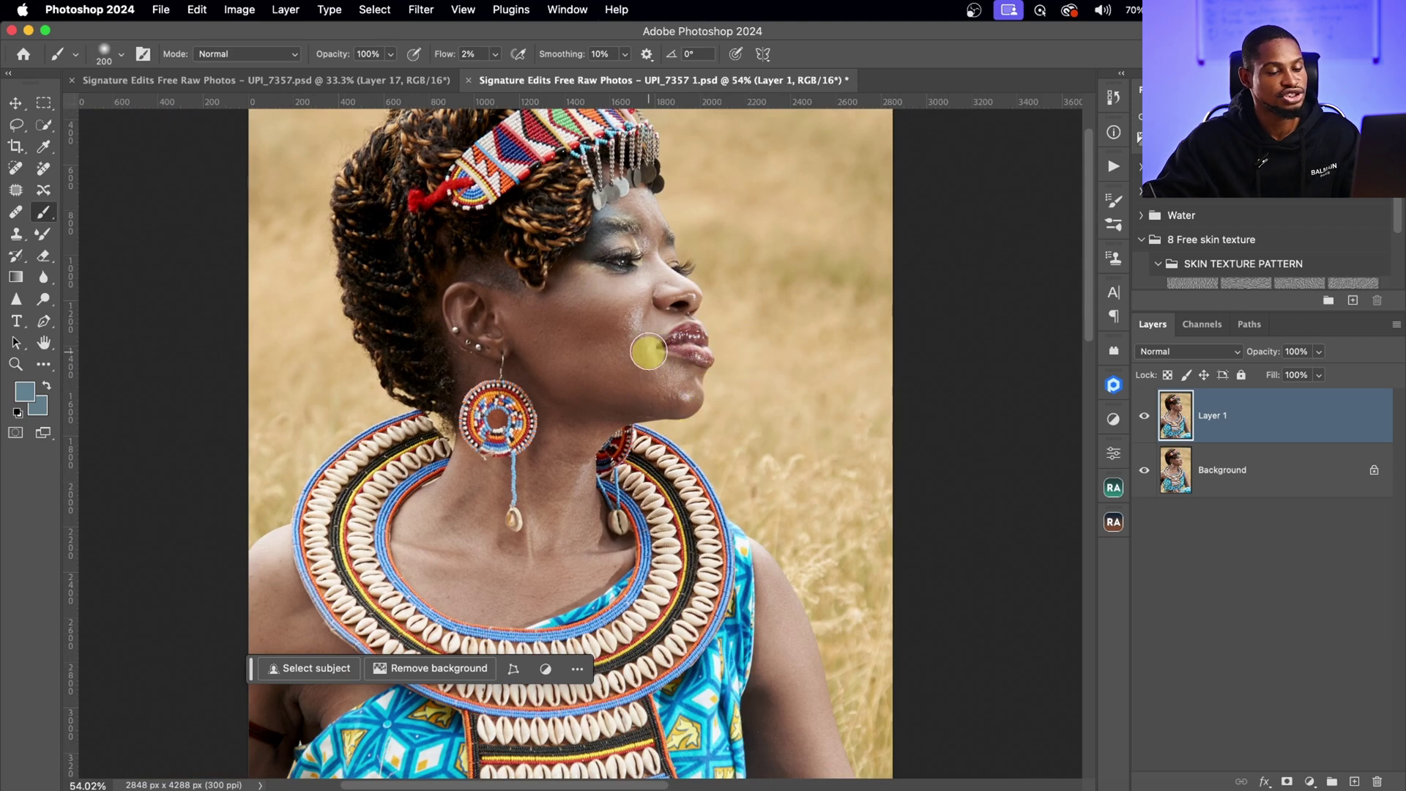
click(1114, 171)
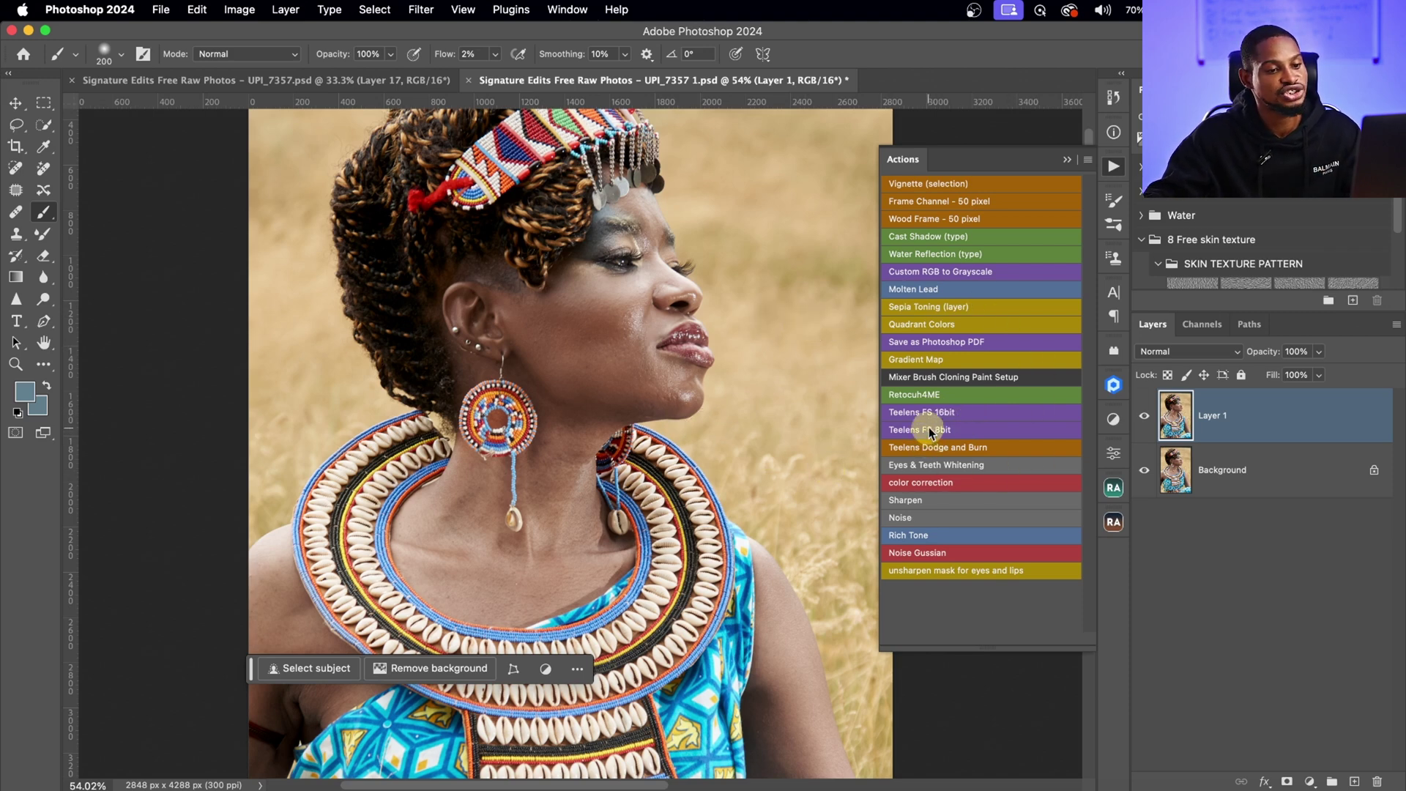
Step: Confirm under Image > Mode that the portrait is 16 Bits/Channel, leaving it unchanged
click(1067, 160)
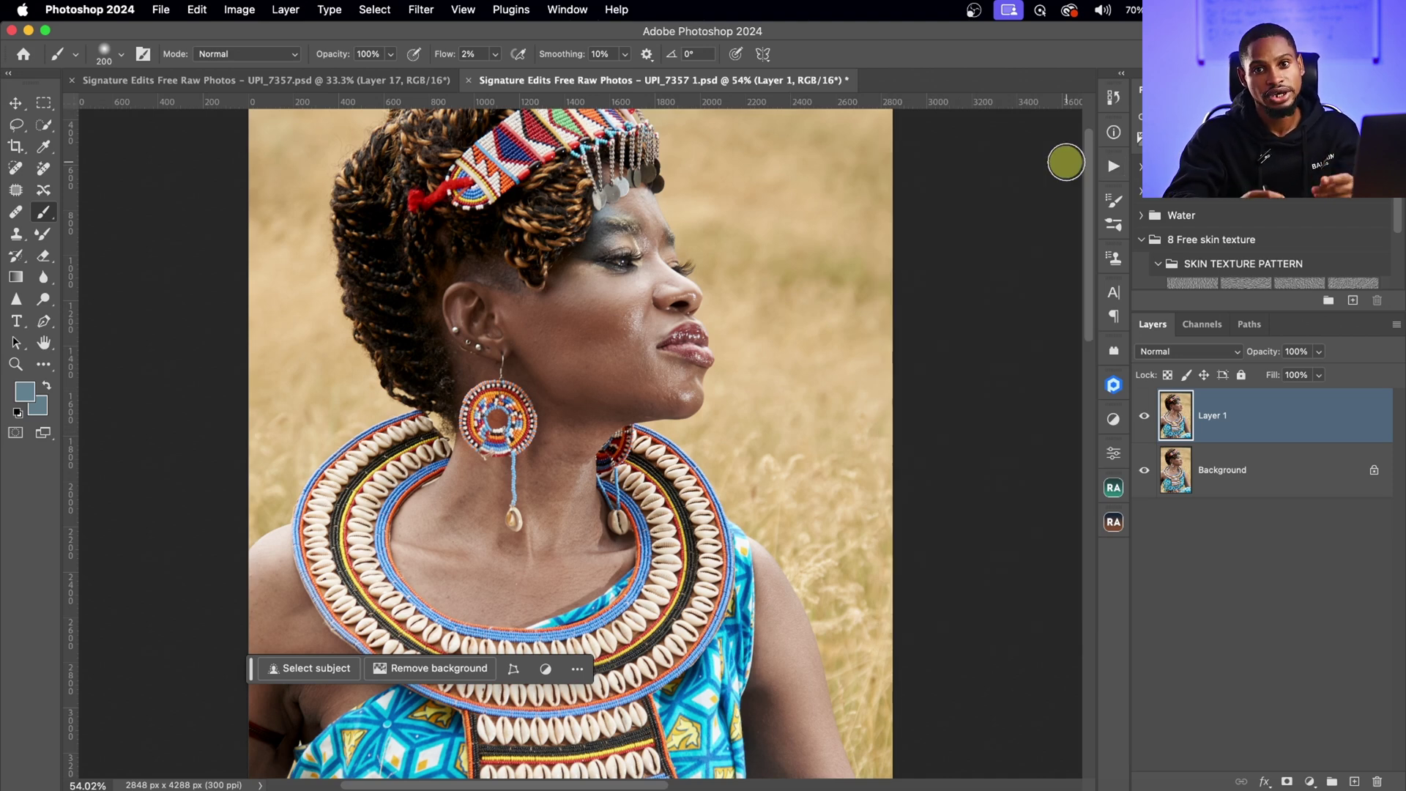
click(239, 10)
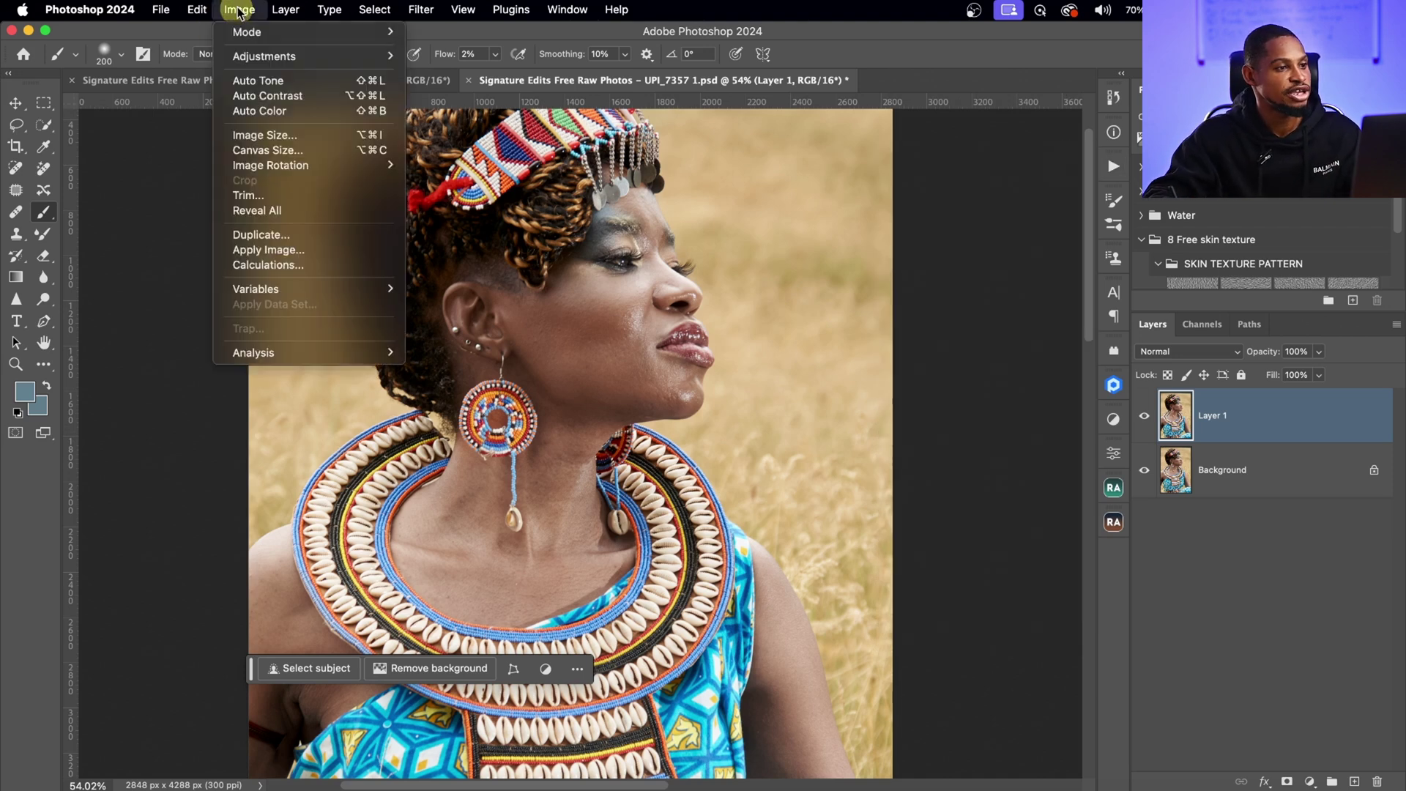
mouse_move(285, 33)
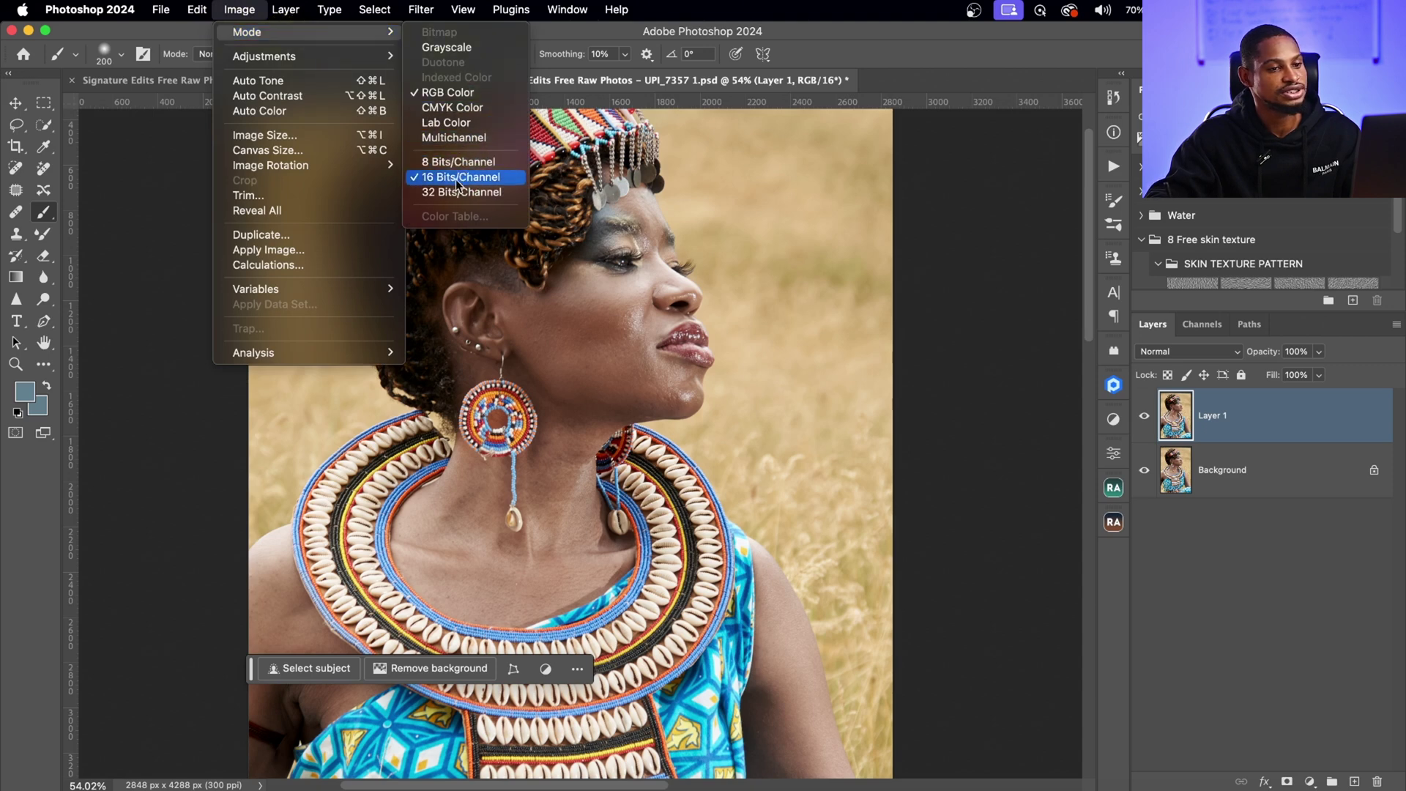
click(1115, 173)
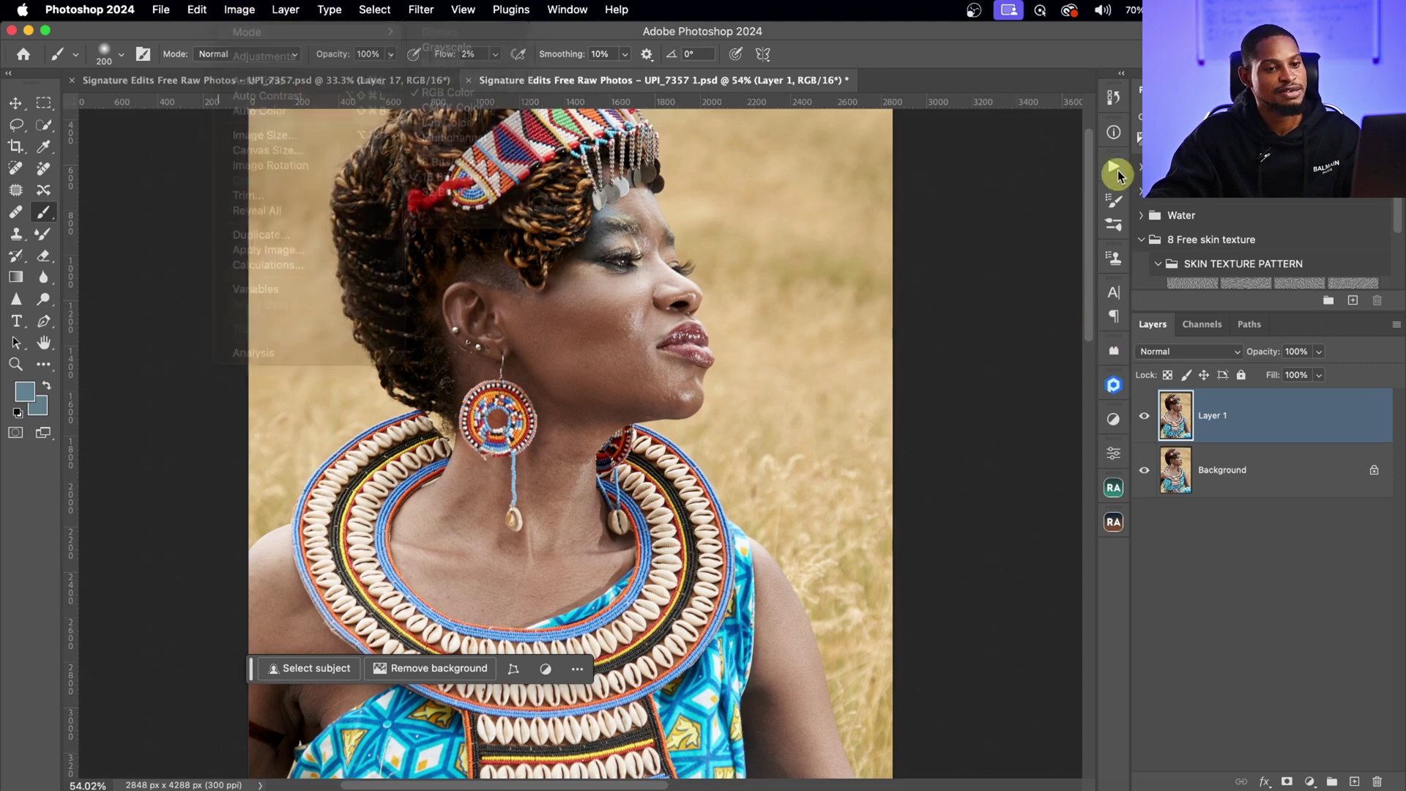
Step: Run the Teelens FS 16bit action, accepting a Gaussian Blur radius of 6.4 px
click(1114, 167)
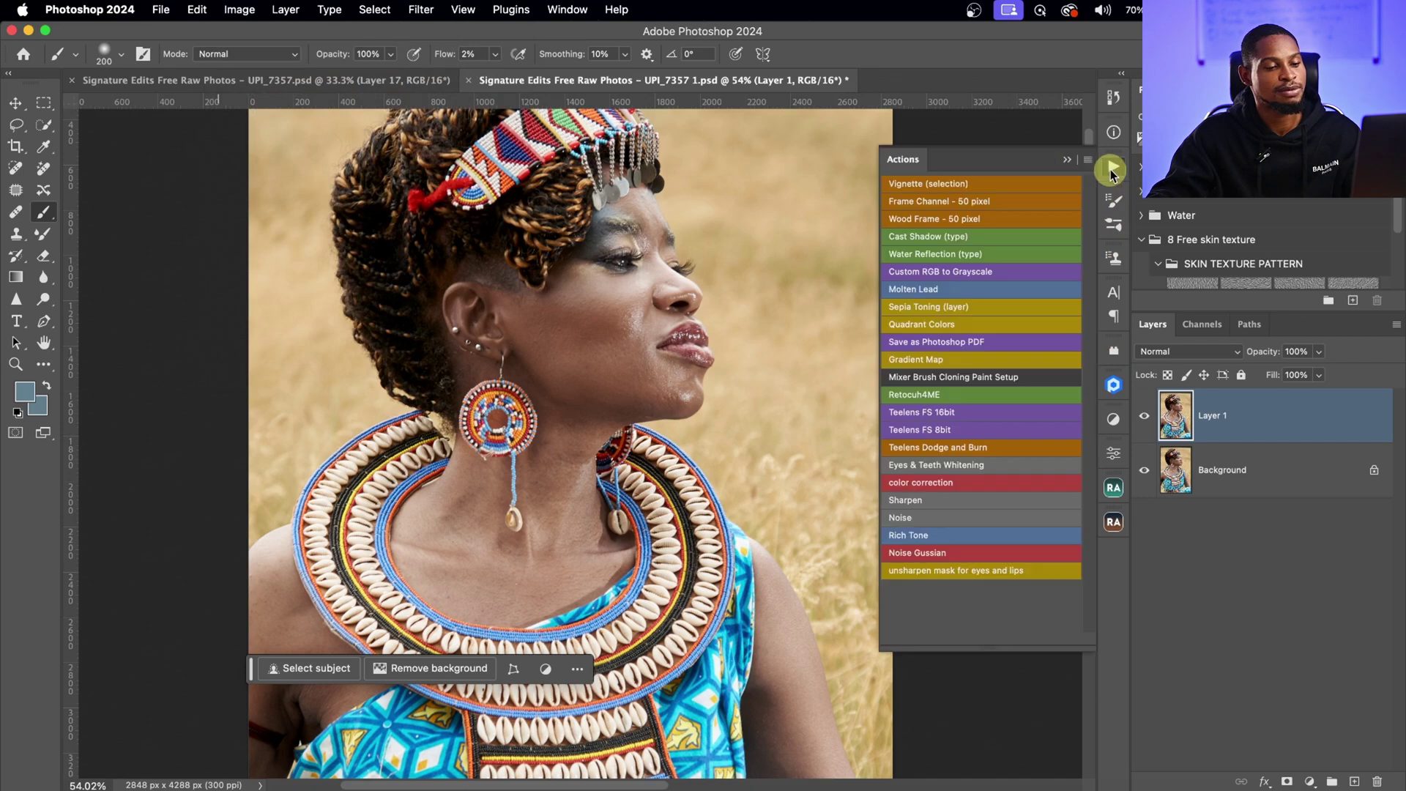
click(923, 414)
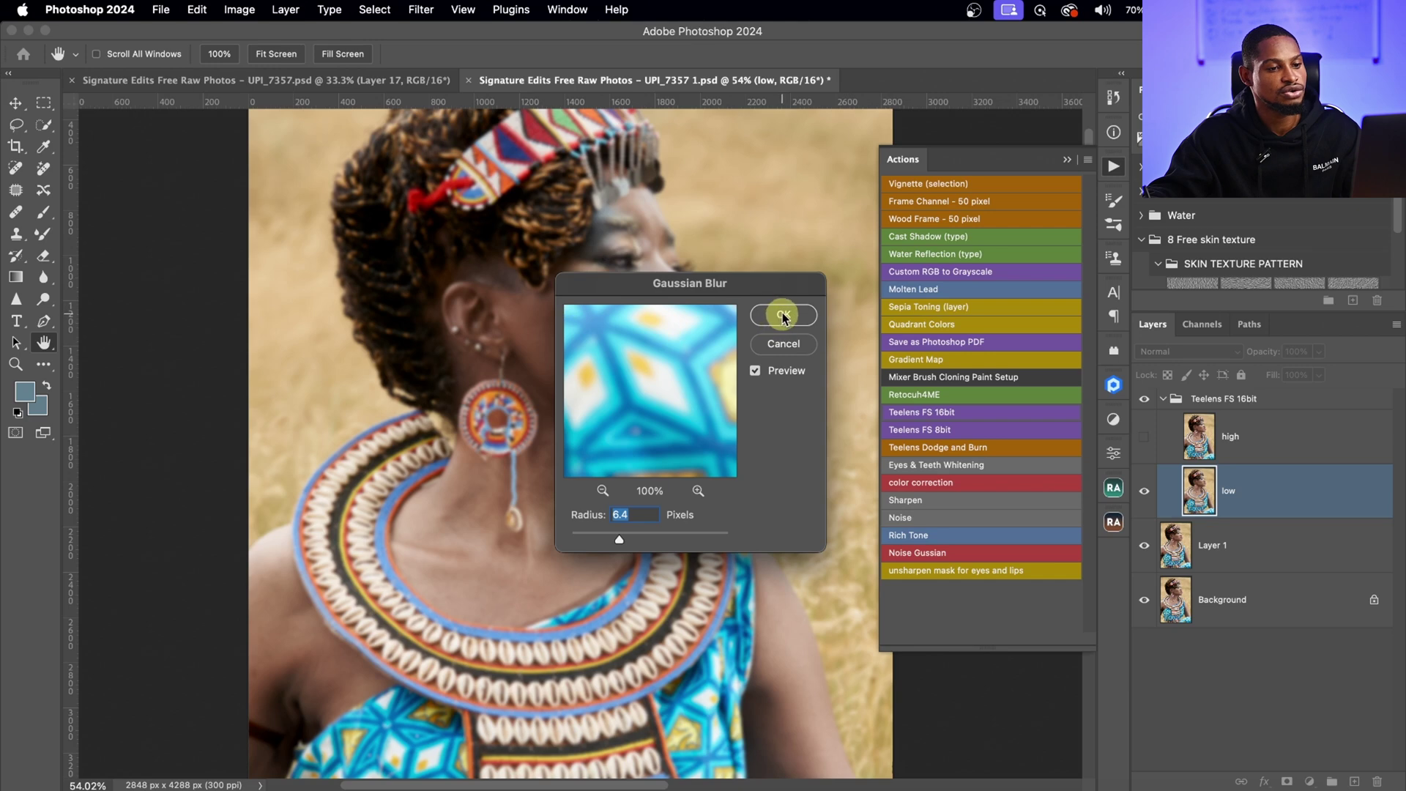
click(775, 319)
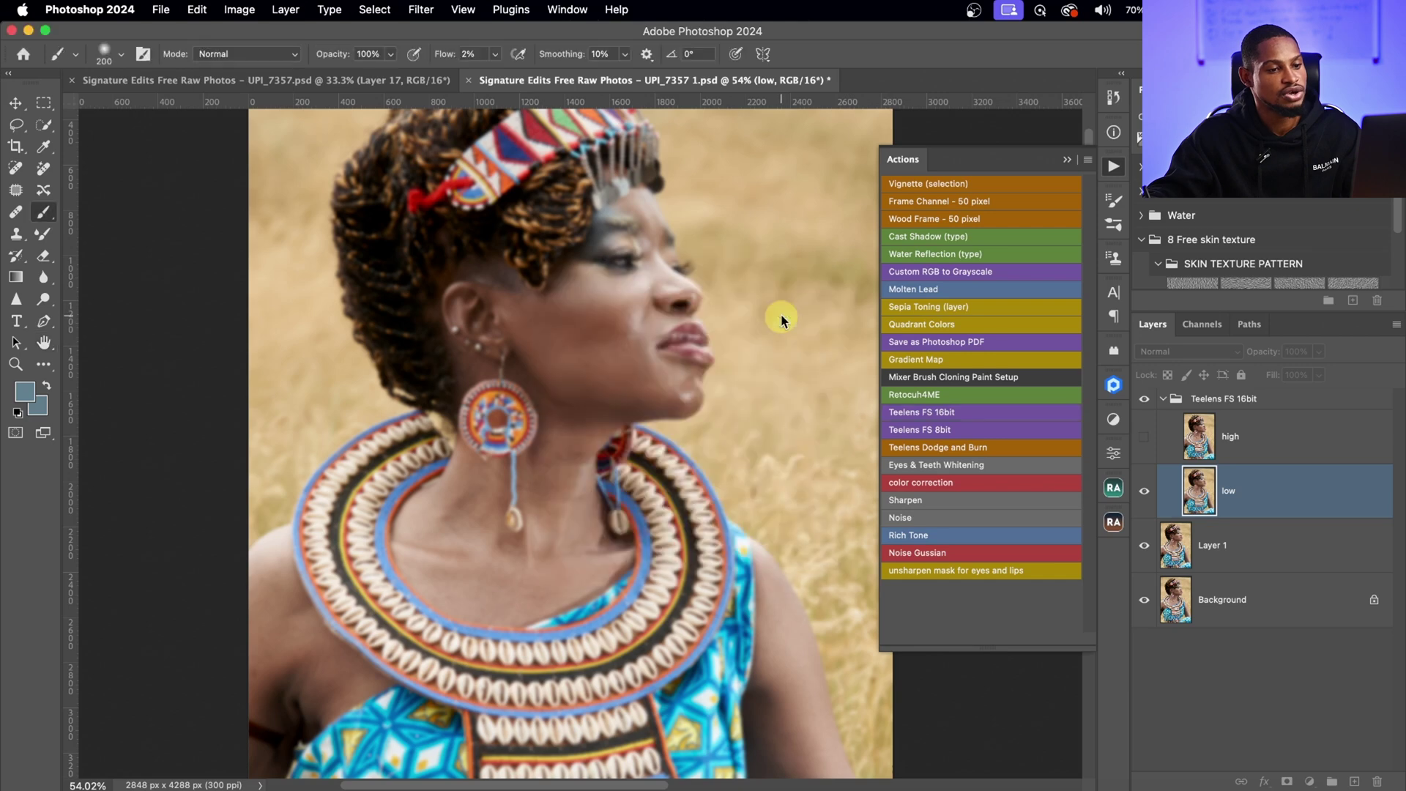
click(1066, 161)
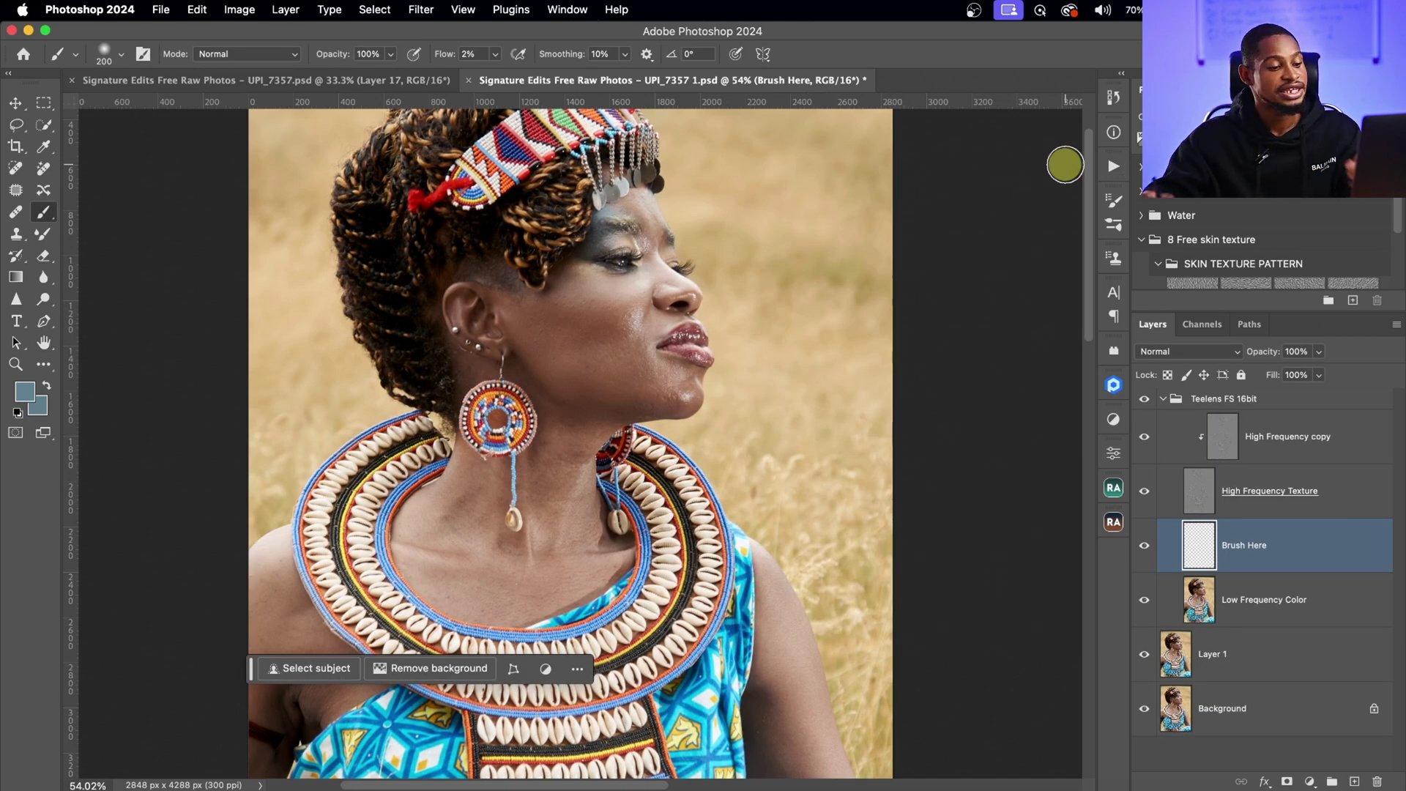
Step: Inspect the cheek up close, then target the High Frequency copy layer with Clone Stamp
key(z)
mouse_move(635, 332)
mouse_down()
mouse_move(709, 311)
mouse_move(589, 315)
mouse_up()
key(b)
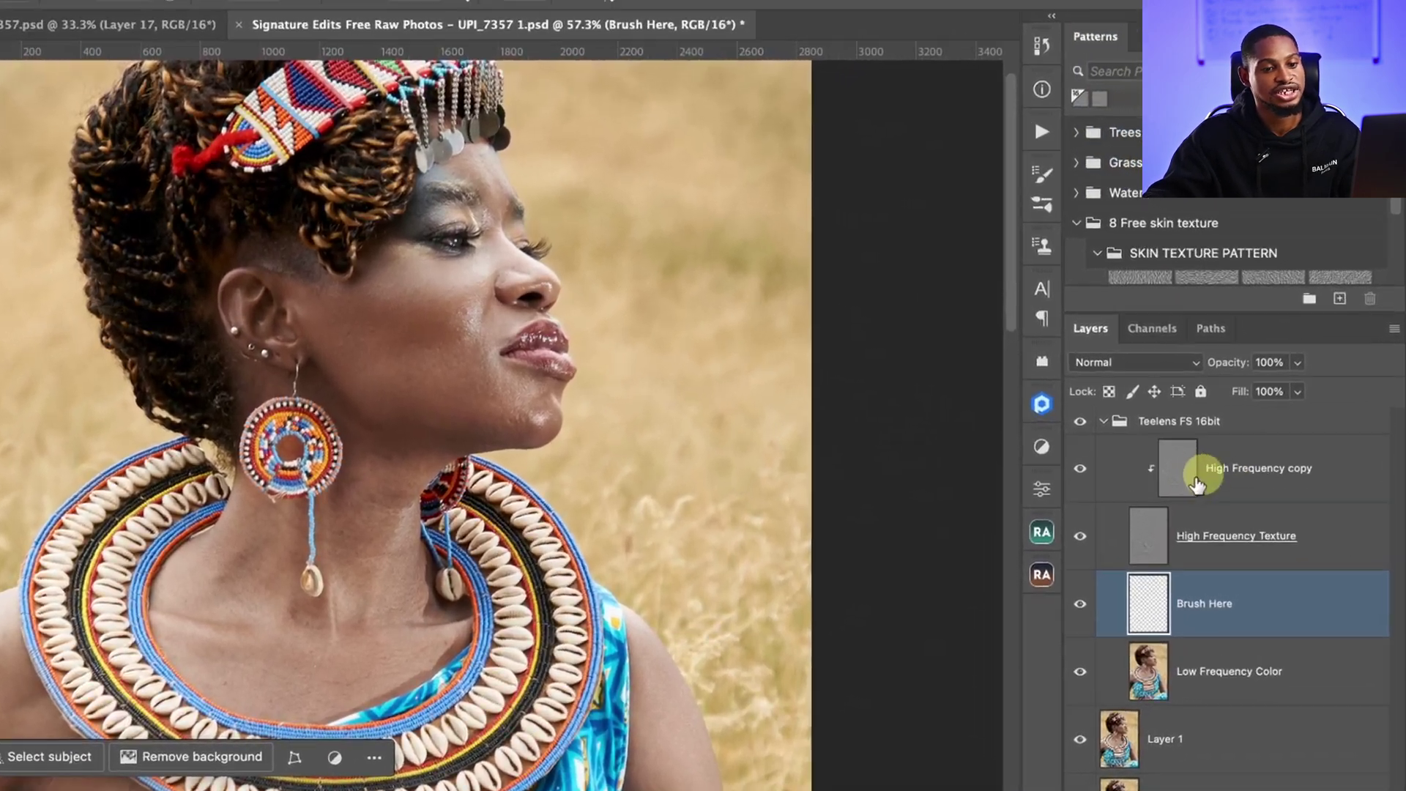
click(1220, 455)
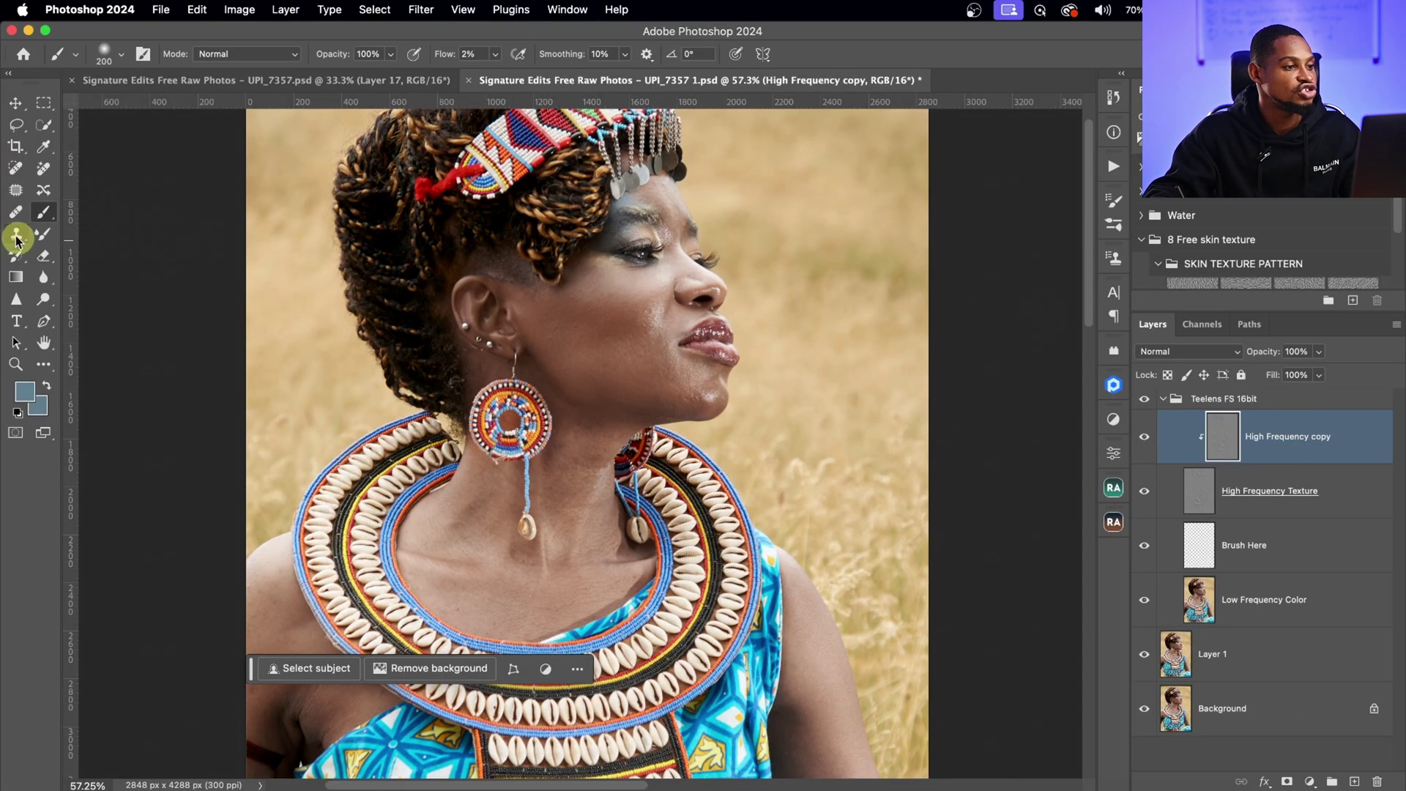
click(18, 234)
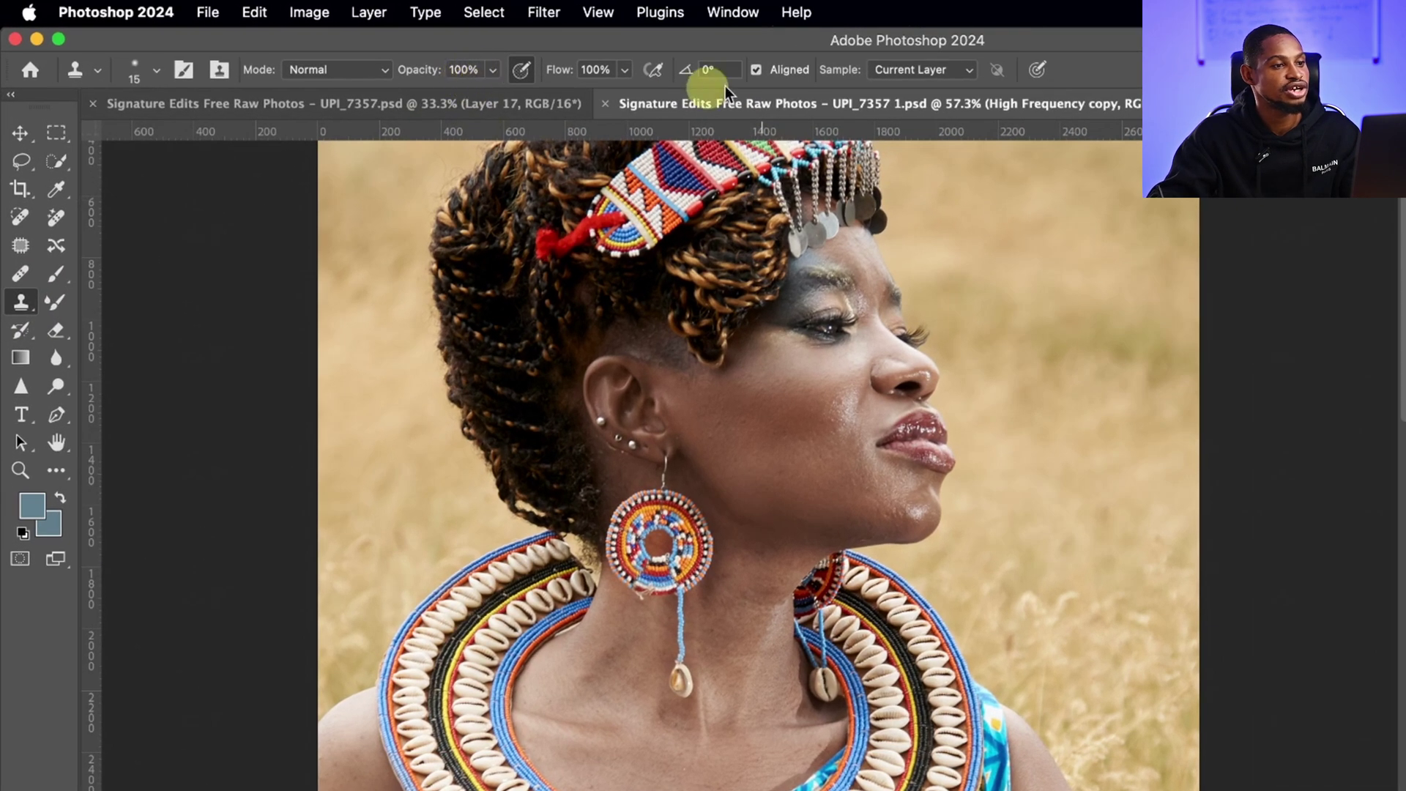
Step: Keep Clone Stamp sampling Current Layer, zoom to about 120%, and set a cheek clone source
click(926, 69)
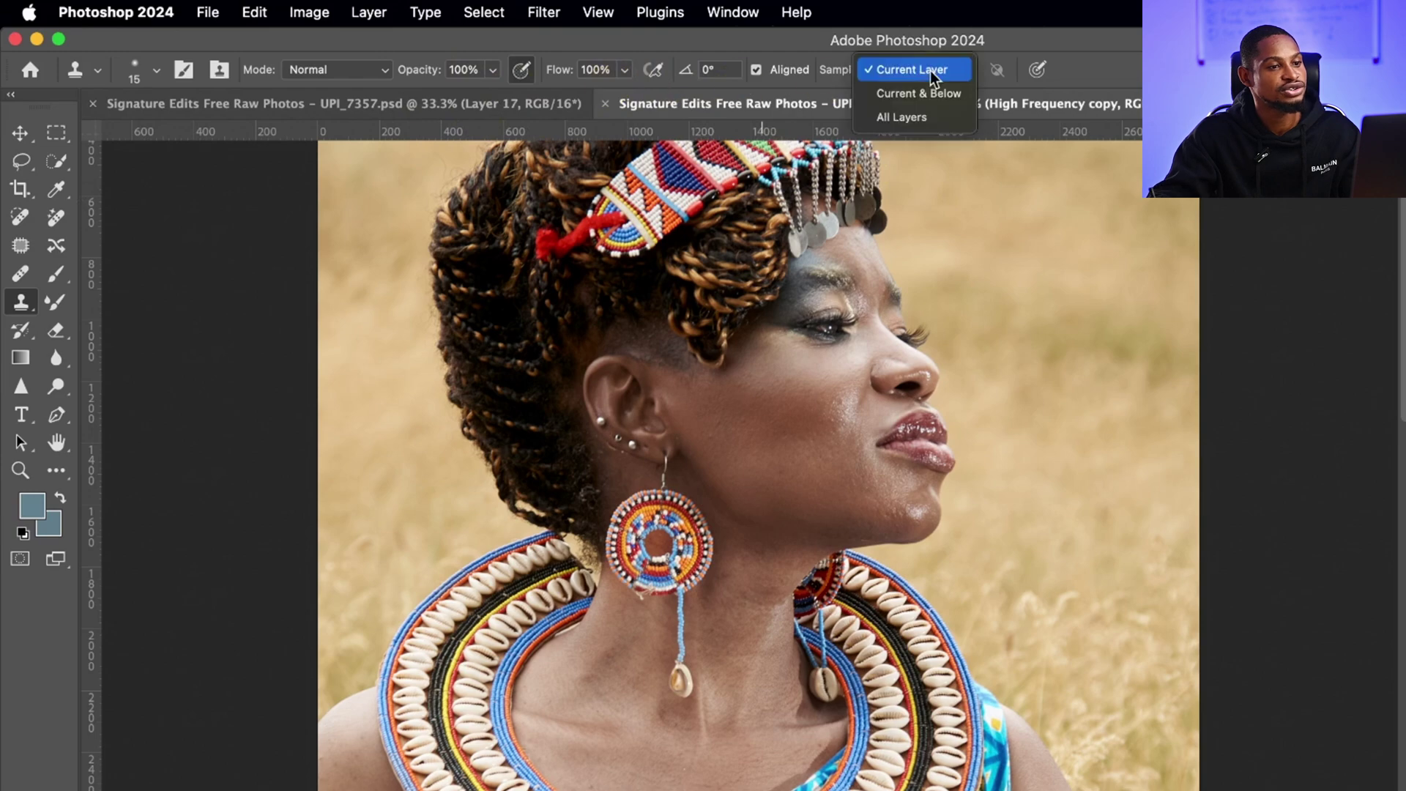
click(926, 71)
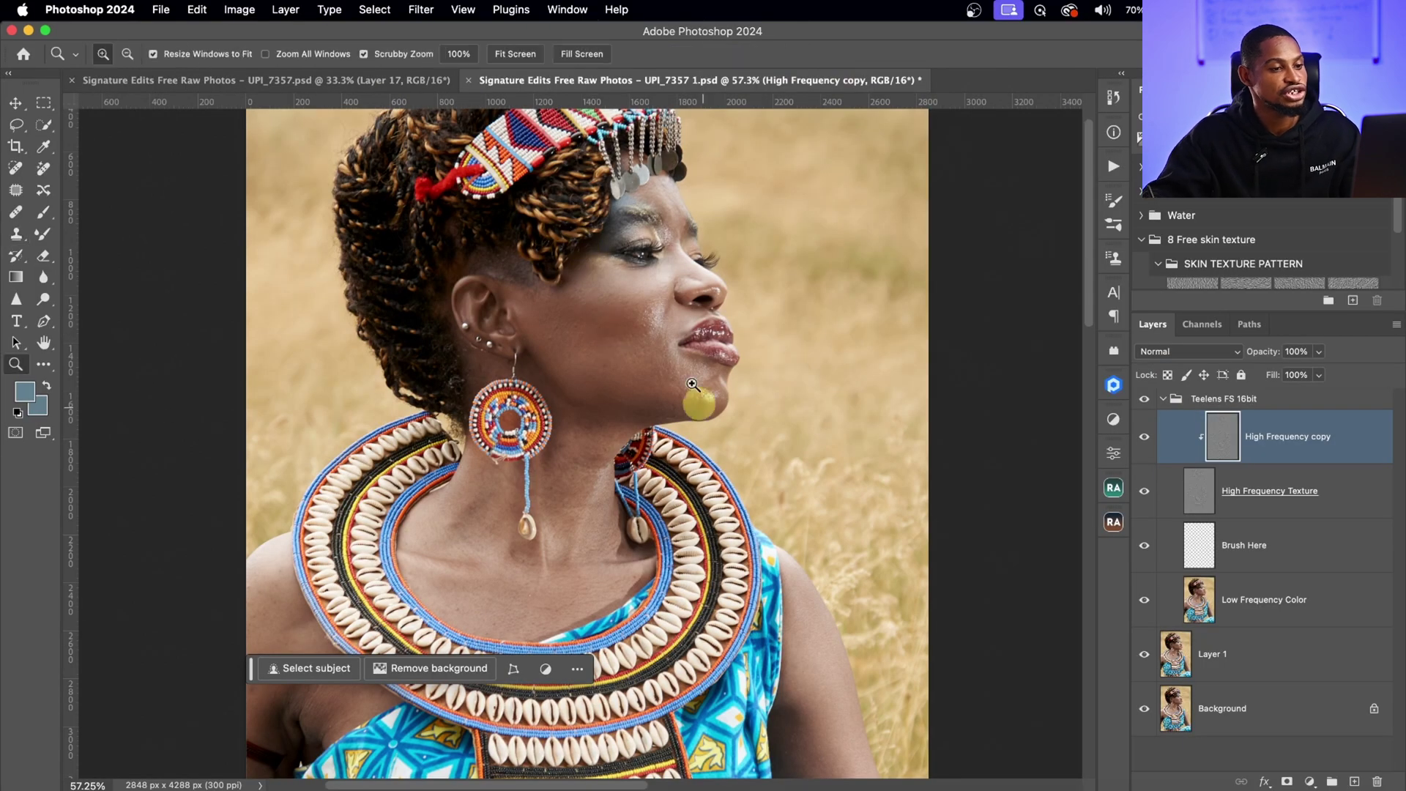
mouse_move(847, 402)
mouse_down()
mouse_move(936, 395)
mouse_move(901, 432)
mouse_up()
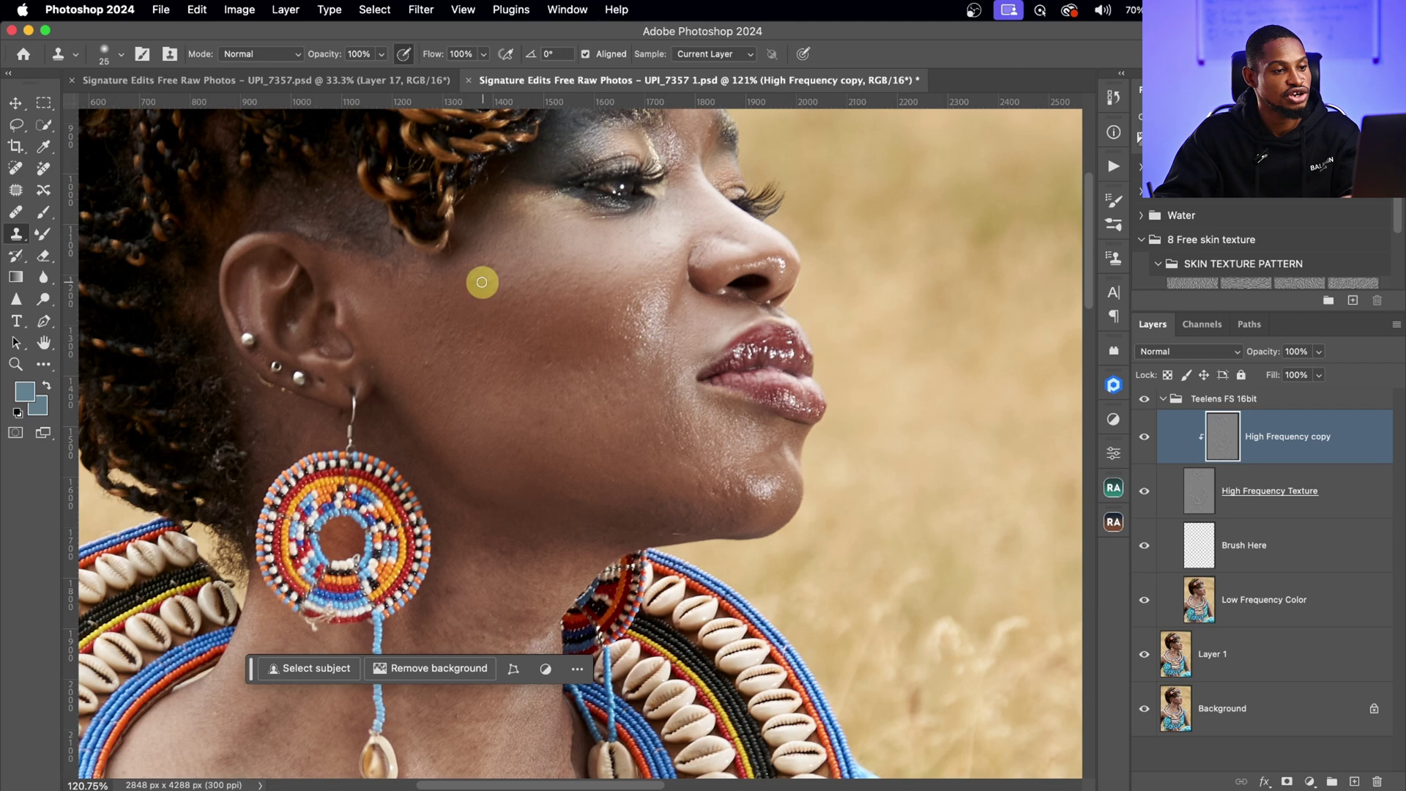
key(bracketleft)
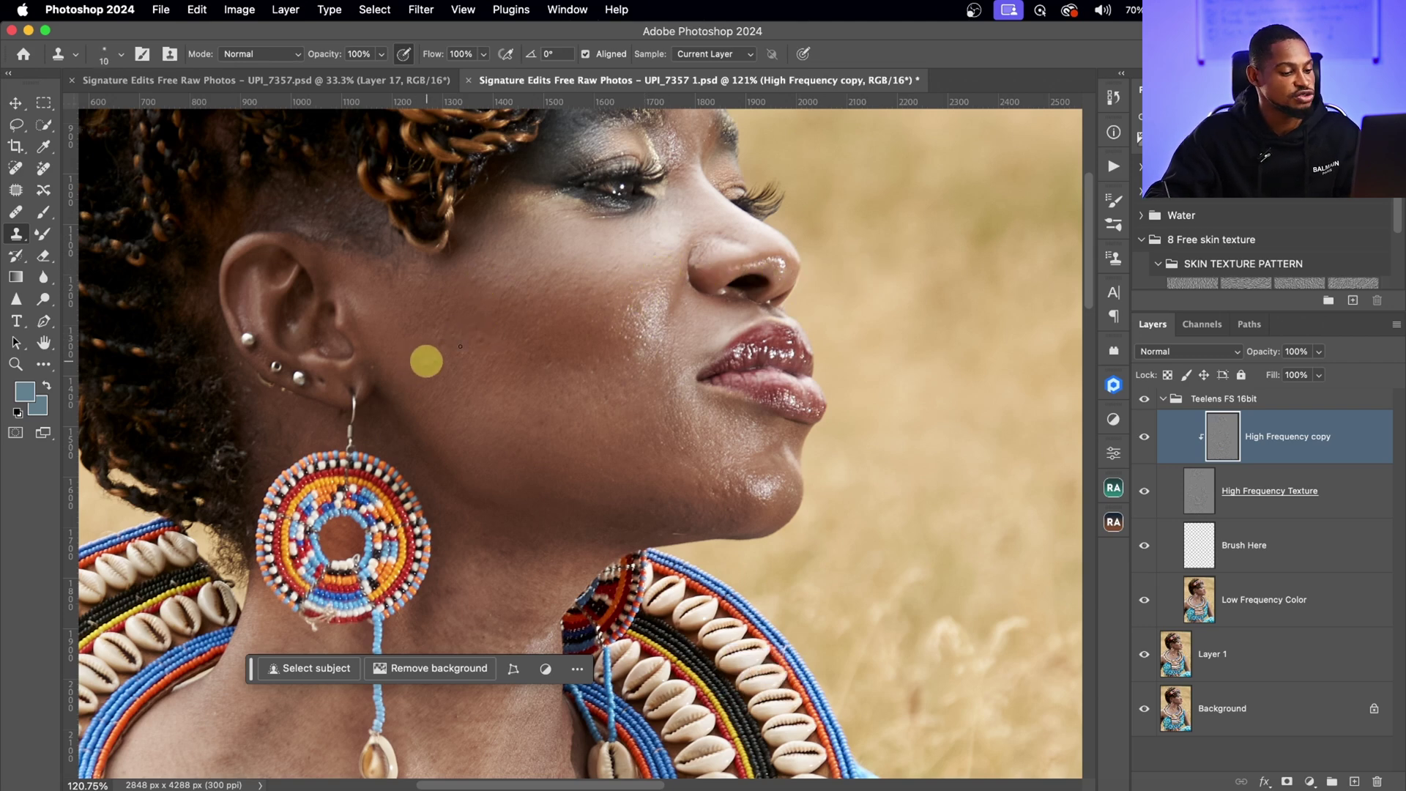
key(alt)
alt+click(433, 374)
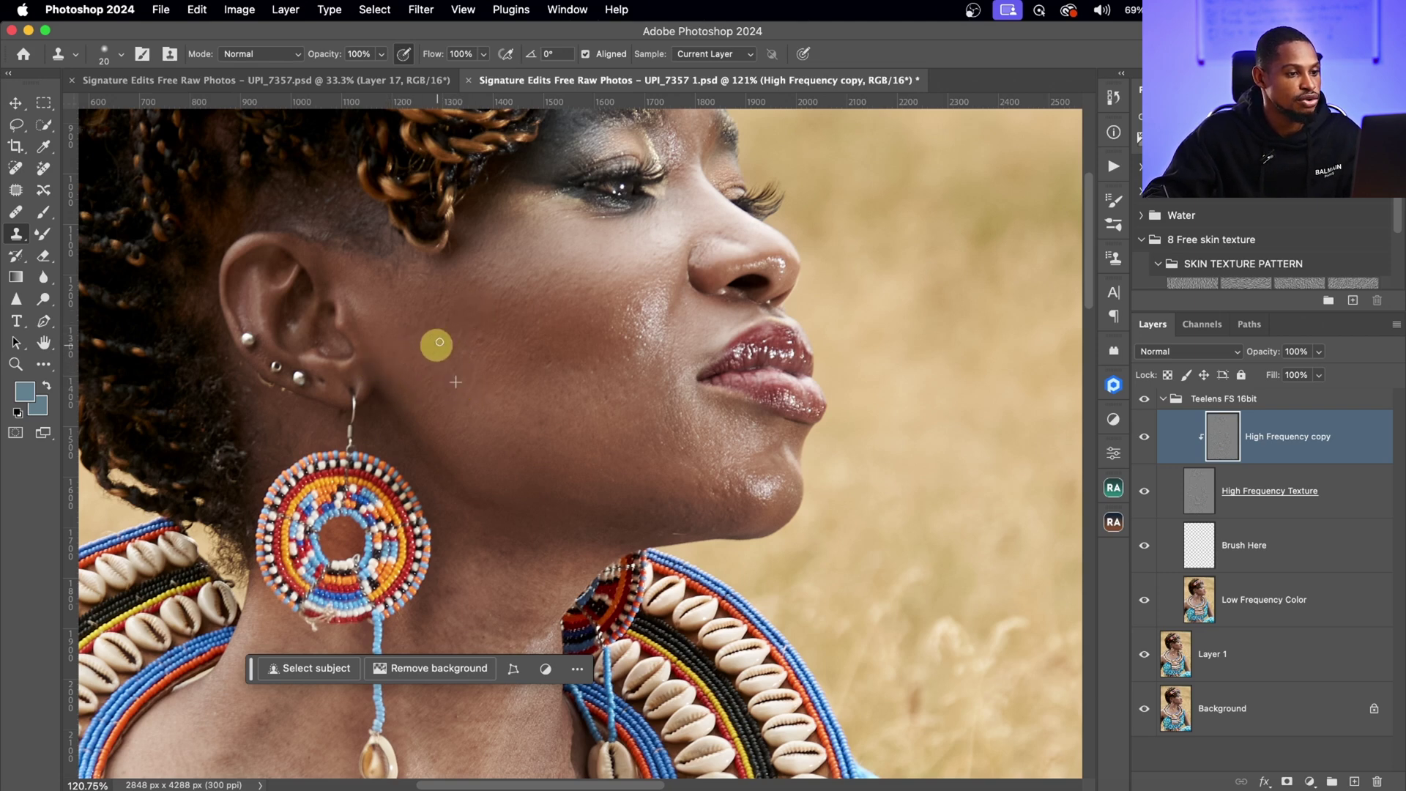
Step: Clone clean skin texture over the cheek, beside the nose, and down toward the chin
click(480, 345)
alt+click(483, 380)
mouse_move(465, 353)
mouse_down()
mouse_move(445, 331)
mouse_move(475, 358)
mouse_up()
alt+click(493, 331)
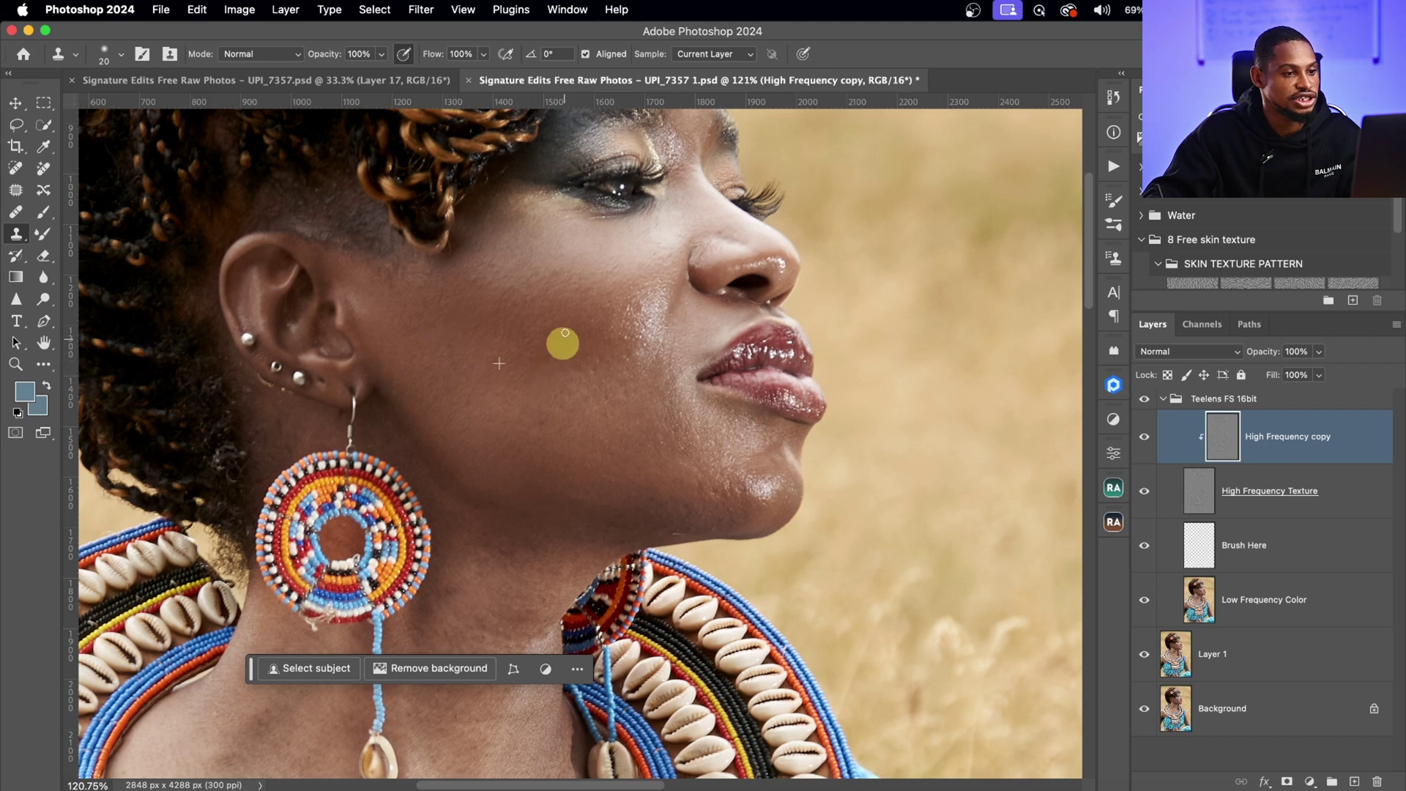
alt+click(553, 346)
drag(591, 374, 596, 368)
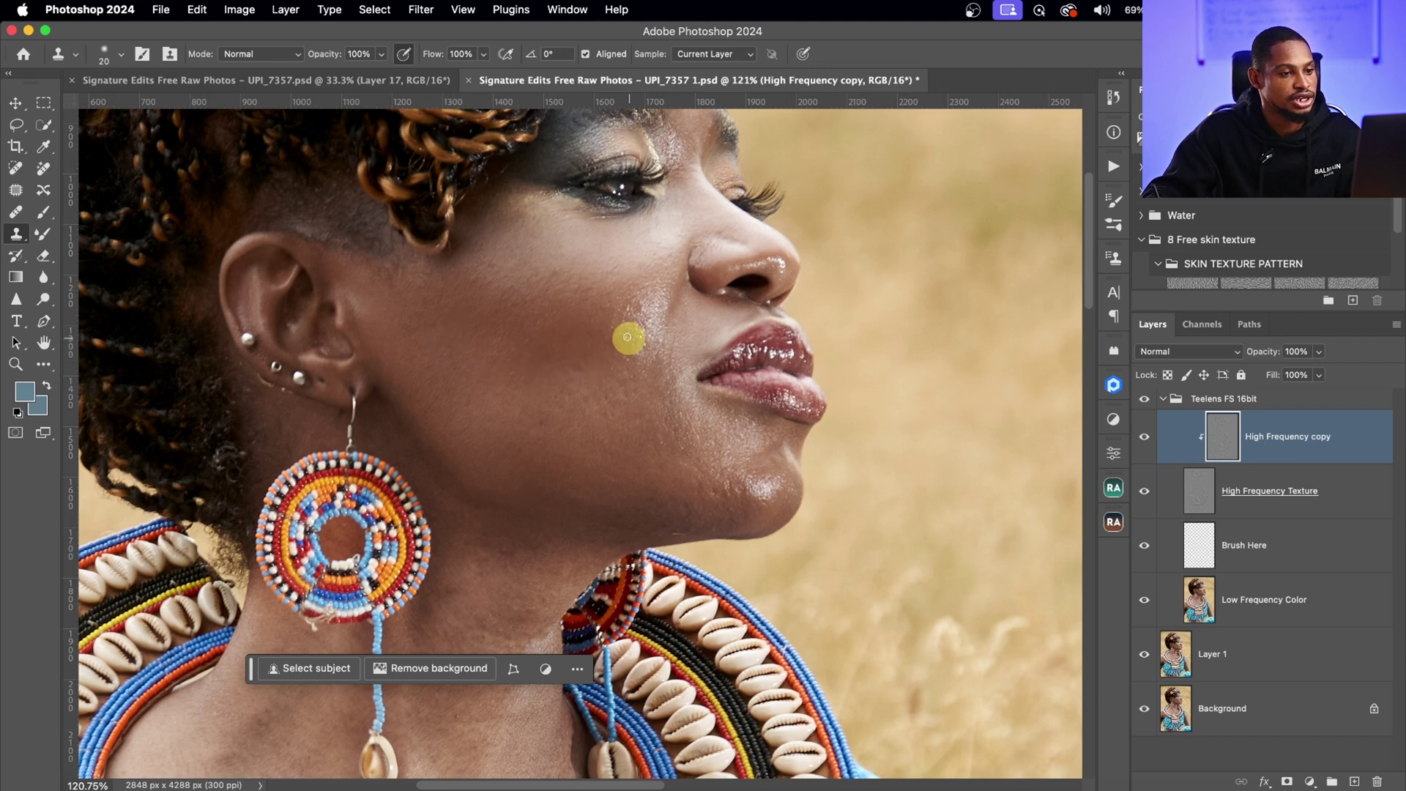
alt+click(669, 327)
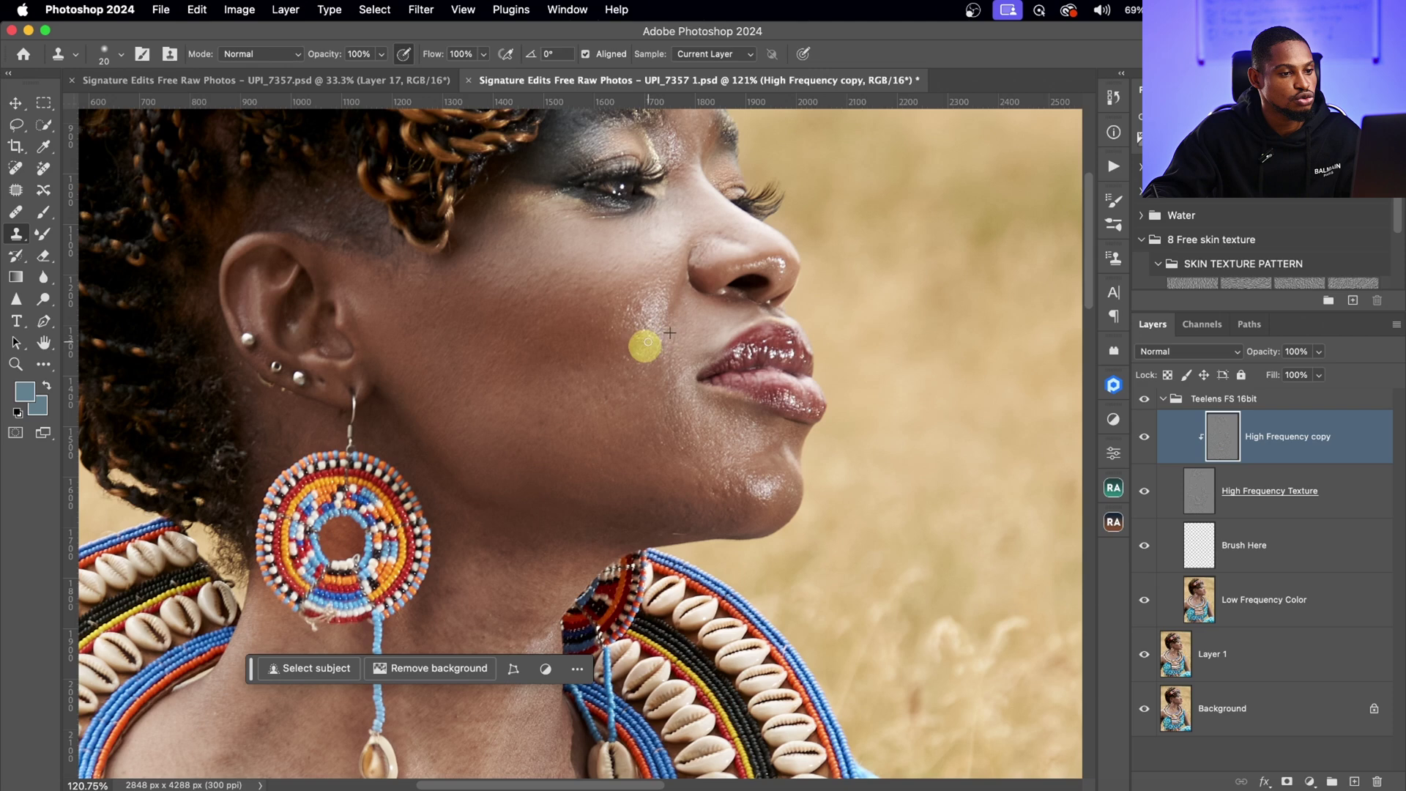
alt+click(695, 317)
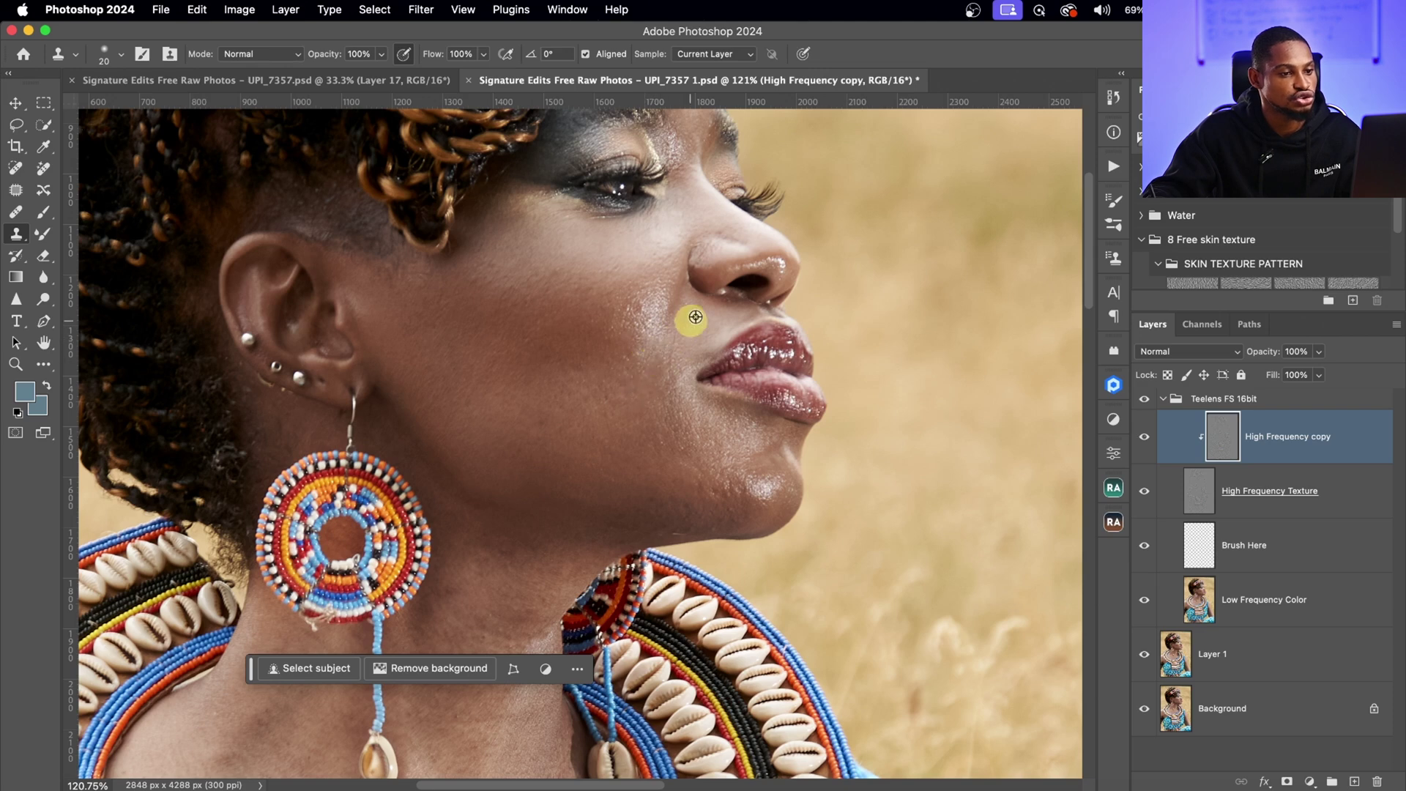
drag(674, 377, 706, 487)
Step: Resample from the jaw and chin, cover the remaining cheek blemishes, and zoom out
alt+click(693, 529)
alt+click(758, 507)
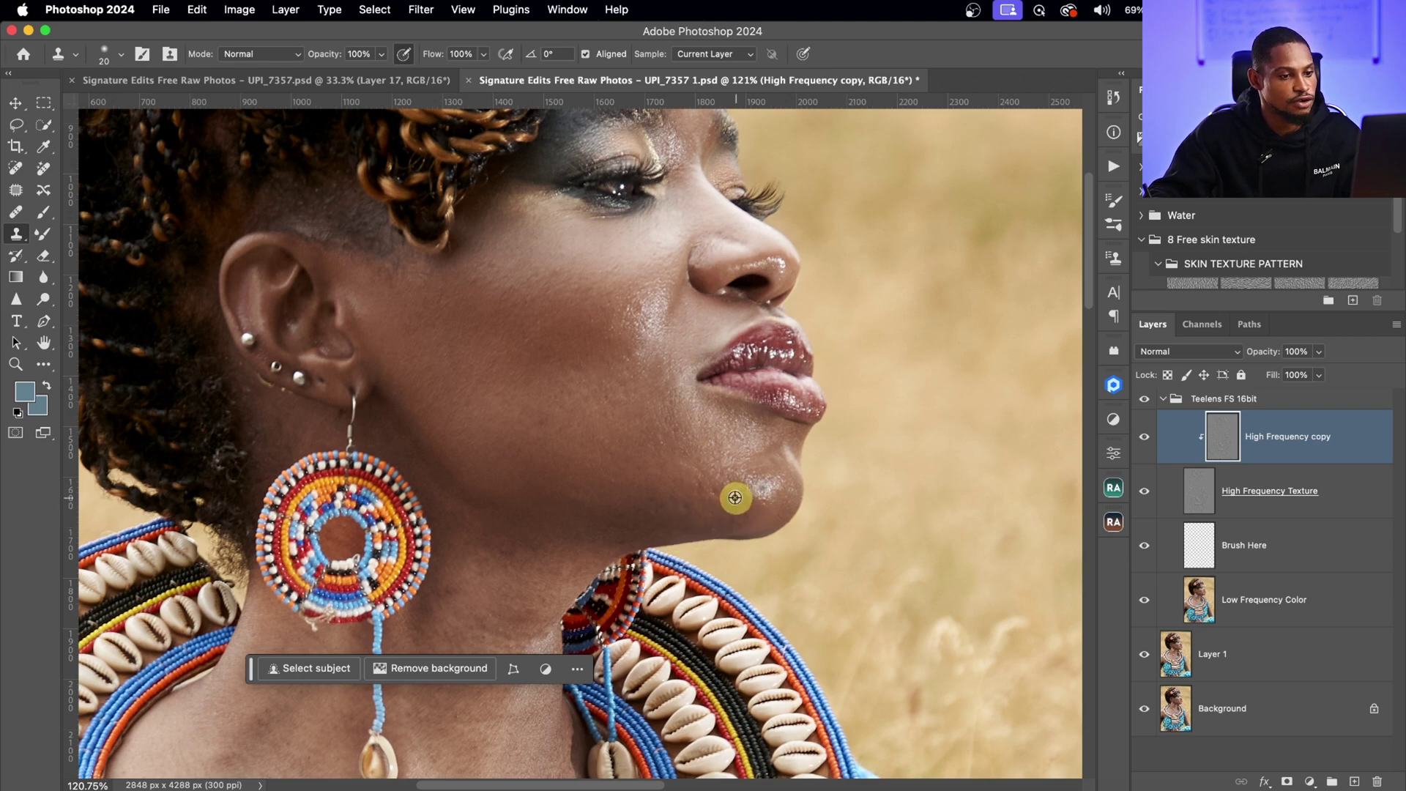
alt+click(636, 460)
click(632, 357)
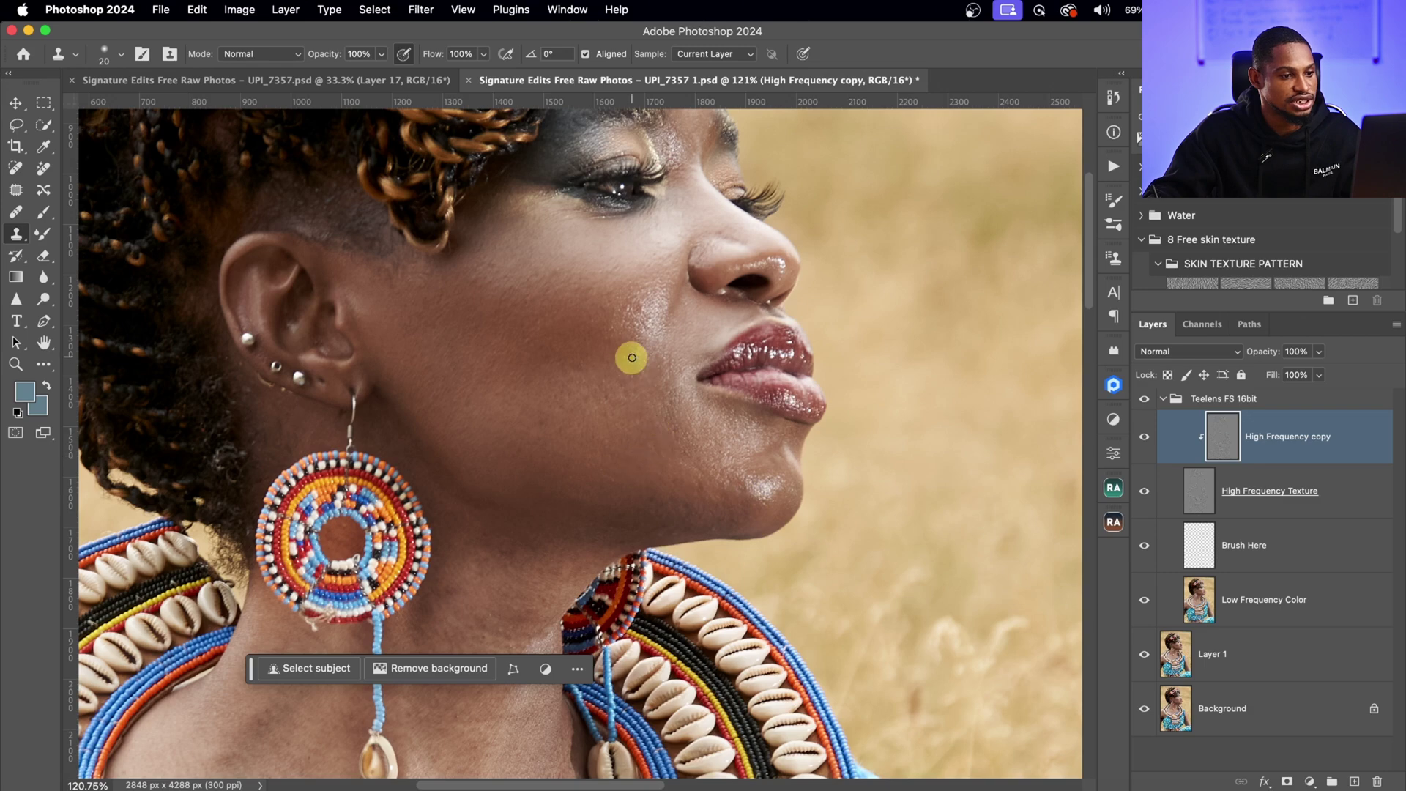
click(637, 325)
mouse_move(668, 331)
mouse_down()
mouse_move(657, 308)
mouse_move(685, 338)
mouse_up()
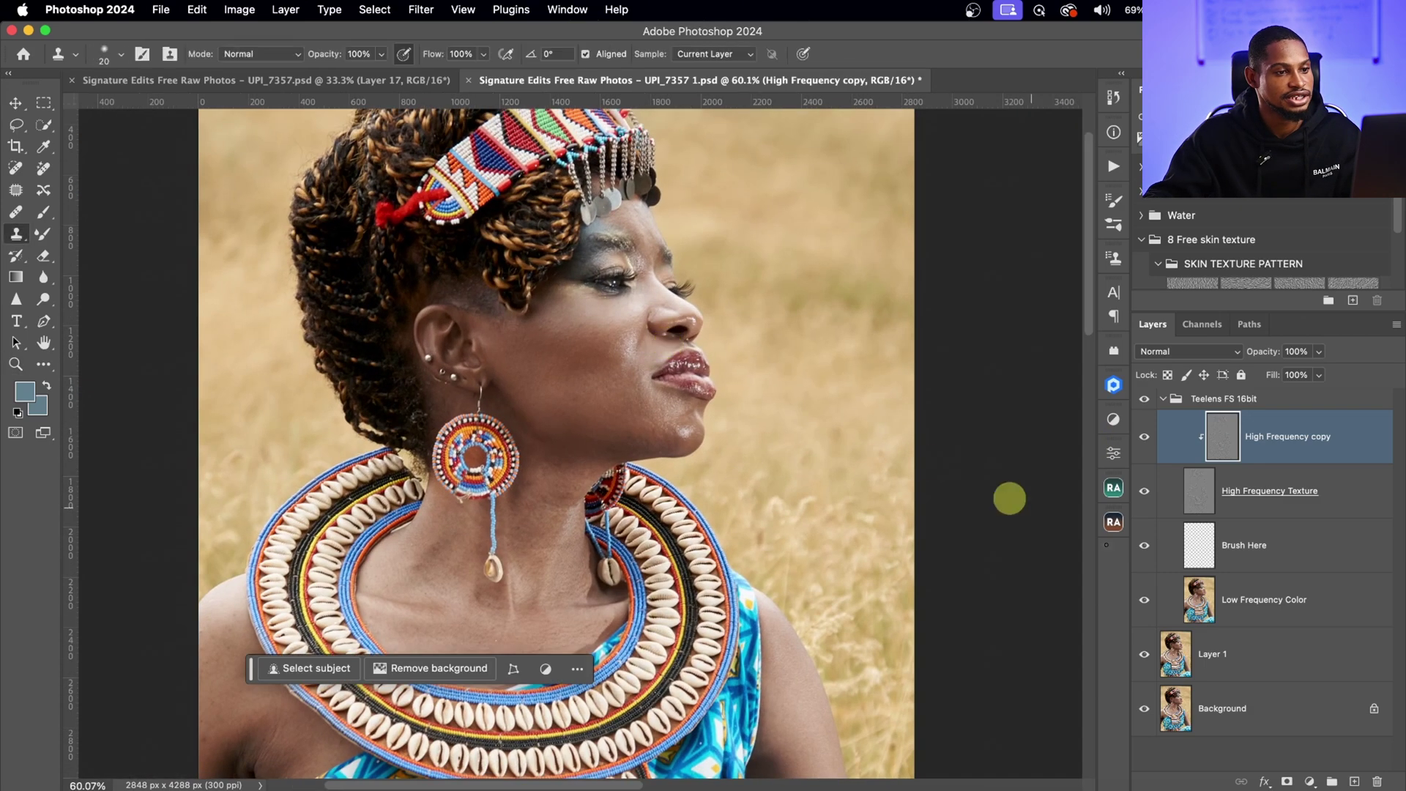
Step: Compare the High Frequency layers, then target Brush Here with a Soft Round Mixer Brush
click(1147, 490)
click(1145, 440)
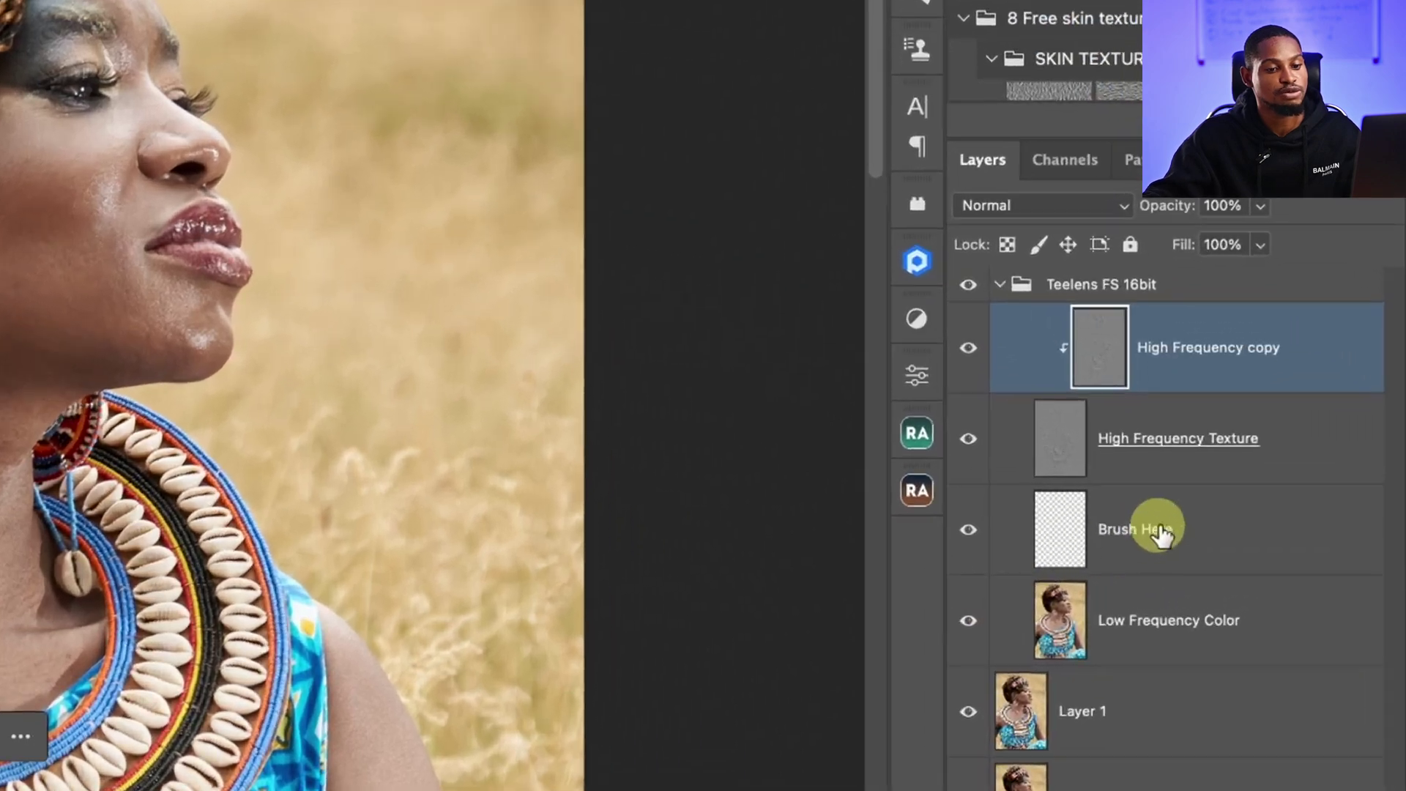
click(1245, 549)
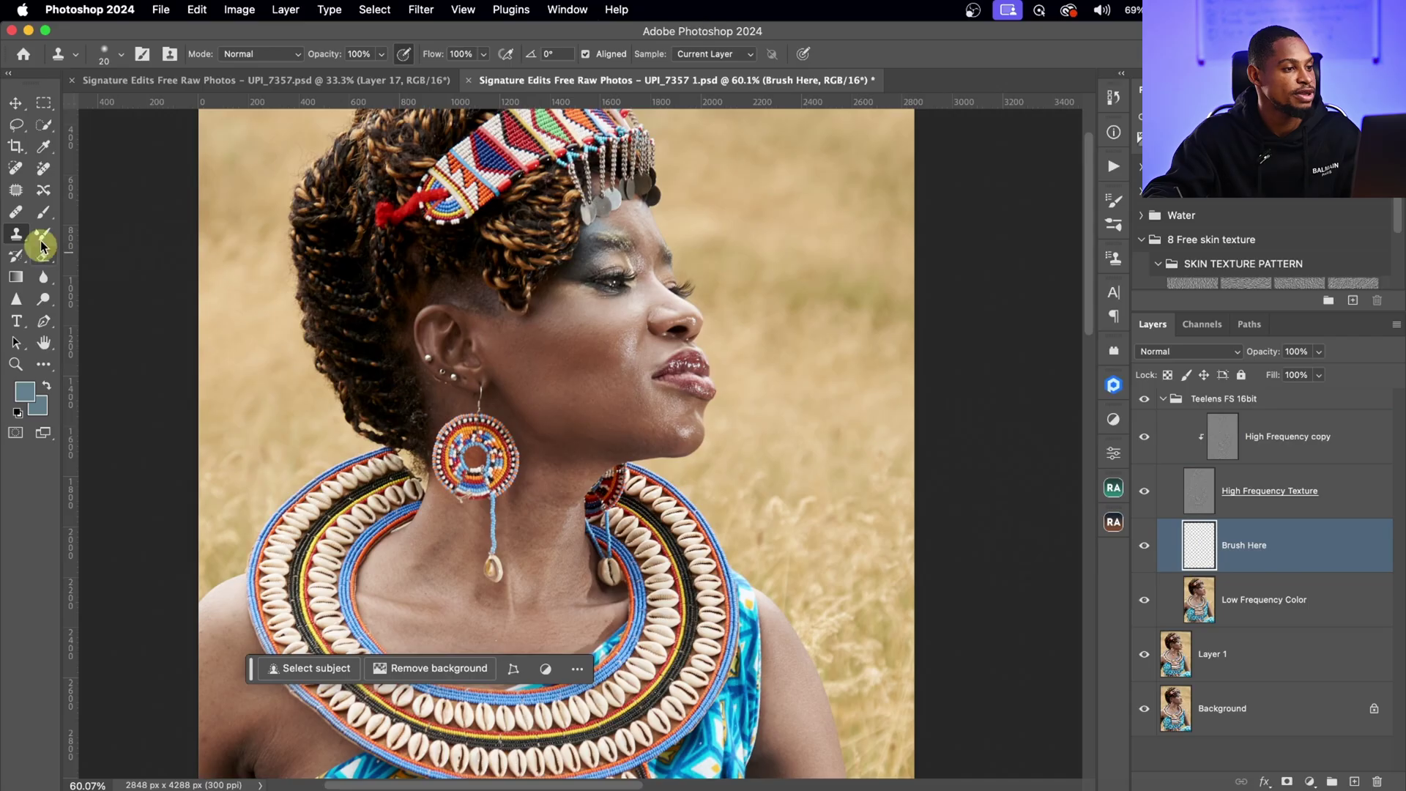
click(41, 240)
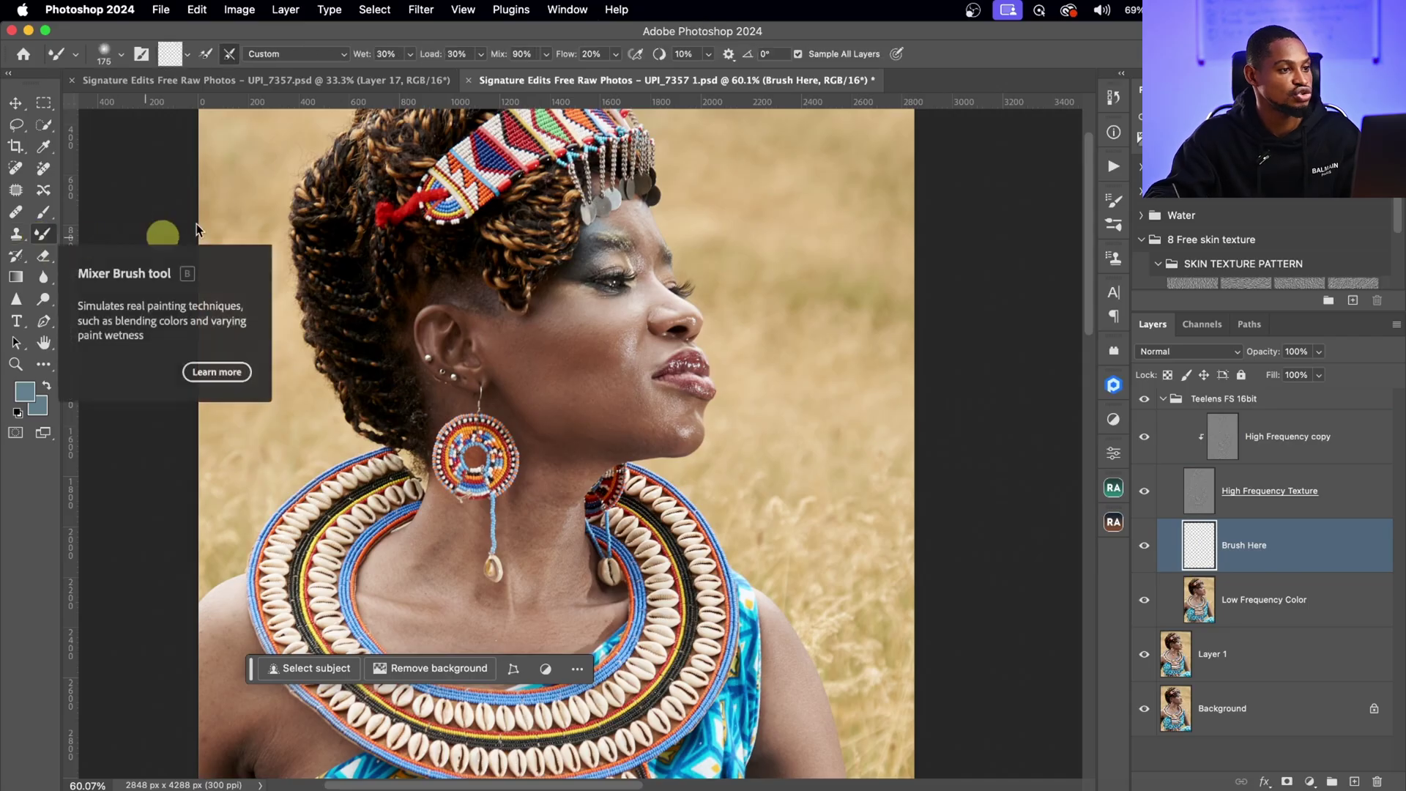
click(104, 53)
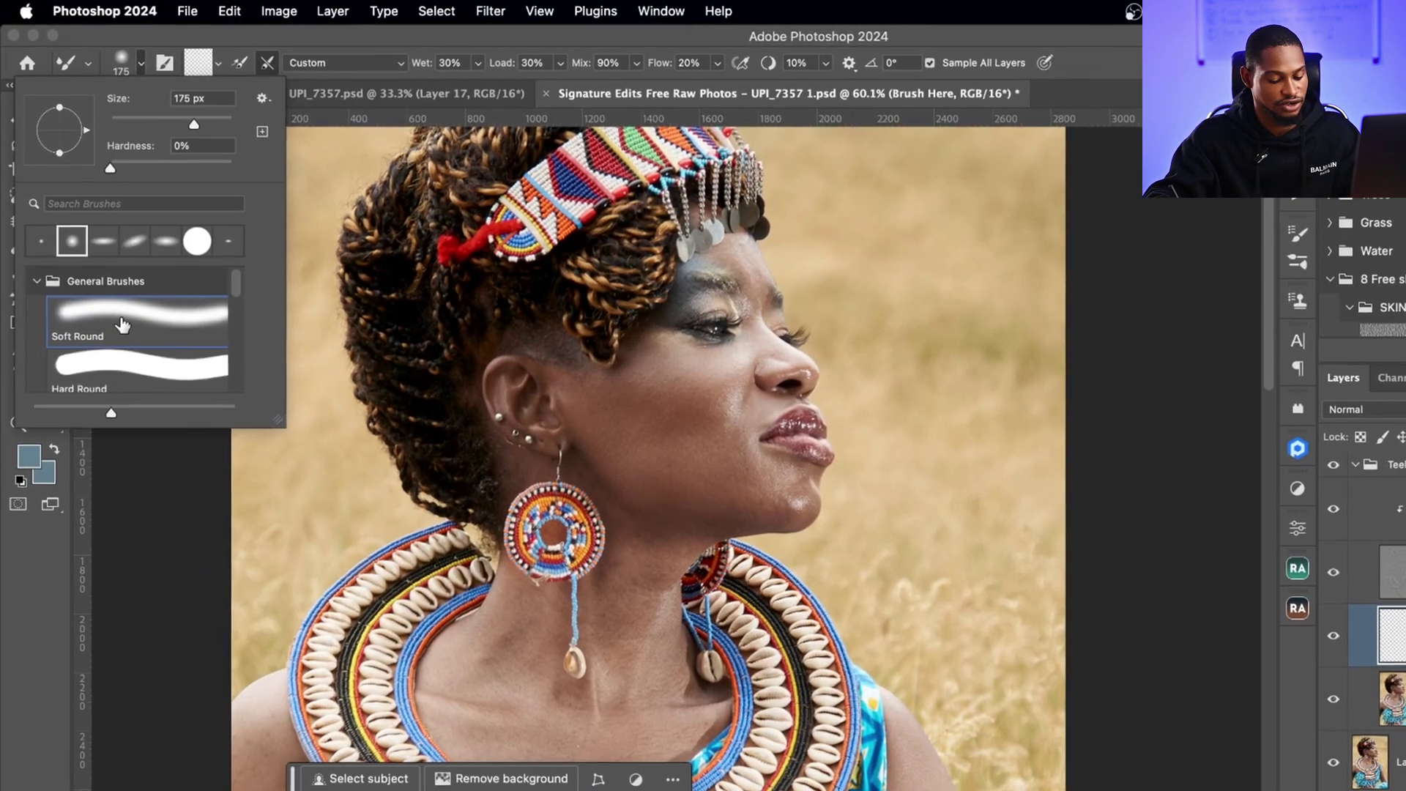
key(Escape)
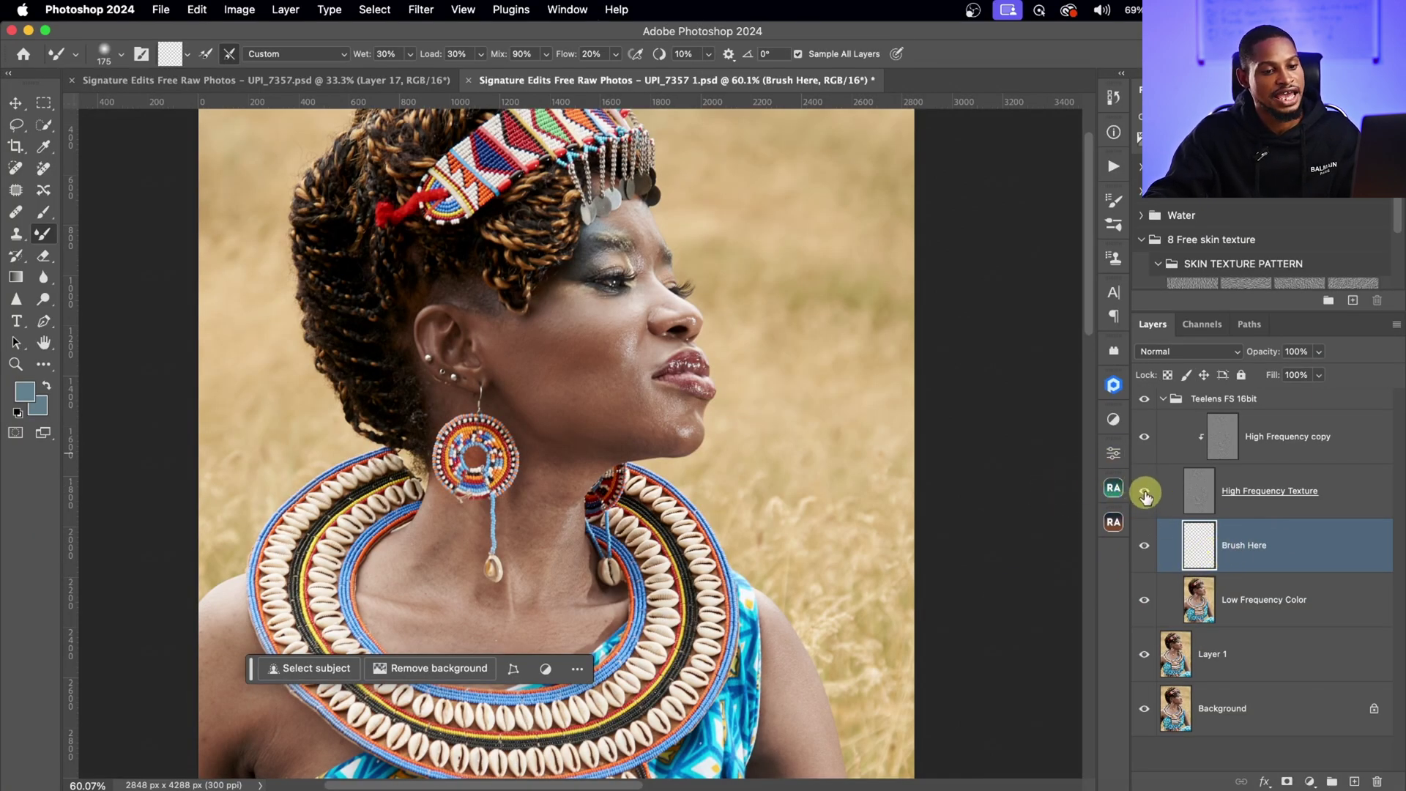
Step: Hide the texture and blend tones across the cheek and from the forehead down the nose
click(1146, 493)
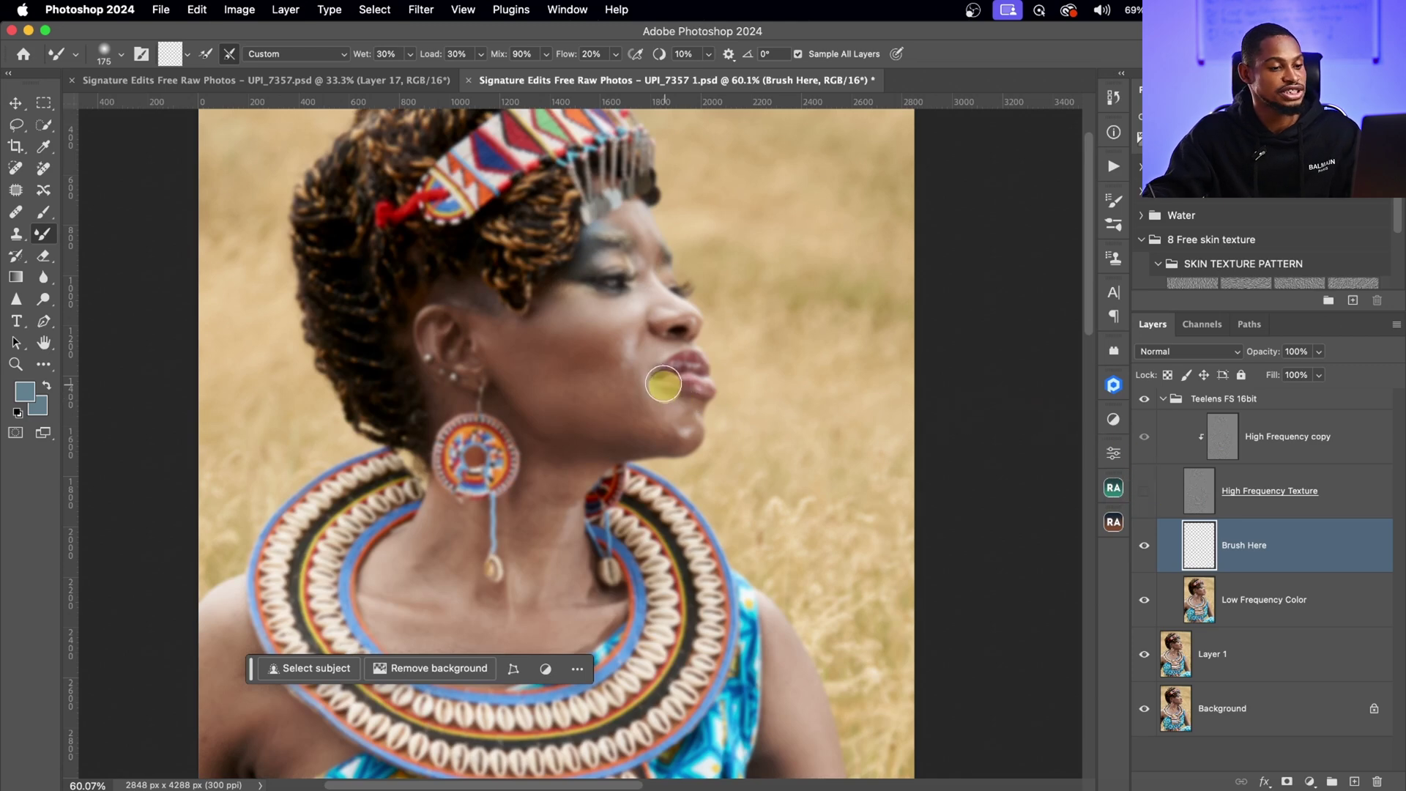
drag(643, 369, 754, 339)
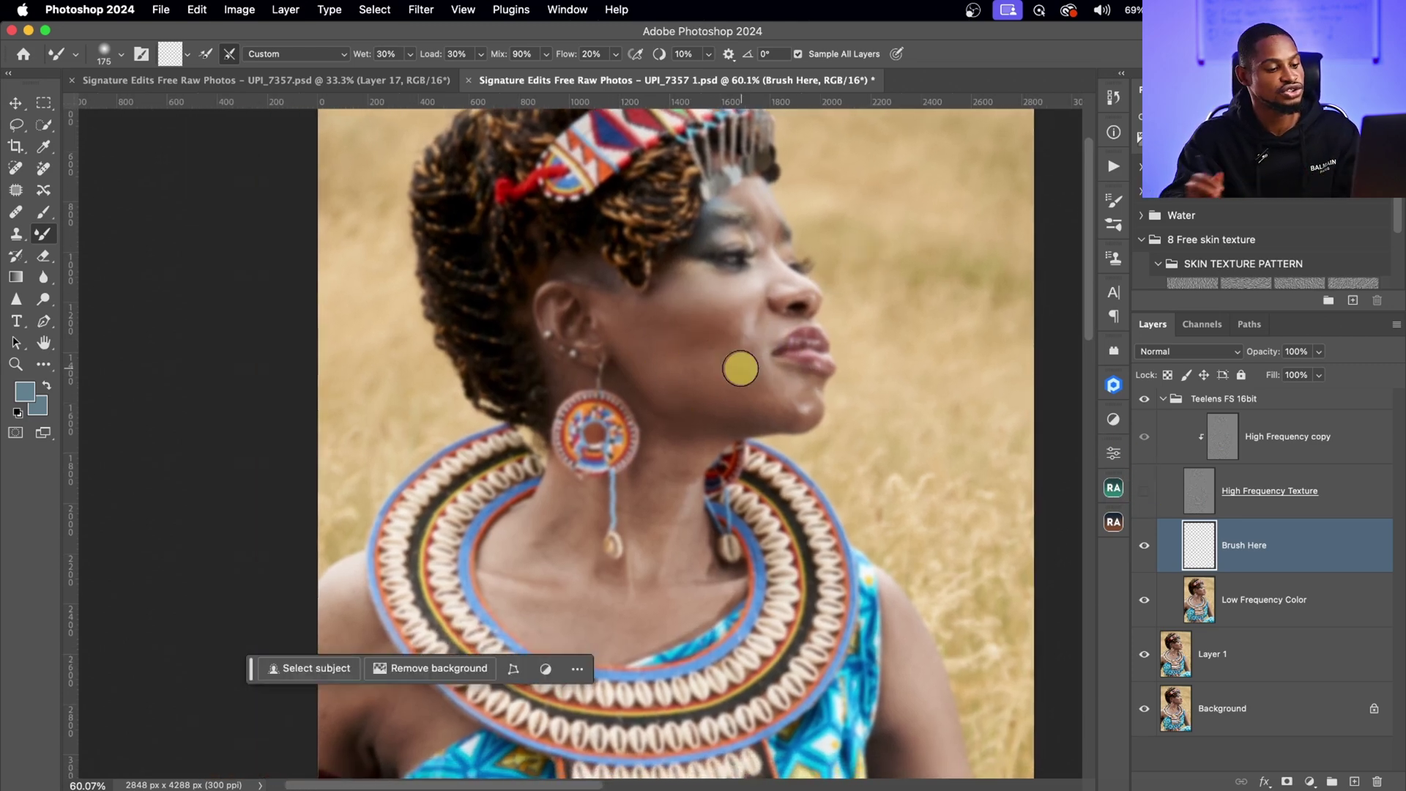
key(z)
drag(786, 193, 824, 195)
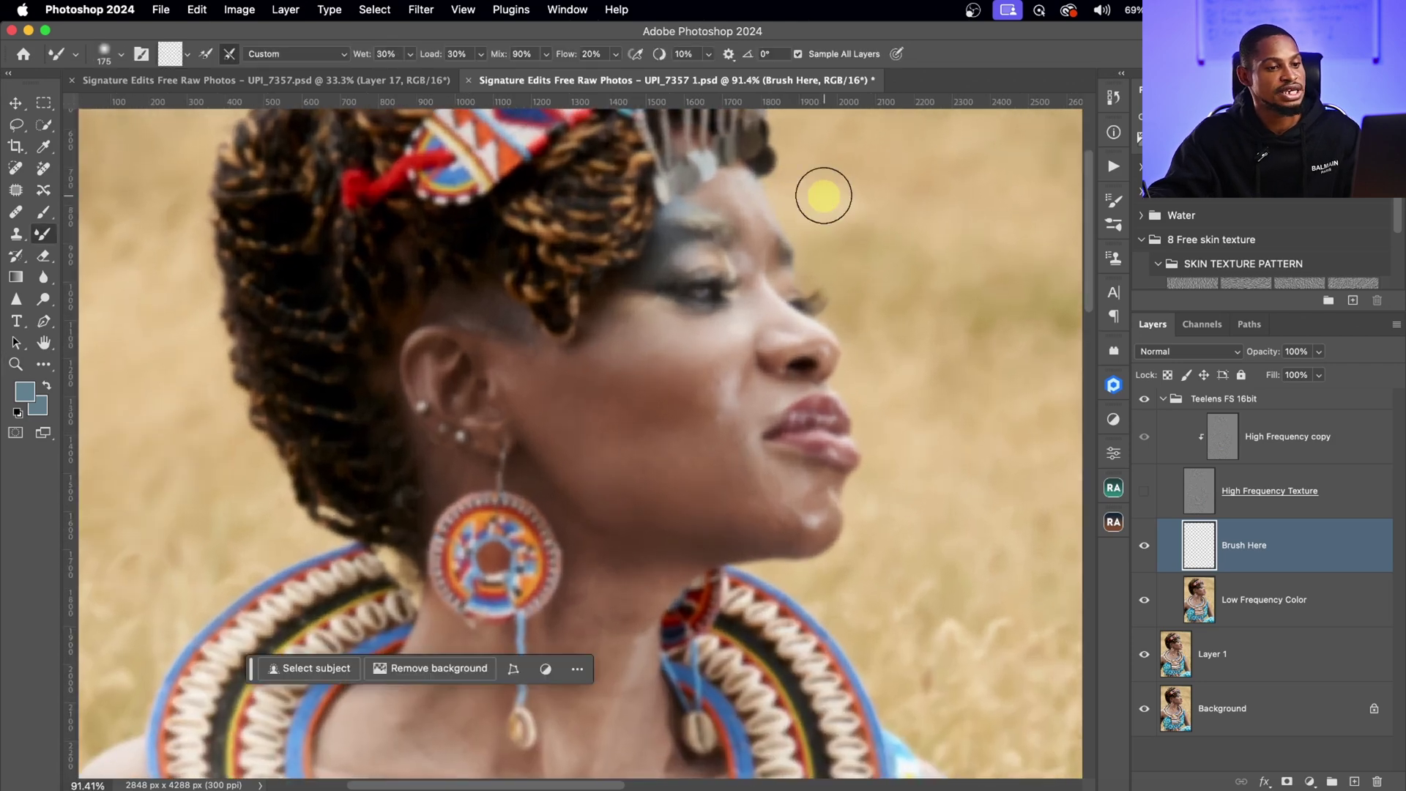
key(bracketleft)
key(bracketleft)
key(bracketleft)
key(bracketright)
key(bracketright)
mouse_move(736, 325)
mouse_down()
mouse_move(700, 337)
mouse_move(671, 328)
mouse_move(728, 329)
mouse_move(651, 328)
mouse_move(635, 312)
mouse_move(625, 350)
mouse_move(696, 348)
mouse_move(641, 349)
mouse_move(716, 328)
mouse_move(687, 337)
mouse_move(626, 313)
mouse_move(618, 341)
mouse_move(627, 316)
mouse_move(679, 338)
mouse_move(738, 320)
mouse_up()
key(bracketright)
key(bracketleft)
key(bracketleft)
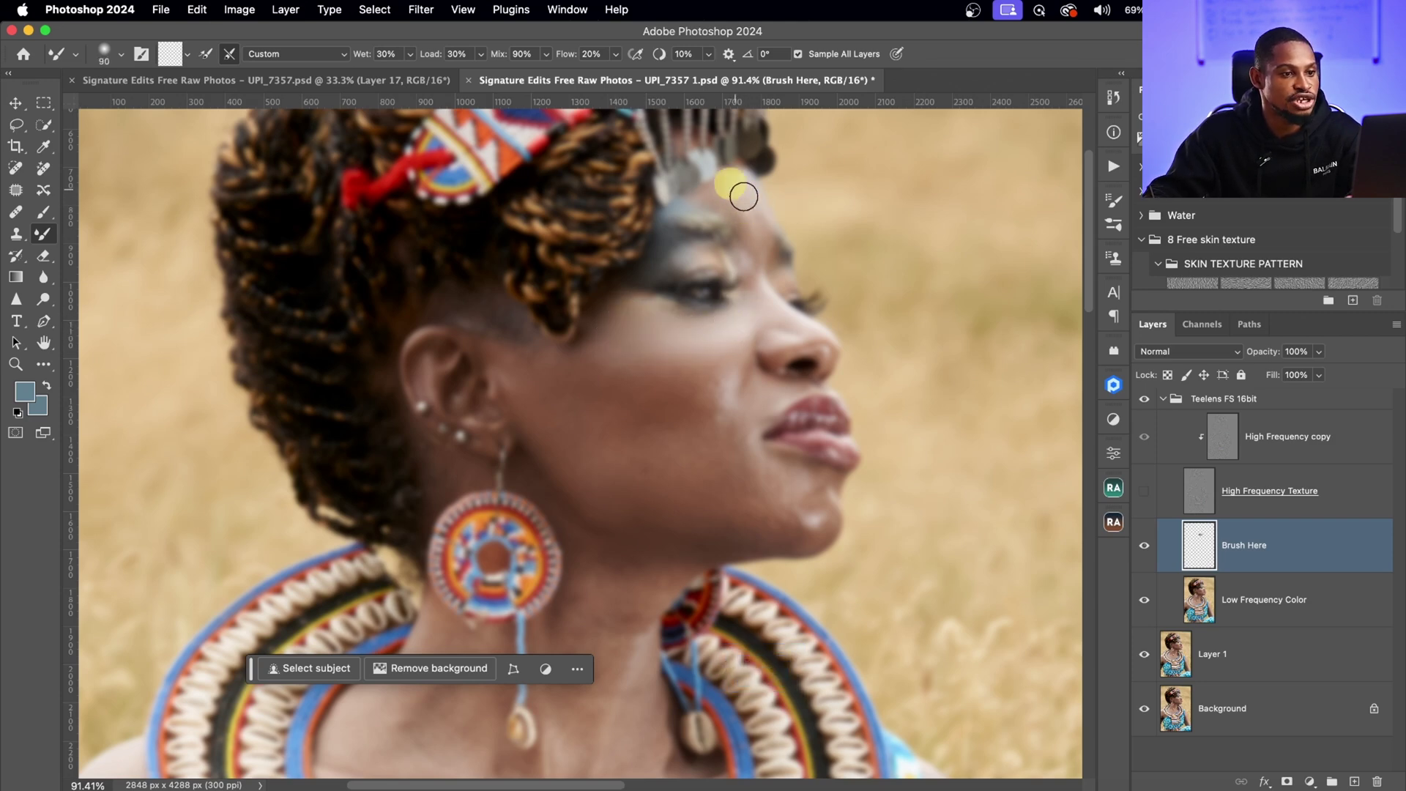
key(bracketleft)
key(bracketleft)
mouse_move(742, 203)
mouse_down()
mouse_move(797, 330)
mouse_move(765, 286)
mouse_move(742, 334)
mouse_up()
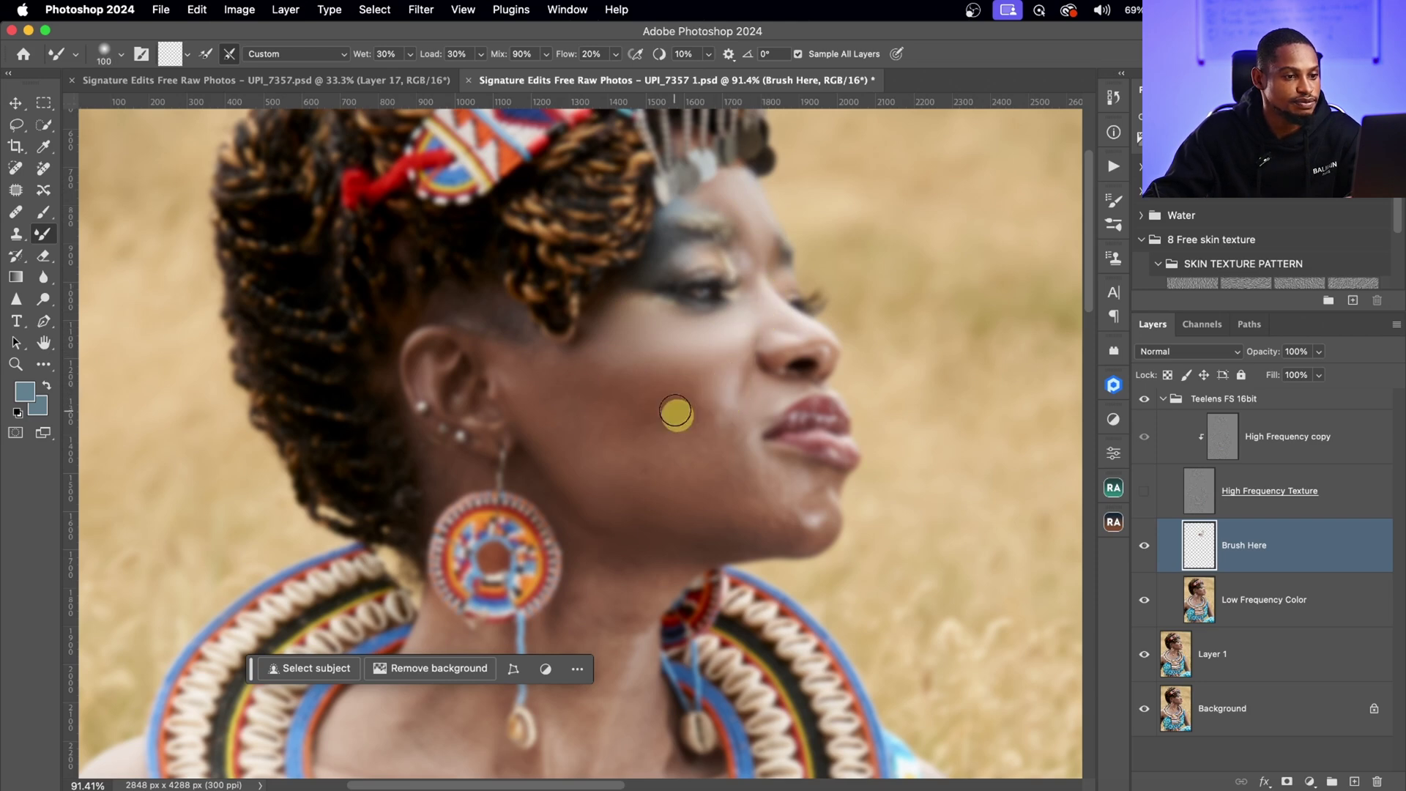
Step: Resize the brush between 80 and 250 px and blend tones across the shoulder and right arm
key(bracketright)
key(bracketright)
key(bracketright)
key(bracketright)
key(bracketright)
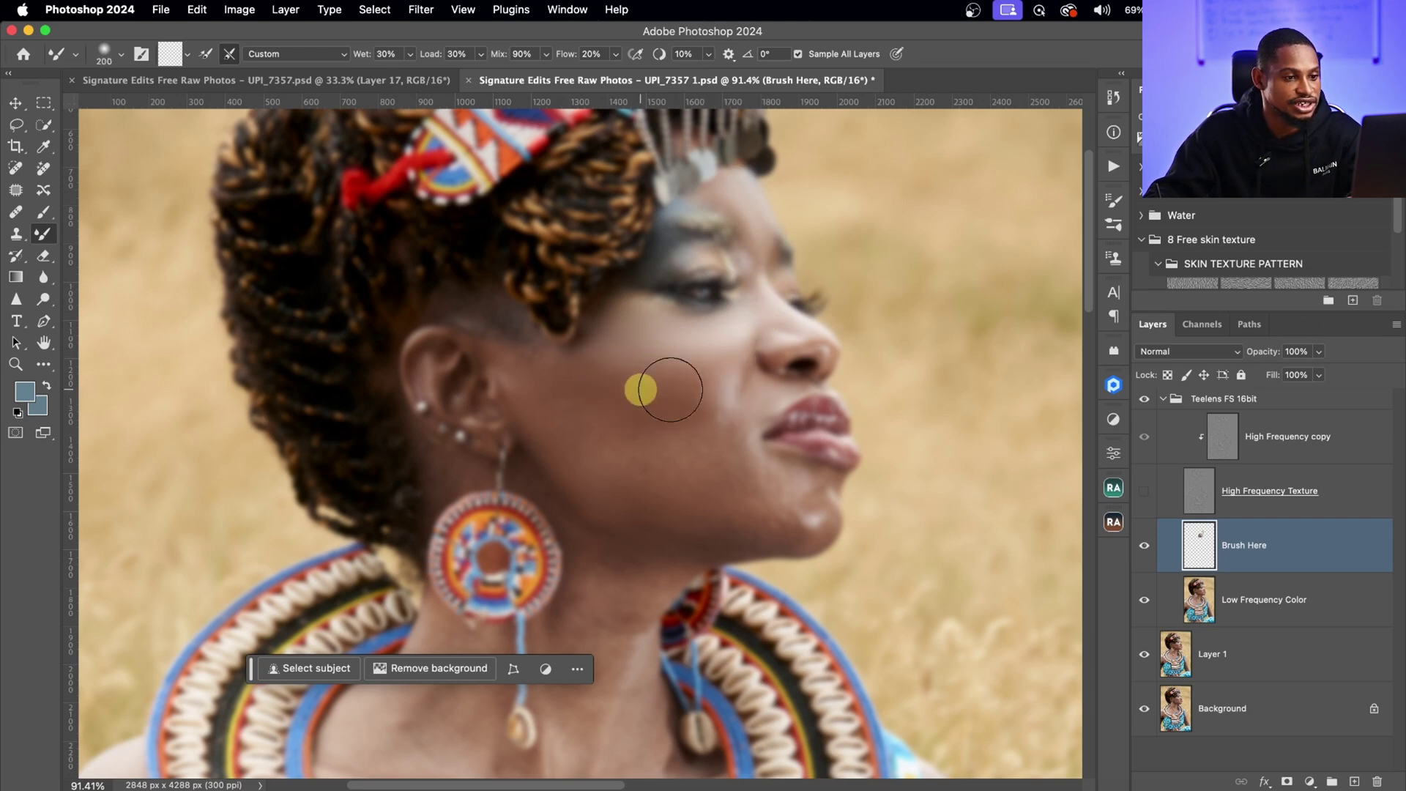
key(bracketleft)
key(bracketleft)
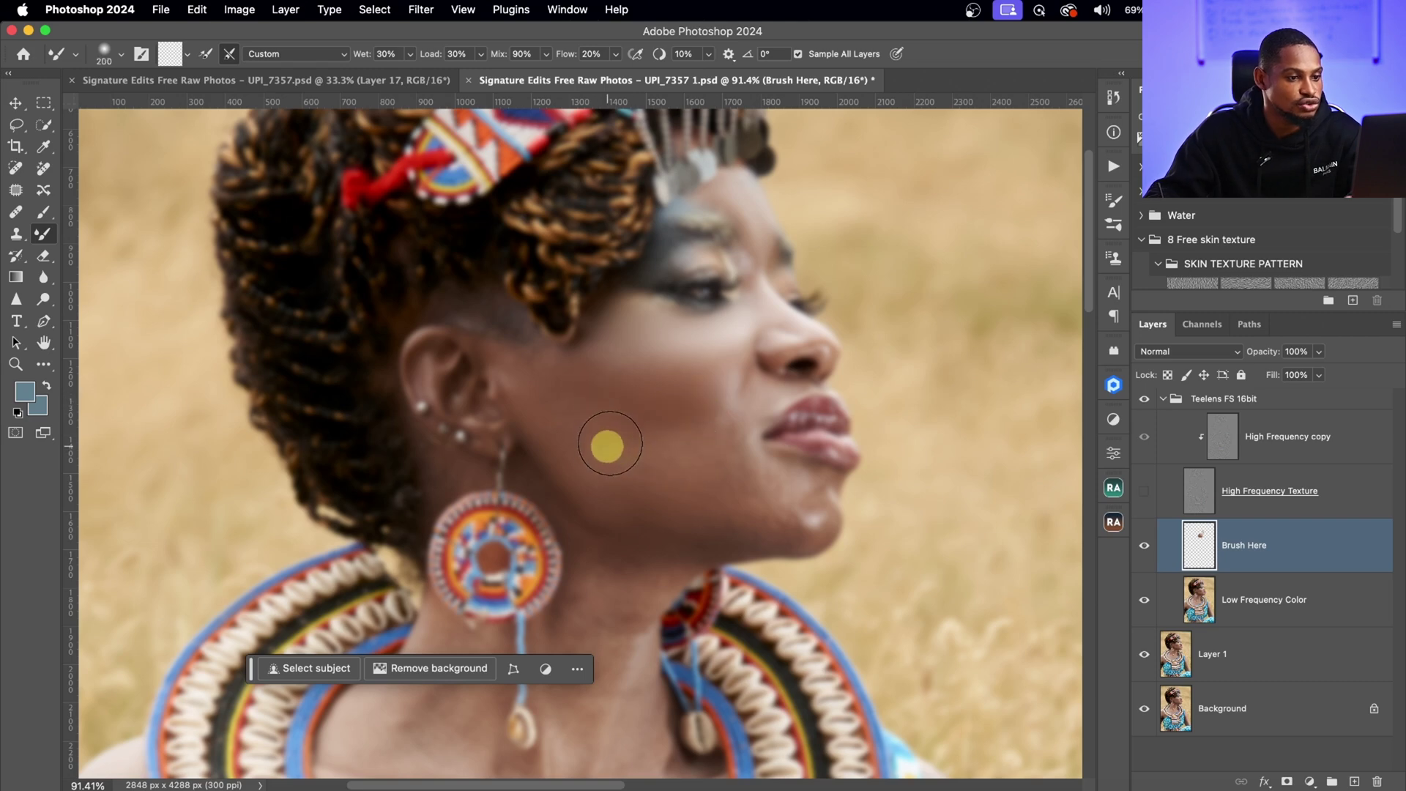
key(bracketright)
key(bracketright)
key(bracketright)
key(bracketright)
key(bracketright)
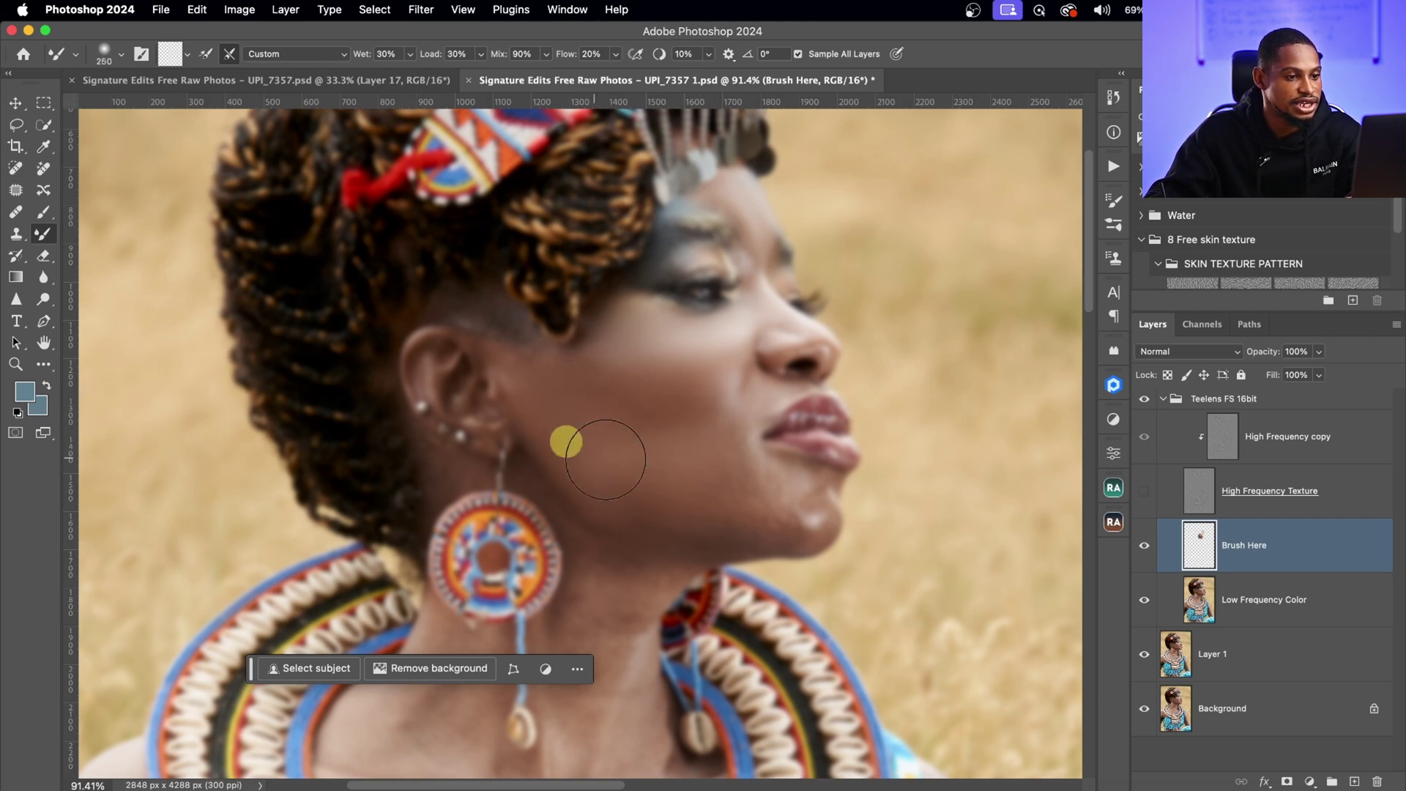
key(bracketleft)
key(bracketleft)
key(bracketleft)
key(bracketleft)
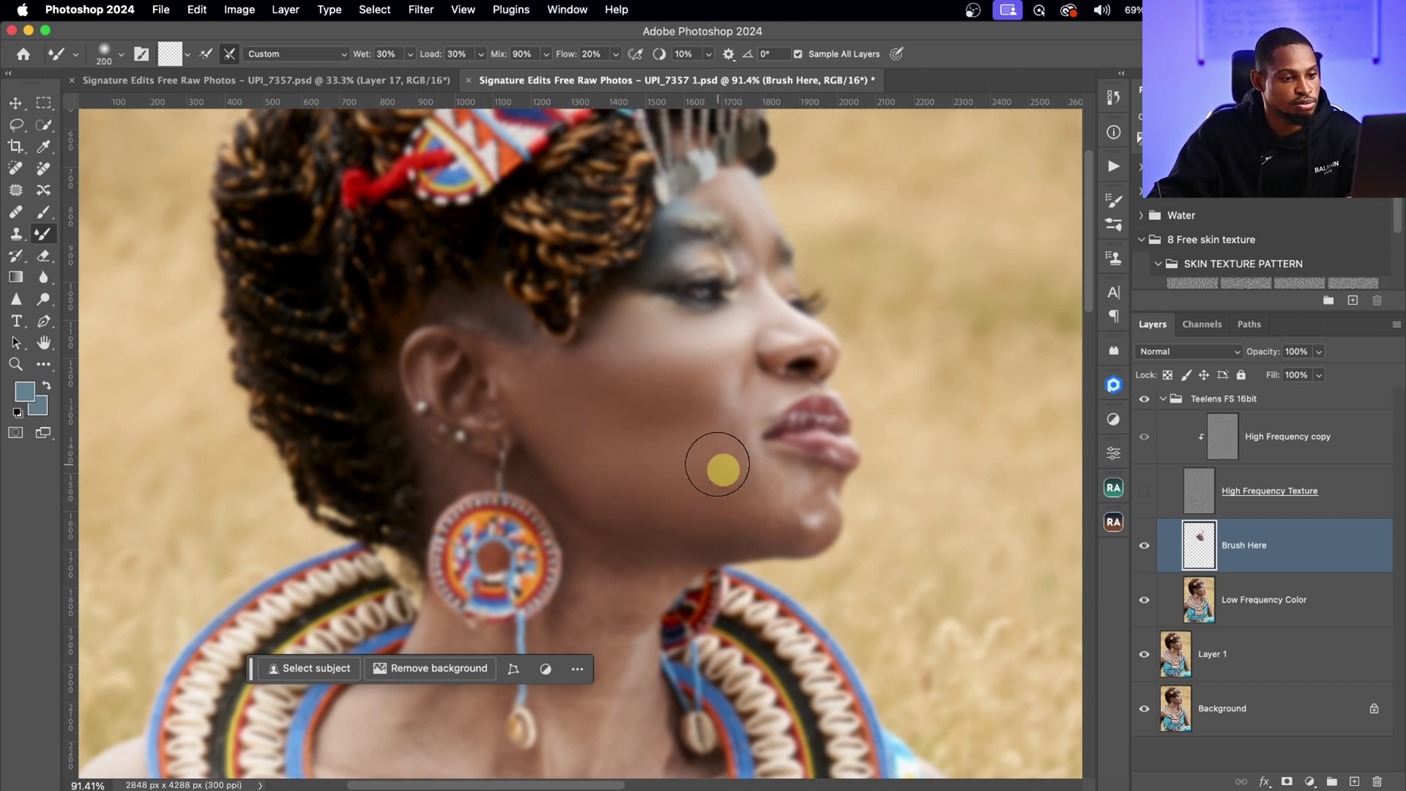
key(bracketright)
key(bracketright)
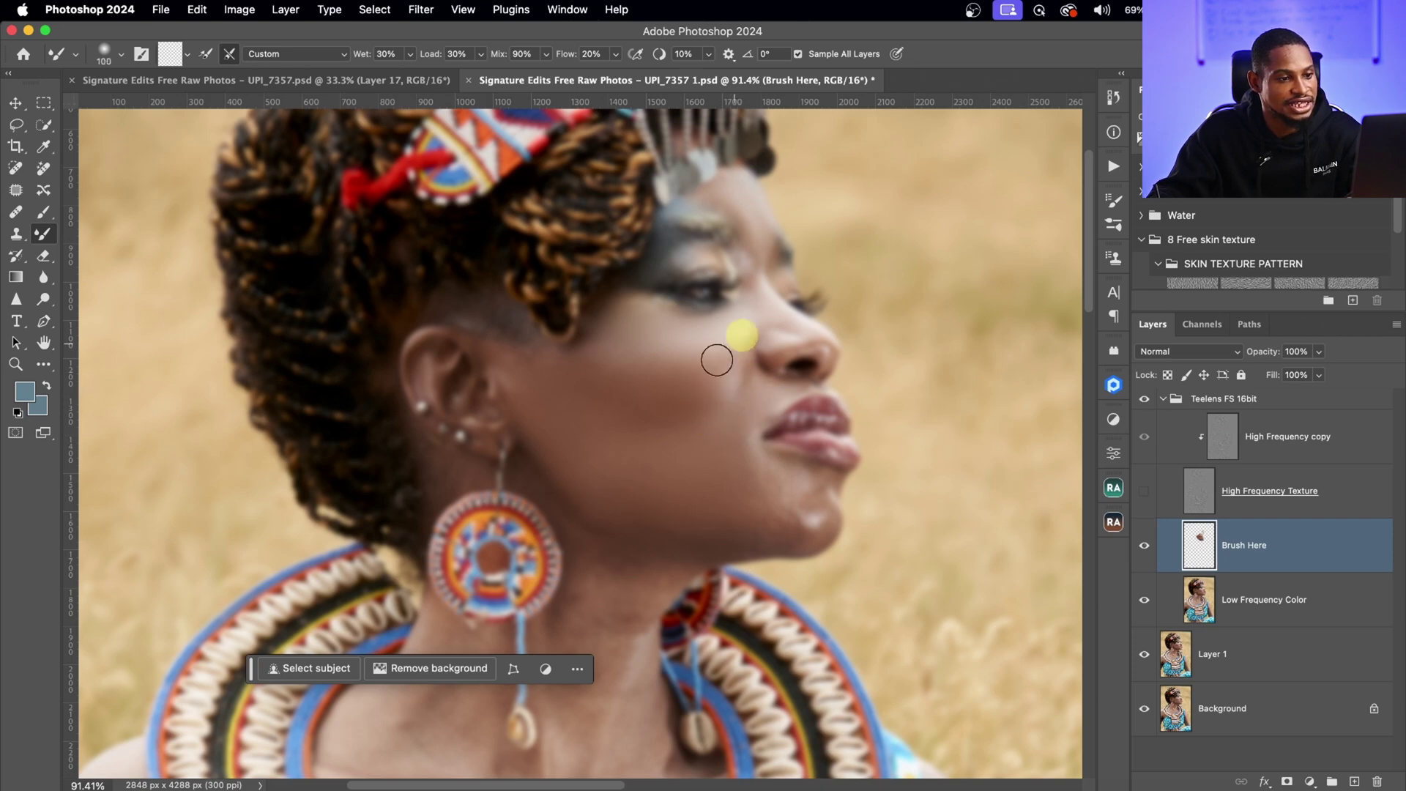
key(bracketleft)
key(bracketleft)
key(bracketleft)
key(bracketleft)
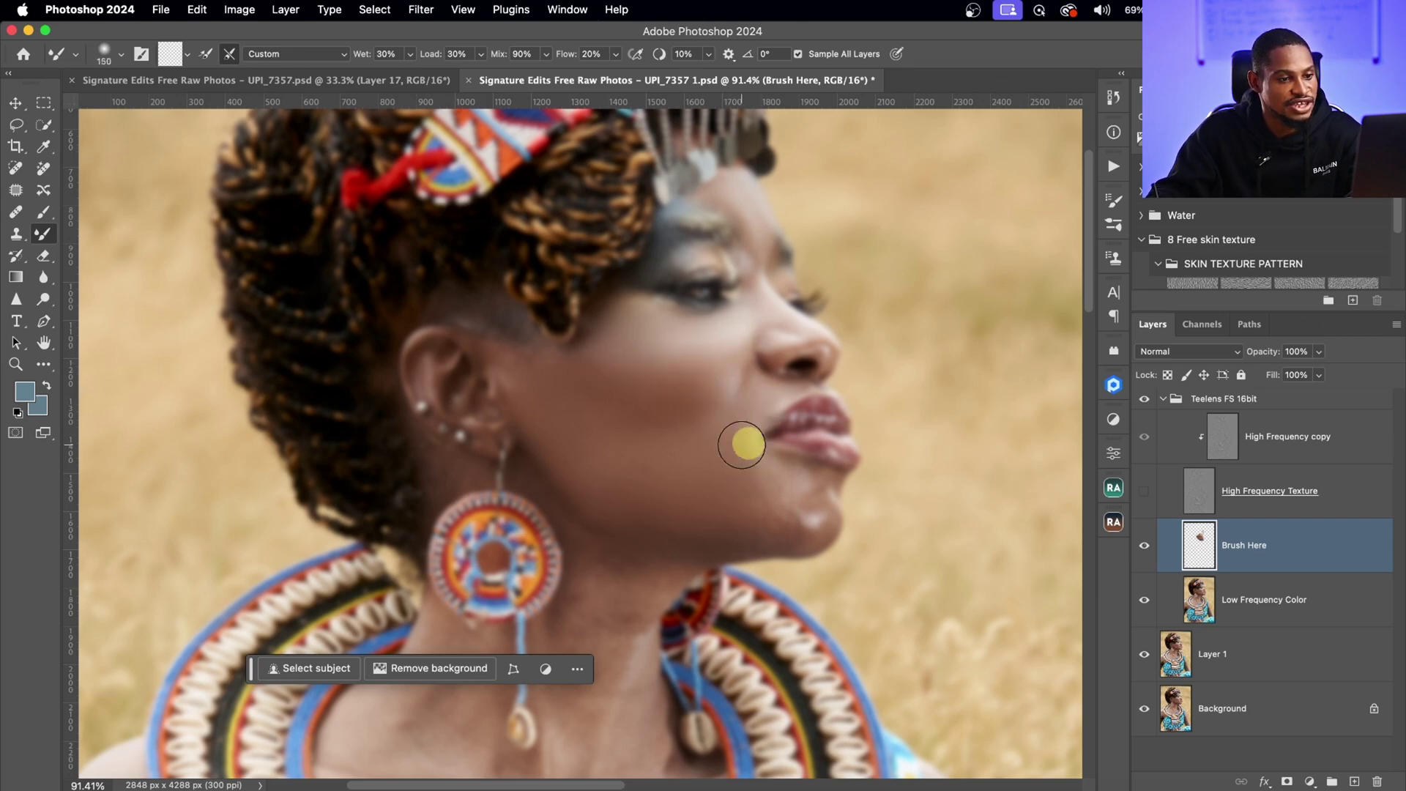
key(bracketright)
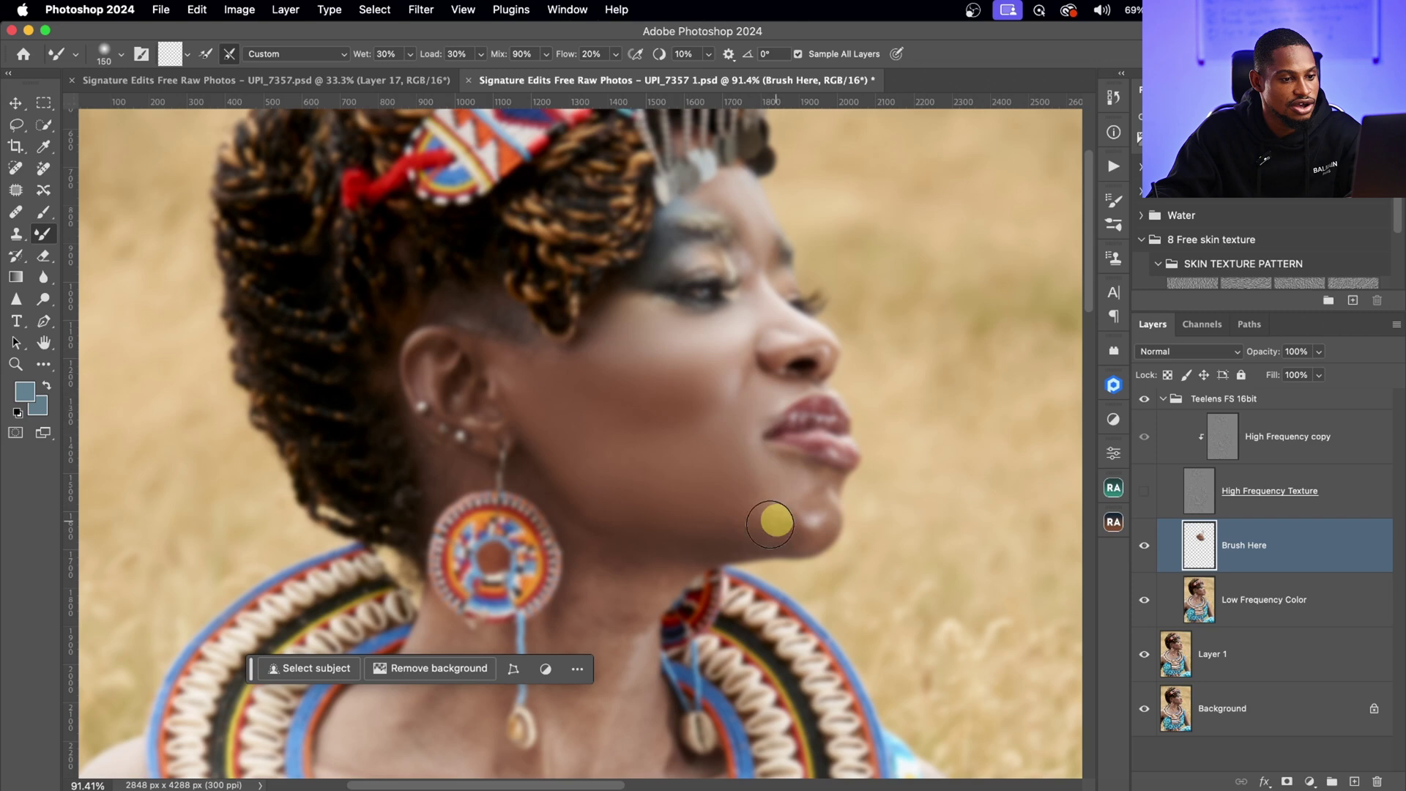
key(bracketleft)
key(bracketleft)
key(bracketleft)
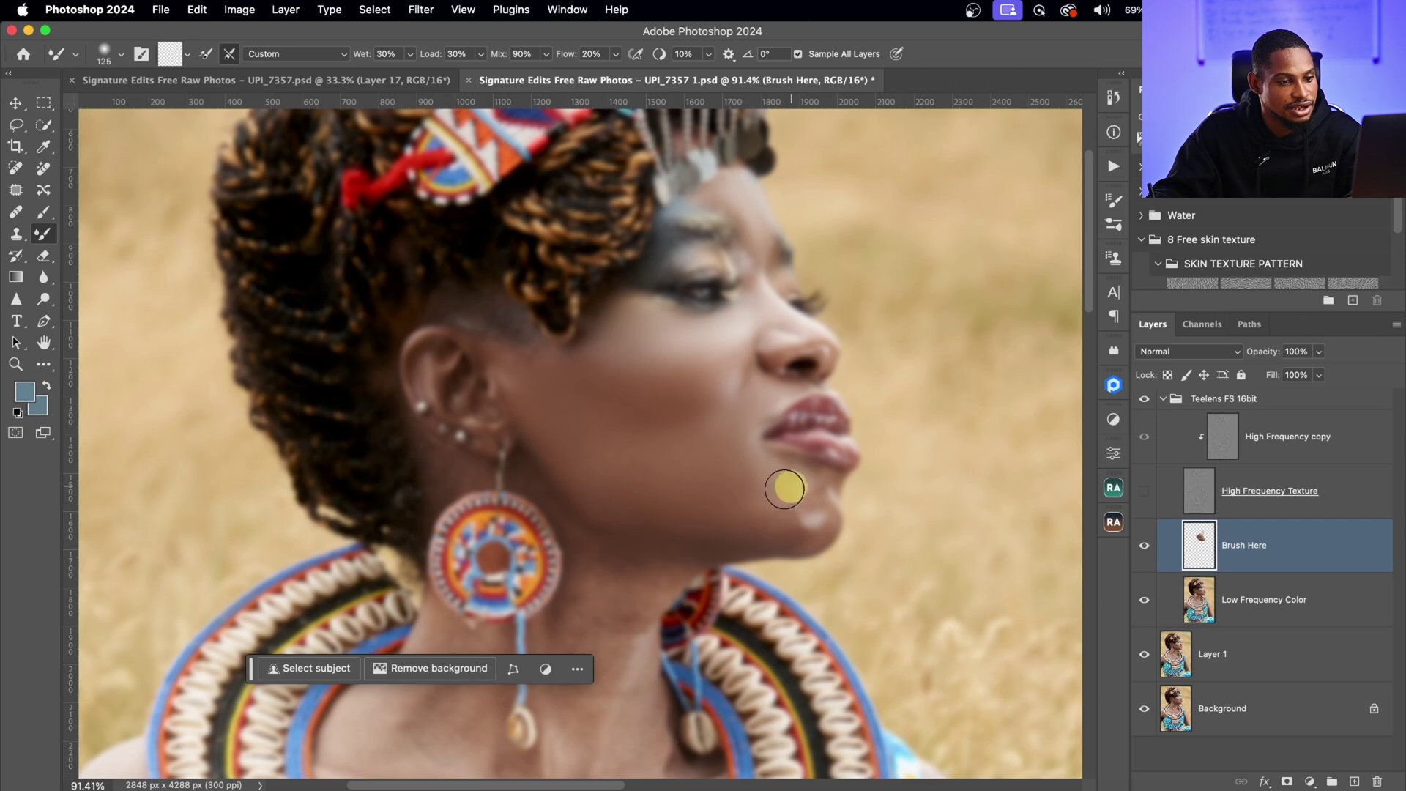
key(bracketright)
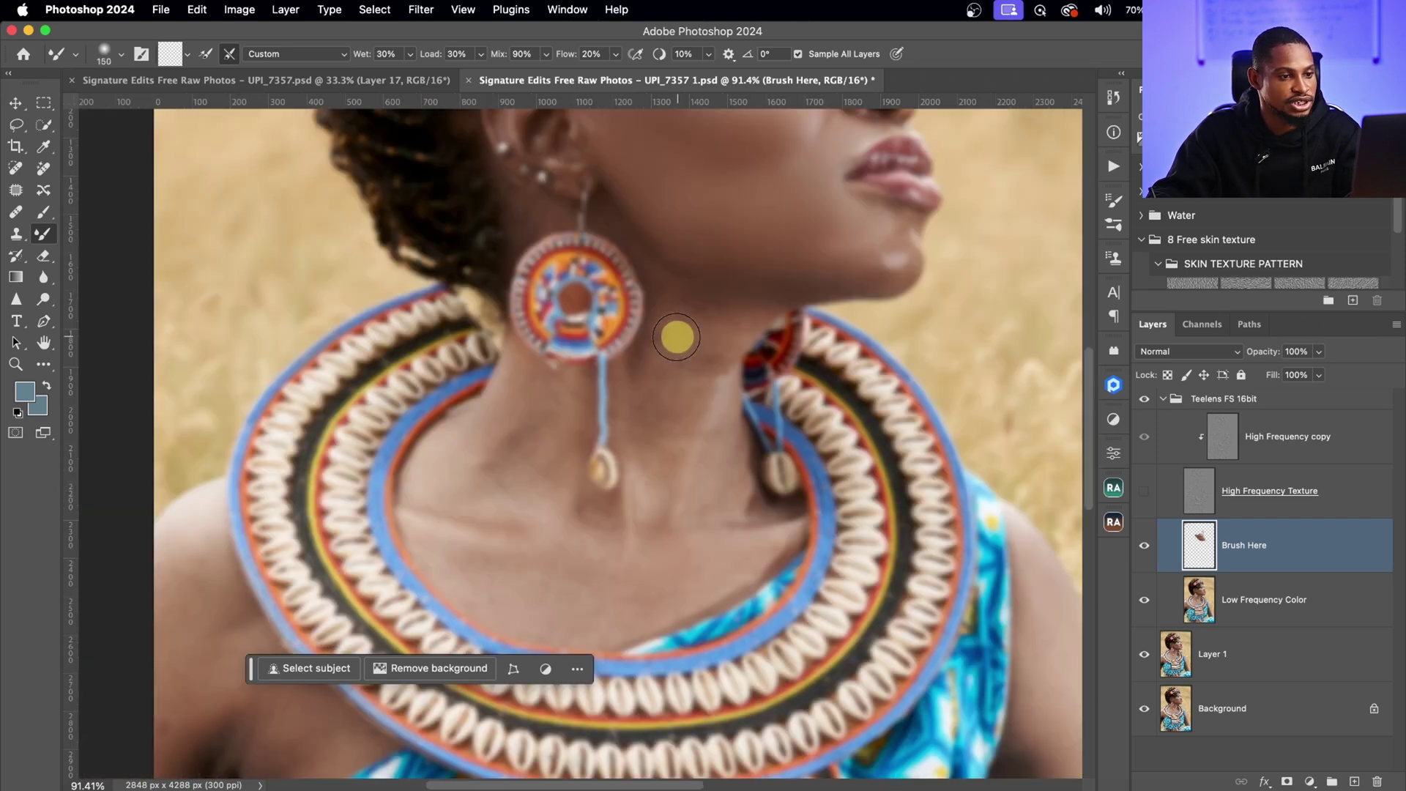
key(bracketright)
key(bracketright)
key(bracketright)
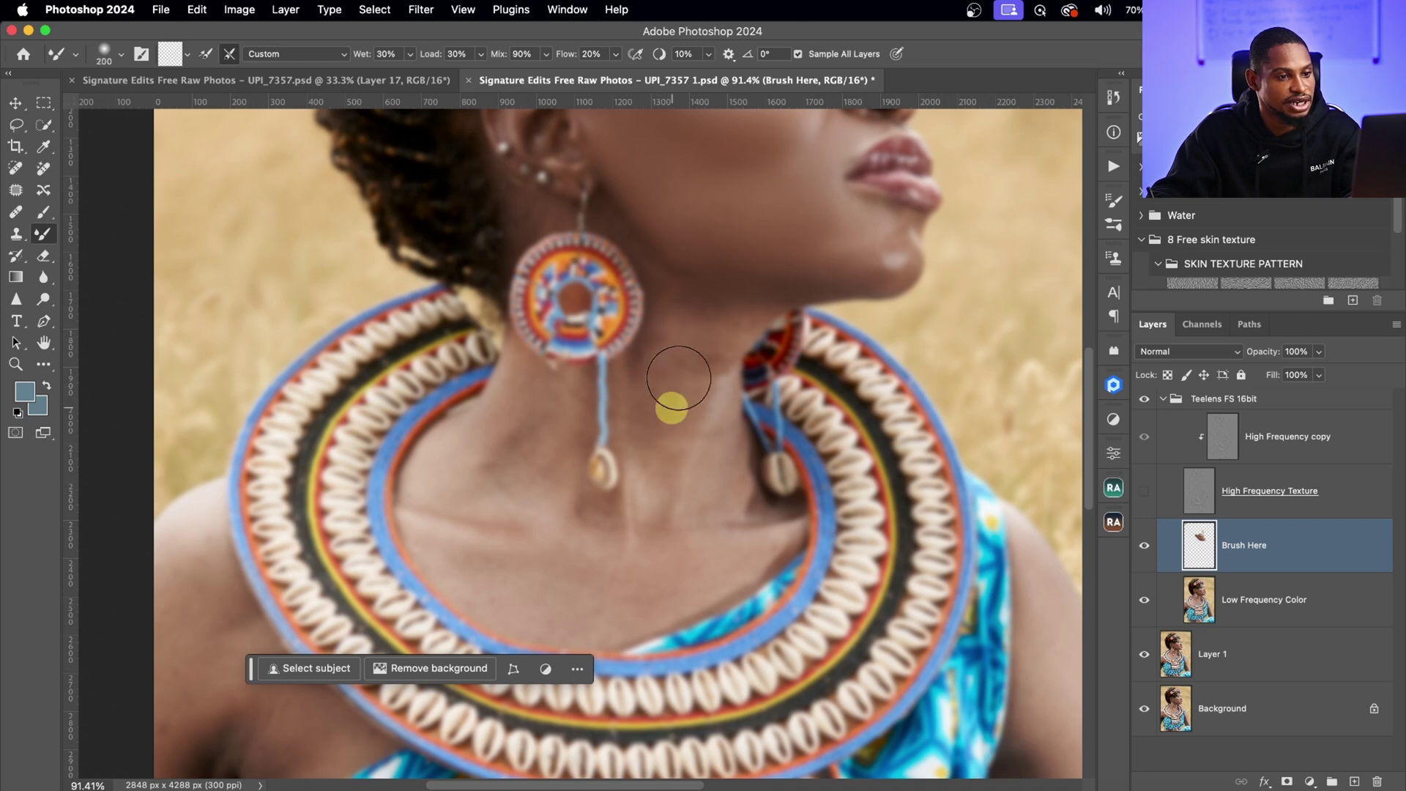
key(bracketleft)
key(bracketleft)
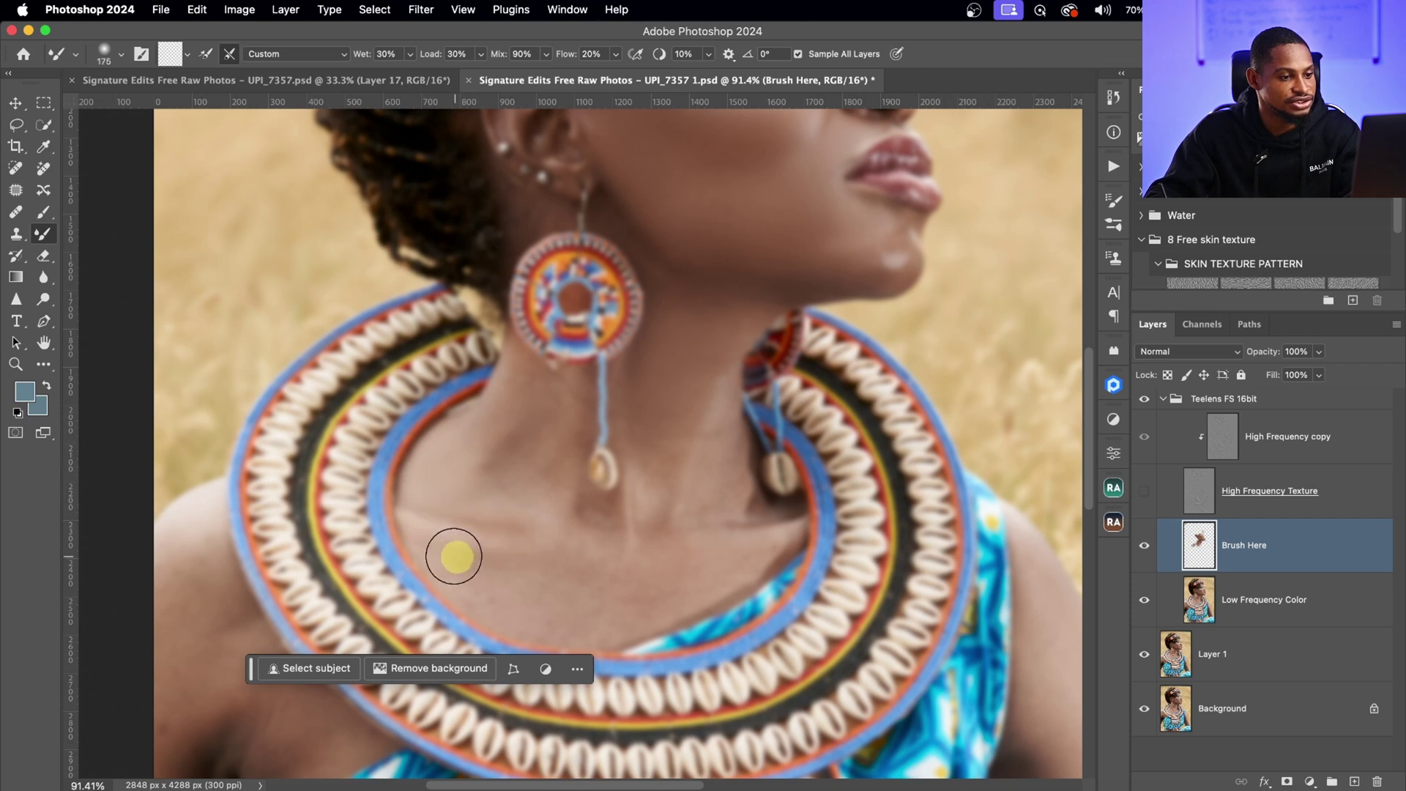
key(bracketright)
key(bracketright)
key(bracketright)
key(bracketleft)
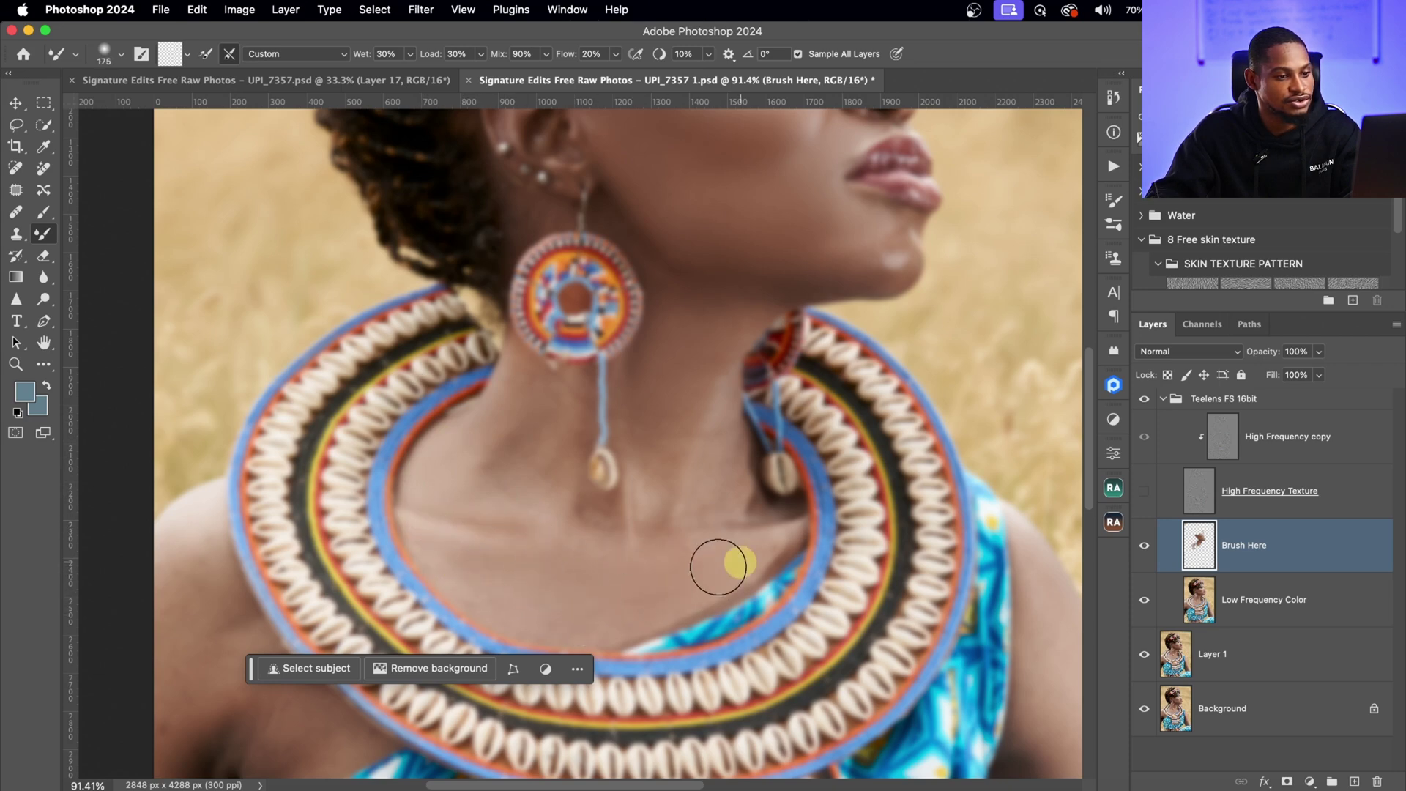
key(bracketleft)
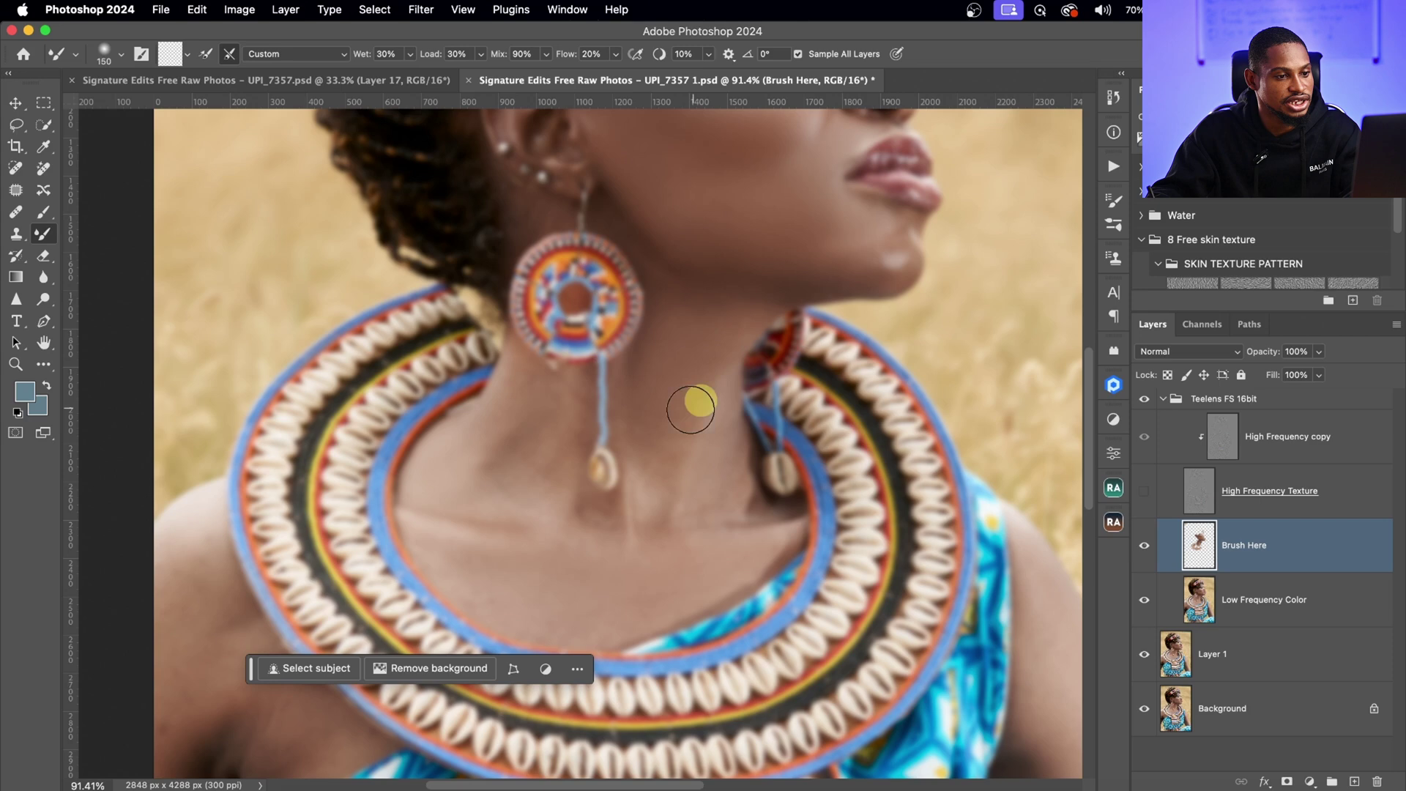
key(bracketright)
key(bracketright)
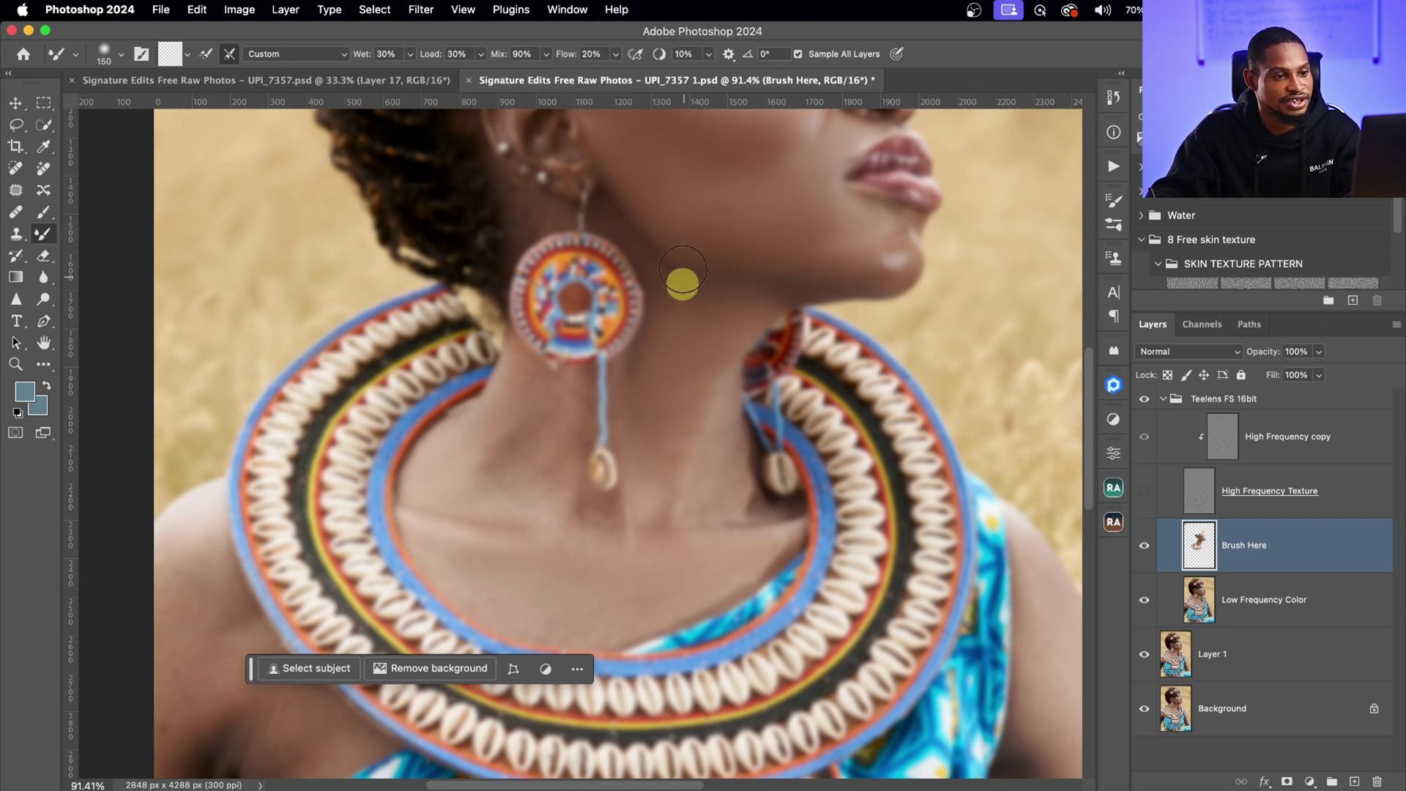
key(bracketright)
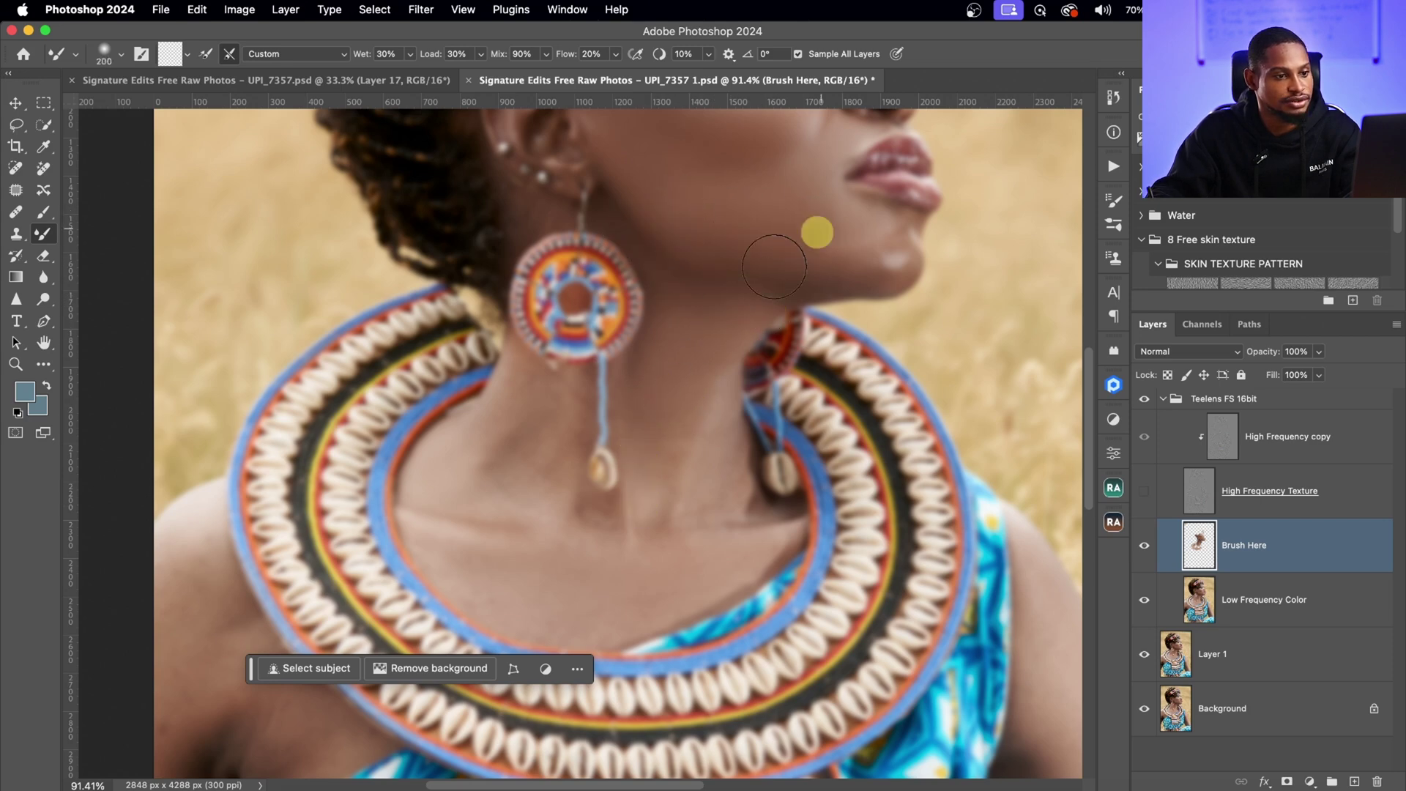
mouse_move(176, 707)
mouse_down()
mouse_move(449, 511)
mouse_move(476, 579)
mouse_up()
key(bracketright)
drag(1062, 608, 497, 489)
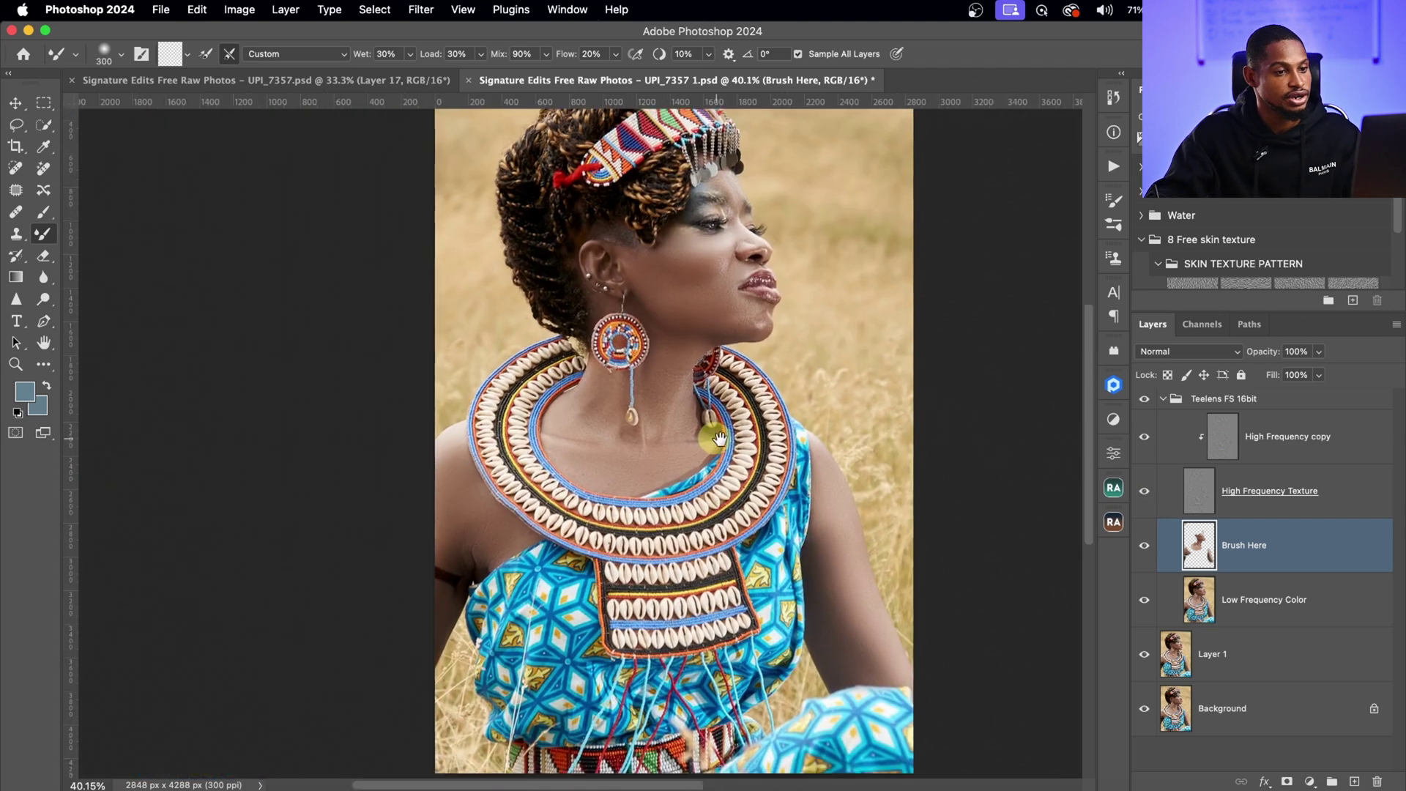
drag(769, 325, 785, 336)
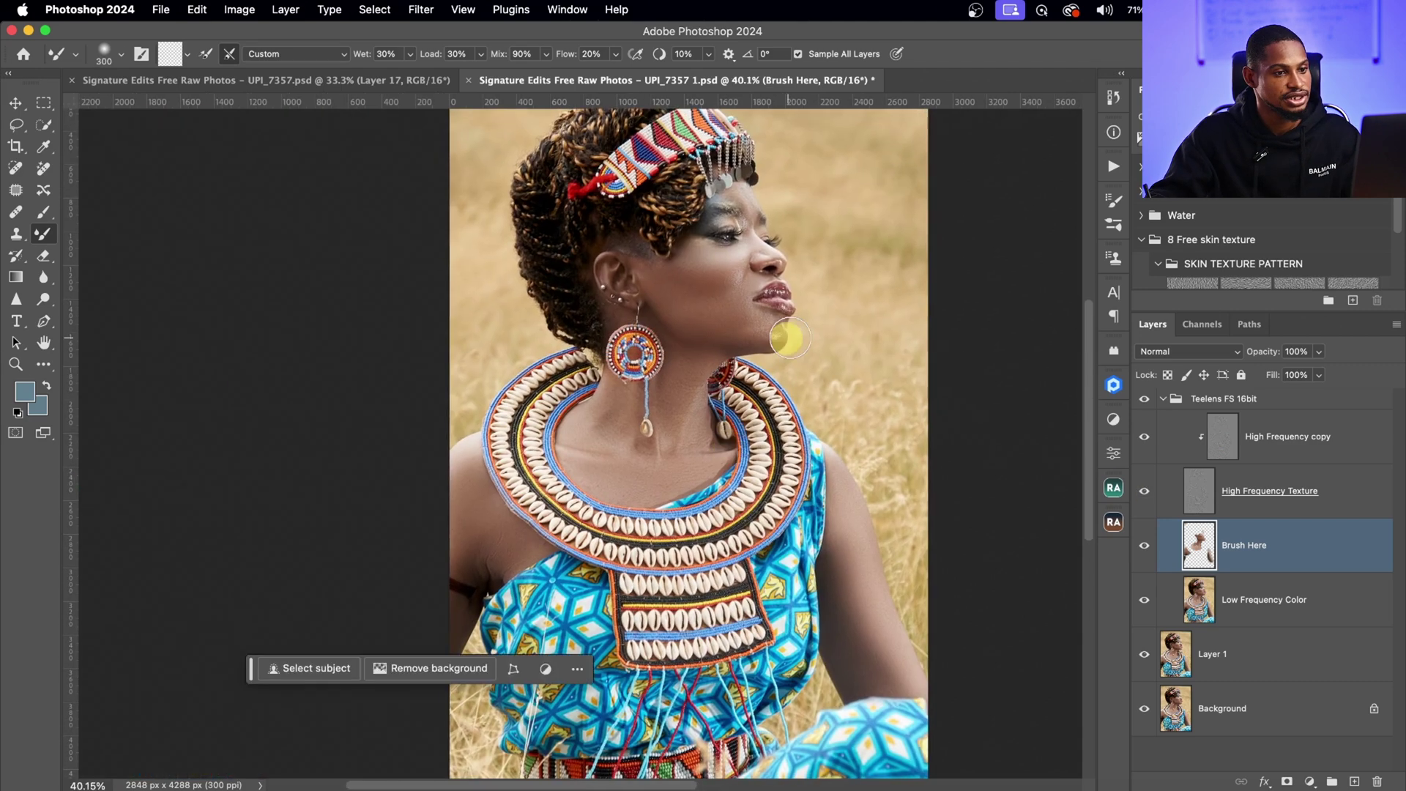
click(1144, 399)
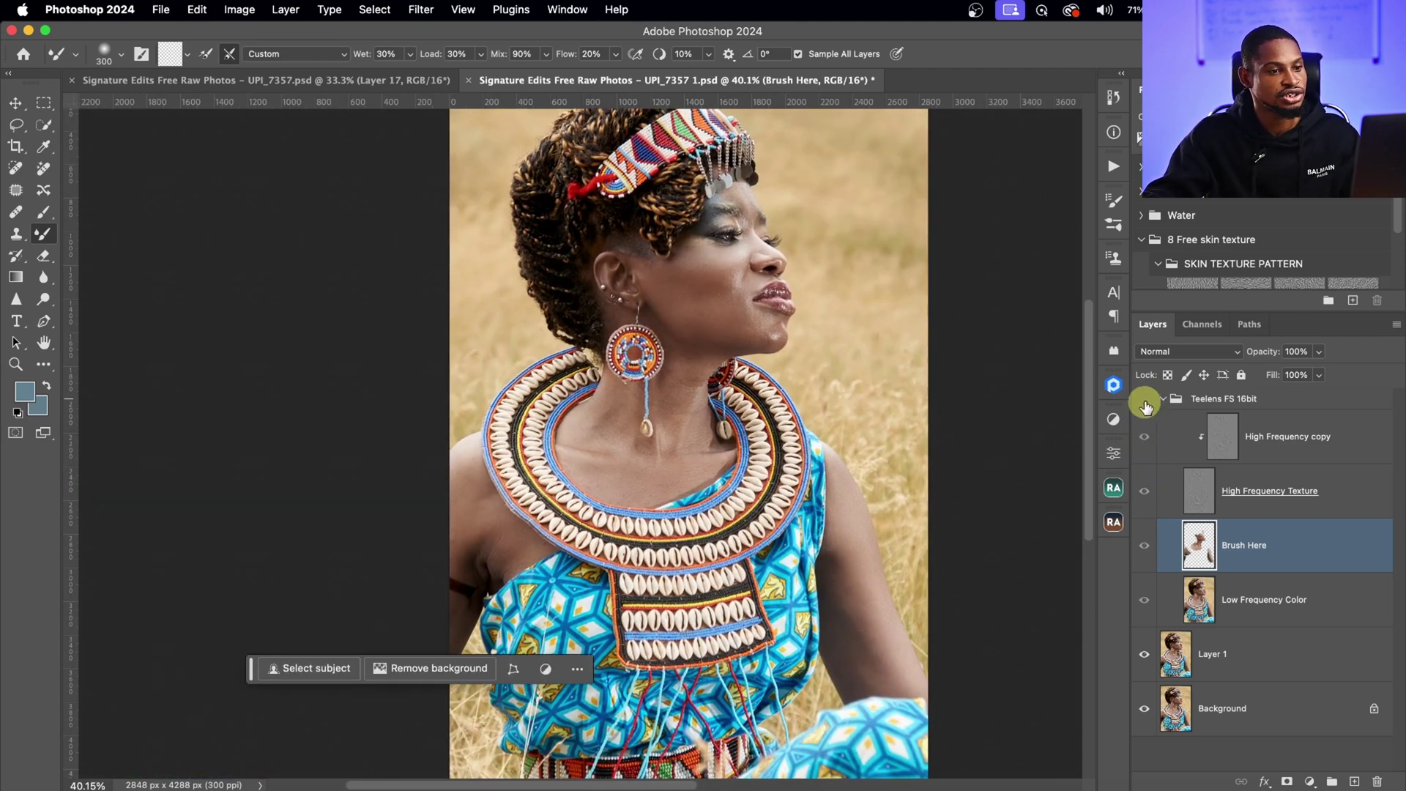
click(1144, 401)
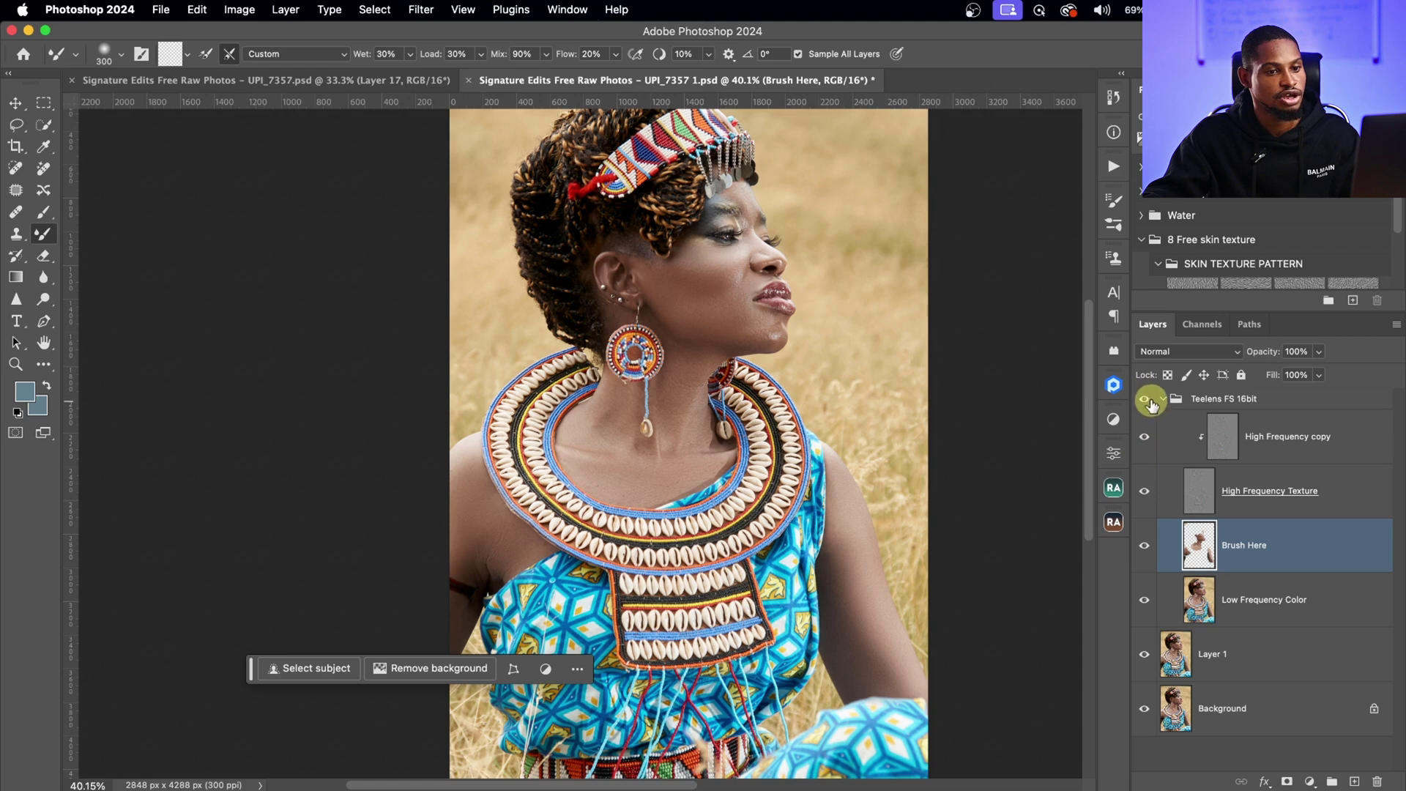
click(1145, 400)
click(1145, 400)
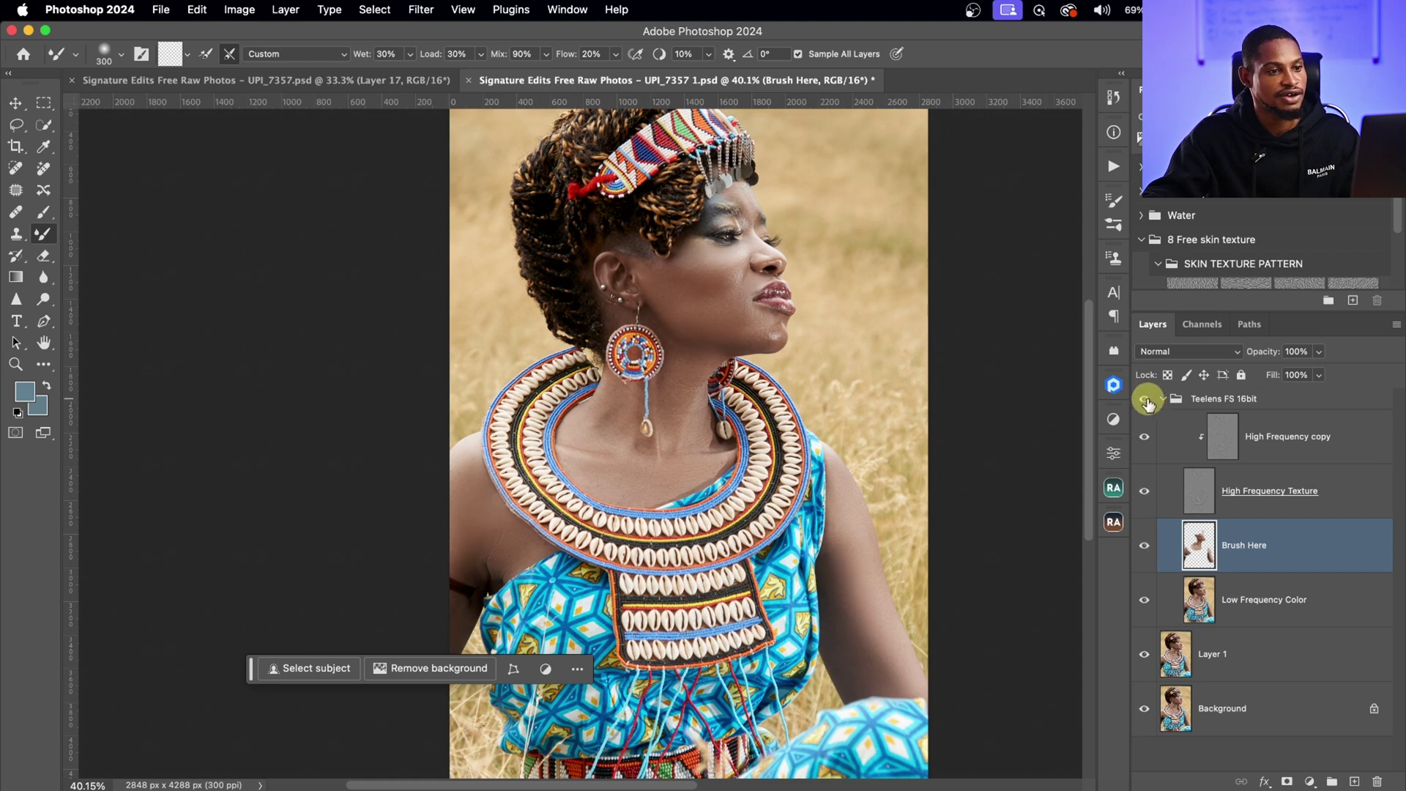
scroll(798, 333, down, 5)
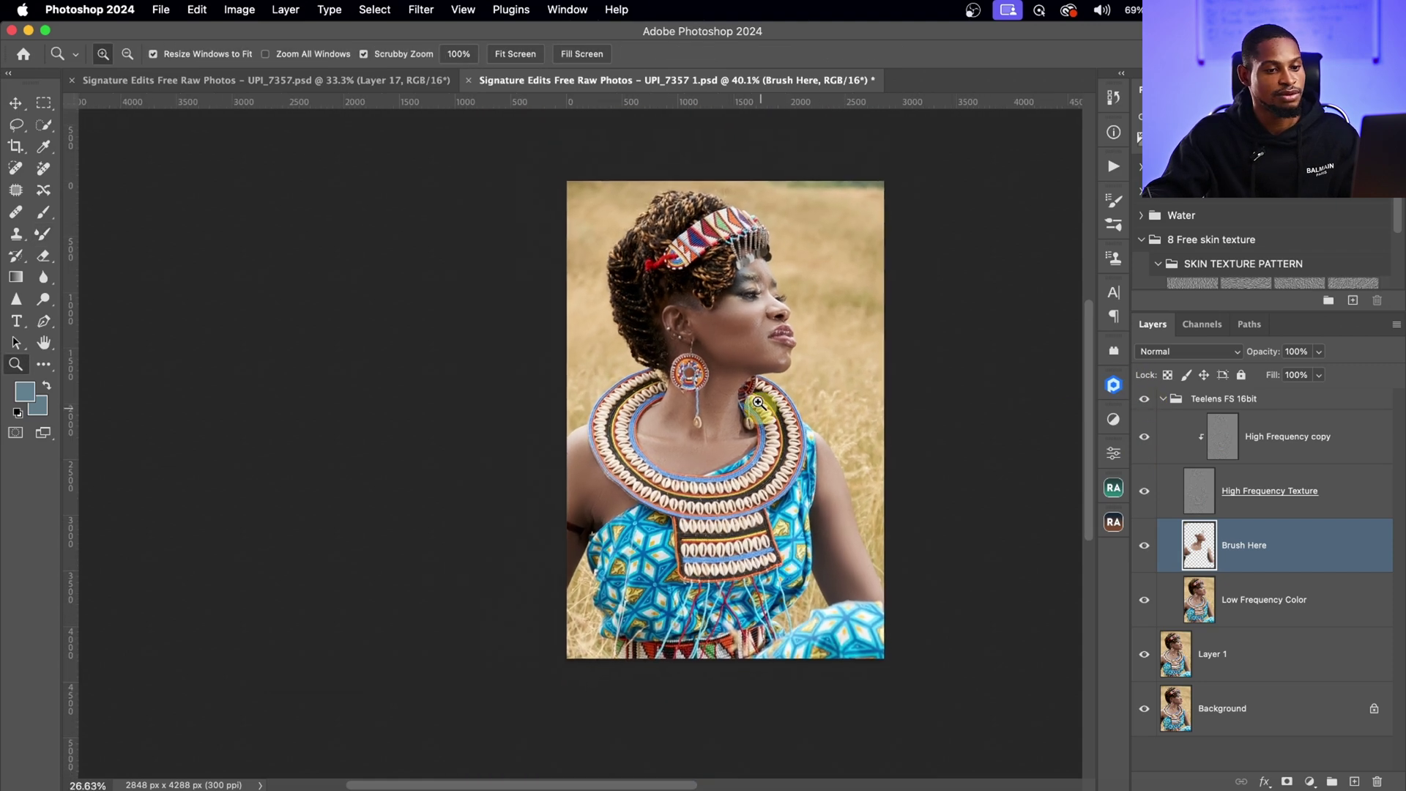
Step: Collapse the Teelens FS 16bit group and stamp all visible layers into Layer 2 (Cmd+Shift+Option+E)
click(1164, 401)
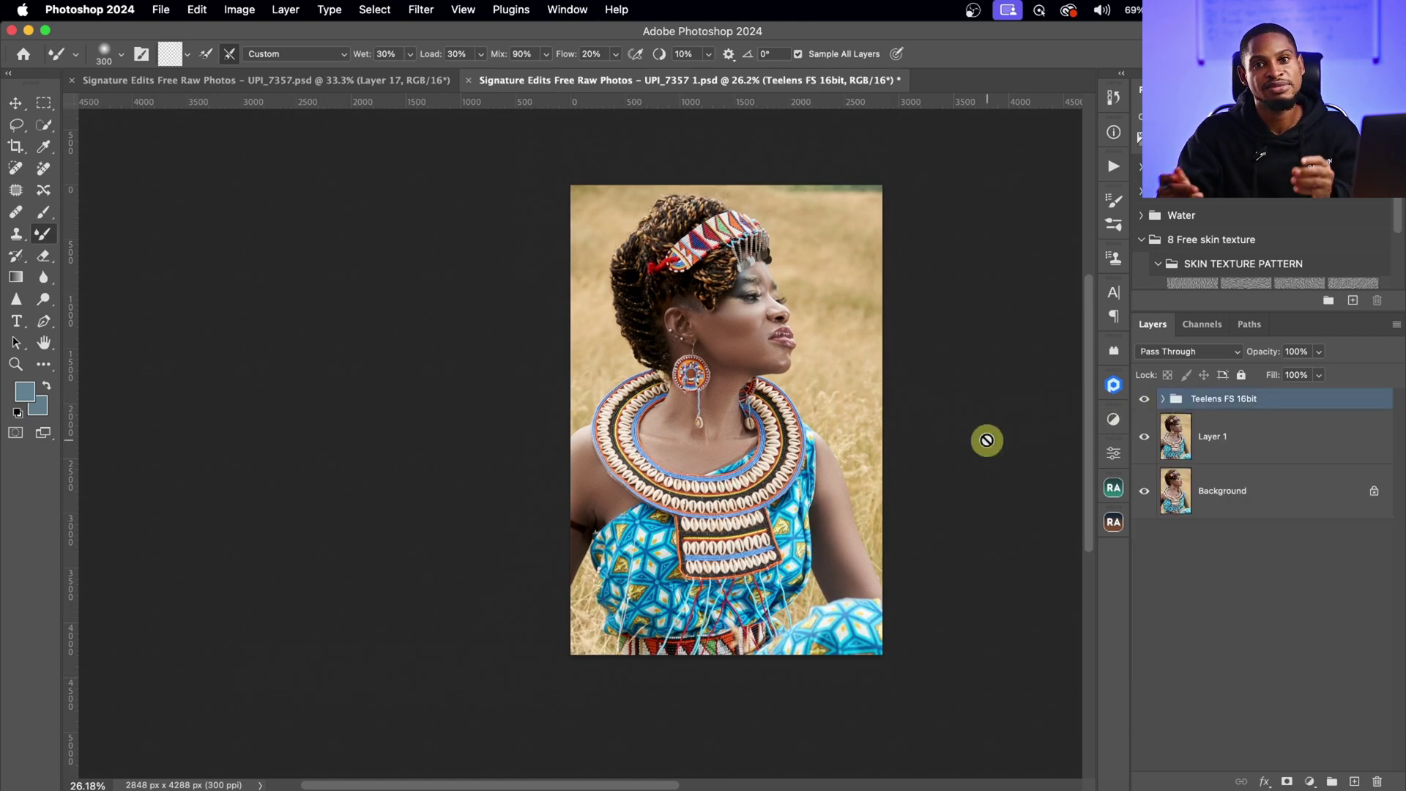
scroll(745, 301, right, 4)
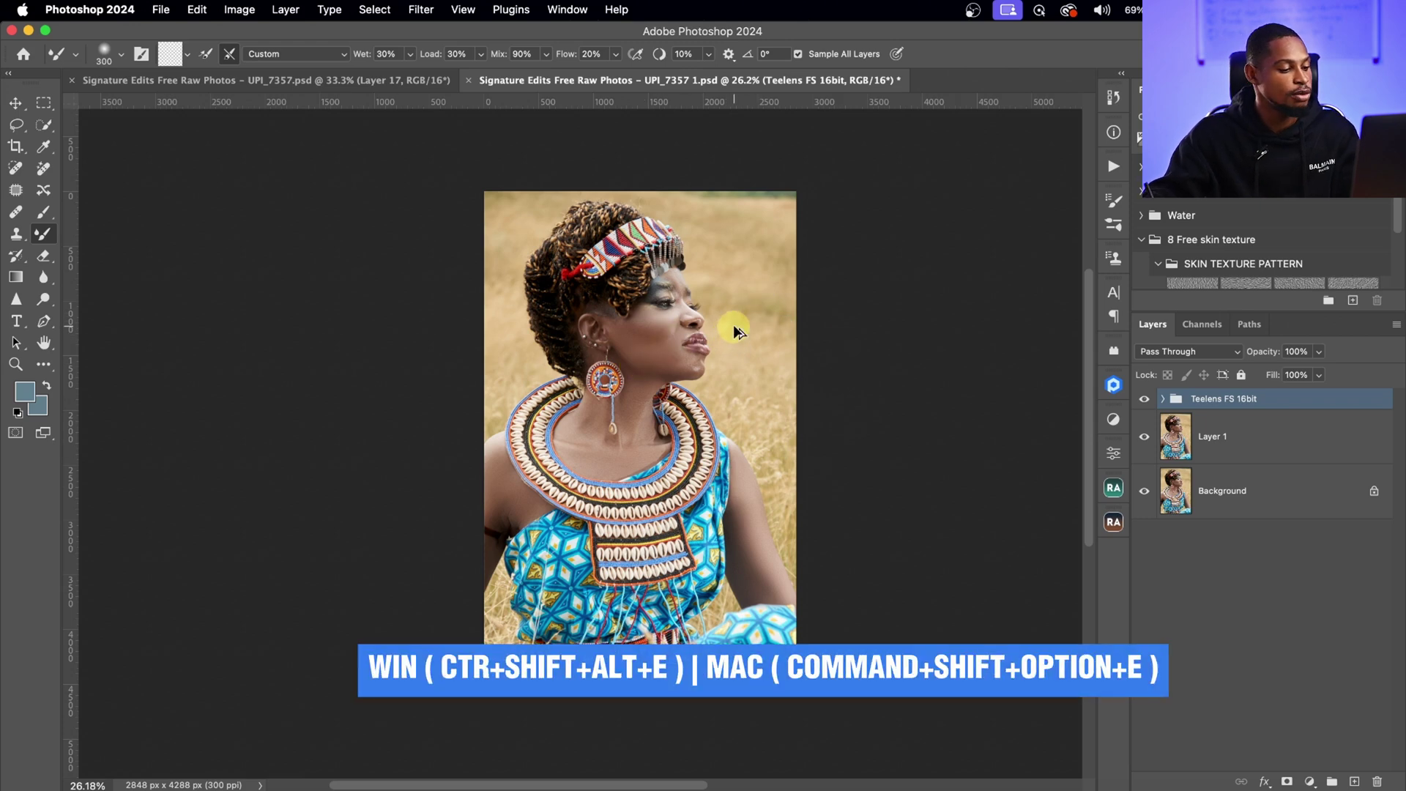
key(super+shift+alt+e)
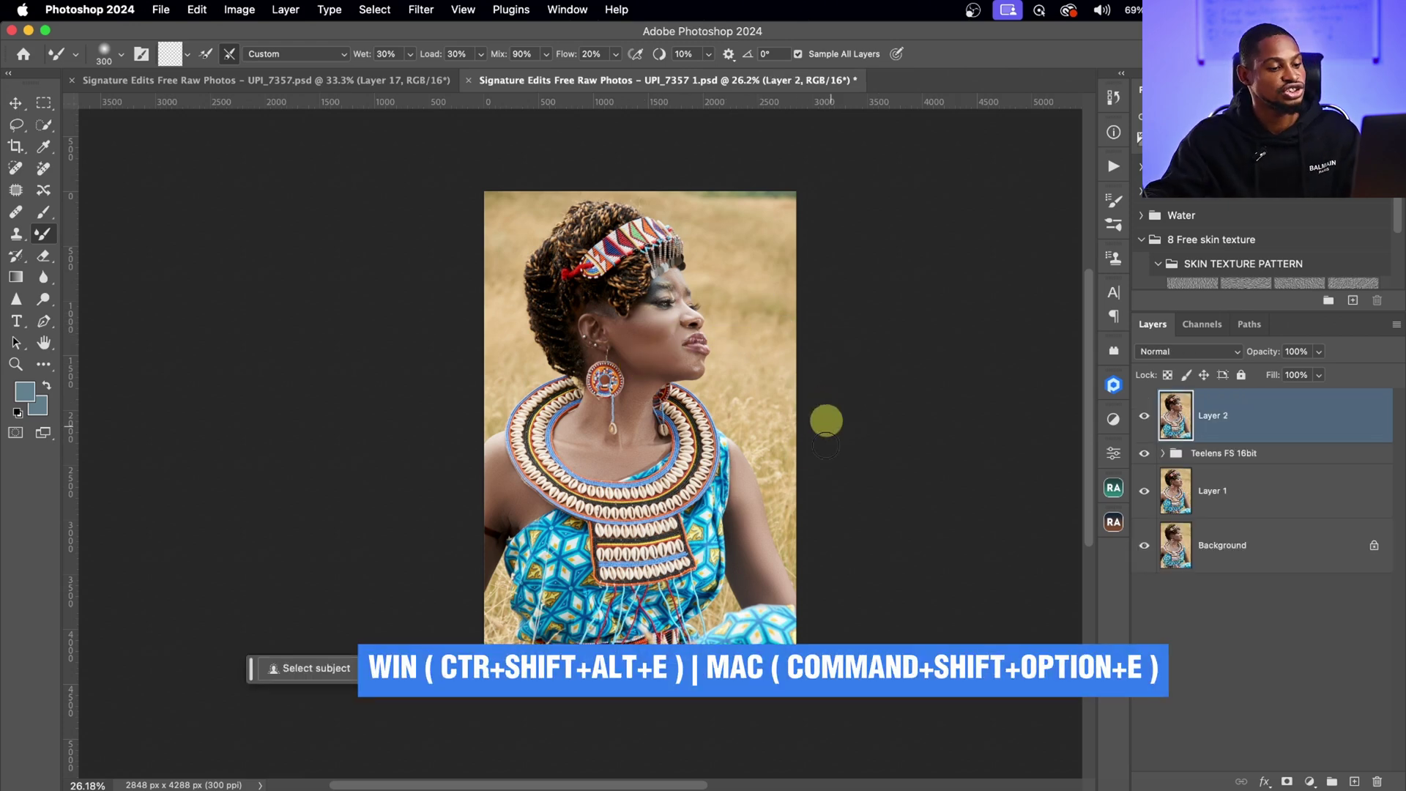
key(super+space)
mouse_move(712, 344)
mouse_down()
mouse_move(696, 345)
mouse_move(707, 342)
mouse_up()
key(super+space)
Step: Run Retouch4me Dodge Burn on Layer 2, check the 150 preview, and apply at Blend 153, Warmth 0
key(b)
click(421, 9)
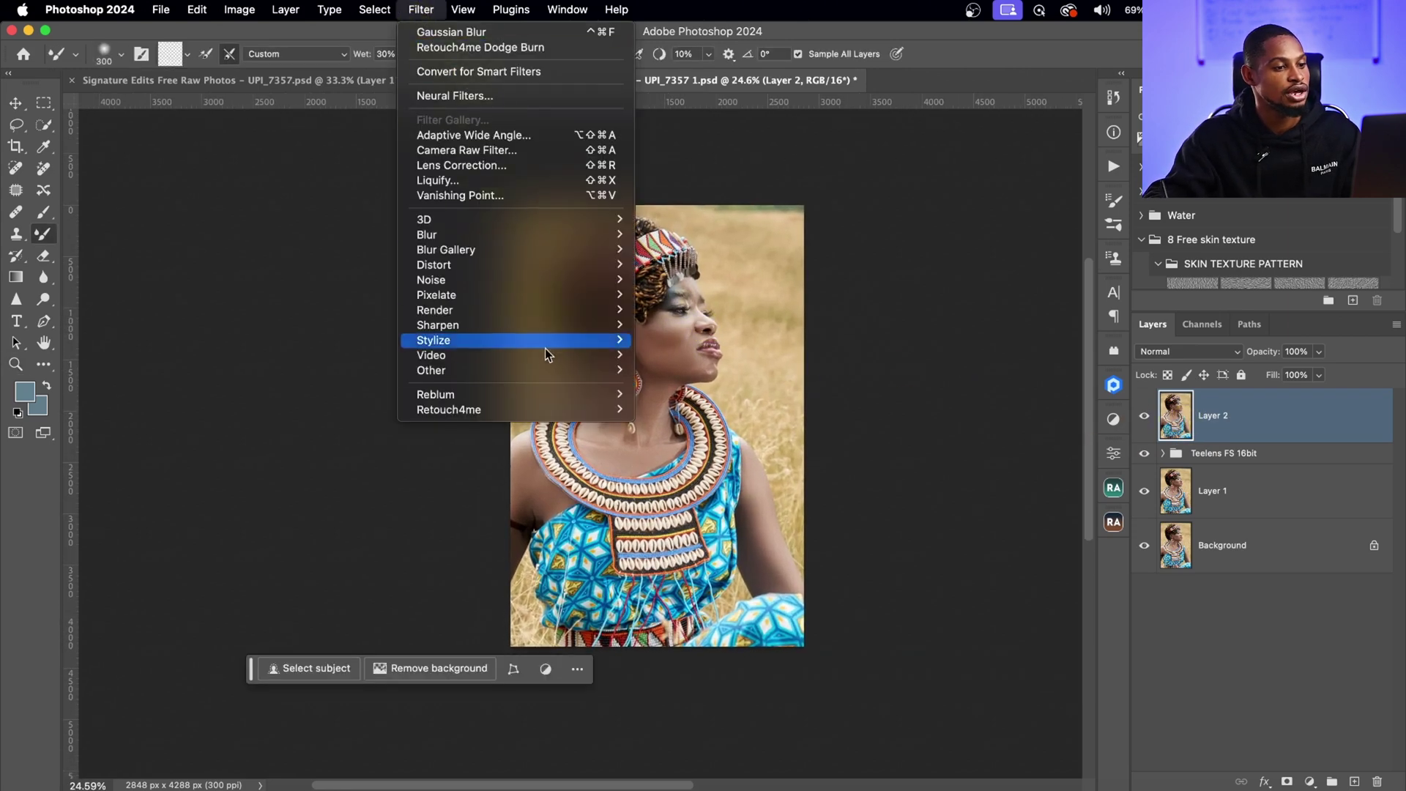
mouse_move(548, 412)
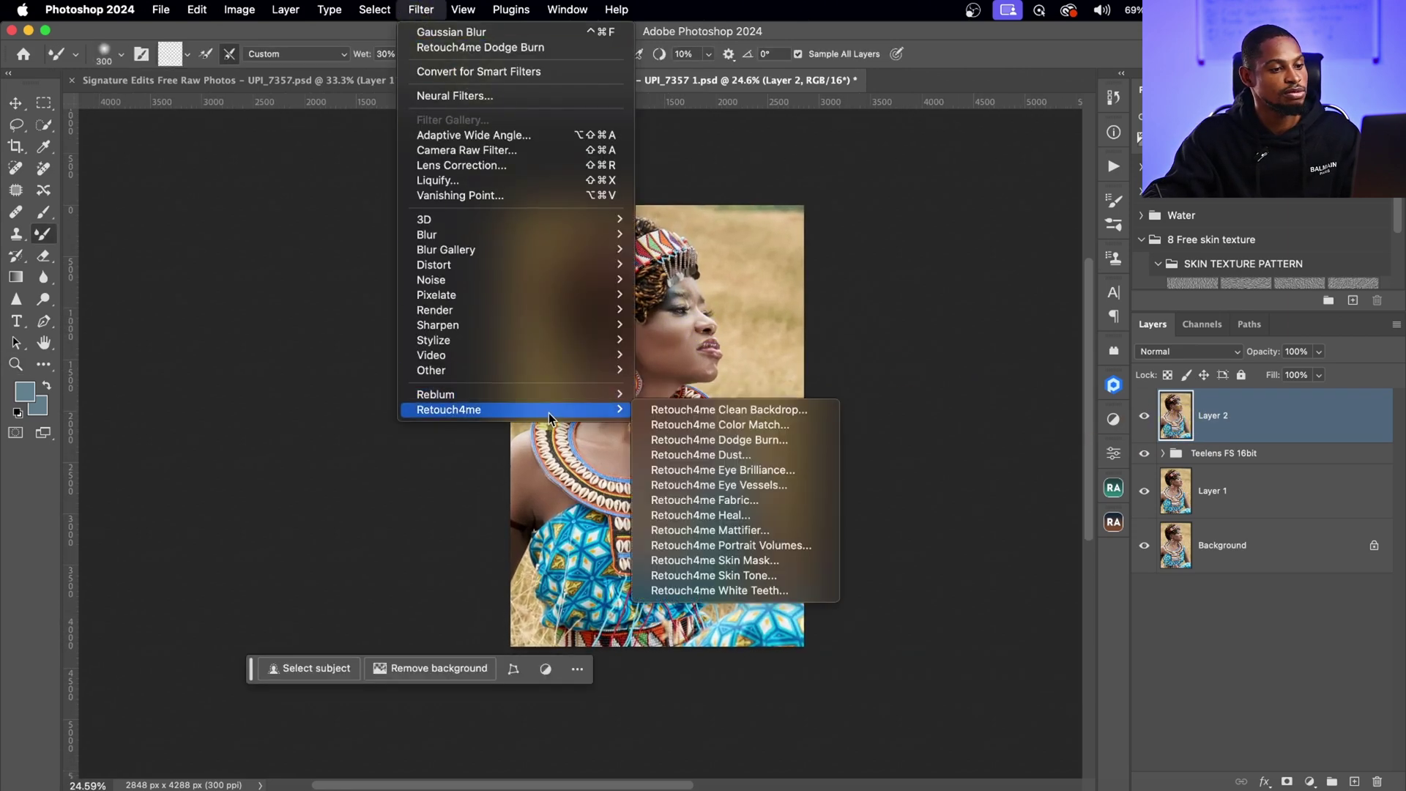
click(730, 442)
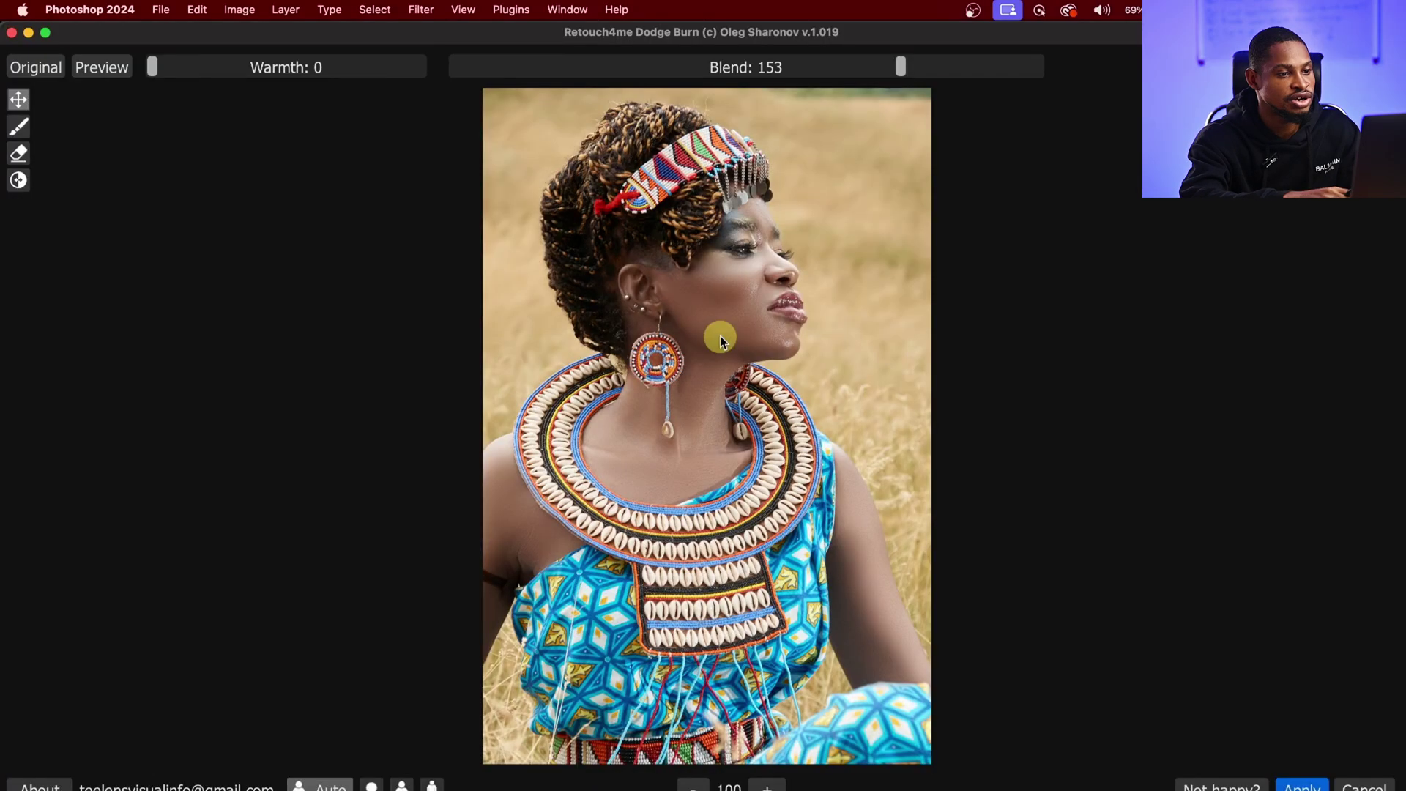
click(766, 788)
drag(777, 563, 778, 754)
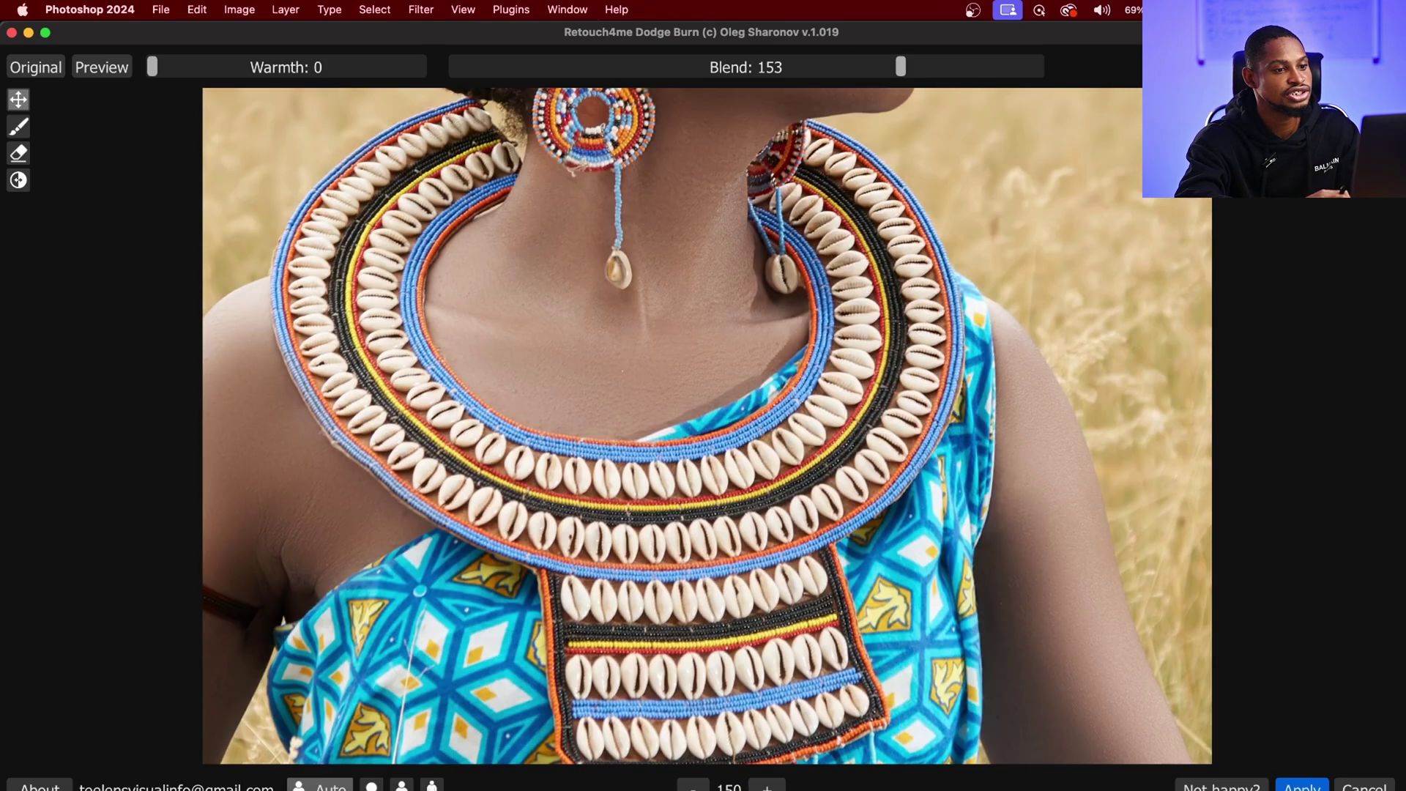
drag(769, 464, 761, 790)
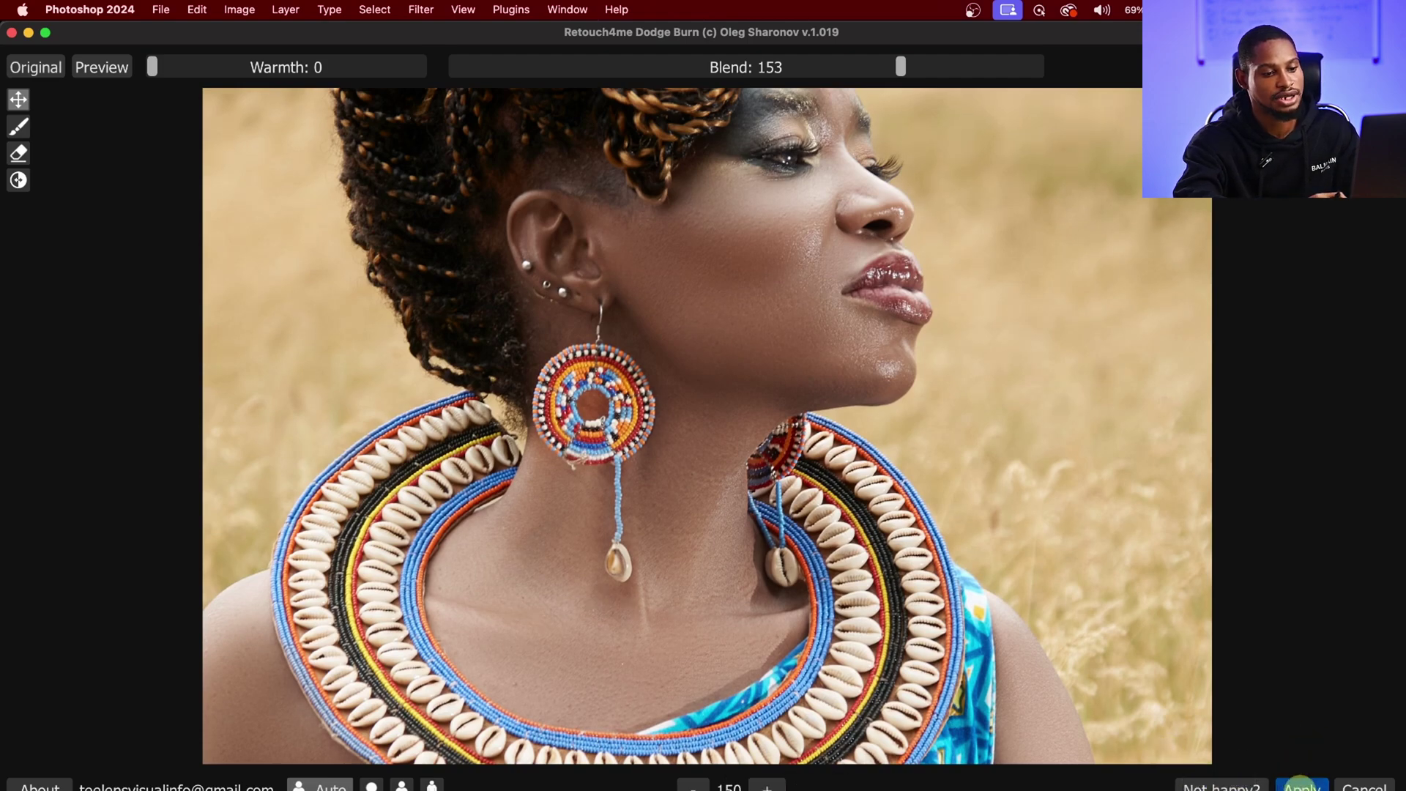
click(1302, 787)
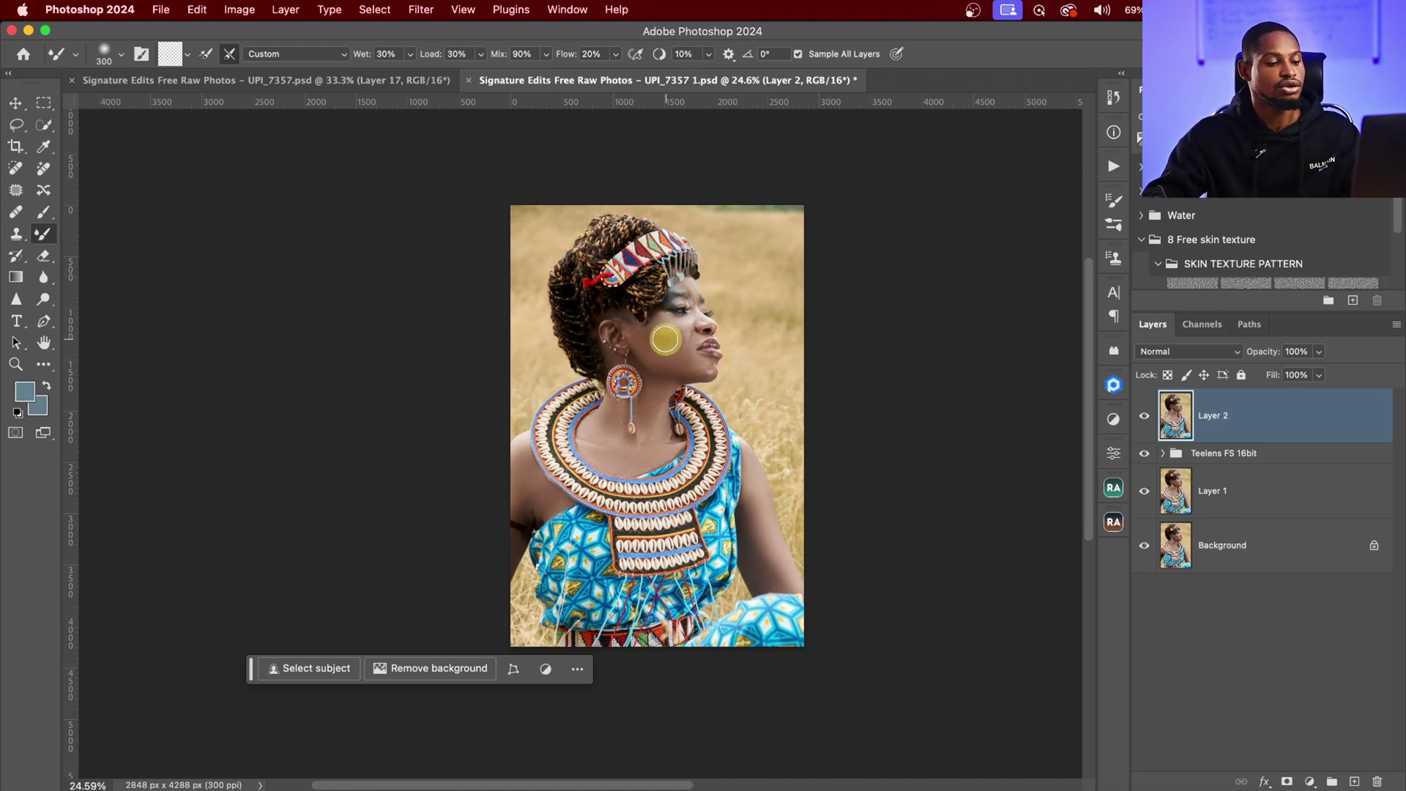
Step: Reopen the Actions panel listing Teelens FS 16bit and Teelens Dodge and Burn
click(1117, 168)
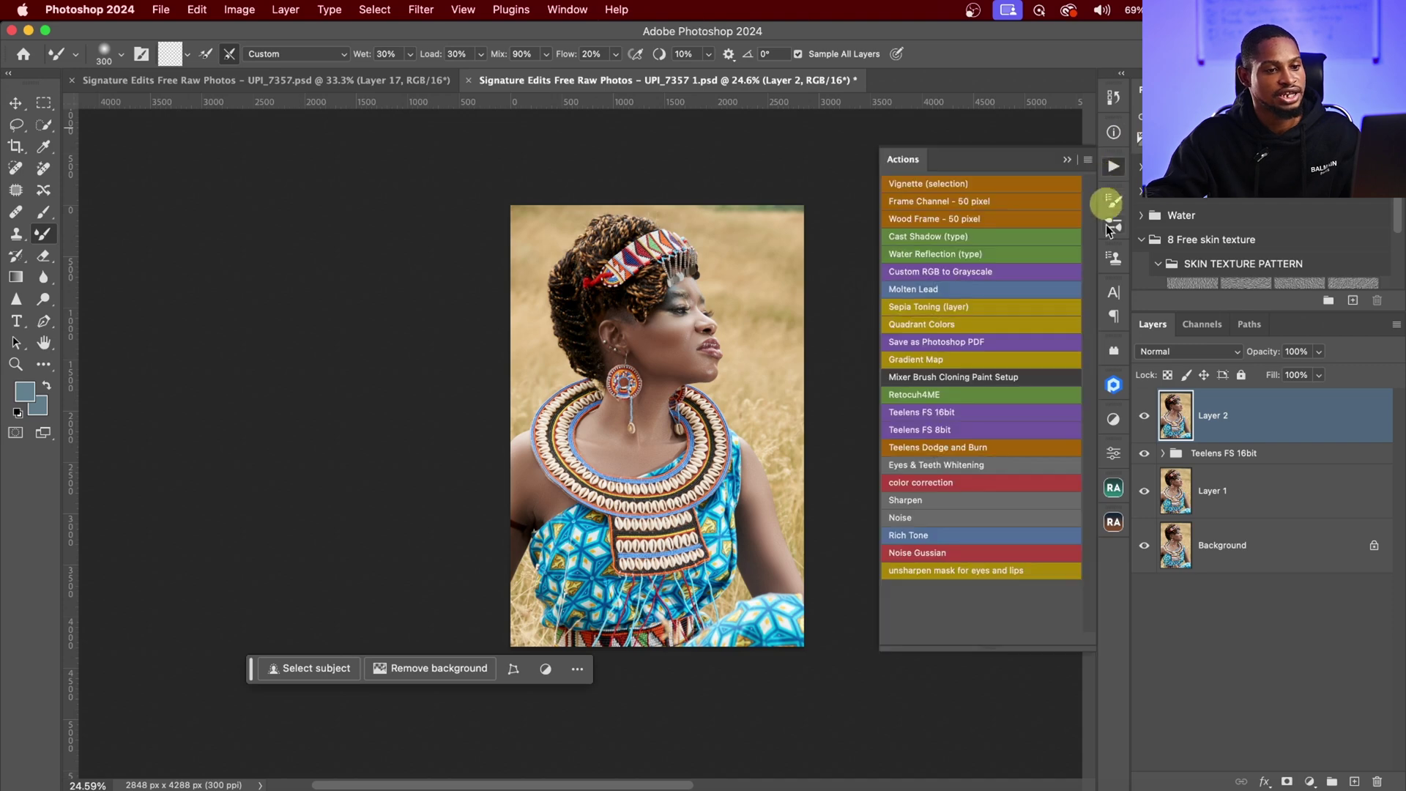
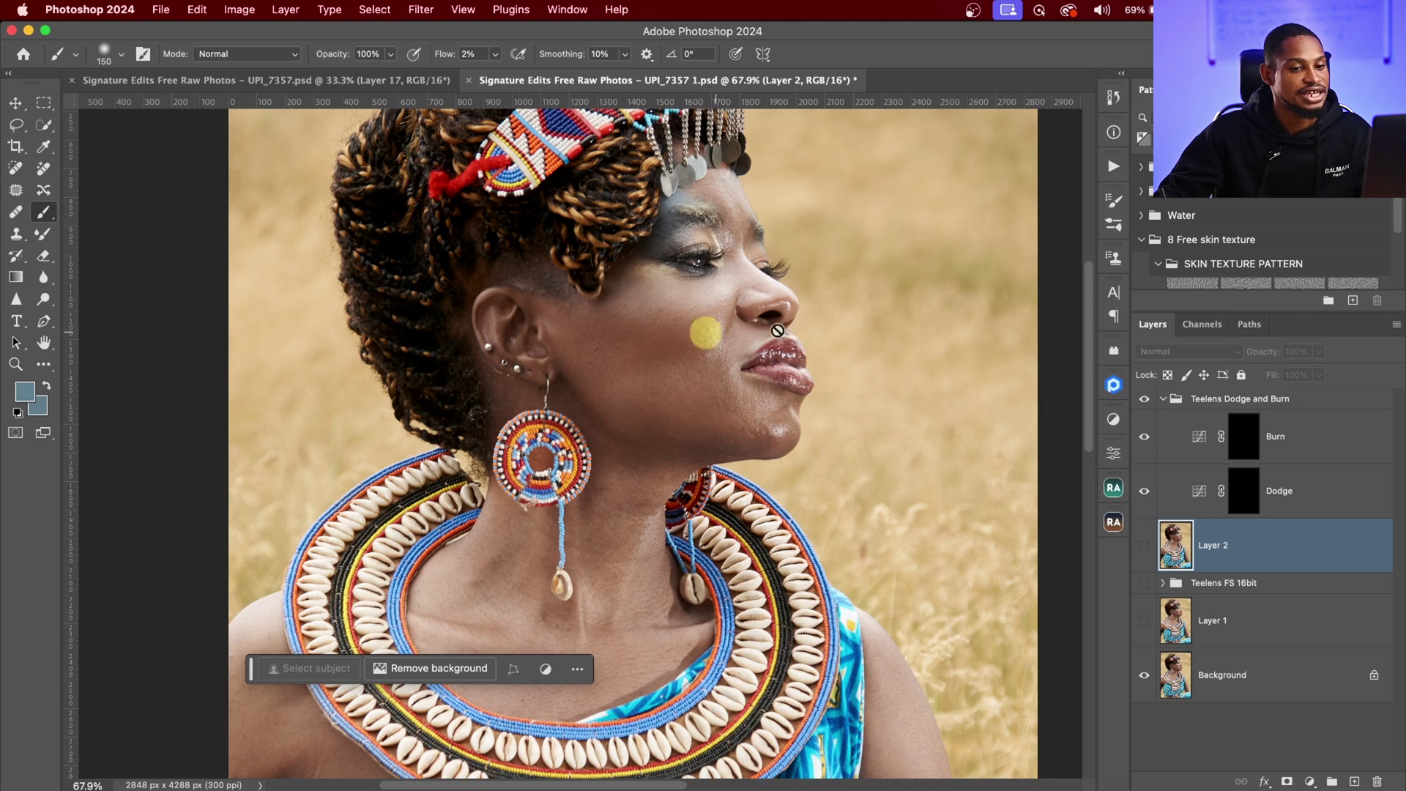
Step: On the Burn layer mask, reset colours and paint white over the cheek, jawline and neck shadows
click(1244, 436)
key(d)
key(bracketleft)
key(bracketleft)
key(bracketleft)
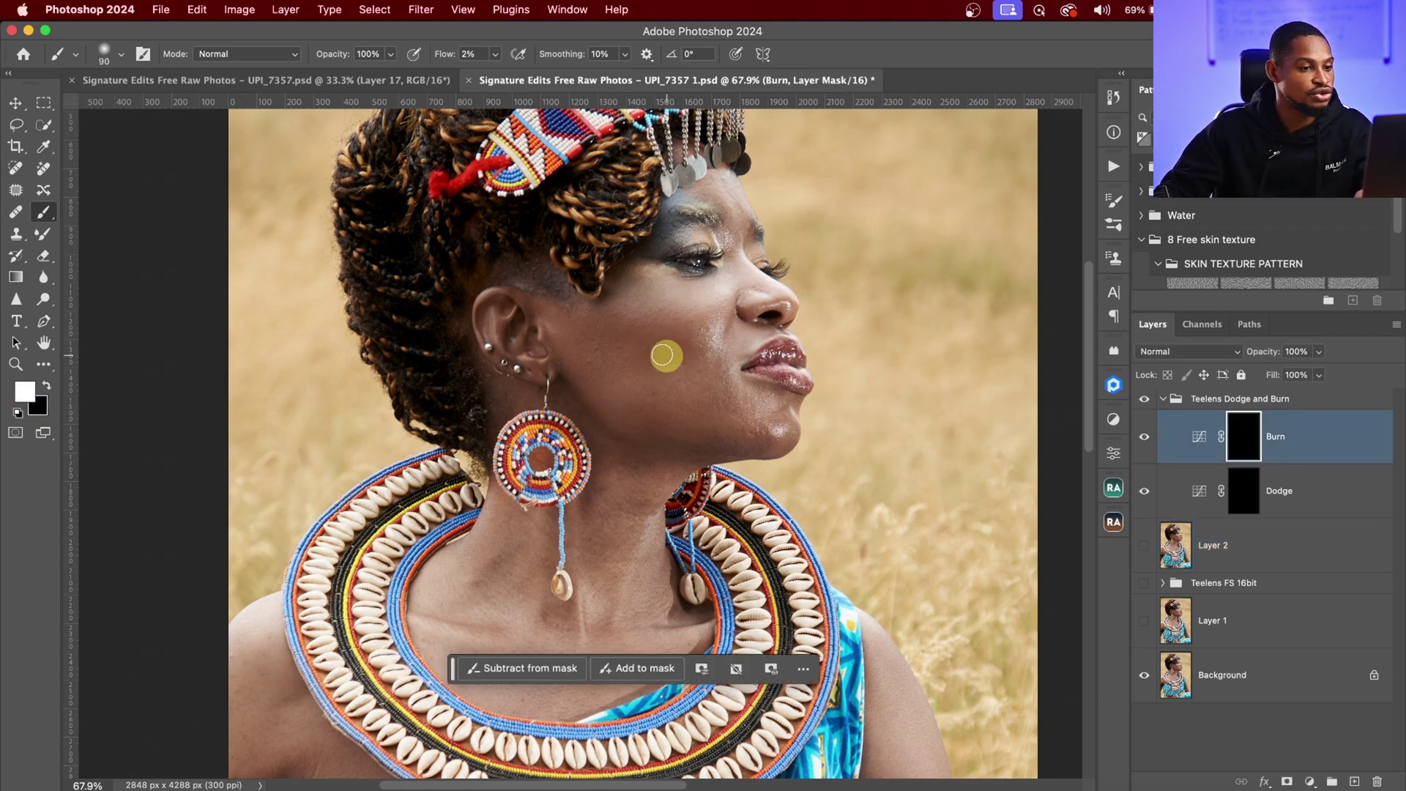
mouse_move(665, 367)
mouse_down()
mouse_move(616, 328)
mouse_move(681, 345)
mouse_move(630, 348)
mouse_move(675, 337)
mouse_up()
key(bracketright)
key(bracketright)
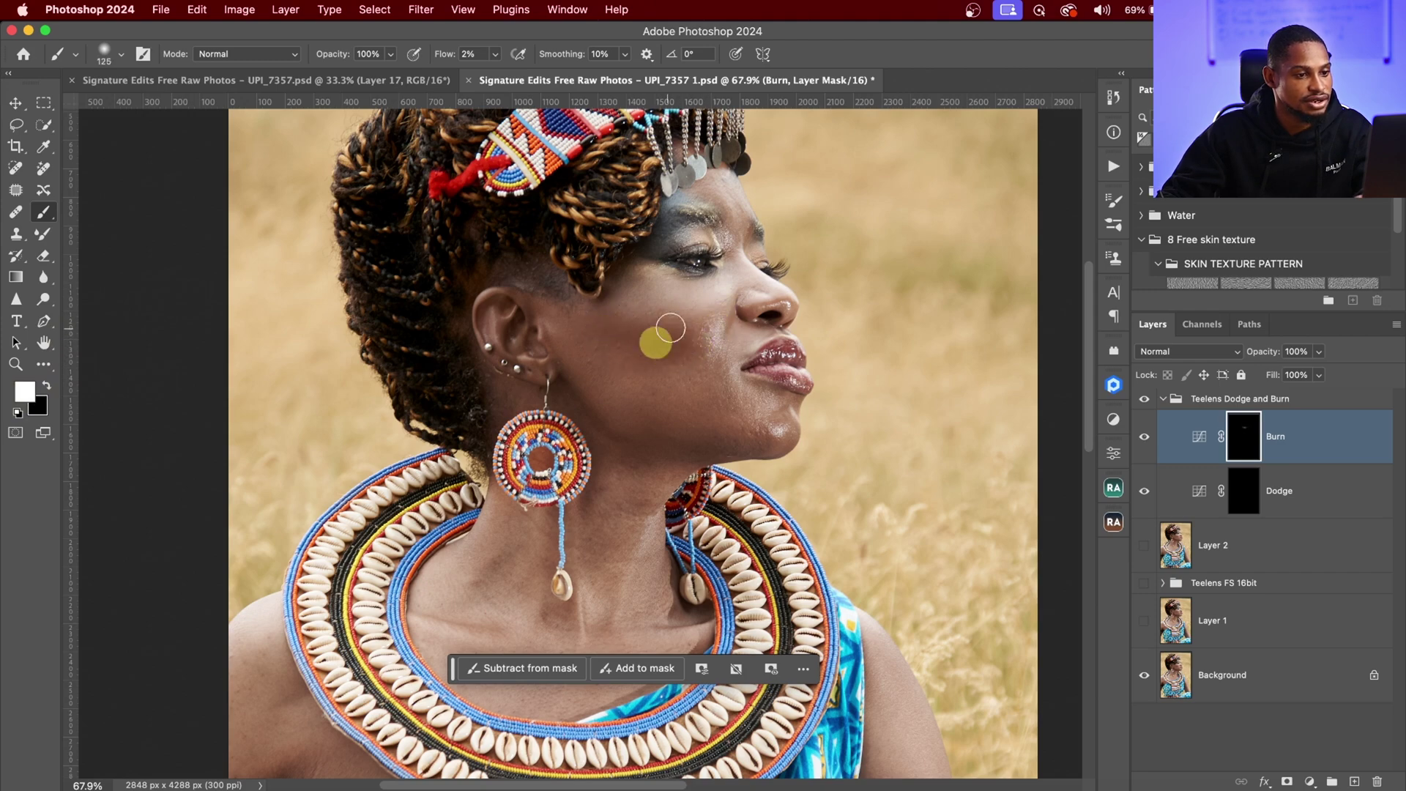
key(bracketleft)
key(bracketleft)
key(bracketleft)
key(bracketleft)
key(bracketleft)
key(bracketleft)
key(bracketleft)
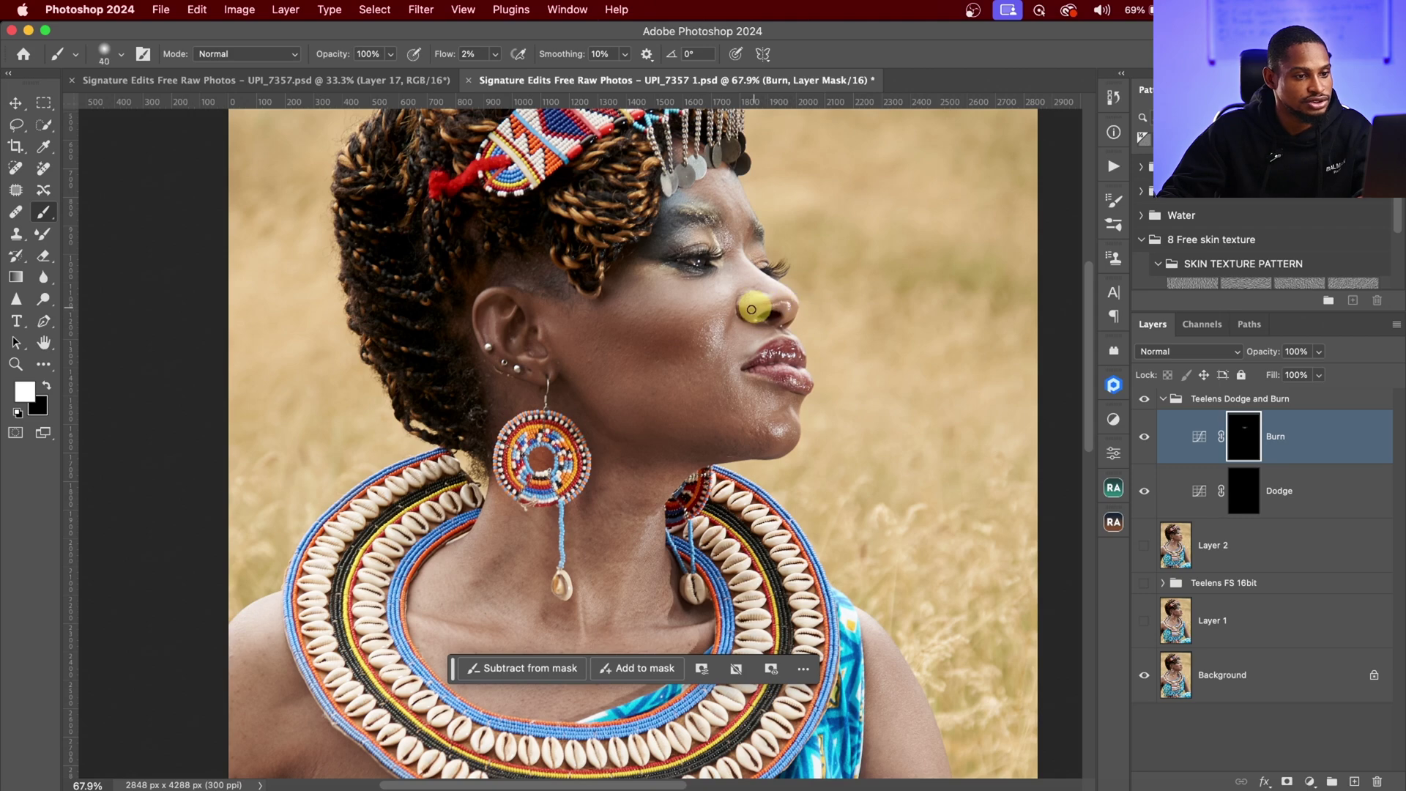
key(bracketright)
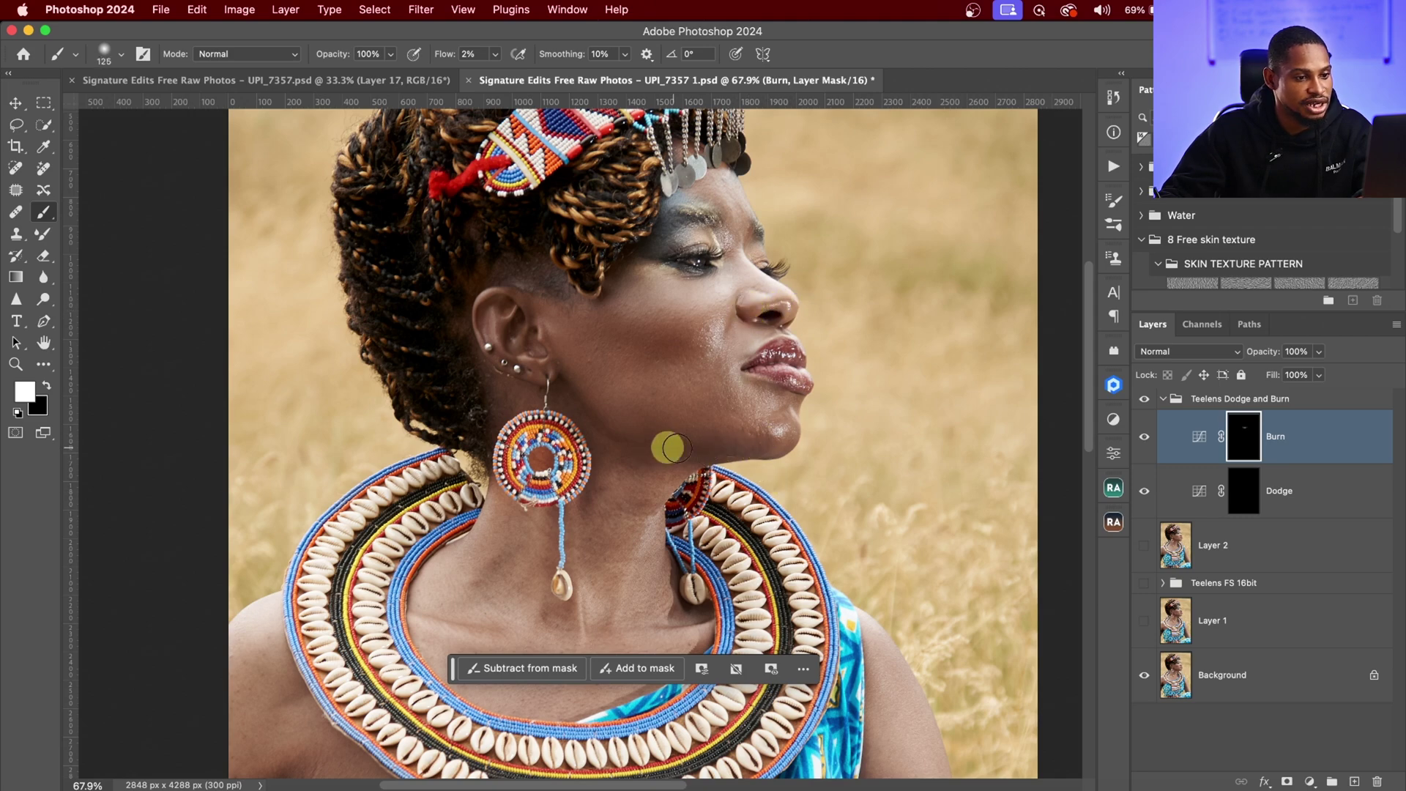
mouse_move(666, 447)
mouse_down()
mouse_move(717, 451)
mouse_move(676, 448)
mouse_up()
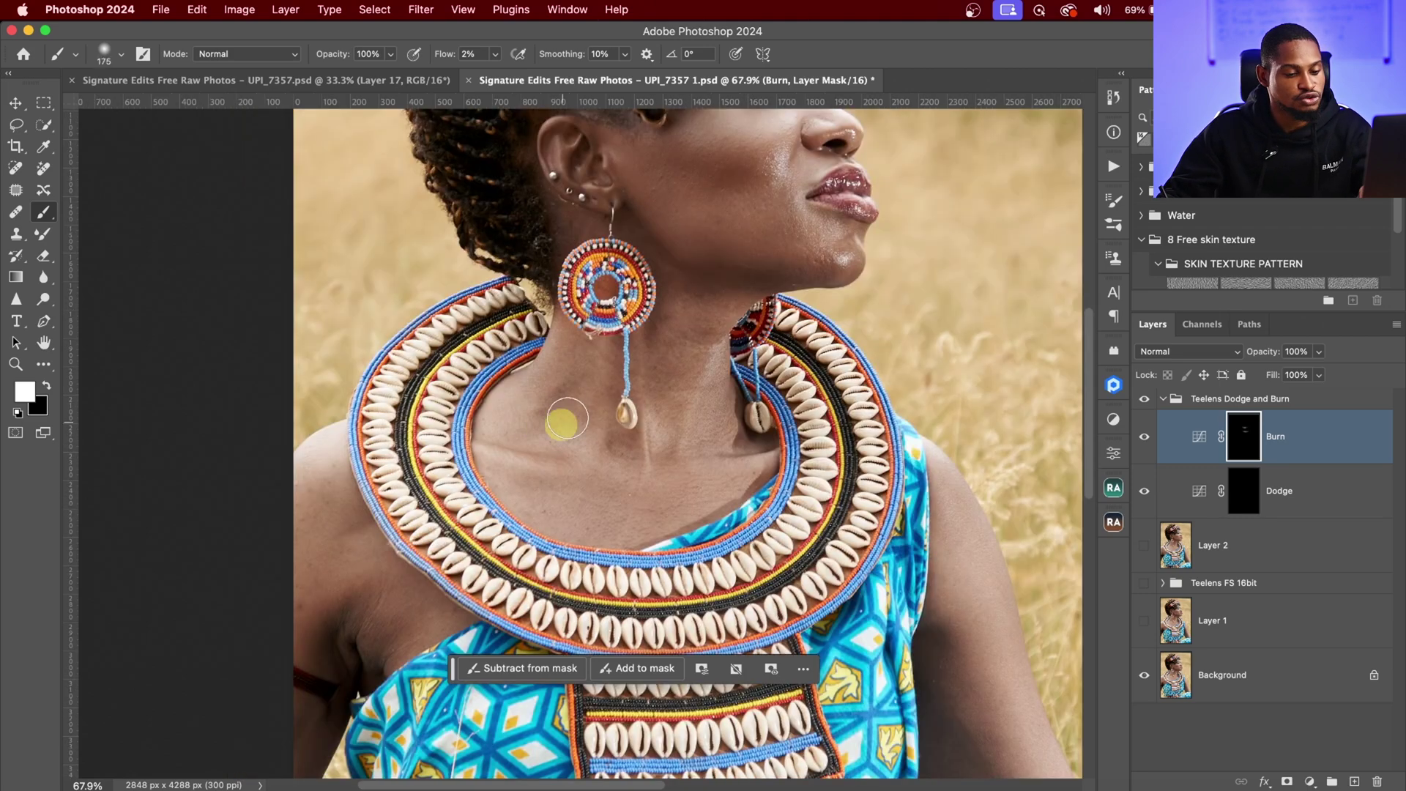
key(bracketleft)
key(bracketleft)
key(bracketleft)
key(bracketleft)
mouse_move(568, 419)
mouse_down()
mouse_move(509, 452)
mouse_move(558, 470)
mouse_move(649, 455)
mouse_move(613, 430)
mouse_move(671, 445)
mouse_up()
key(bracketright)
key(bracketright)
key(bracketright)
key(bracketright)
key(bracketright)
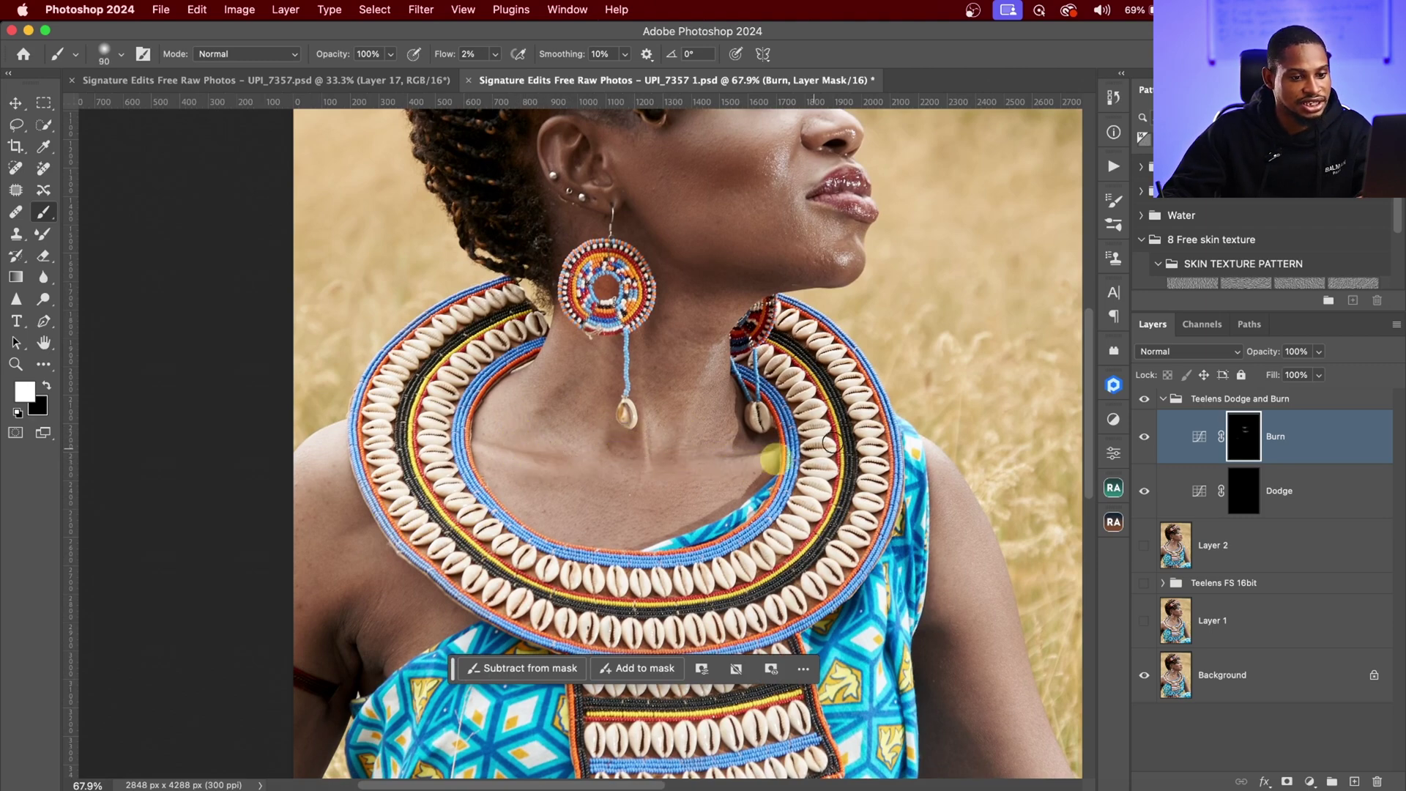
Step: Paint white on the Dodge mask to lift the neck and collarbone highlights
click(1261, 501)
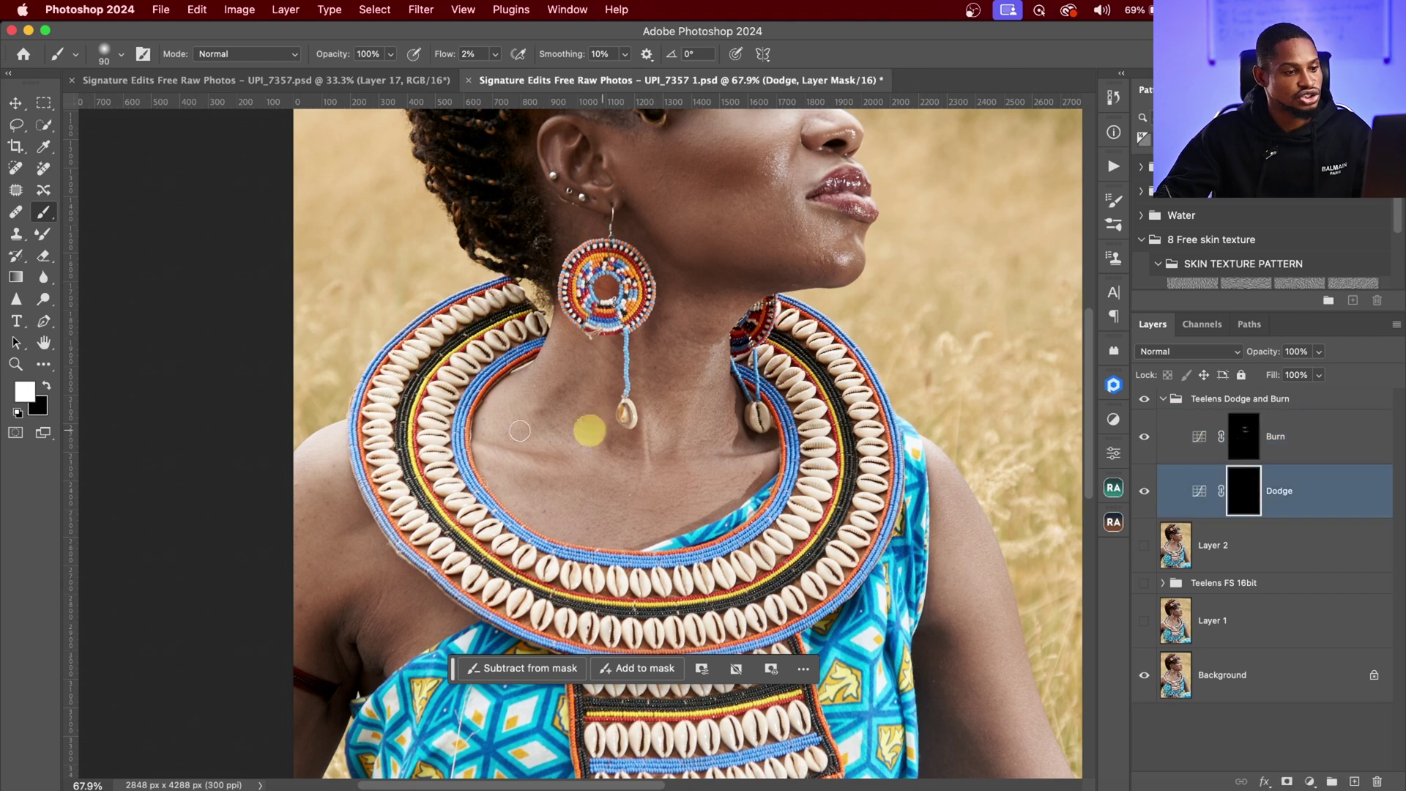
mouse_move(589, 429)
mouse_down()
mouse_move(507, 415)
mouse_move(486, 451)
mouse_move(519, 465)
mouse_up()
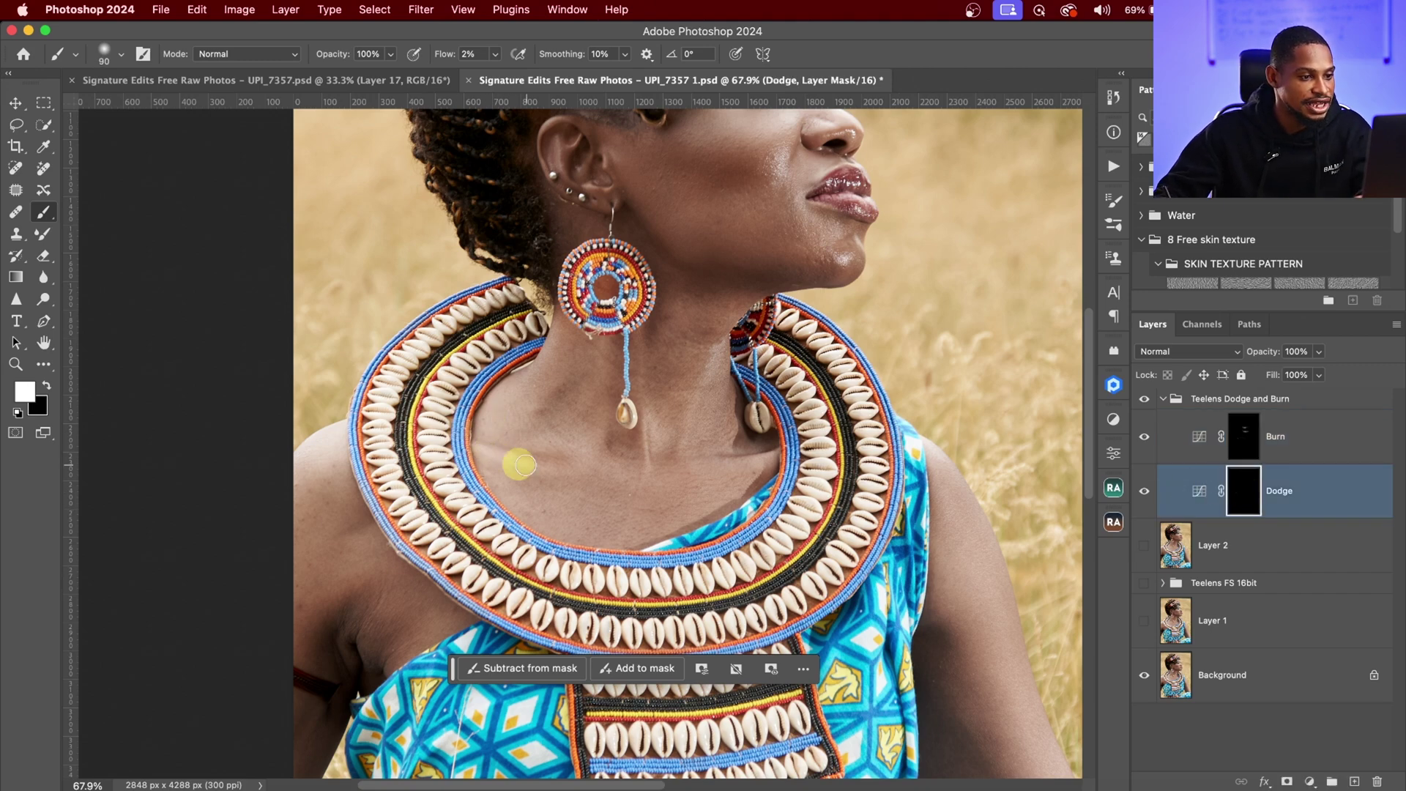
key(bracketright)
key(bracketright)
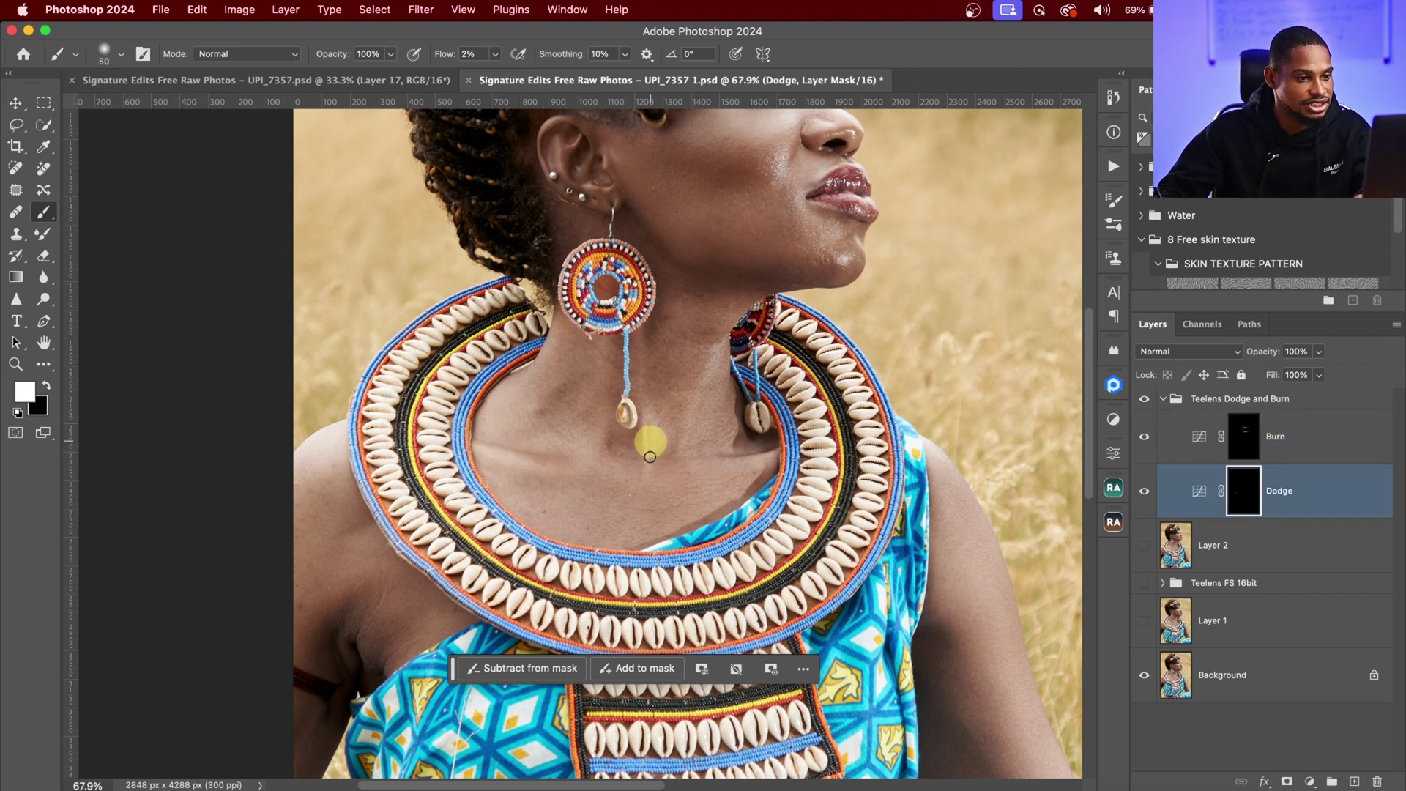
mouse_move(649, 457)
mouse_down()
mouse_move(701, 456)
mouse_move(689, 429)
mouse_move(677, 462)
mouse_move(764, 457)
mouse_move(732, 467)
mouse_move(756, 458)
mouse_move(694, 396)
mouse_up()
key(bracketright)
key(bracketright)
key(bracketright)
drag(782, 332, 723, 518)
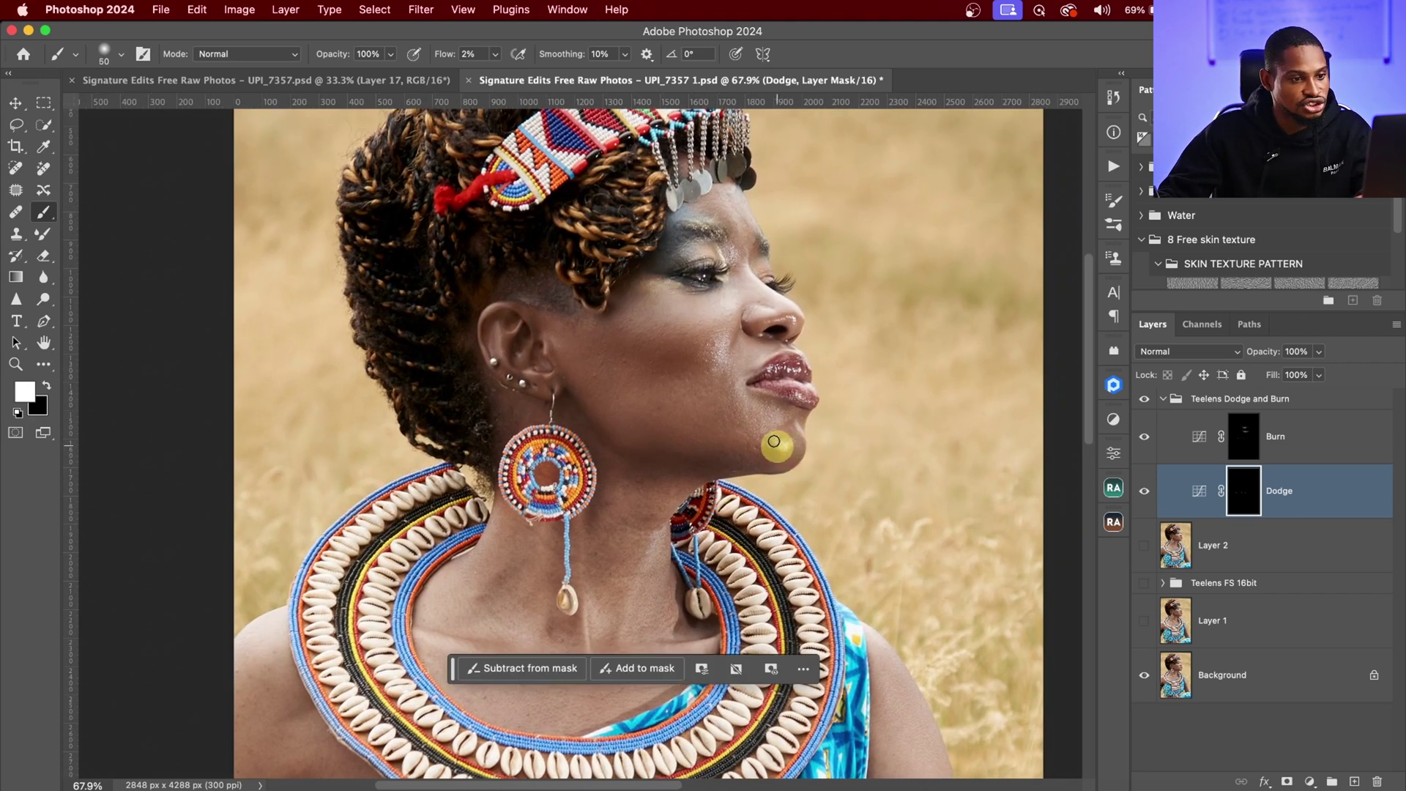
Step: Brighten the chin, cheek, nose and forehead highlights, then turn Layer 1 and Layer 2 back on
key(bracketright)
key(bracketright)
mouse_move(773, 442)
mouse_down()
mouse_move(745, 365)
mouse_move(714, 351)
mouse_move(727, 345)
mouse_move(720, 359)
mouse_move(697, 307)
mouse_move(728, 300)
mouse_move(691, 310)
mouse_move(654, 294)
mouse_move(696, 306)
mouse_move(769, 299)
mouse_up()
key(bracketright)
key(bracketright)
key(bracketright)
key(bracketright)
key(bracketleft)
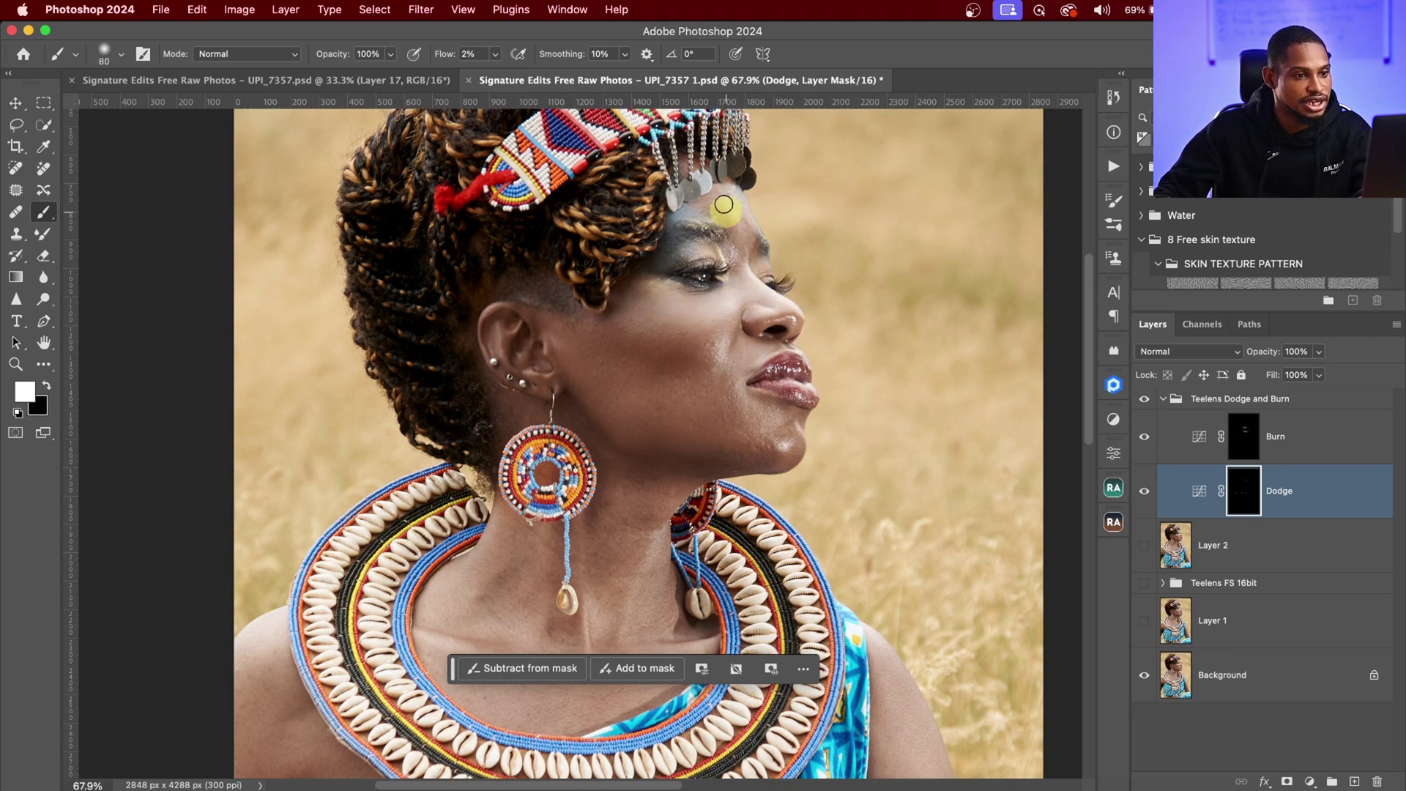
drag(735, 231, 735, 202)
key(bracketleft)
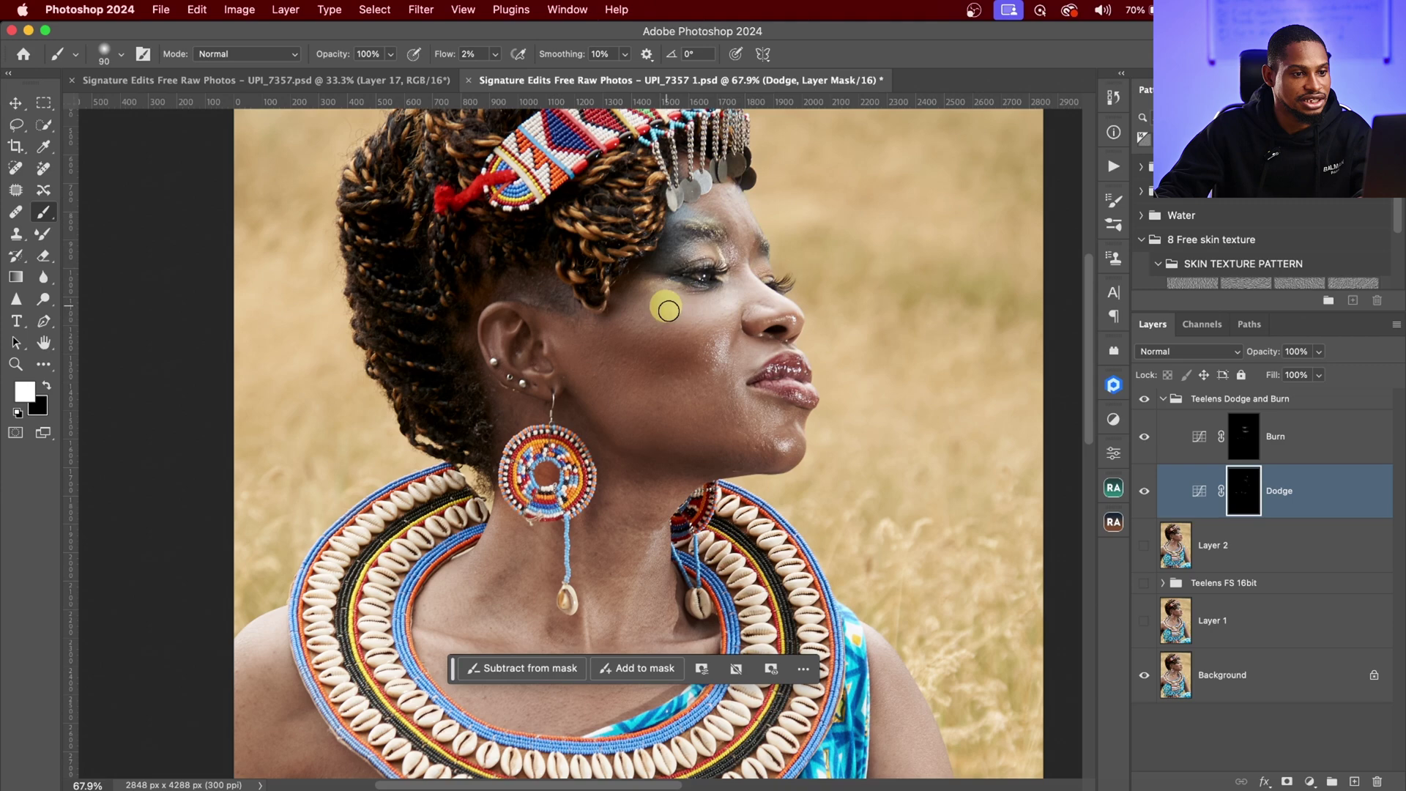
drag(1140, 668, 1144, 544)
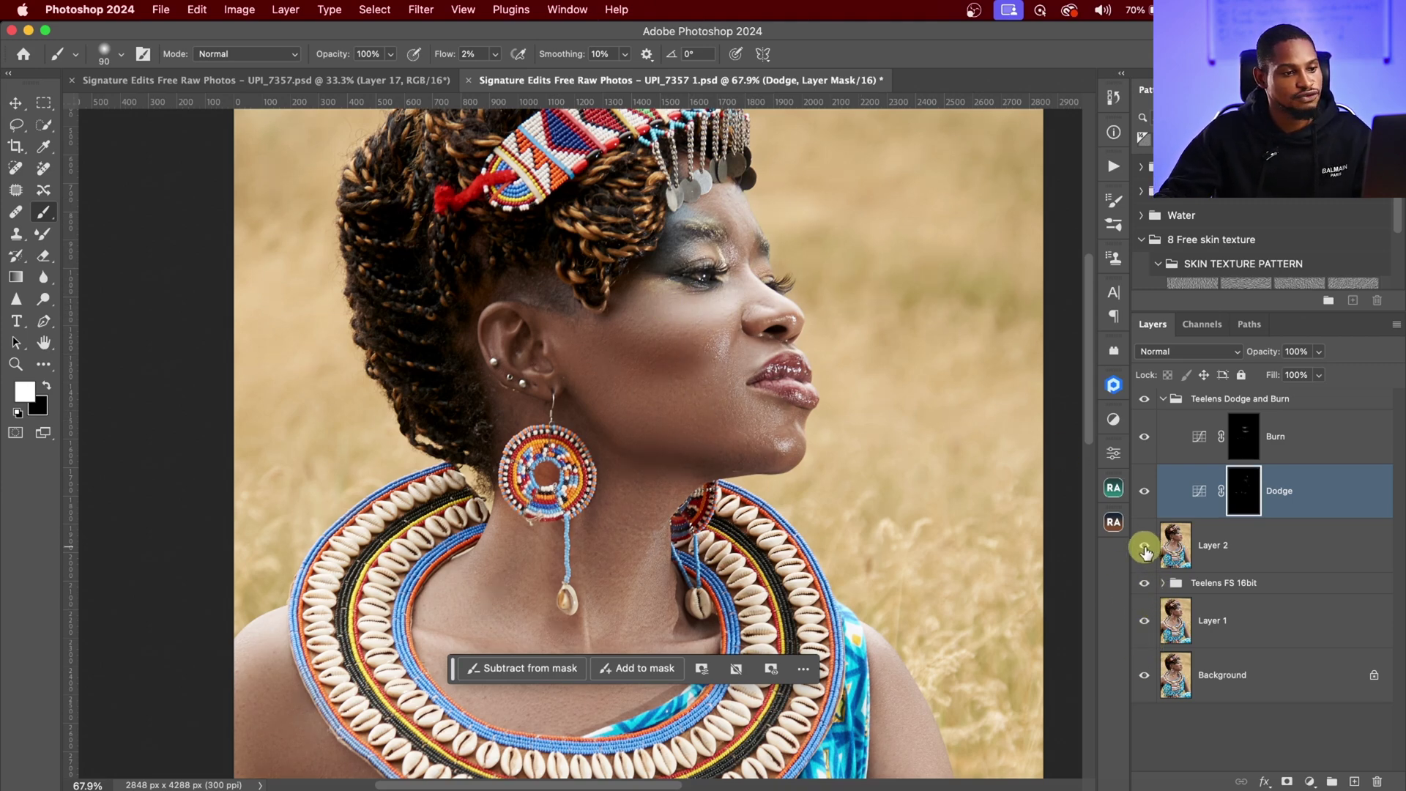
Step: Toggle the Teelens Dodge and Burn group off and on to compare the effect
click(1180, 399)
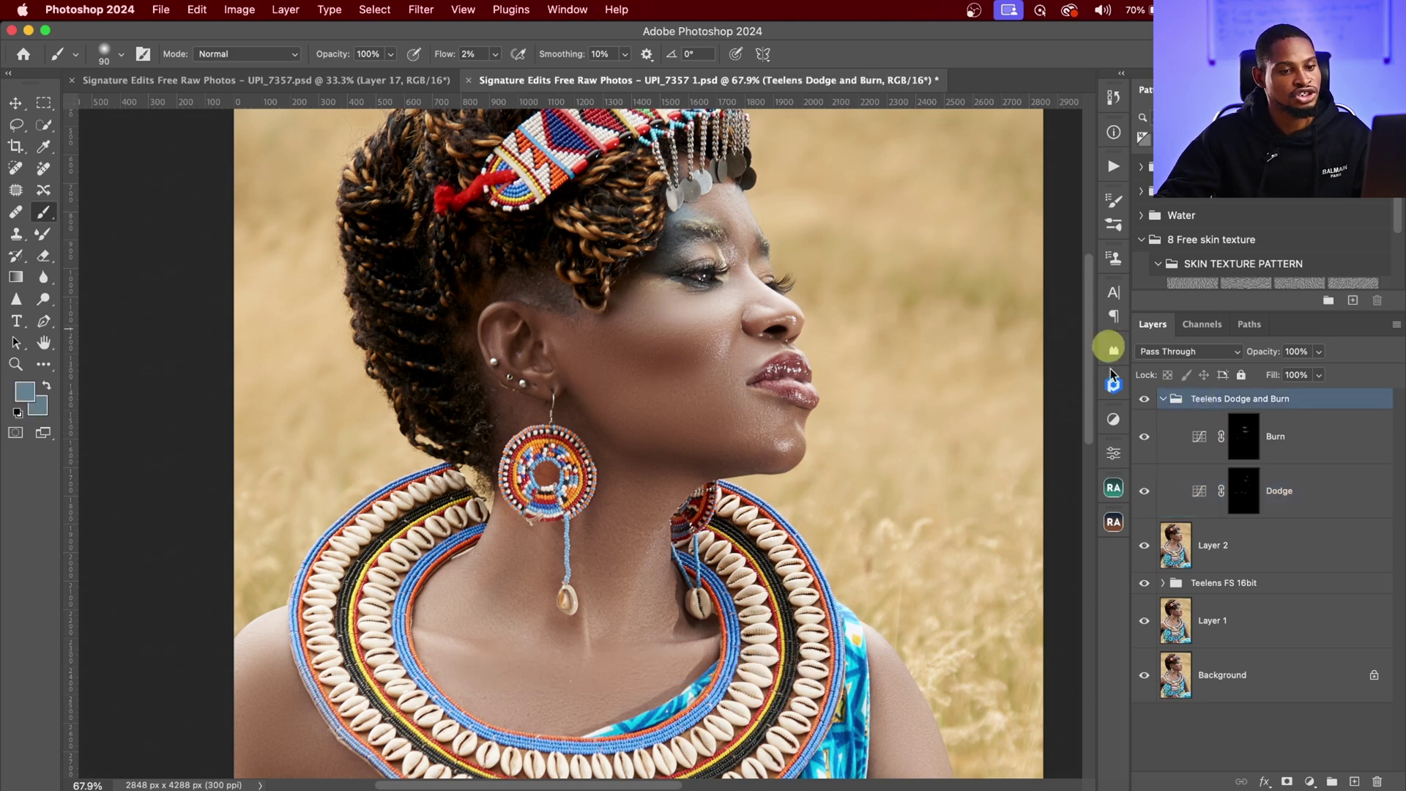
click(1146, 400)
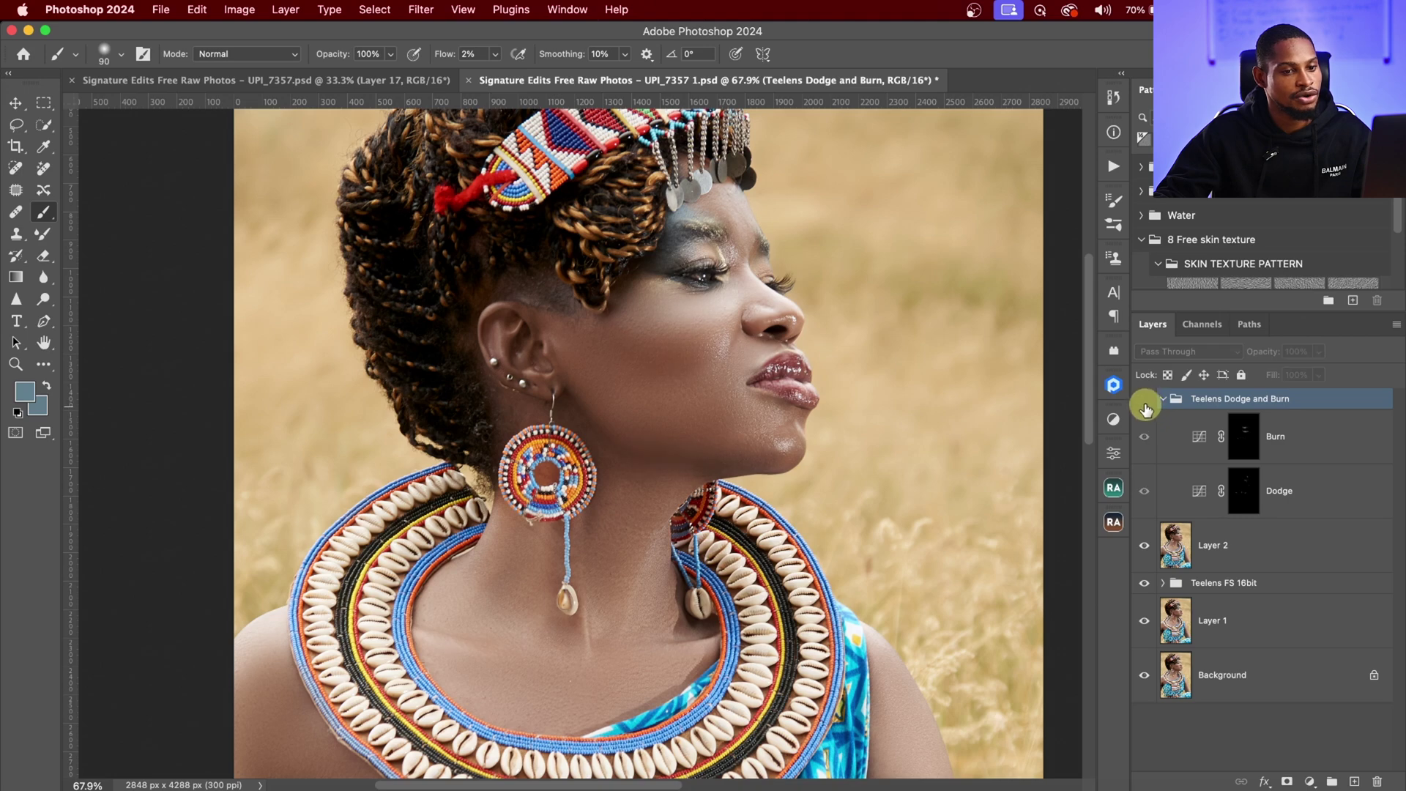
click(1144, 400)
key(z)
drag(752, 298, 668, 323)
key(b)
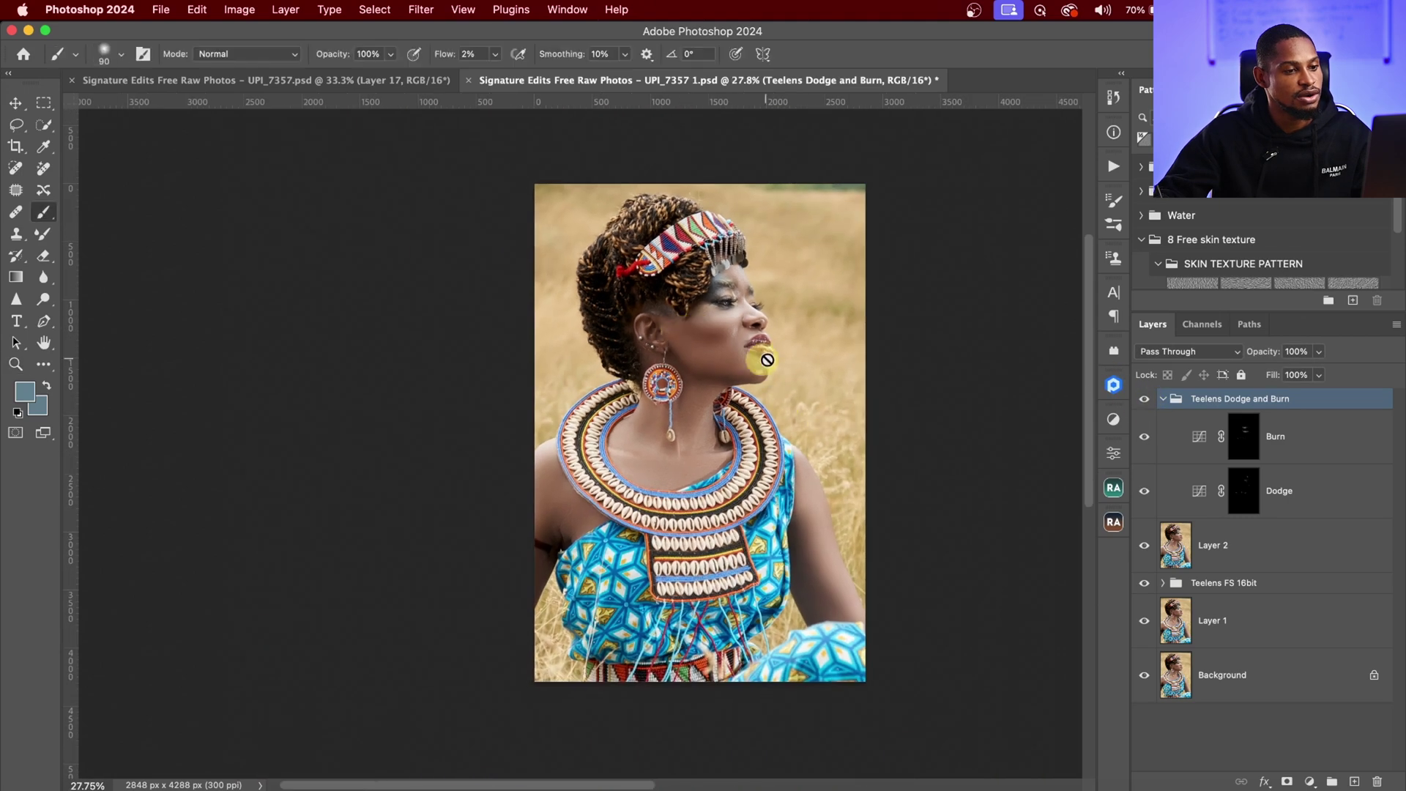
Step: Set the group's opacity to 82% and group all retouching layers into Group 1
click(1319, 352)
drag(1322, 371, 1307, 375)
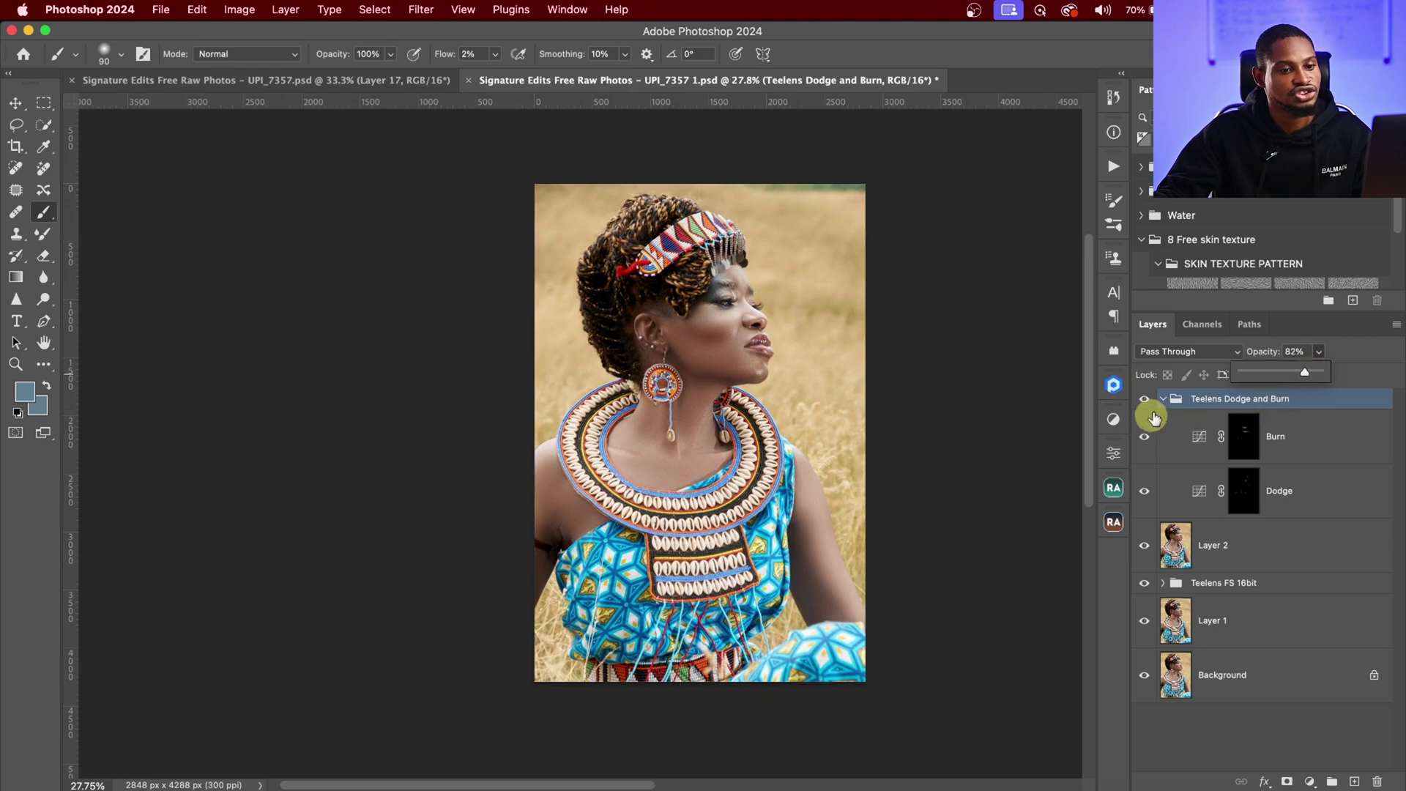
click(1163, 399)
shift+click(1222, 514)
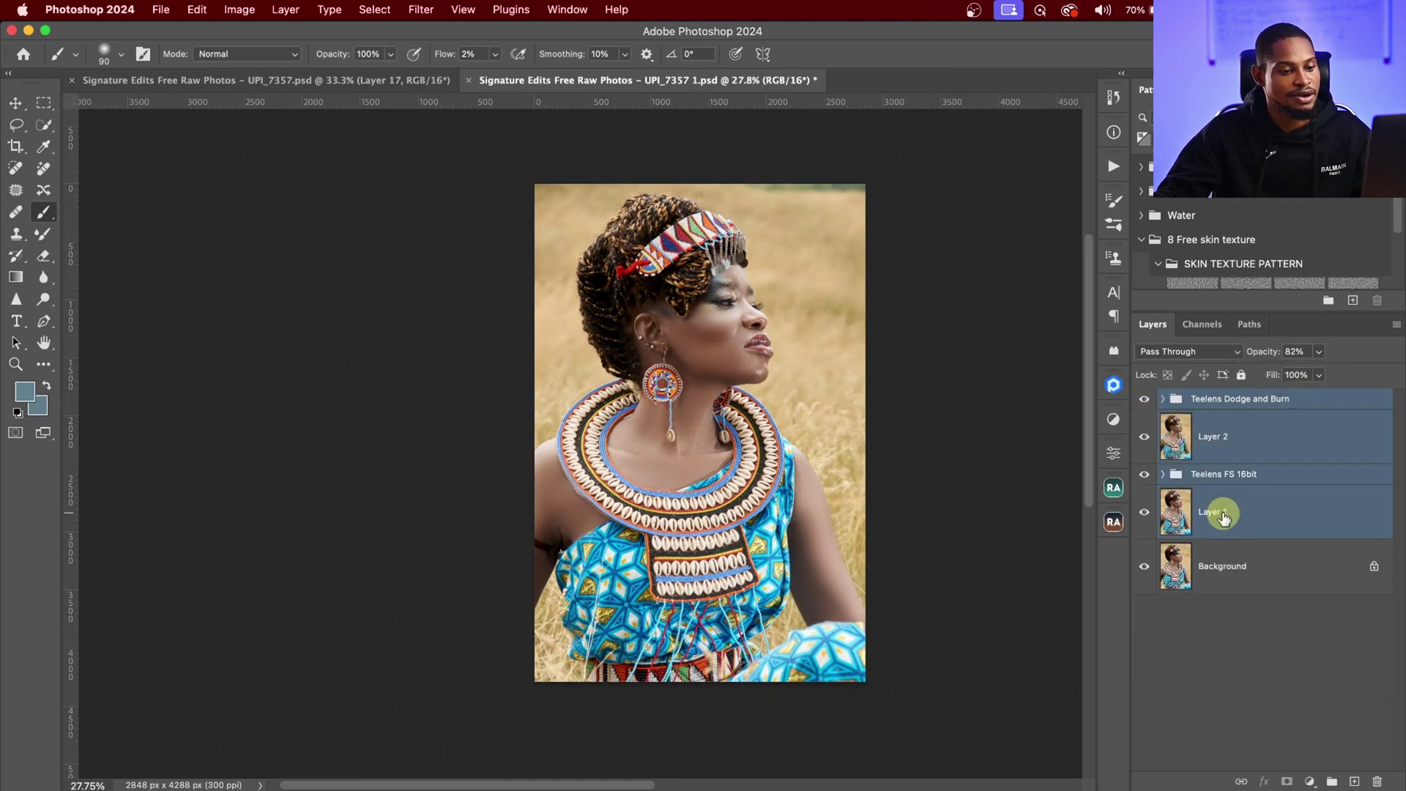
key(super+g)
Step: Toggle Group 1 off and on to compare the face before and after retouching
key(z)
drag(781, 304, 777, 304)
key(b)
drag(796, 463, 819, 413)
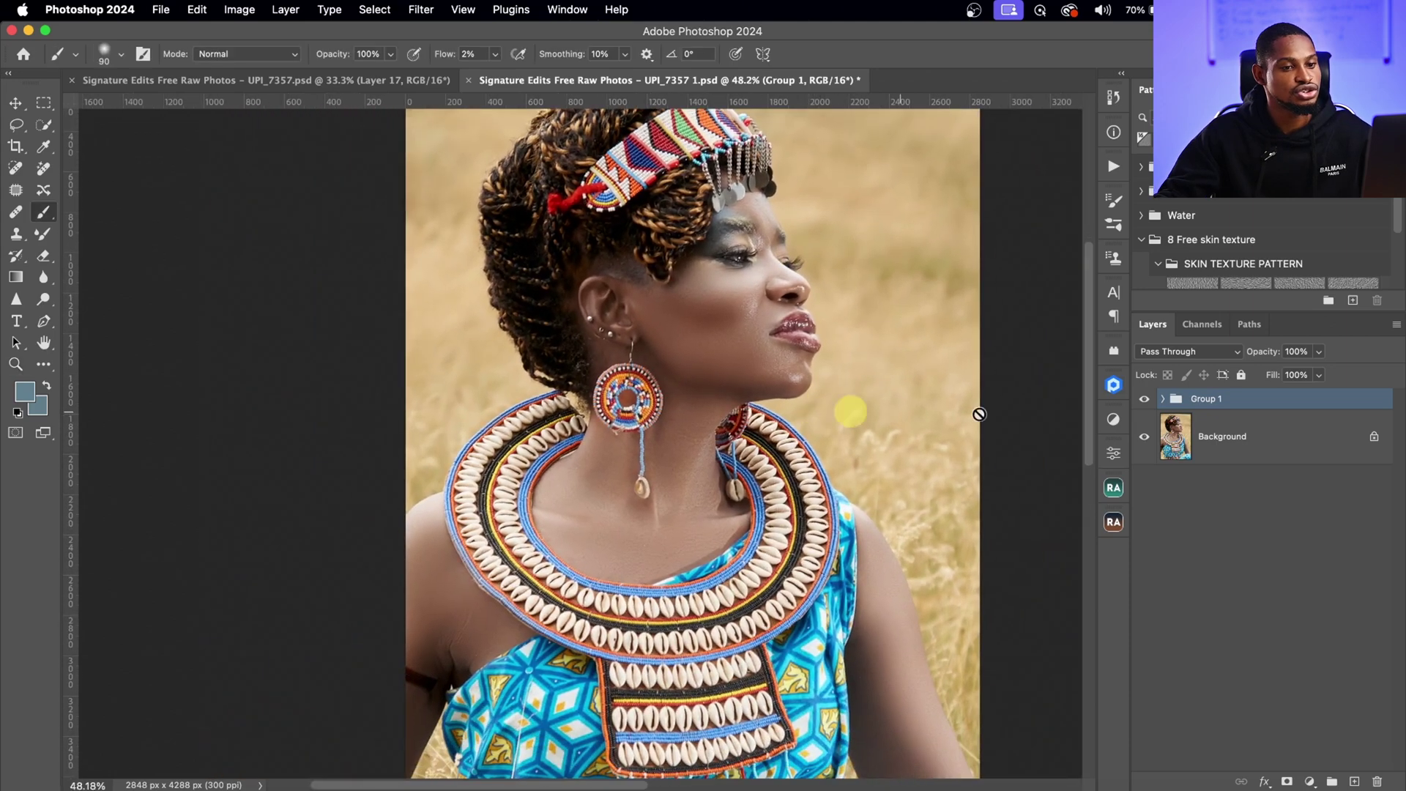
click(1143, 398)
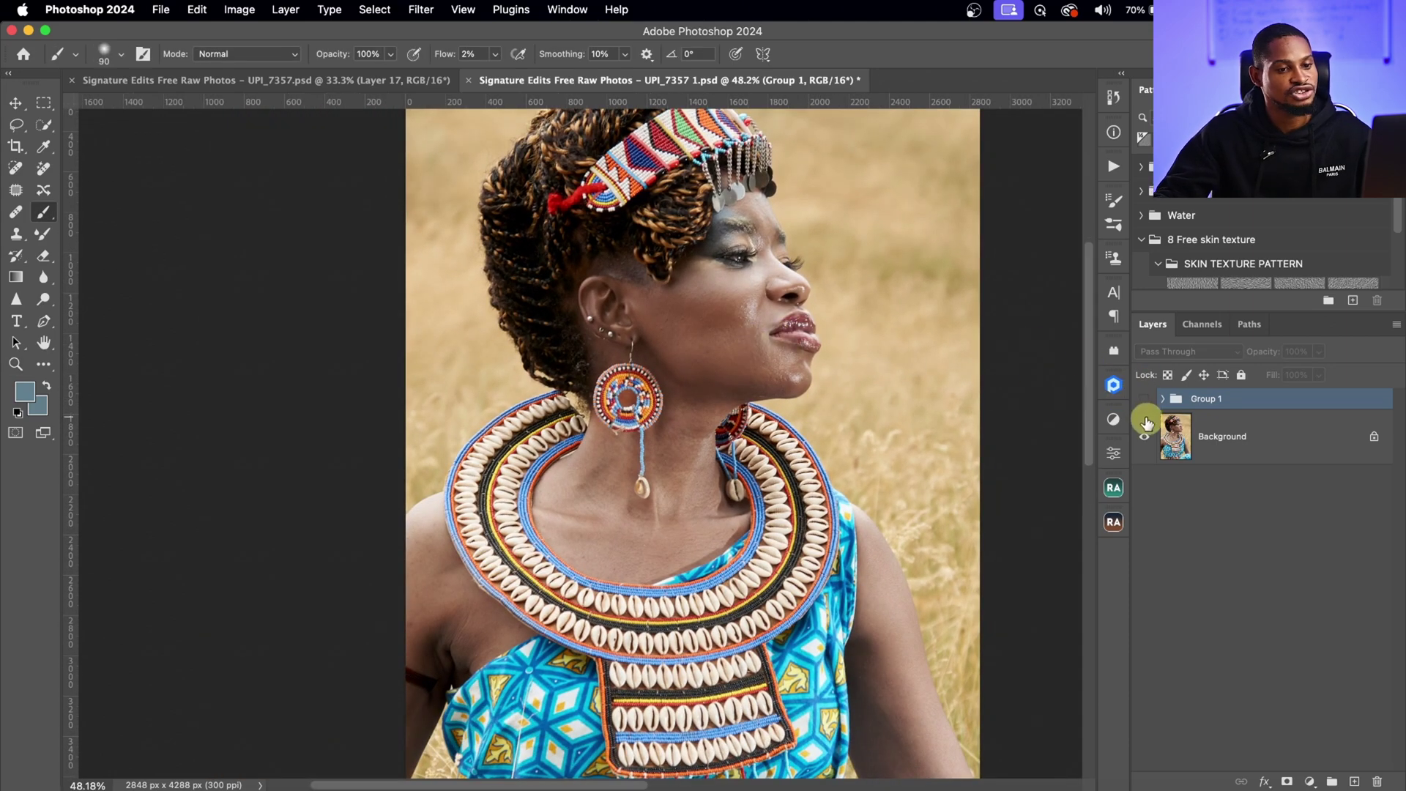
click(1144, 399)
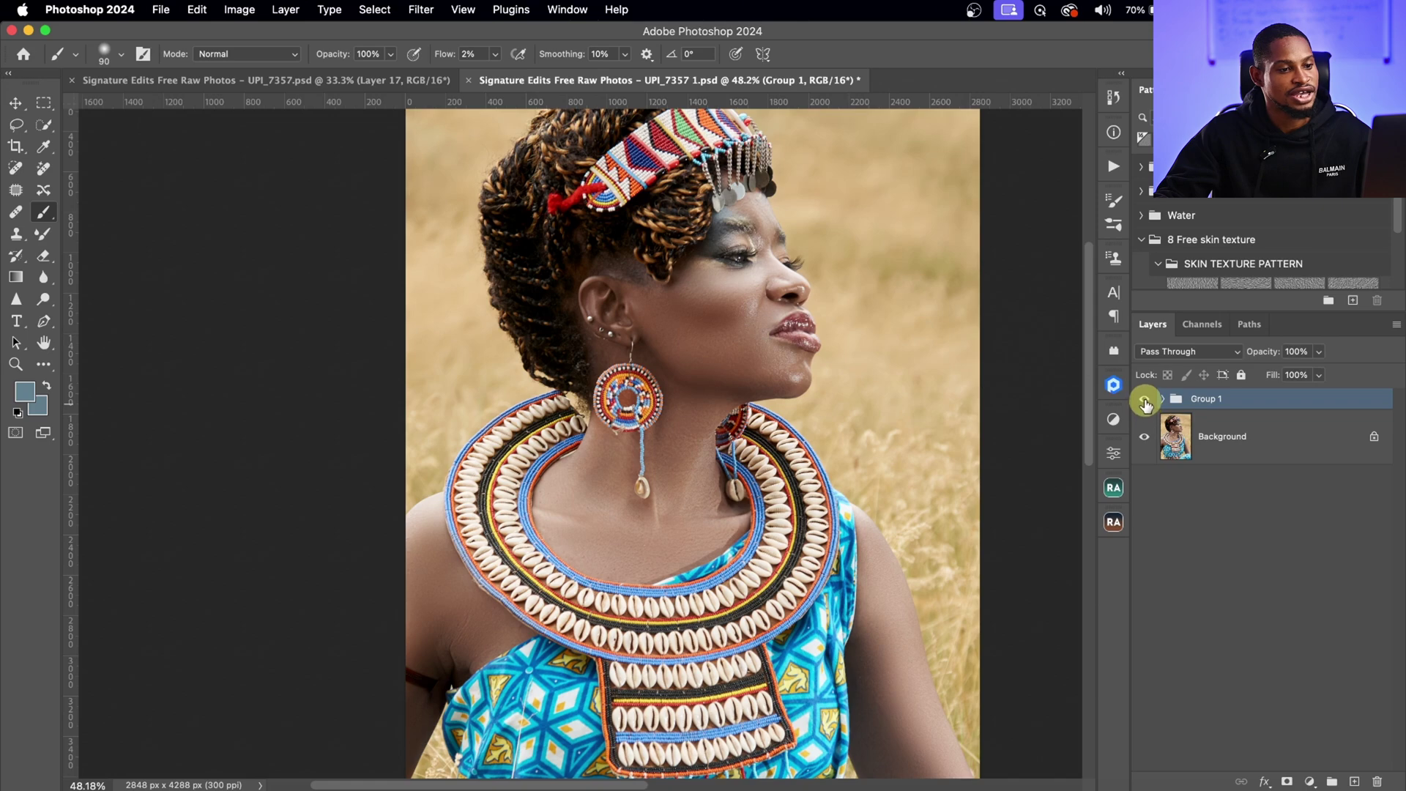
click(1145, 400)
click(1145, 401)
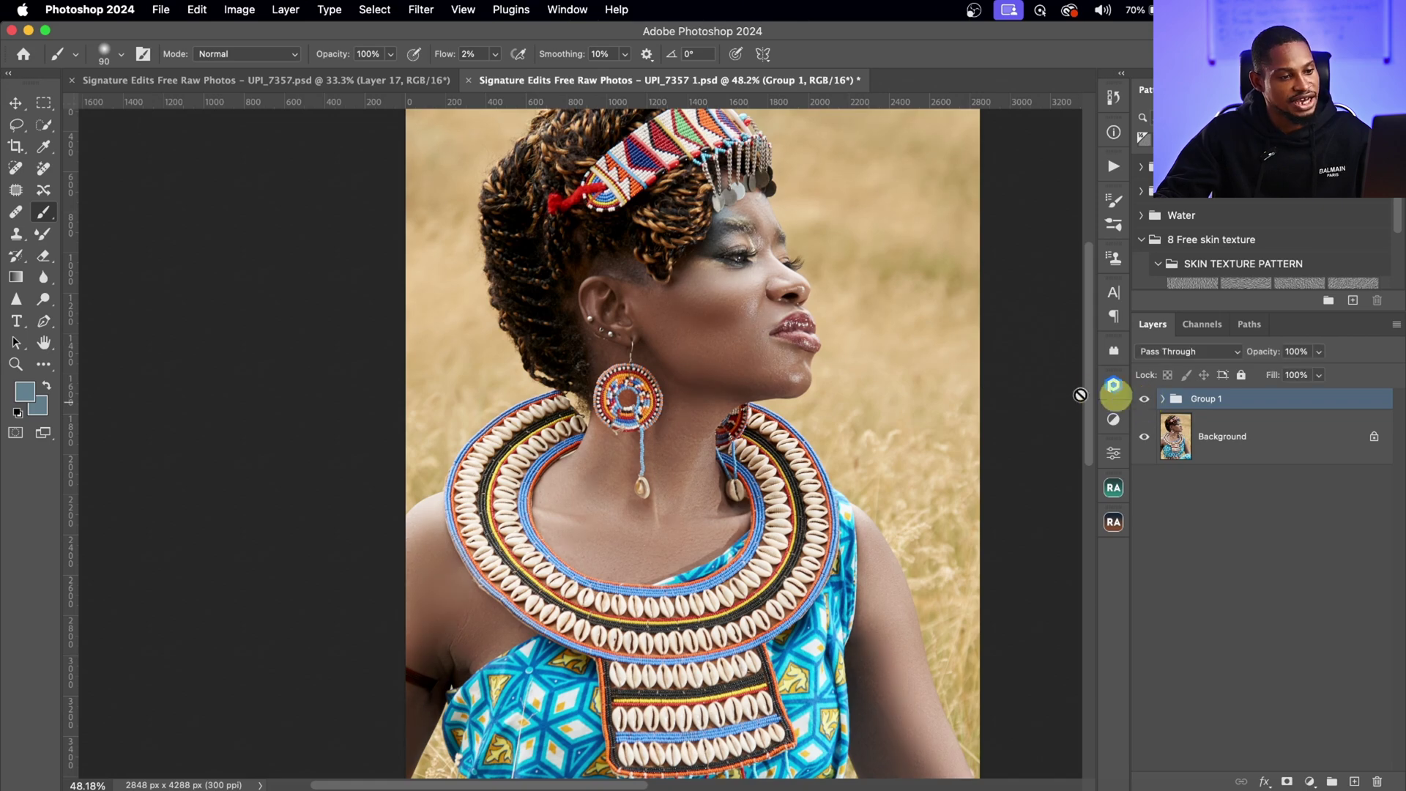
mouse_move(766, 385)
mouse_down()
mouse_move(731, 383)
mouse_move(886, 342)
mouse_move(885, 393)
mouse_move(725, 298)
mouse_up()
key(b)
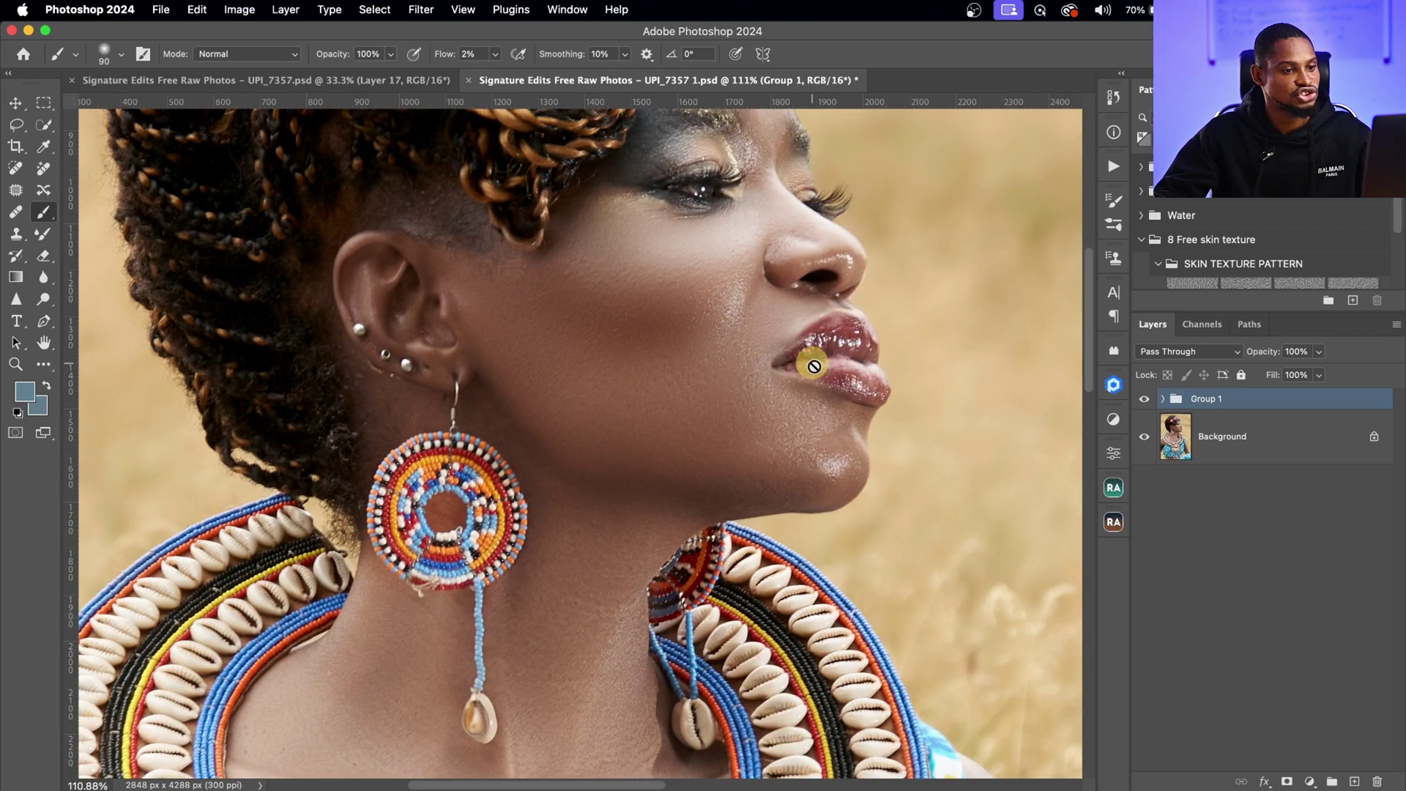
drag(811, 362, 751, 355)
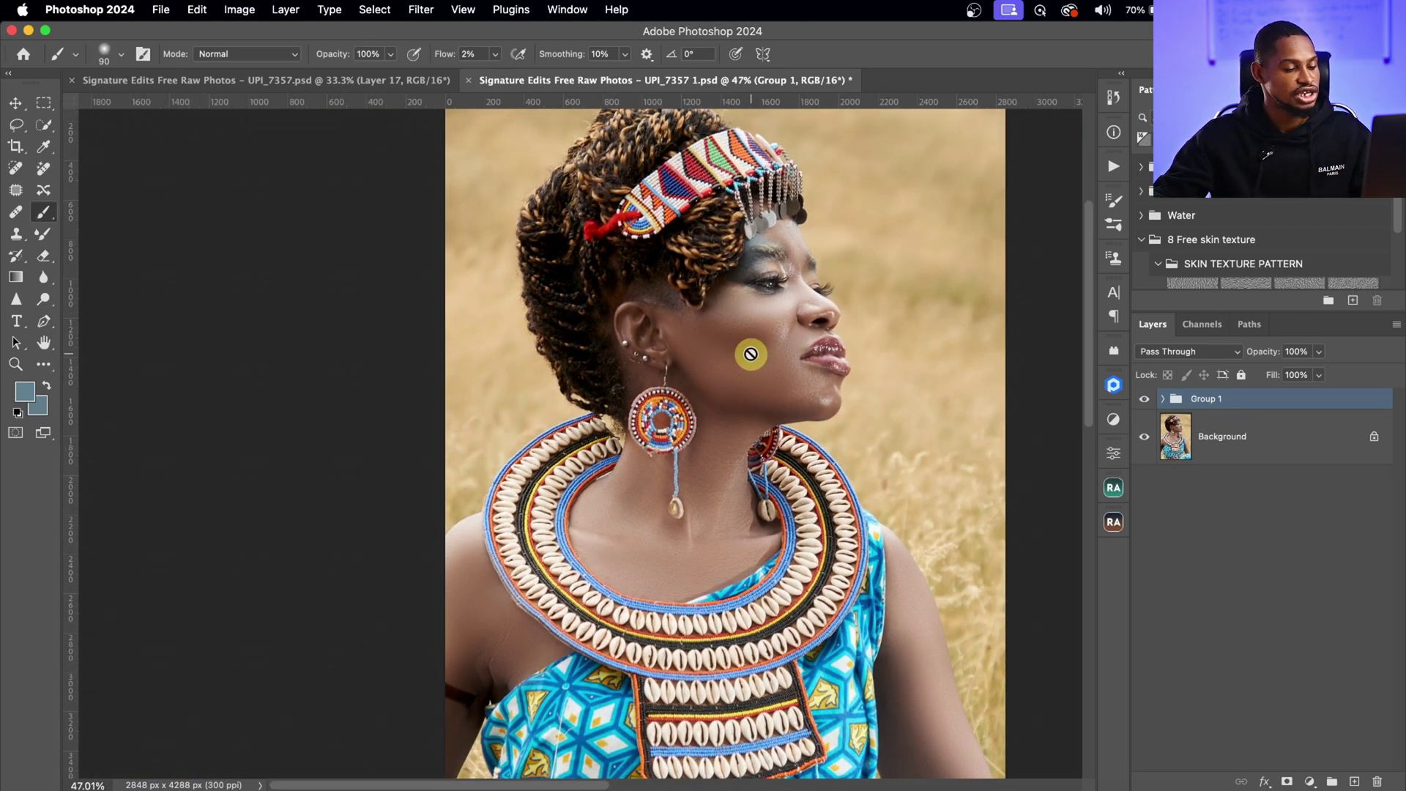
drag(751, 355, 690, 373)
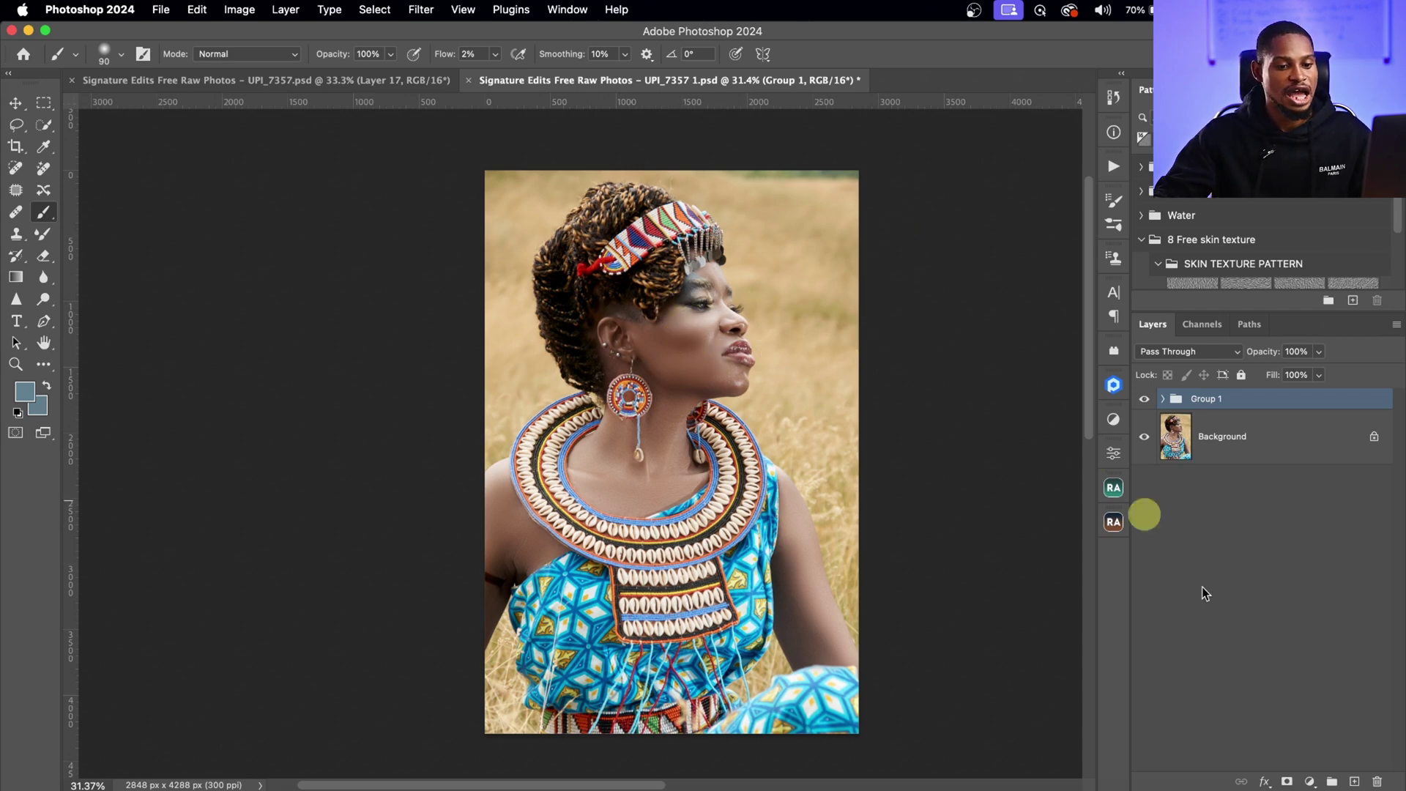
Step: Add a Pattern Fill layer using a grey skin-texture pattern
click(1310, 782)
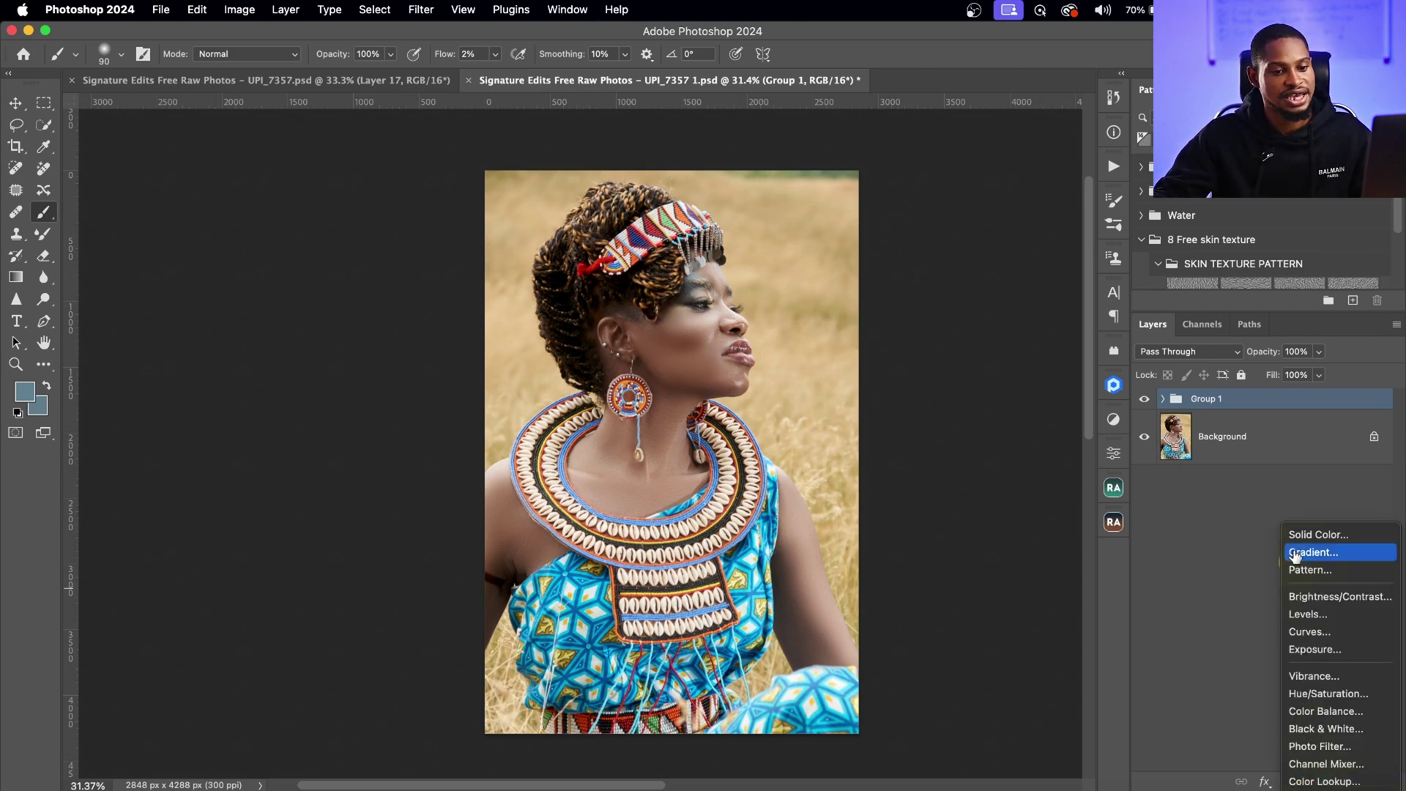
click(1314, 572)
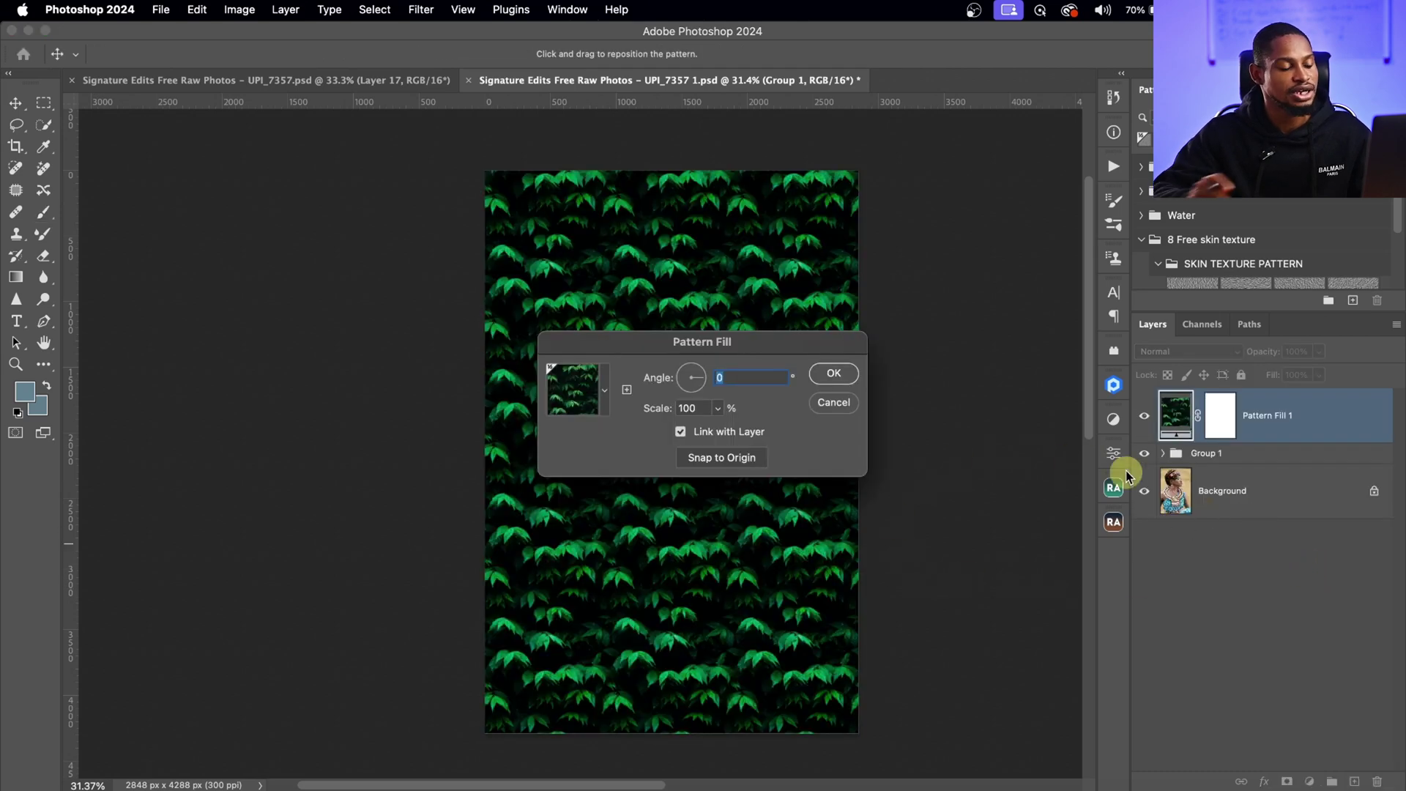
click(603, 391)
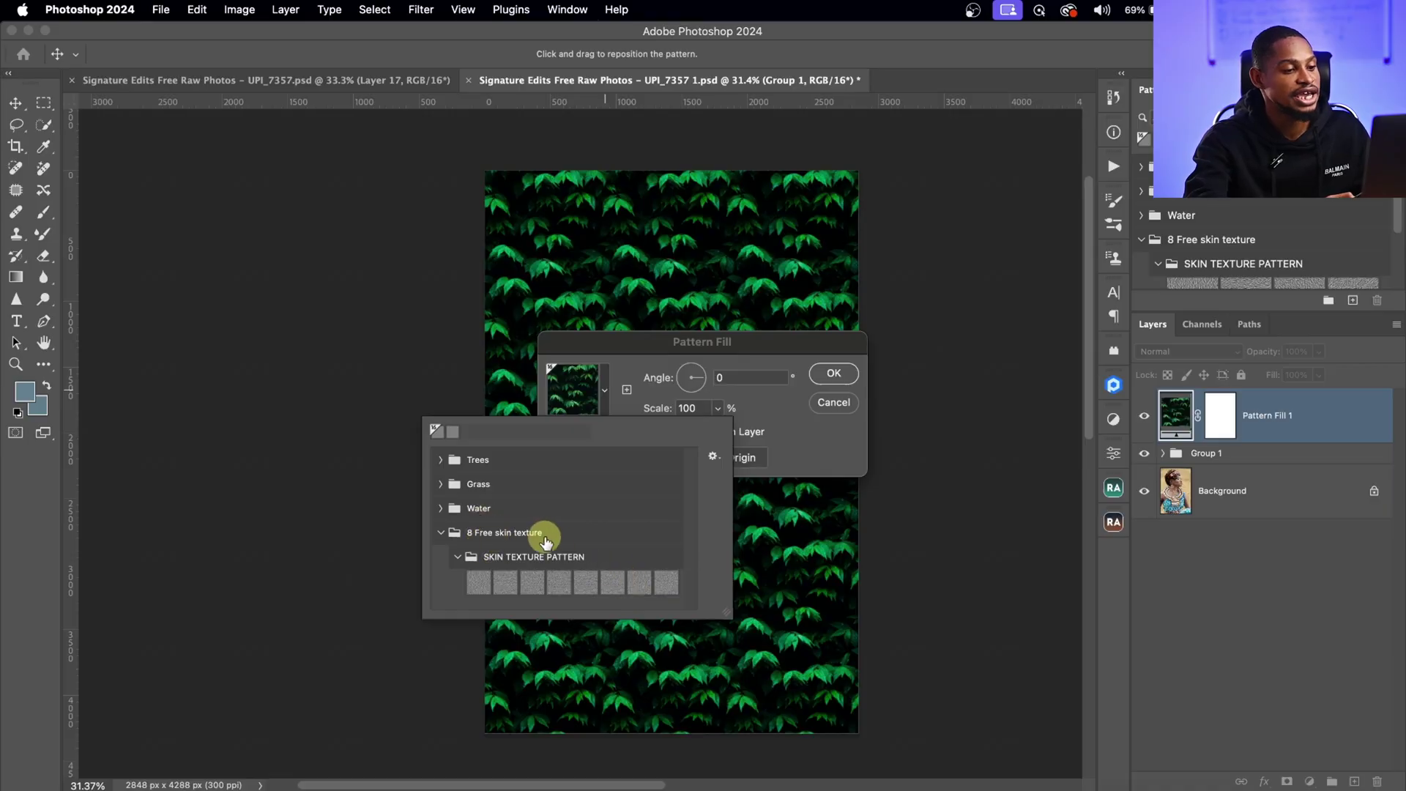
click(558, 584)
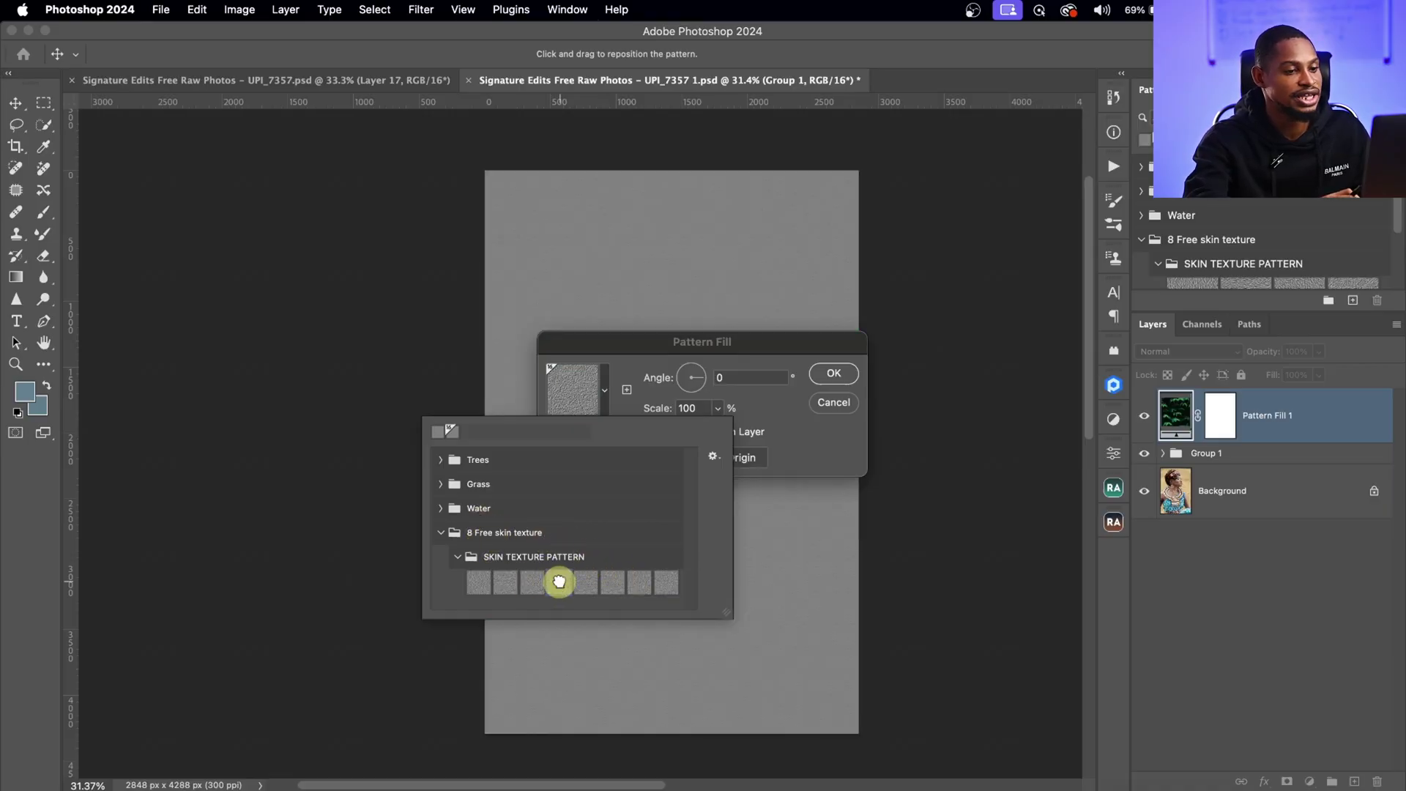
click(806, 458)
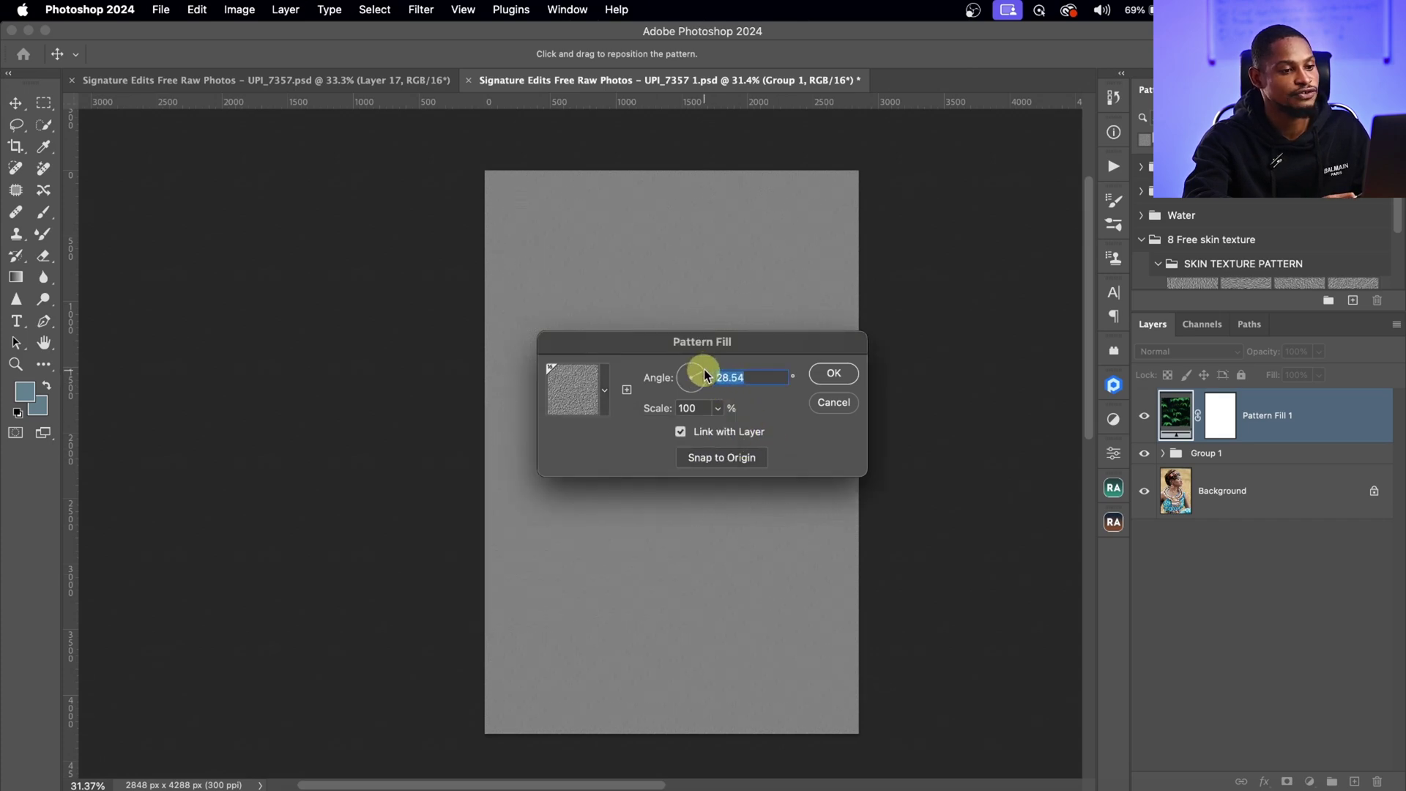
click(837, 374)
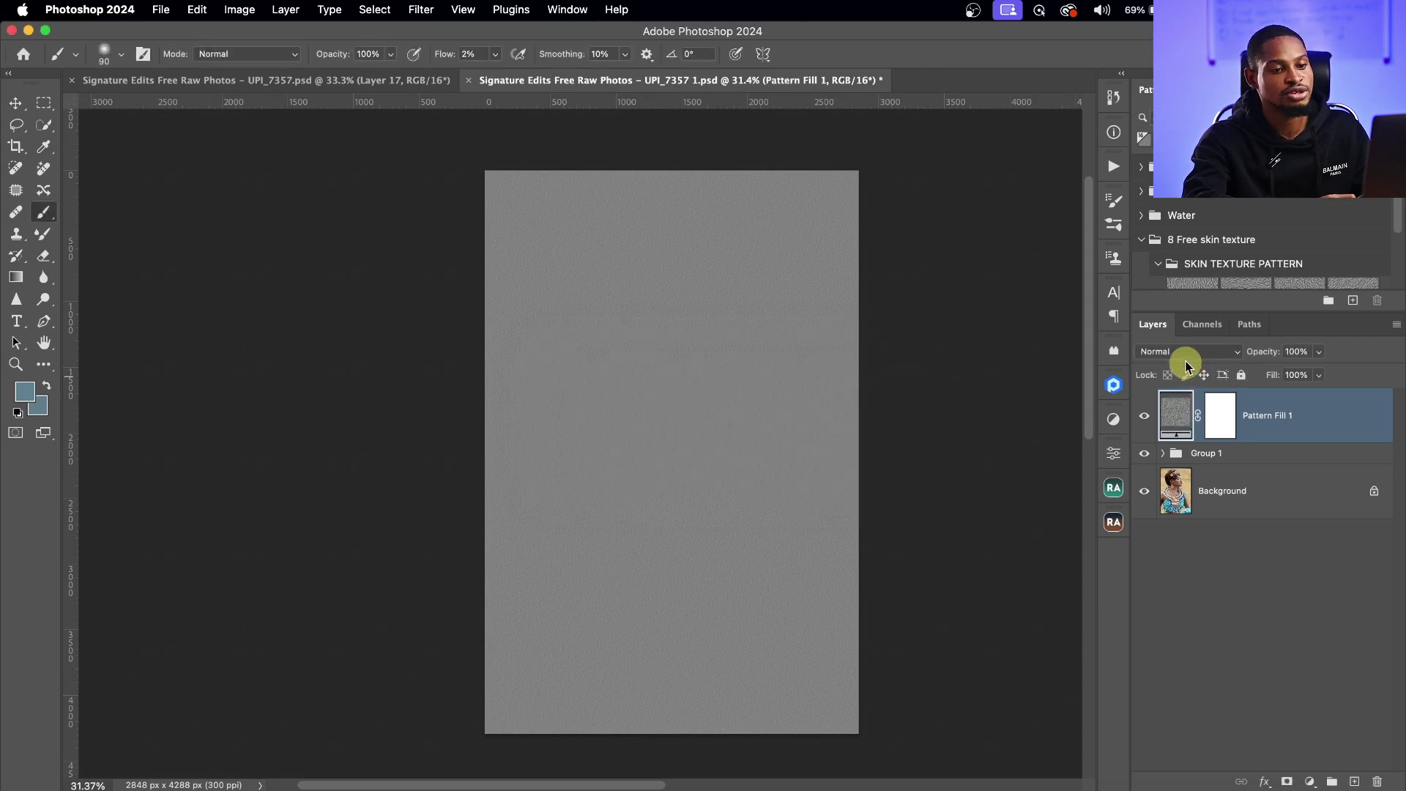
Step: Set the Pattern Fill 1 layer's blend mode to Soft Light
click(1205, 353)
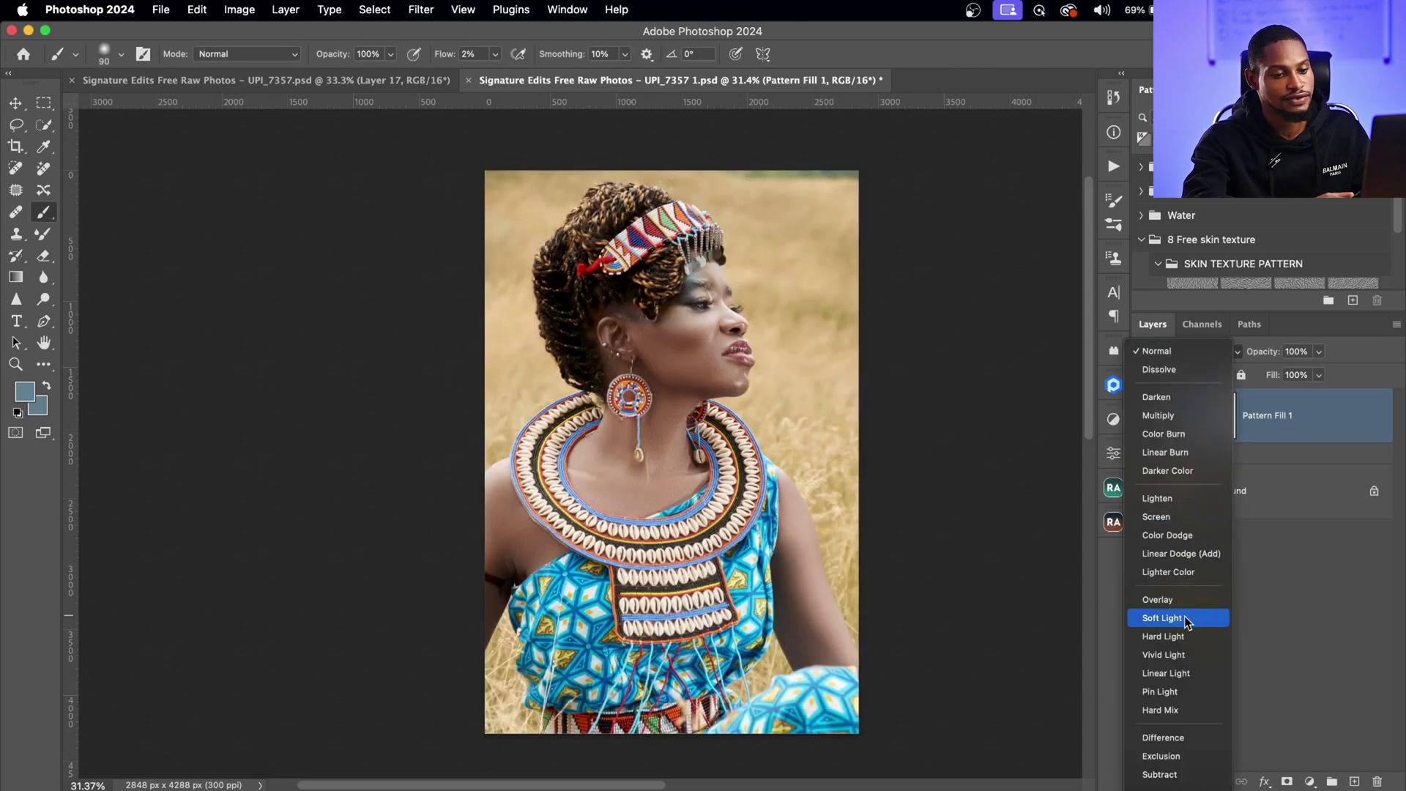
click(1184, 618)
key(z)
drag(597, 341, 644, 361)
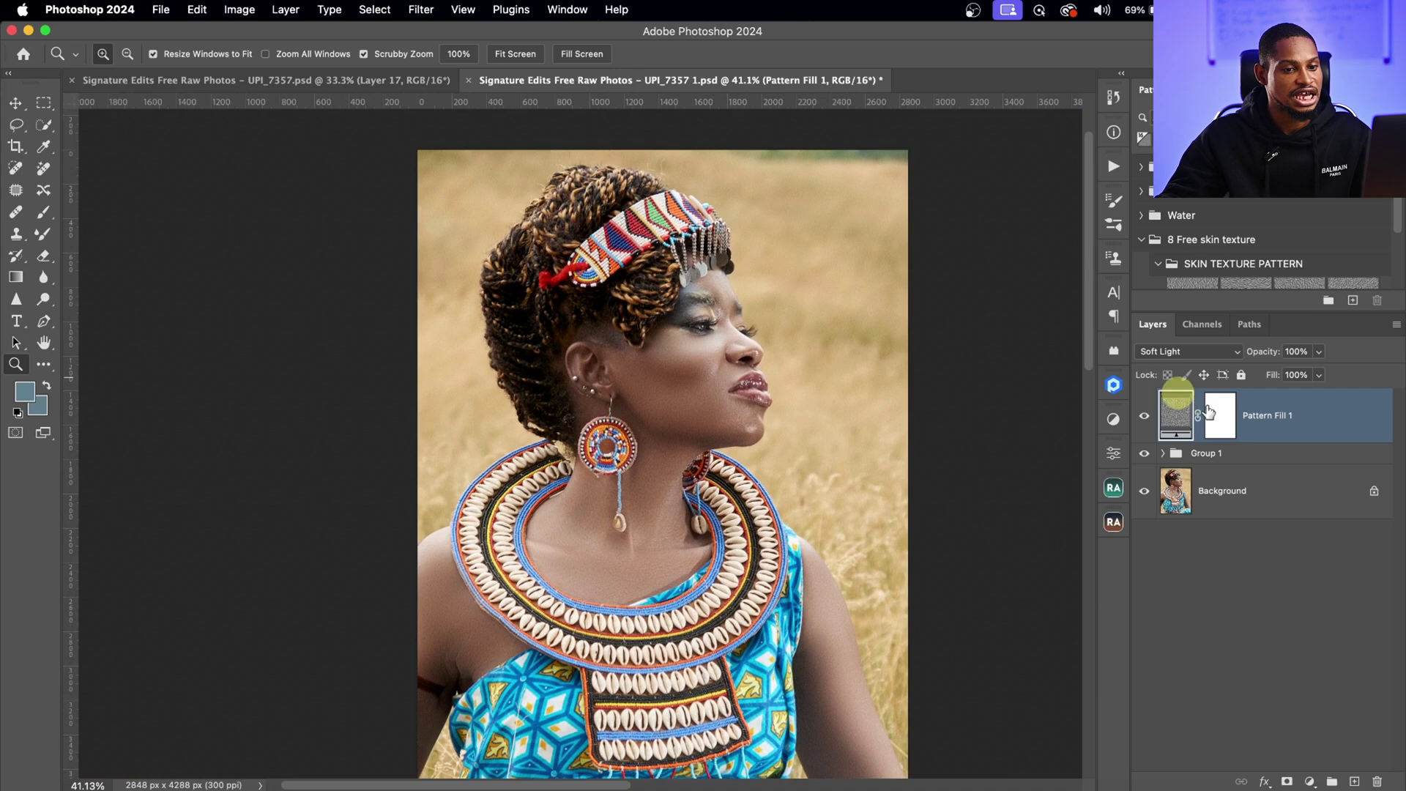
Step: Rasterize the pattern layer and rename it 'texture'
right_click(1328, 424)
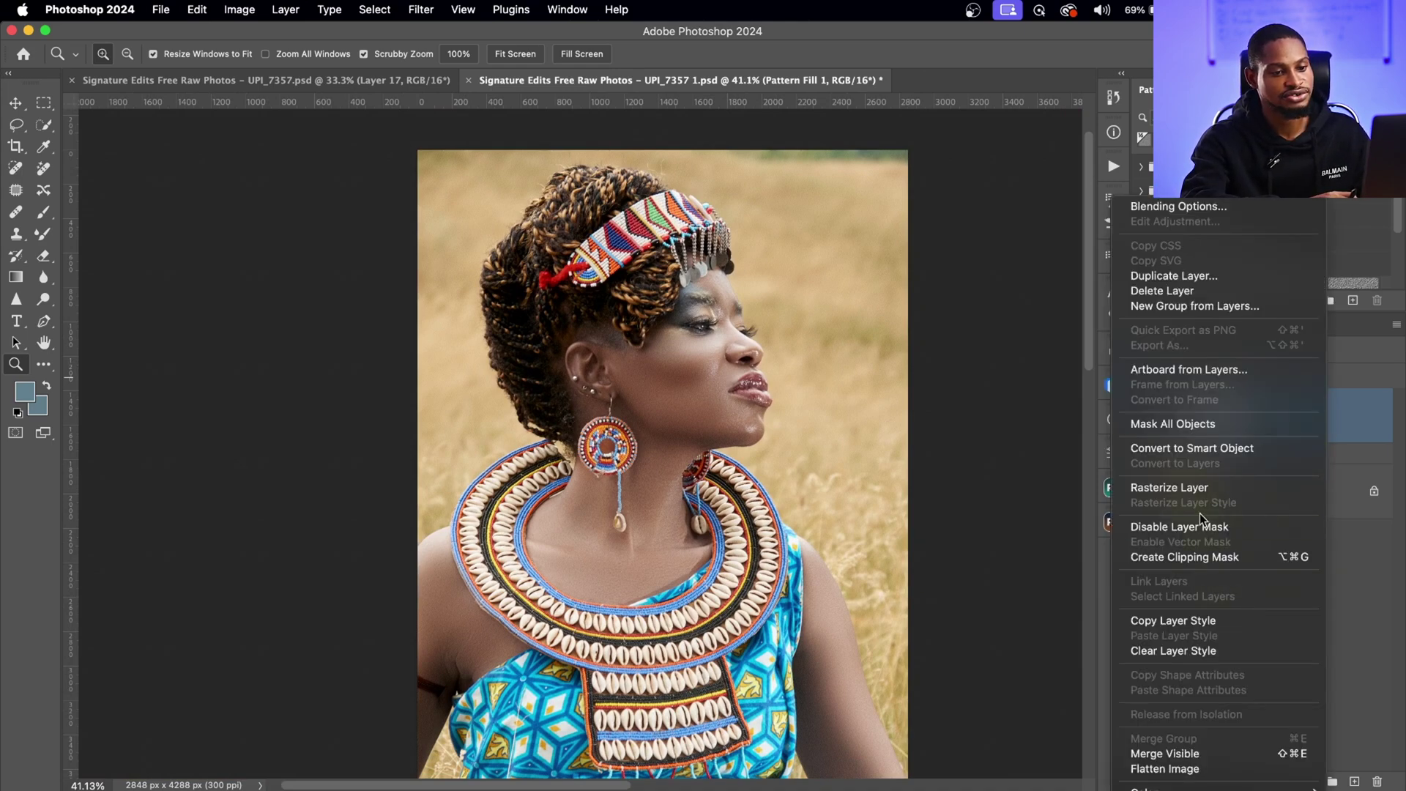
click(1201, 489)
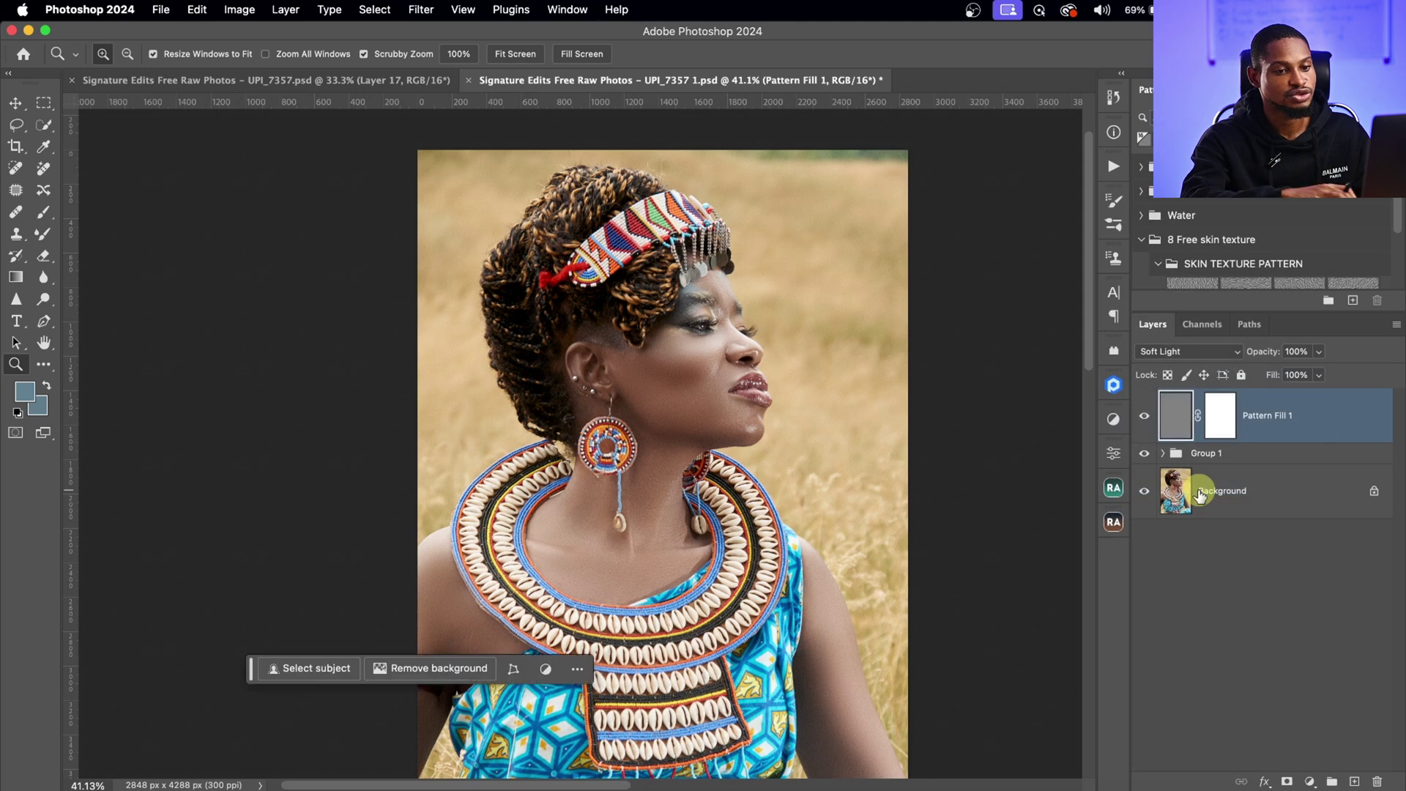
click(1300, 432)
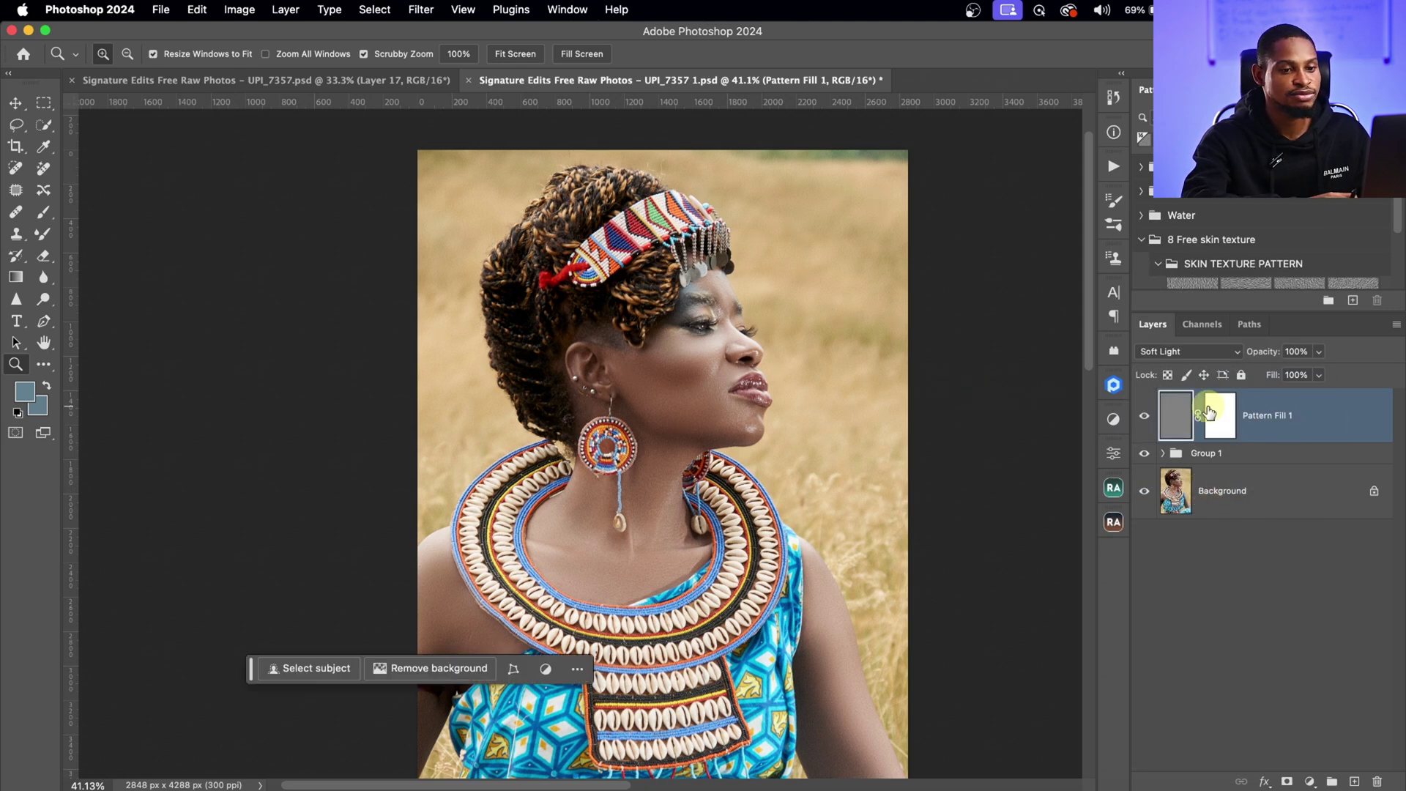
text(texture)
key(Return)
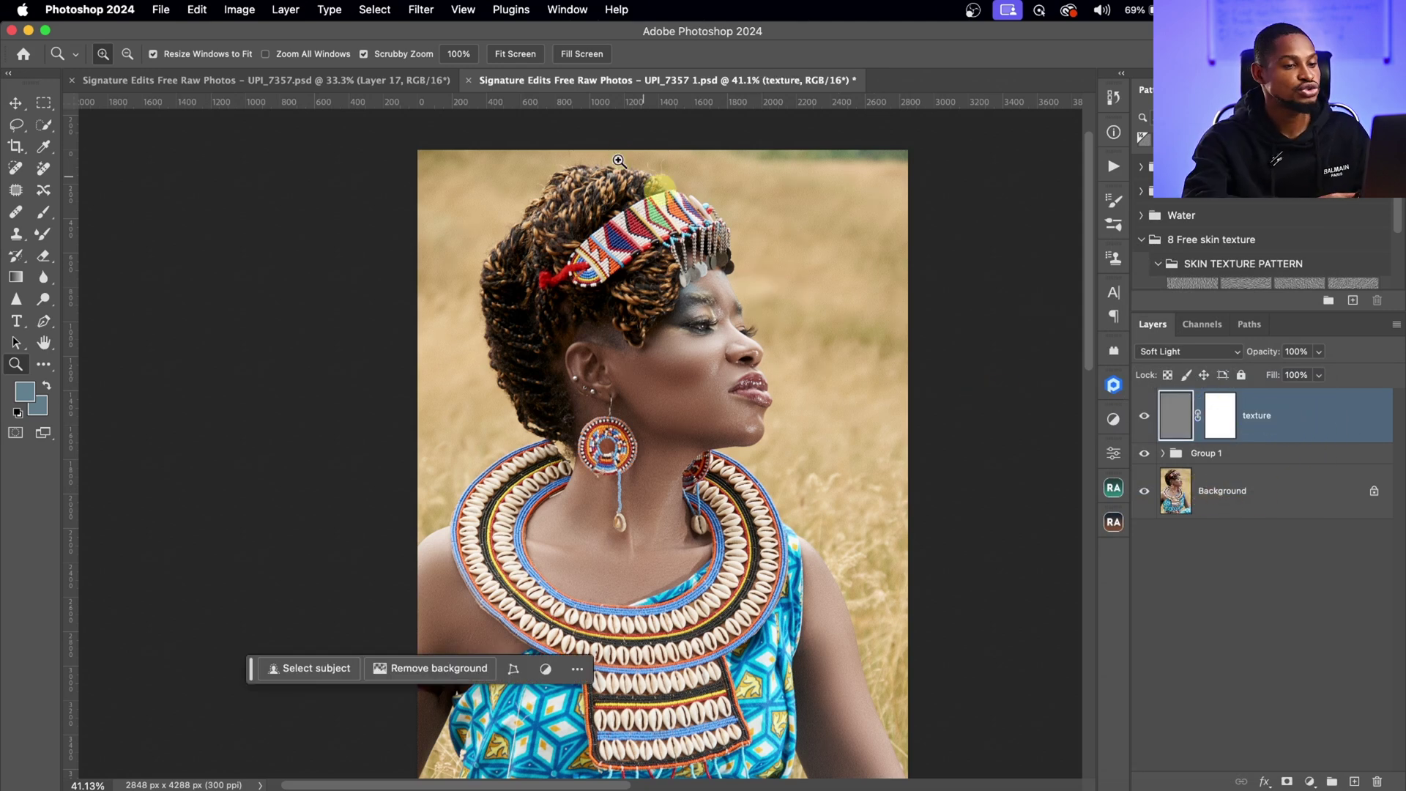
Step: In Liquify with Show Backdrop on, forward-warp the texture along the jaw, neck and lips
click(422, 10)
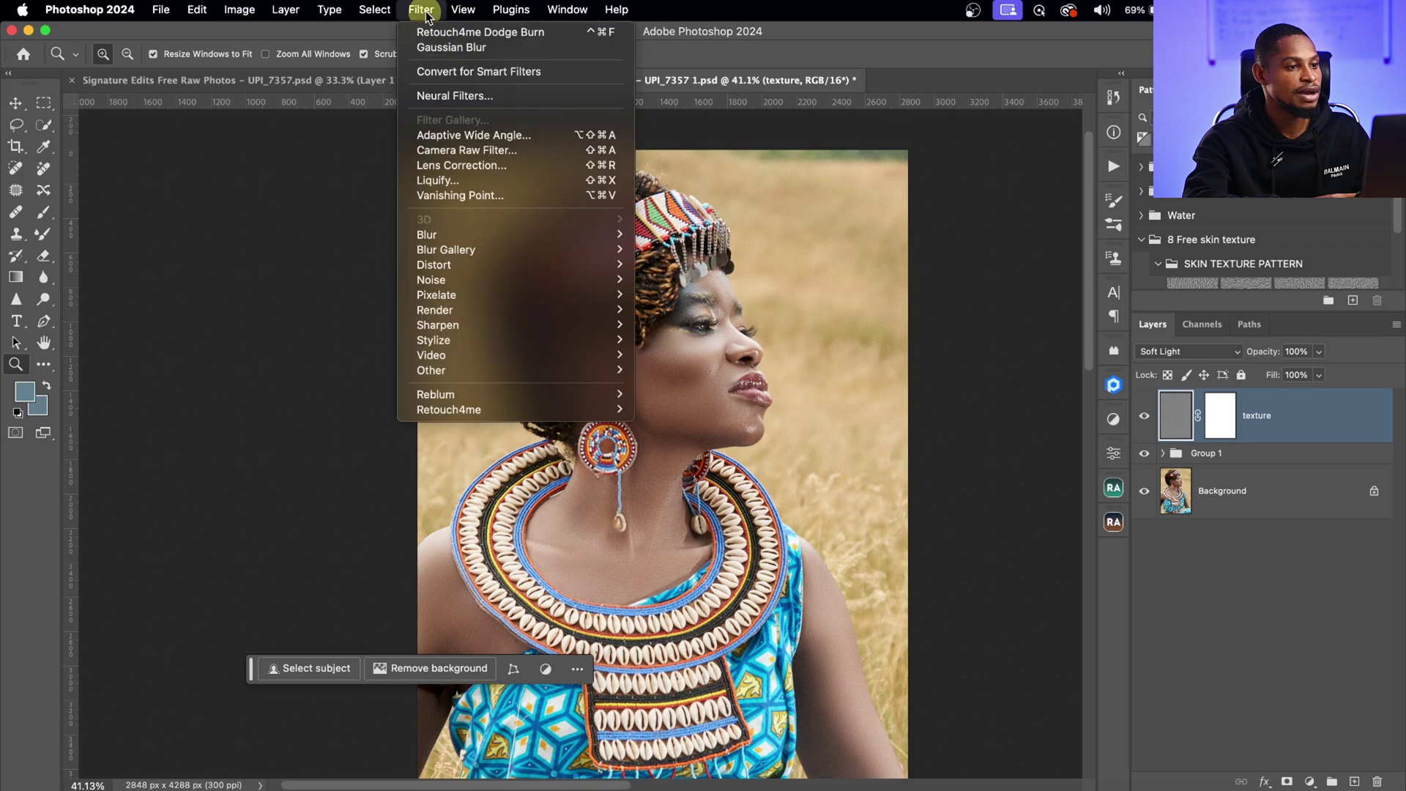
click(468, 181)
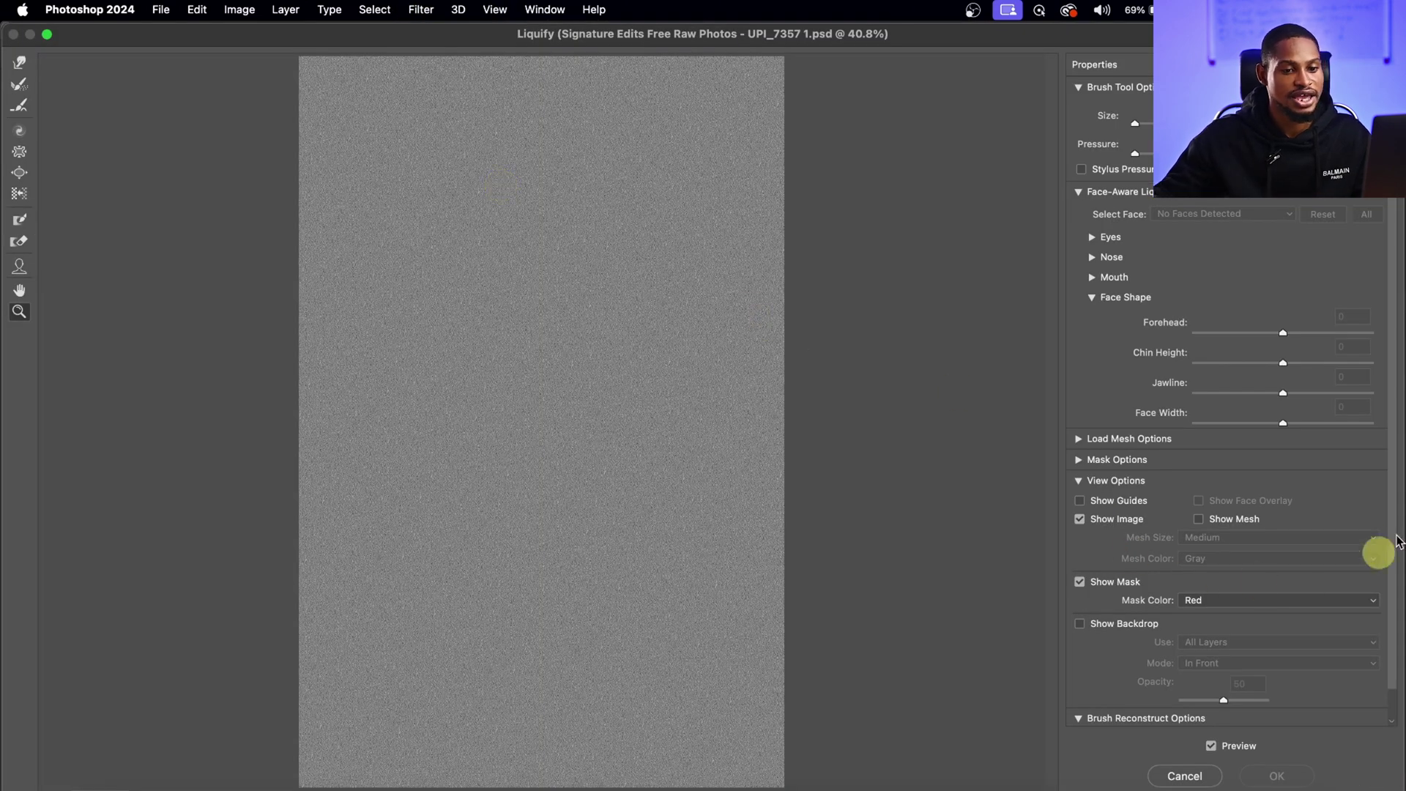
drag(1390, 505, 1390, 559)
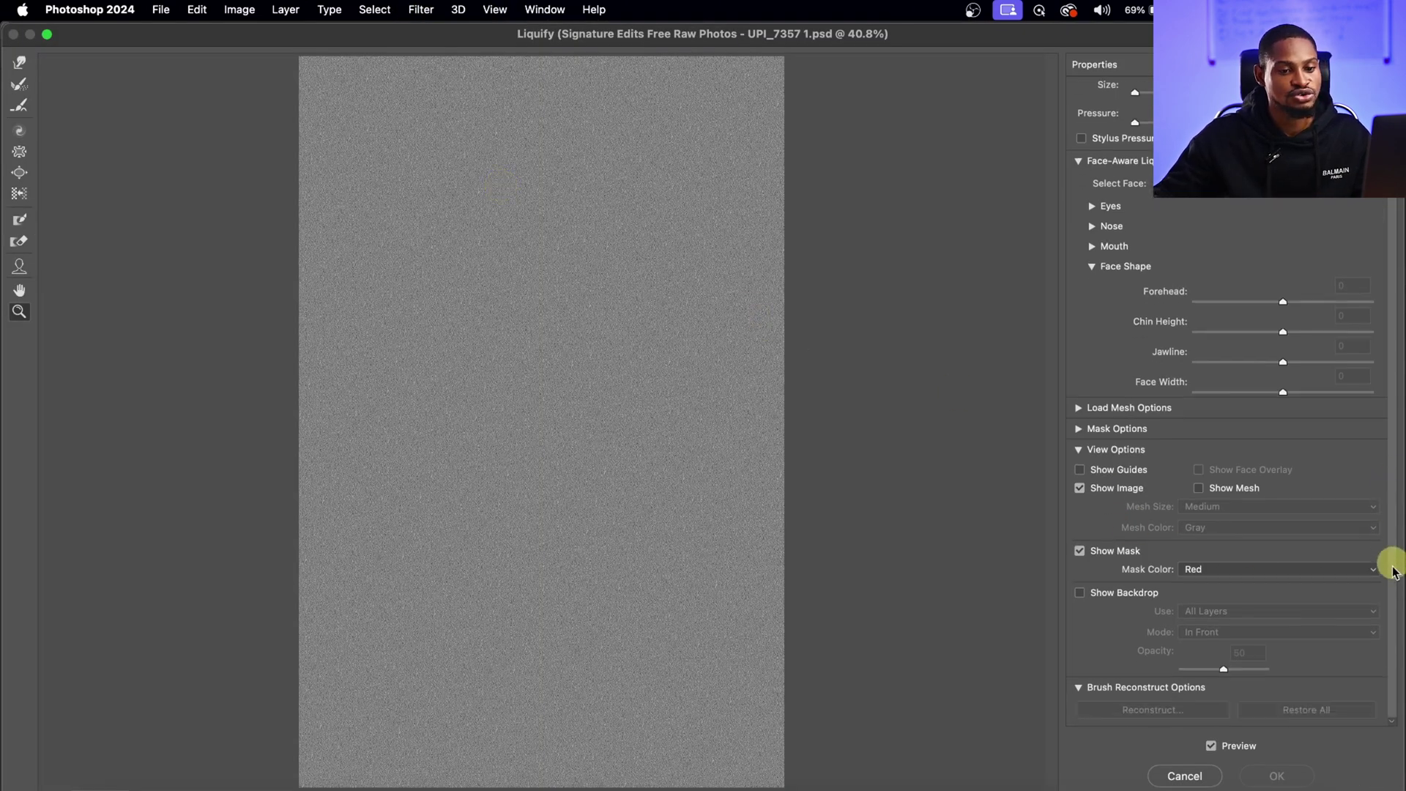
click(1081, 594)
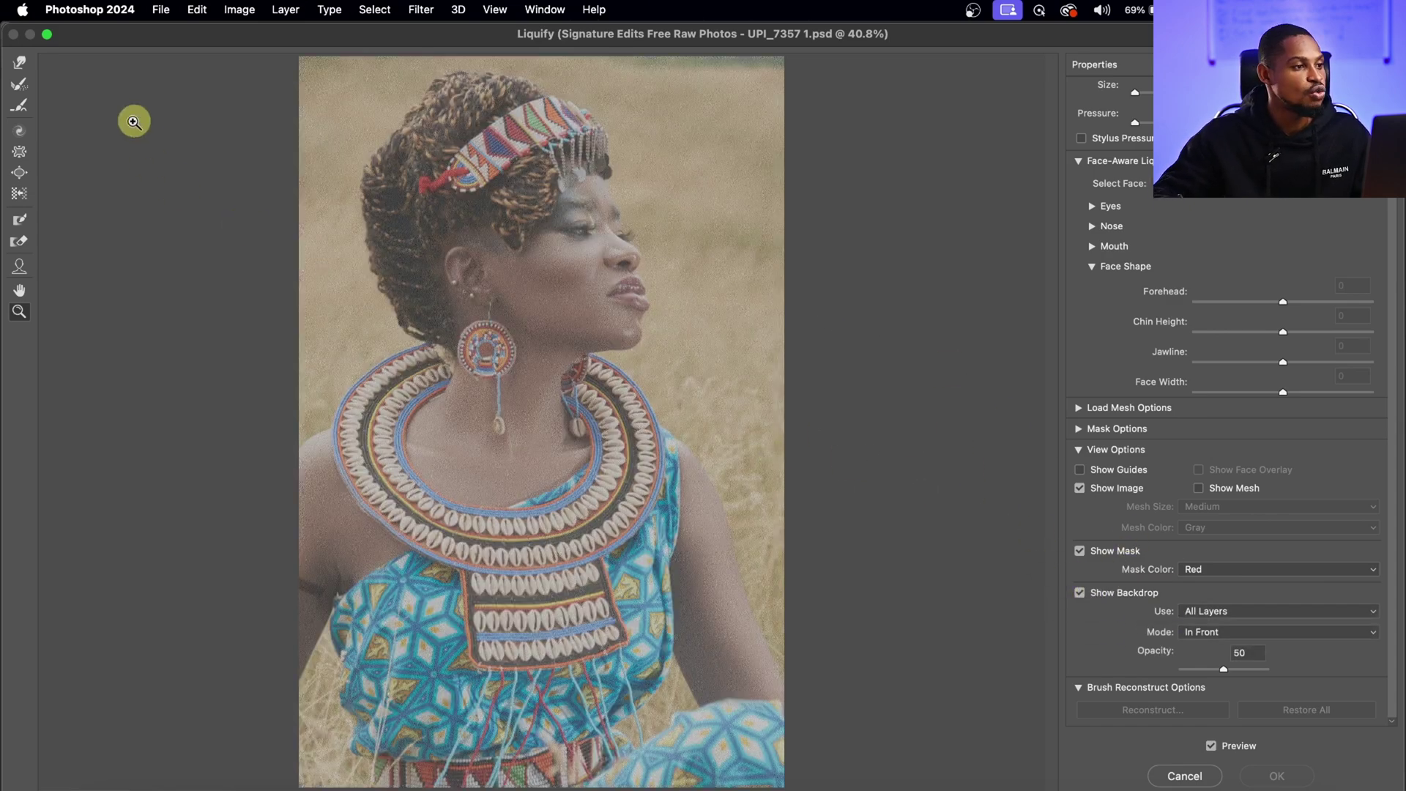
click(21, 63)
key(bracketright)
key(bracketright)
key(bracketright)
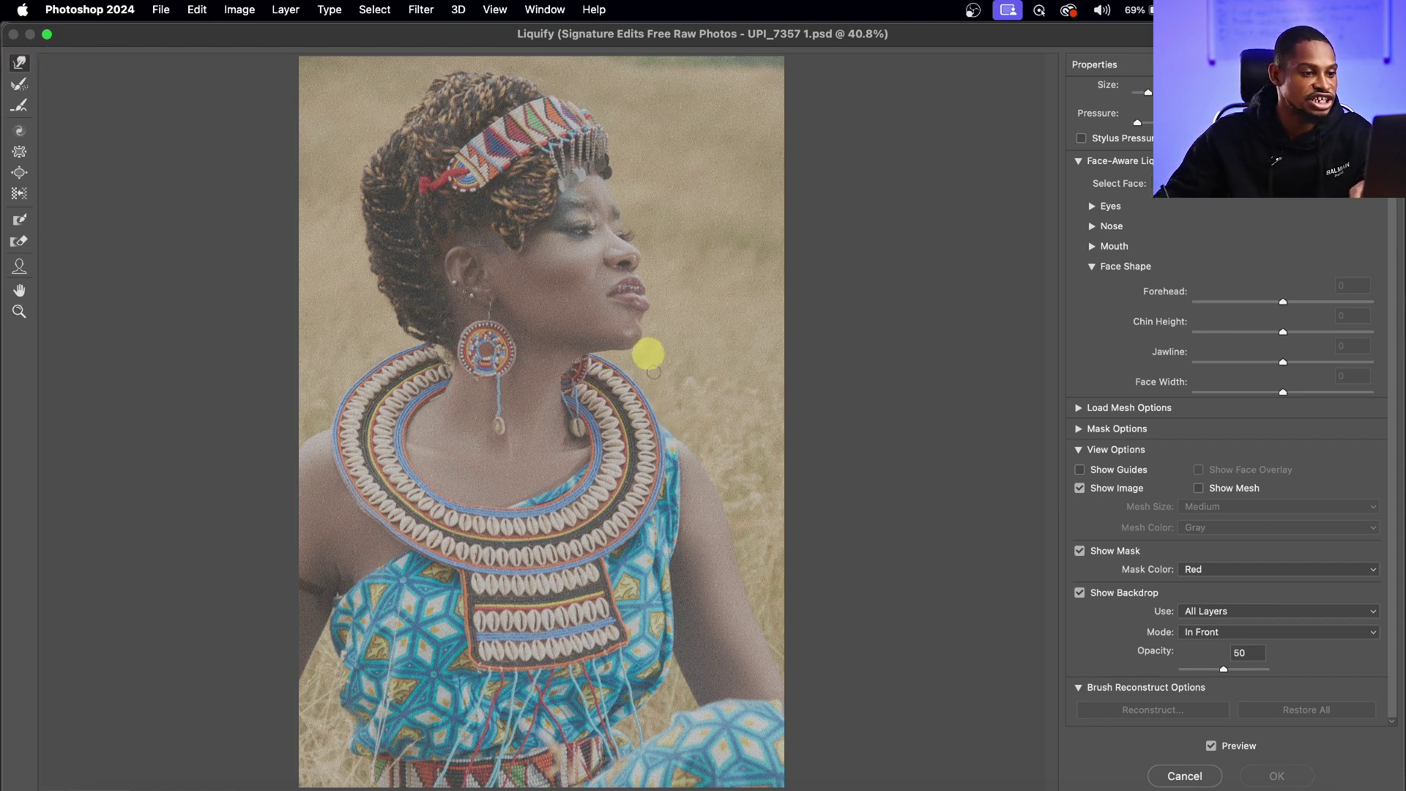
click(586, 324)
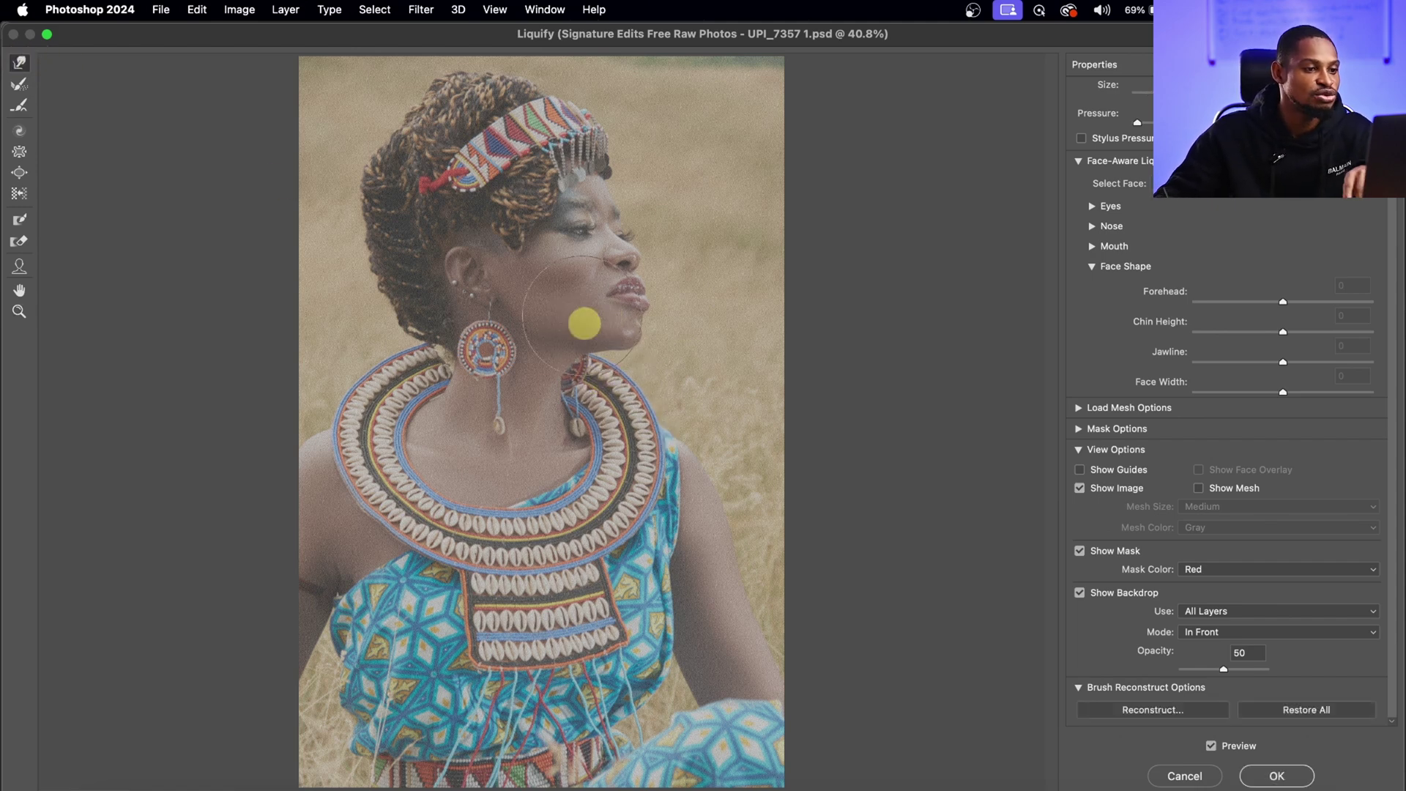
mouse_move(446, 330)
mouse_down()
mouse_move(514, 286)
mouse_move(522, 393)
mouse_move(572, 423)
mouse_move(512, 317)
mouse_move(531, 296)
mouse_move(622, 334)
mouse_move(626, 294)
mouse_move(701, 264)
mouse_move(602, 225)
mouse_move(720, 285)
mouse_move(709, 320)
mouse_move(652, 284)
mouse_move(669, 222)
mouse_move(617, 226)
mouse_move(611, 186)
mouse_move(562, 204)
mouse_move(405, 212)
mouse_move(453, 252)
mouse_move(454, 292)
mouse_move(598, 483)
mouse_move(567, 415)
mouse_move(538, 402)
mouse_move(437, 396)
mouse_move(345, 471)
mouse_move(282, 457)
mouse_move(284, 565)
mouse_move(334, 623)
mouse_move(302, 667)
mouse_move(329, 562)
mouse_move(318, 519)
mouse_move(265, 520)
mouse_move(269, 485)
mouse_move(338, 619)
mouse_move(279, 601)
mouse_move(284, 573)
mouse_move(312, 642)
mouse_move(768, 629)
mouse_move(720, 607)
mouse_move(690, 500)
mouse_move(701, 410)
mouse_move(615, 372)
mouse_move(541, 368)
mouse_move(472, 256)
mouse_move(523, 262)
mouse_move(600, 189)
mouse_move(616, 206)
mouse_move(649, 300)
mouse_move(601, 325)
mouse_move(527, 318)
mouse_move(429, 260)
mouse_move(654, 346)
mouse_move(700, 244)
mouse_move(640, 178)
mouse_move(642, 147)
mouse_move(549, 136)
mouse_move(417, 166)
mouse_move(423, 200)
mouse_move(513, 264)
mouse_move(533, 303)
mouse_move(599, 165)
mouse_move(769, 367)
mouse_move(561, 395)
mouse_move(920, 396)
mouse_up()
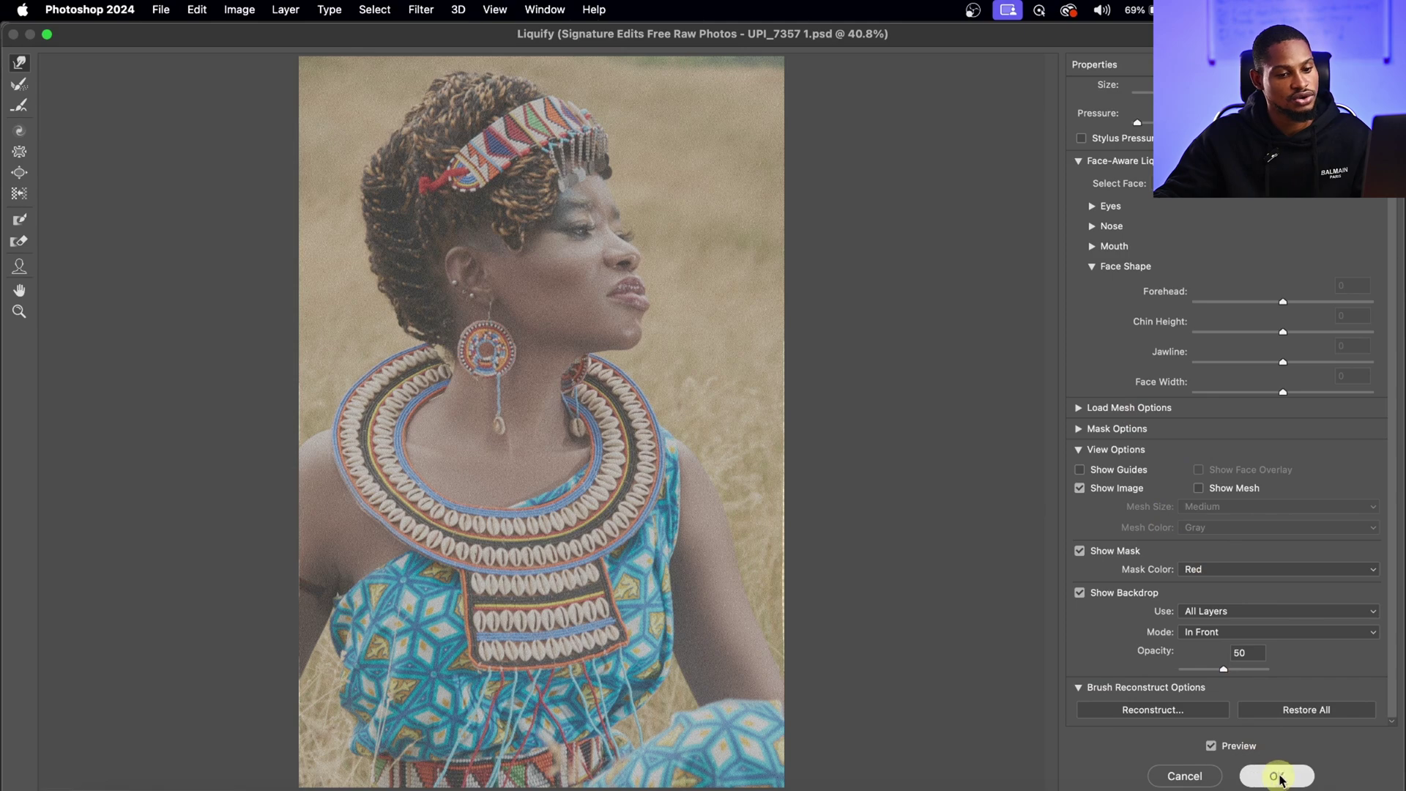
click(1280, 778)
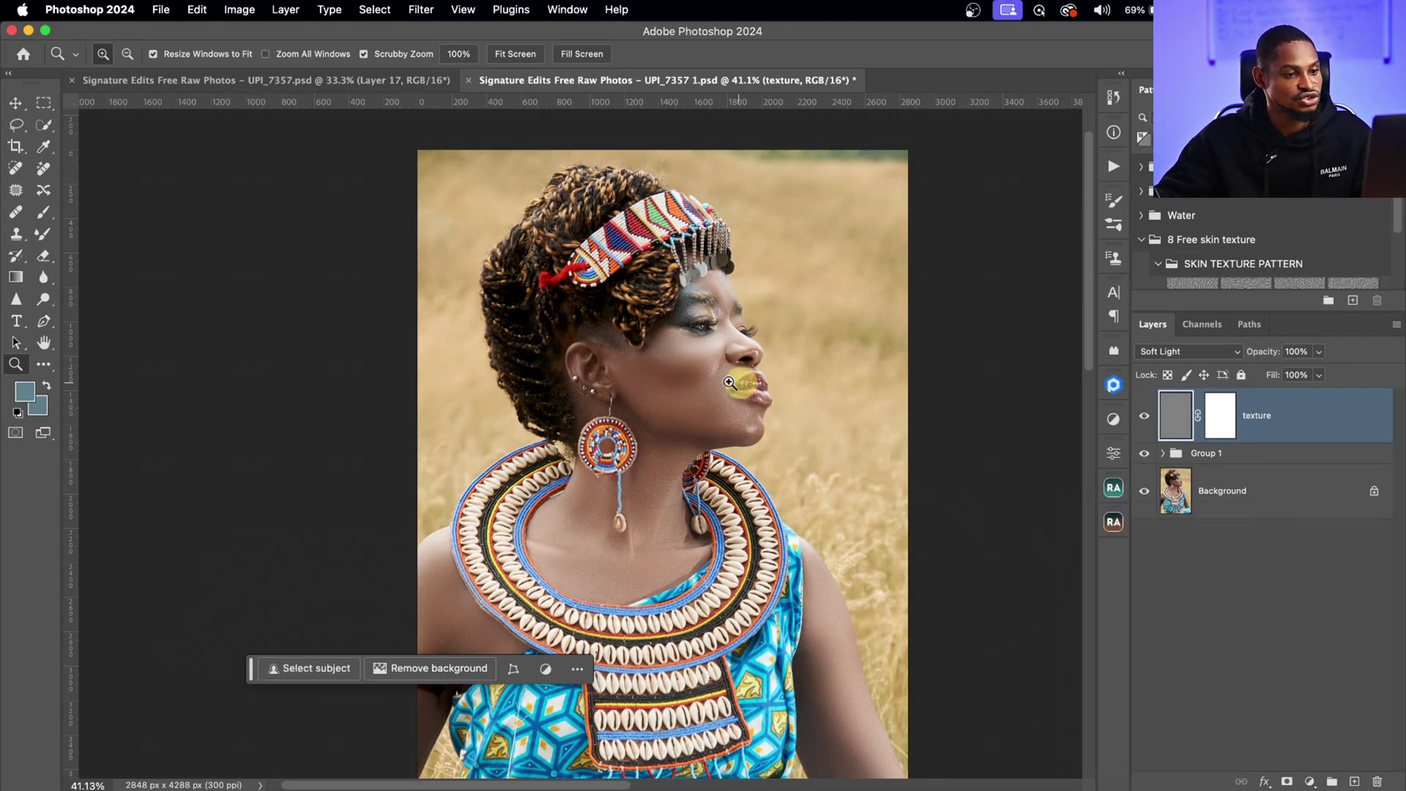
Step: Inspect the texture up close on the nose and lips, then select the texture layer's mask
drag(730, 382, 803, 363)
drag(716, 371, 678, 362)
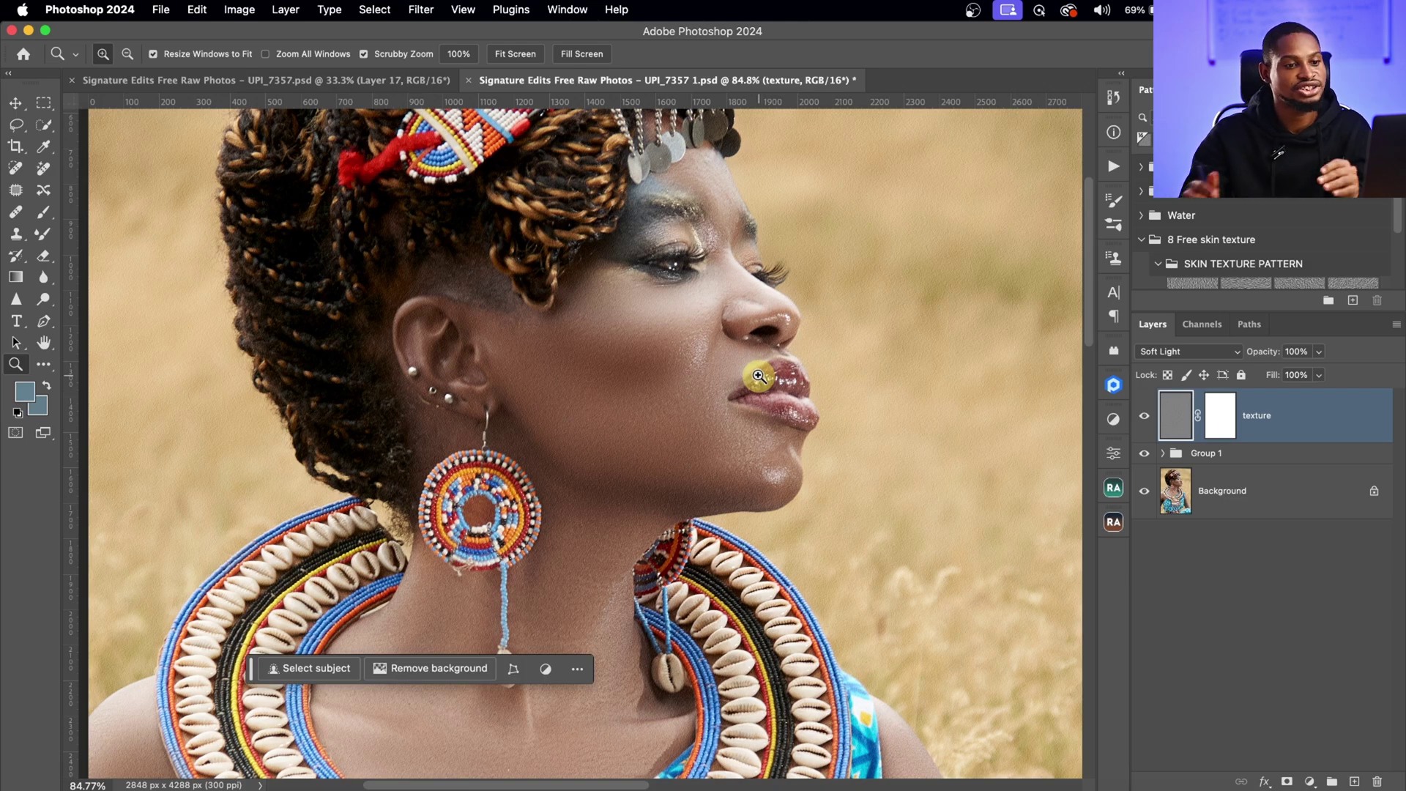
drag(979, 327, 669, 374)
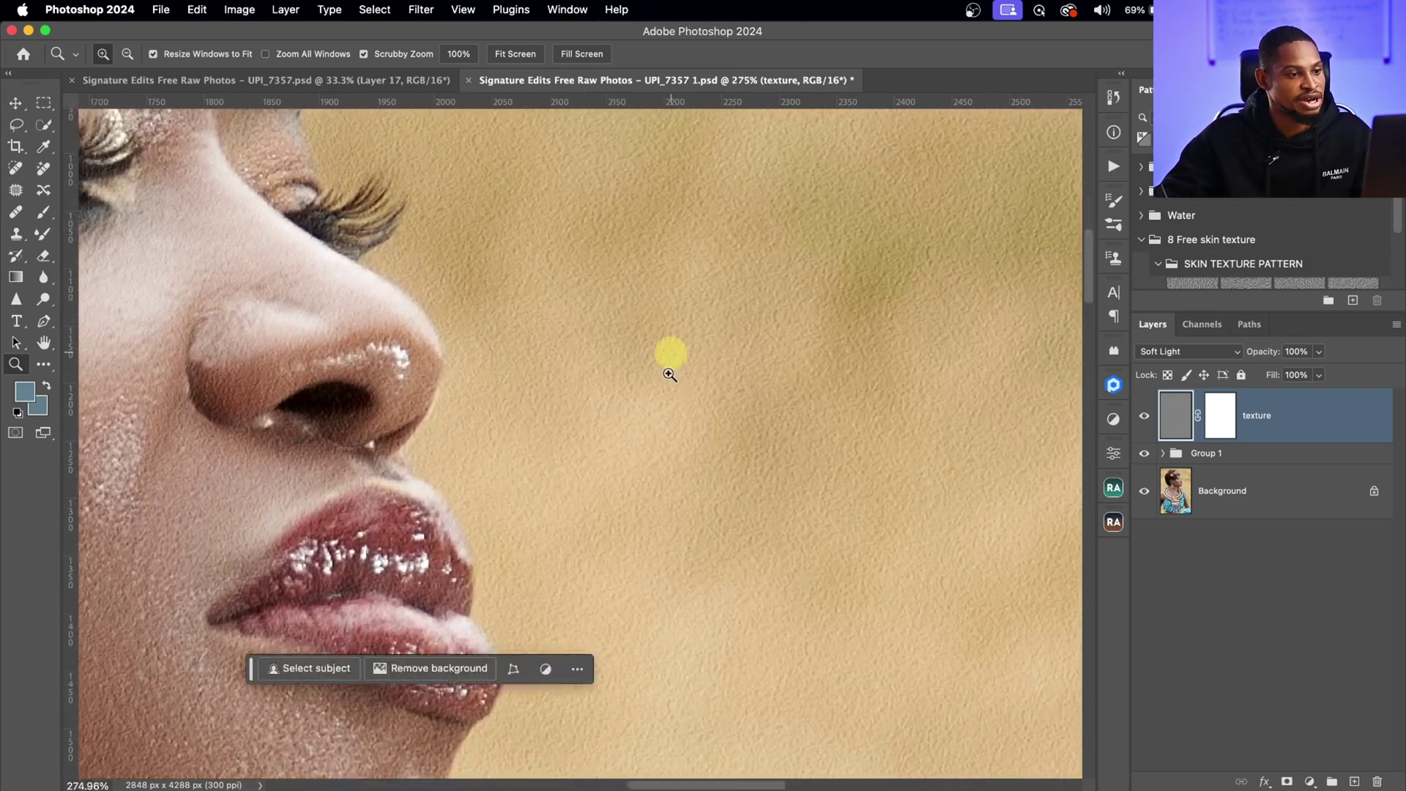
drag(794, 346, 733, 366)
drag(883, 353, 831, 332)
drag(753, 309, 730, 305)
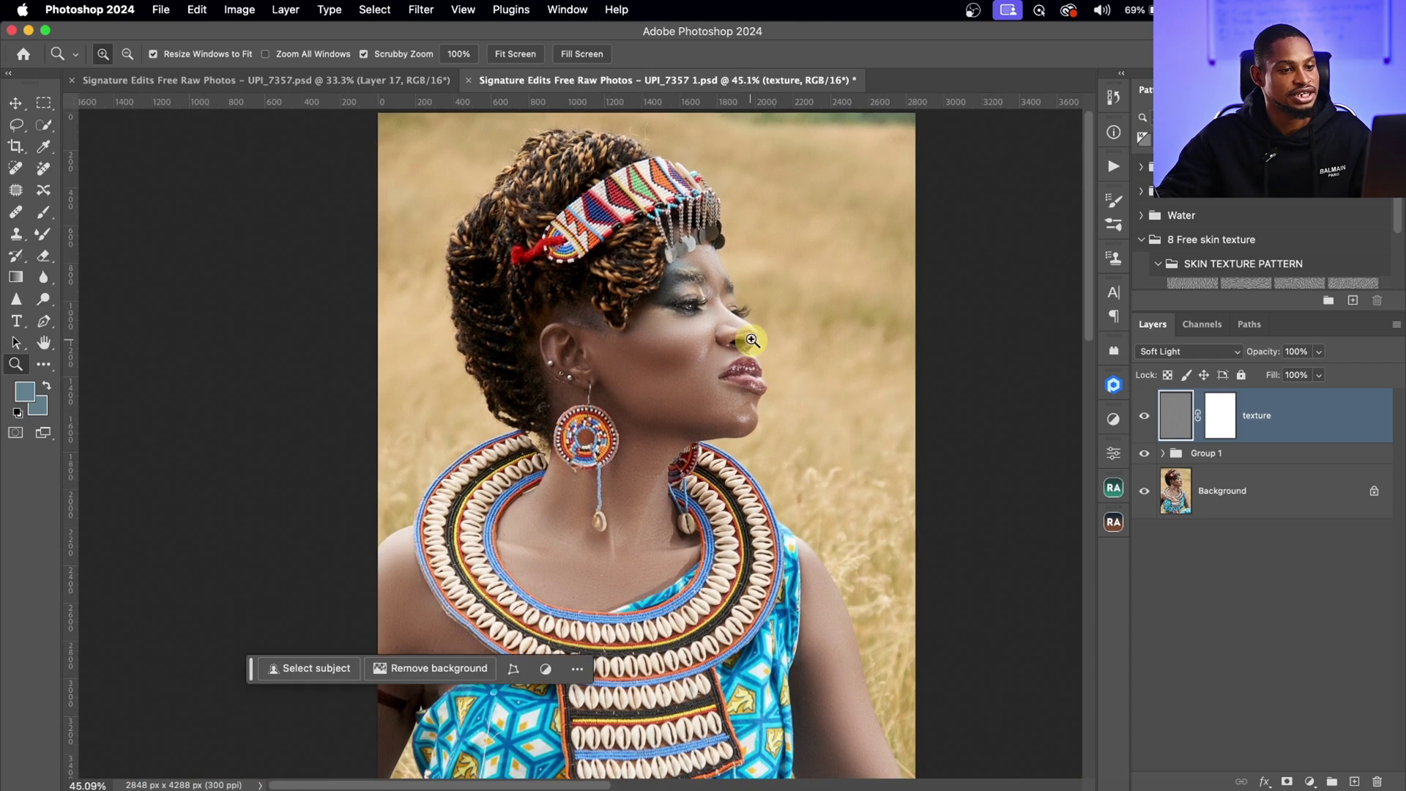
click(1221, 419)
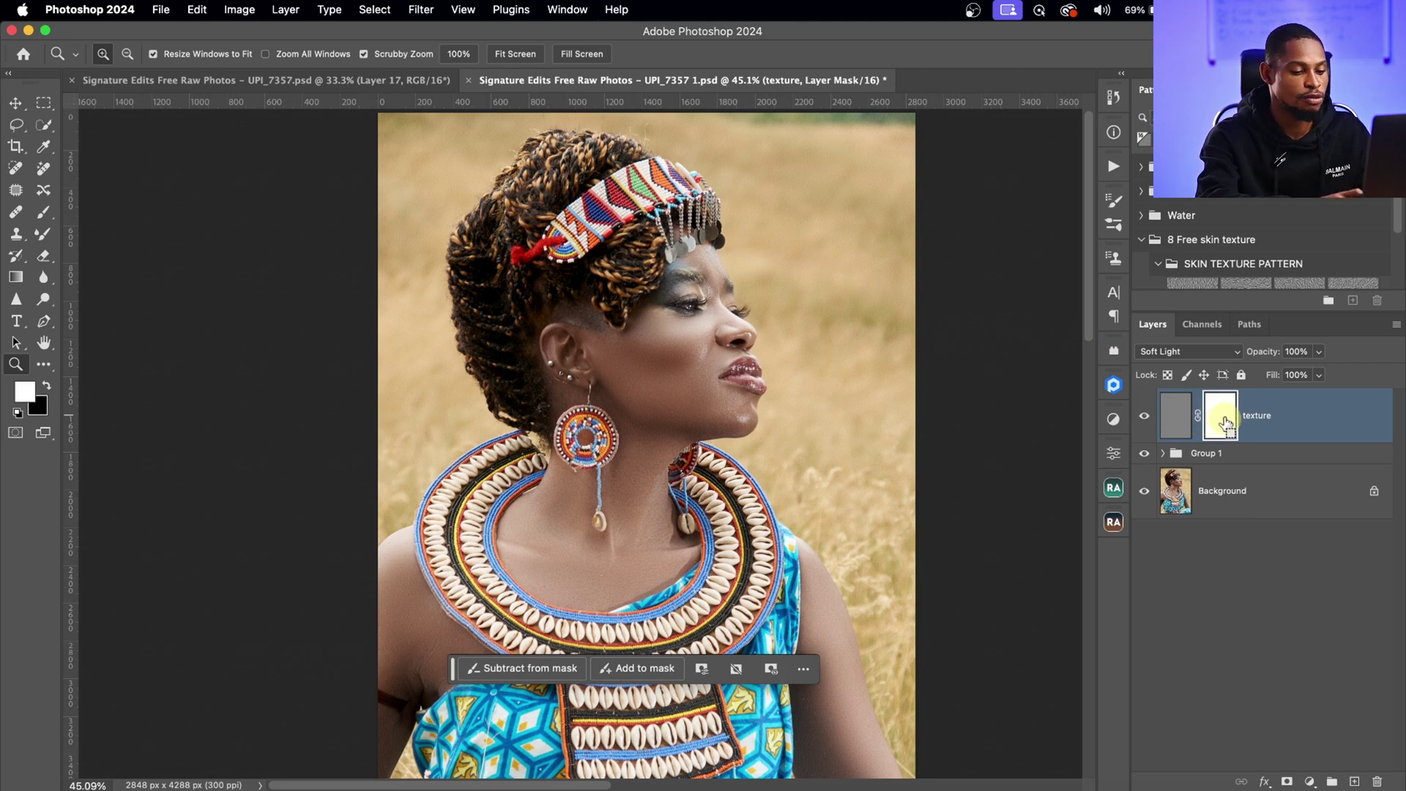
Step: Invert the texture mask to black with Cmd+I, hiding the pattern everywhere
key(super+i)
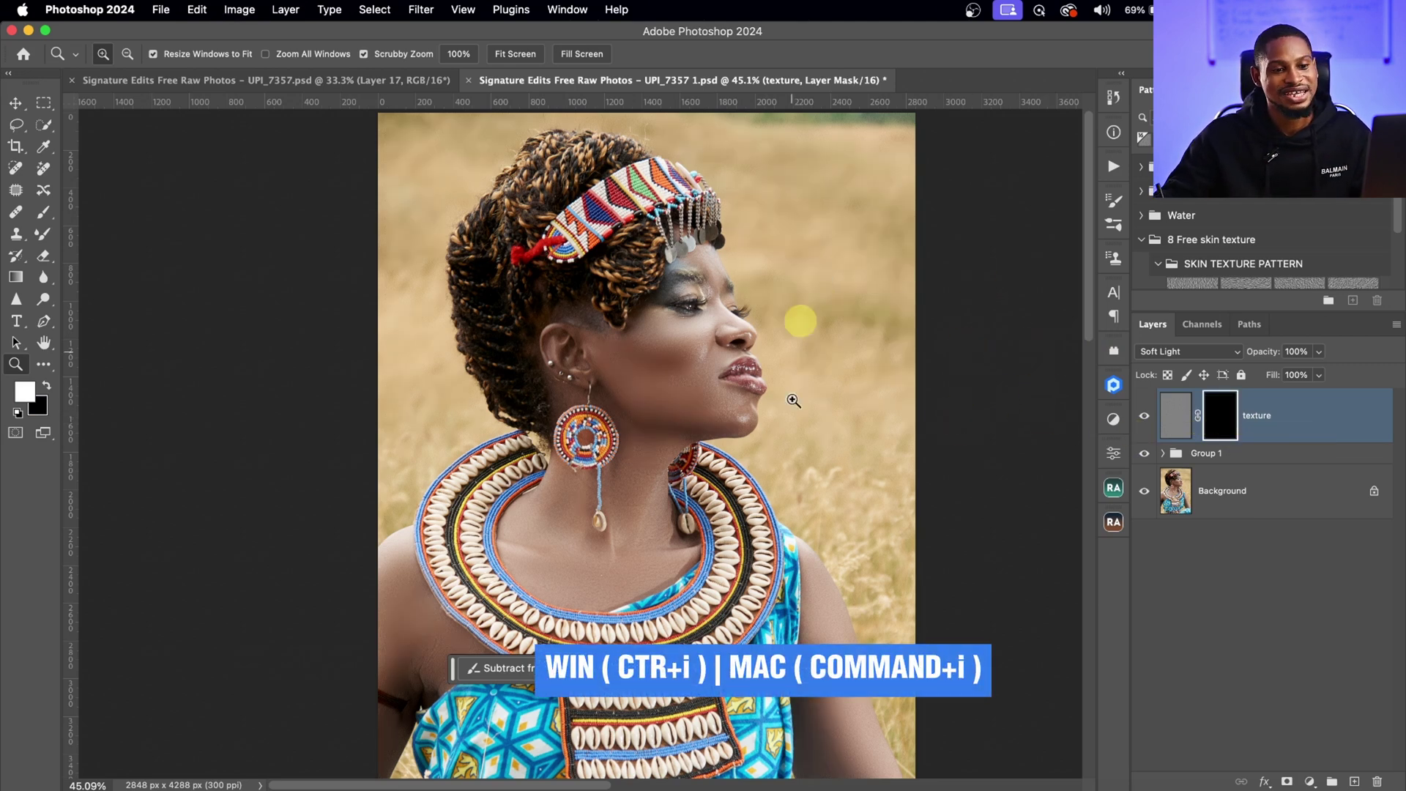
drag(744, 367, 769, 350)
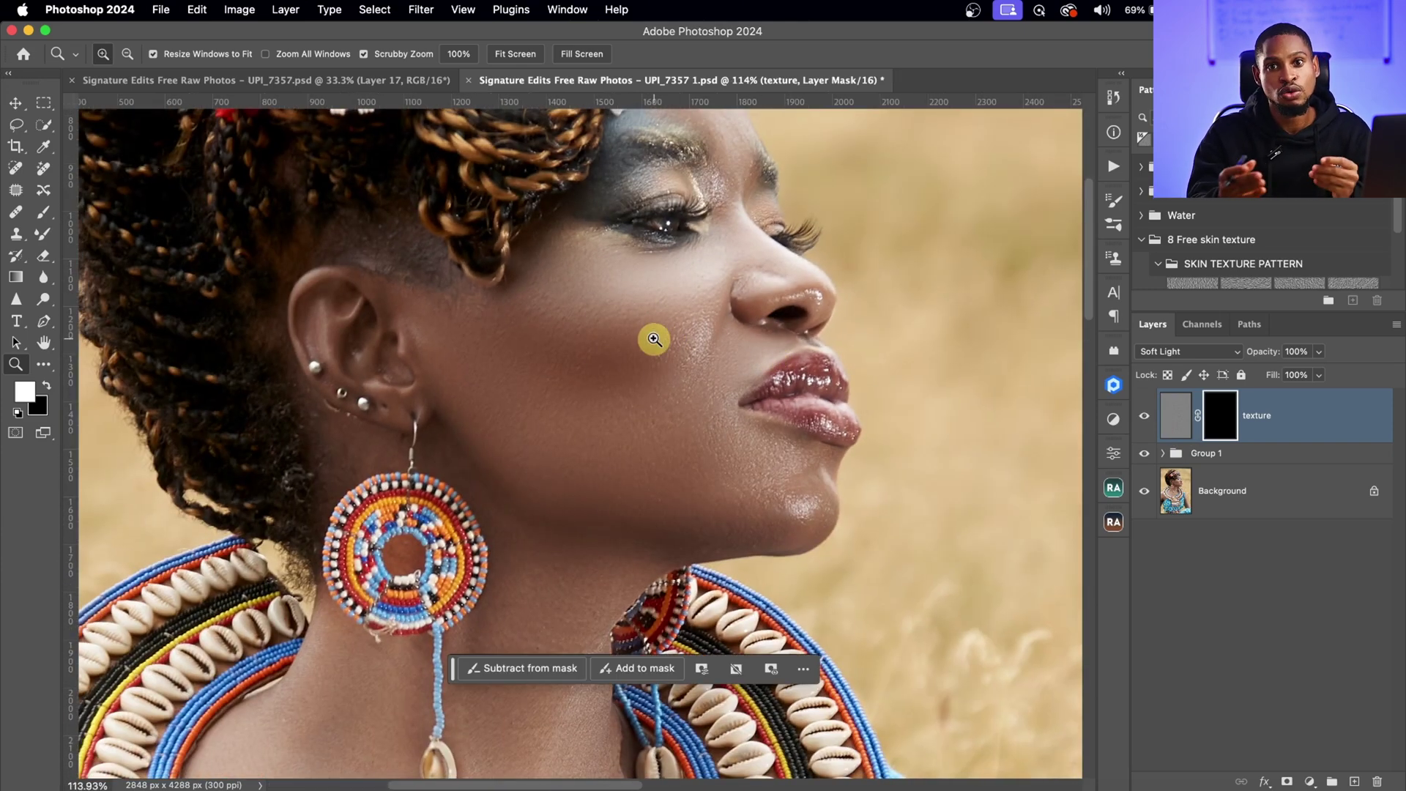
Step: Switch to the Brush tool with Flow set to 100%
click(43, 214)
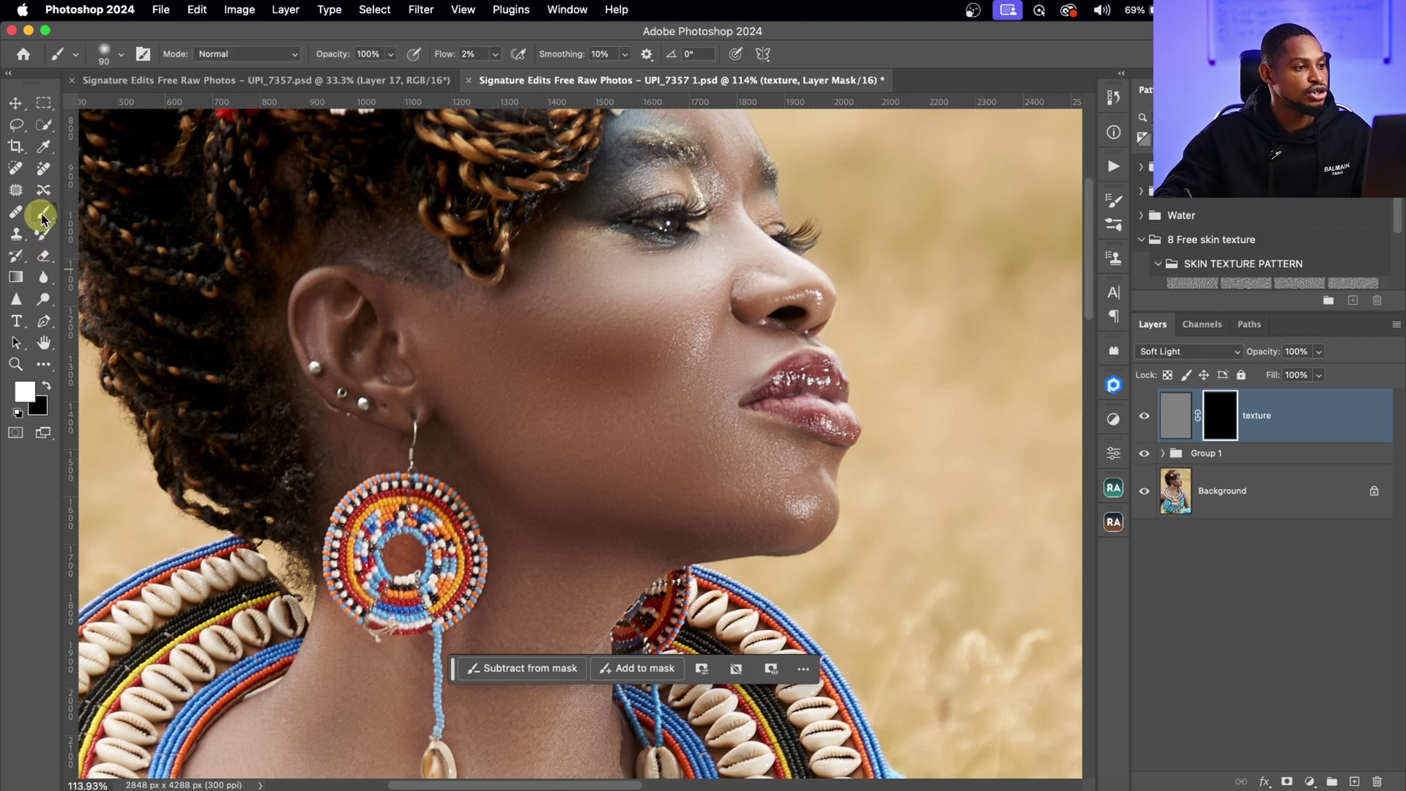
click(498, 55)
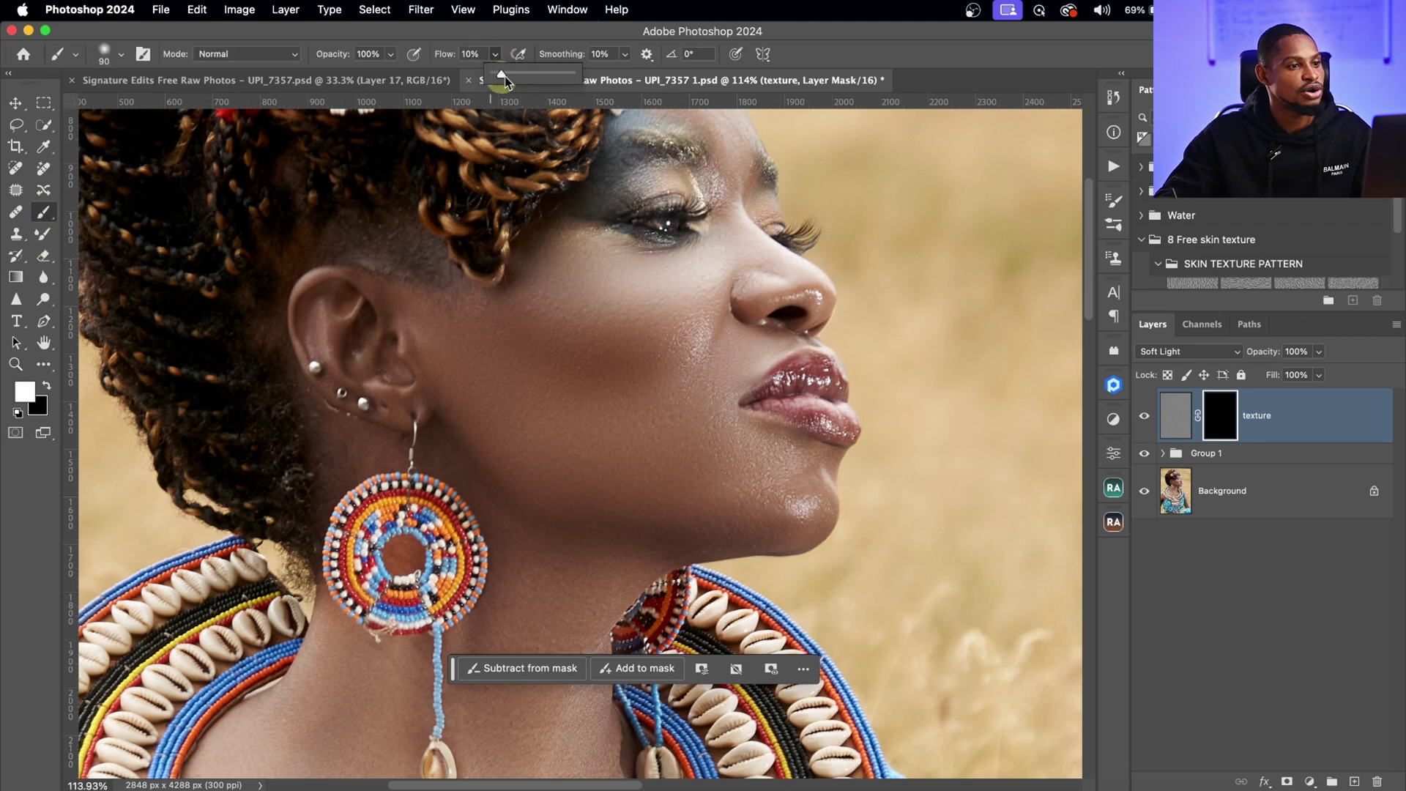
drag(503, 75, 596, 73)
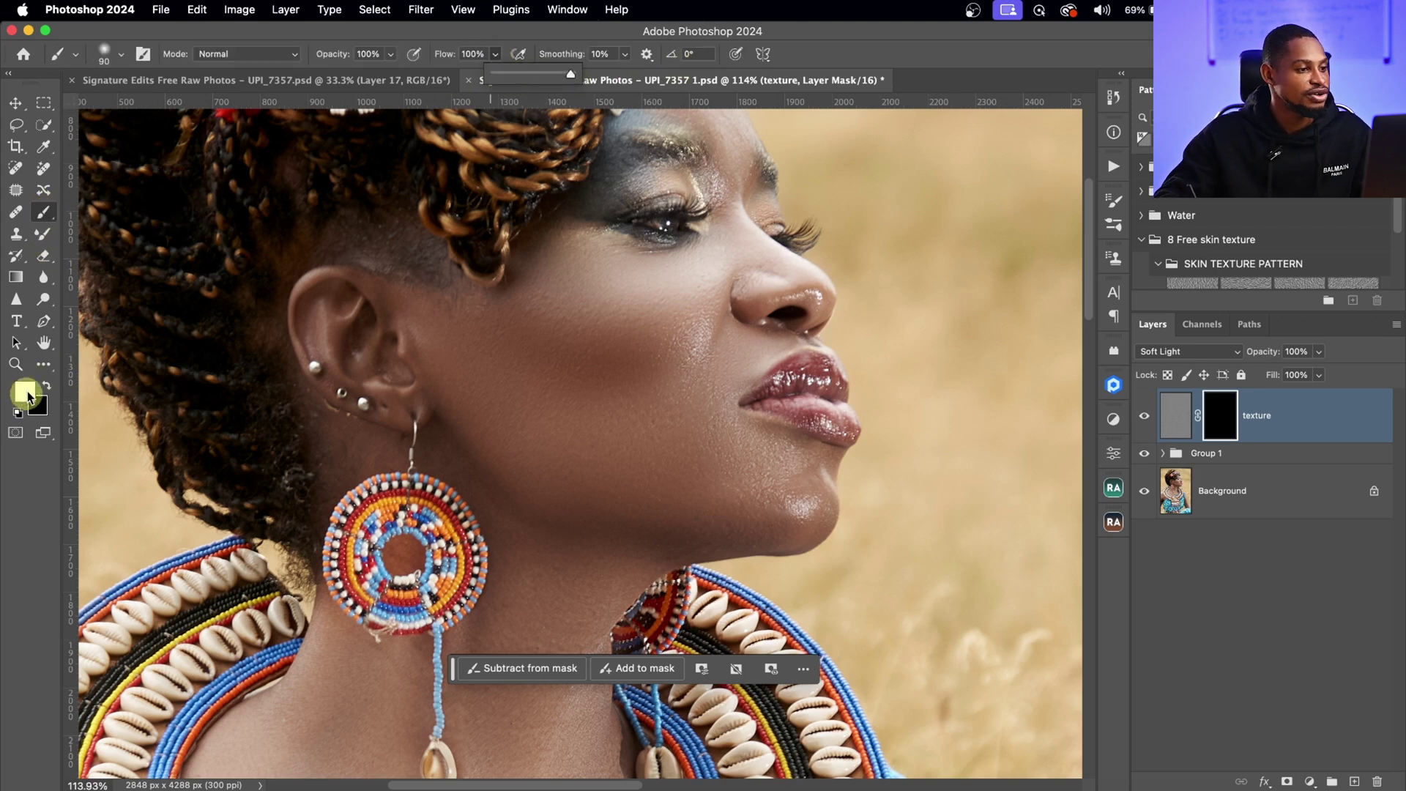
Step: Paint white on the mask to reveal texture over the cheek, lips, chin, jaw and neck
click(587, 327)
key(bracketright)
key(bracketright)
key(bracketright)
key(bracketright)
key(bracketright)
mouse_move(584, 342)
mouse_down()
mouse_move(631, 329)
mouse_move(522, 329)
mouse_move(650, 309)
mouse_move(599, 299)
mouse_move(699, 290)
mouse_move(605, 273)
mouse_move(568, 247)
mouse_move(720, 278)
mouse_move(720, 264)
mouse_move(710, 321)
mouse_move(732, 227)
mouse_move(725, 306)
mouse_move(678, 352)
mouse_move(741, 279)
mouse_up()
key(bracketleft)
key(bracketleft)
key(bracketleft)
key(bracketleft)
key(bracketleft)
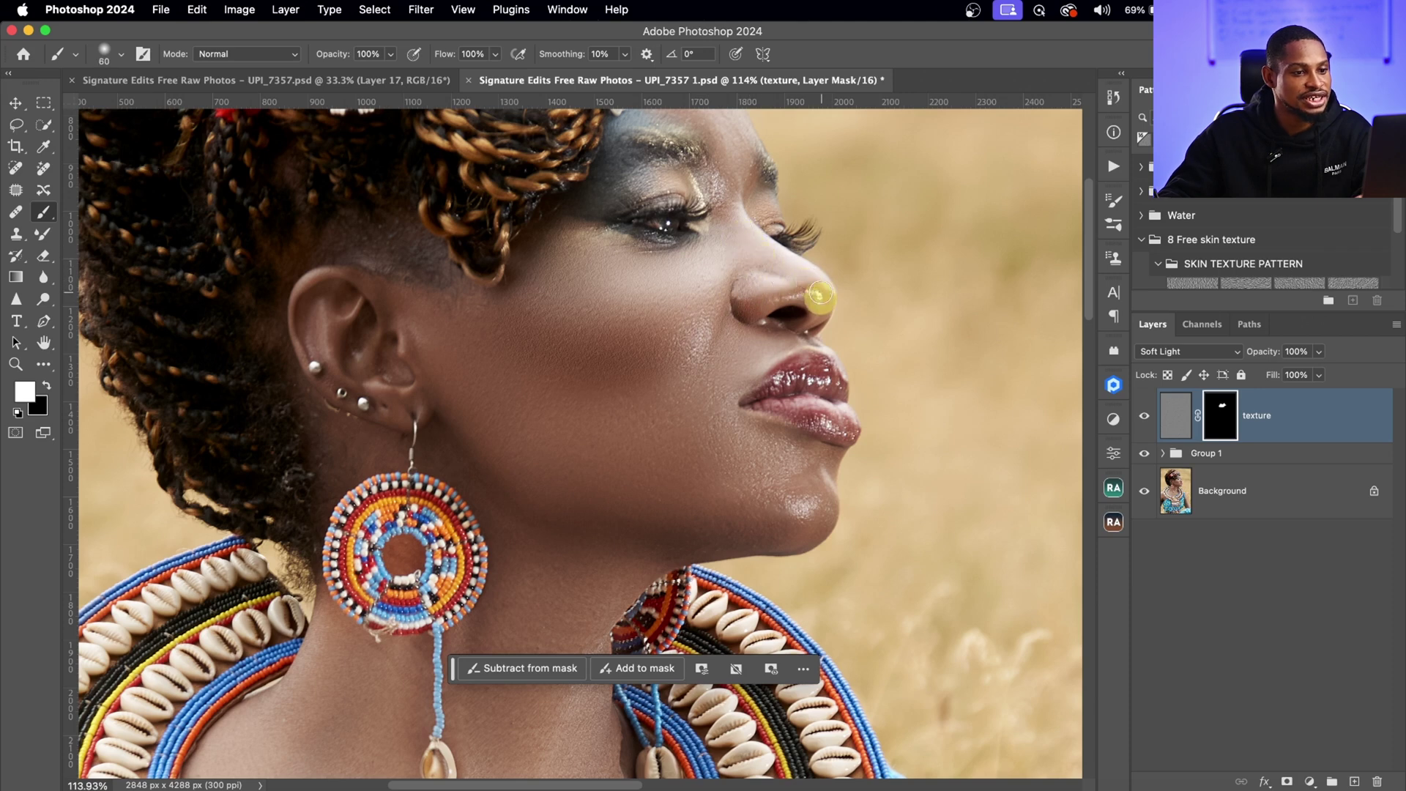
mouse_move(762, 359)
mouse_down()
mouse_move(732, 363)
mouse_move(750, 354)
mouse_move(710, 419)
mouse_move(714, 446)
mouse_move(764, 476)
mouse_move(747, 438)
mouse_move(798, 466)
mouse_move(808, 493)
mouse_move(735, 499)
mouse_move(797, 514)
mouse_move(673, 500)
mouse_move(570, 453)
mouse_move(564, 442)
mouse_move(611, 442)
mouse_move(545, 372)
mouse_move(525, 367)
mouse_move(493, 407)
mouse_move(487, 353)
mouse_move(429, 308)
mouse_move(414, 322)
mouse_move(558, 387)
mouse_move(559, 358)
mouse_move(378, 368)
mouse_move(331, 321)
mouse_move(321, 454)
mouse_move(324, 432)
mouse_move(493, 477)
mouse_move(450, 457)
mouse_move(560, 574)
mouse_move(503, 517)
mouse_move(650, 555)
mouse_move(611, 560)
mouse_move(589, 381)
mouse_up()
key(bracketright)
key(bracketright)
key(bracketright)
key(bracketright)
key(bracketright)
key(bracketright)
key(bracketleft)
key(bracketleft)
key(bracketleft)
key(bracketright)
key(bracketright)
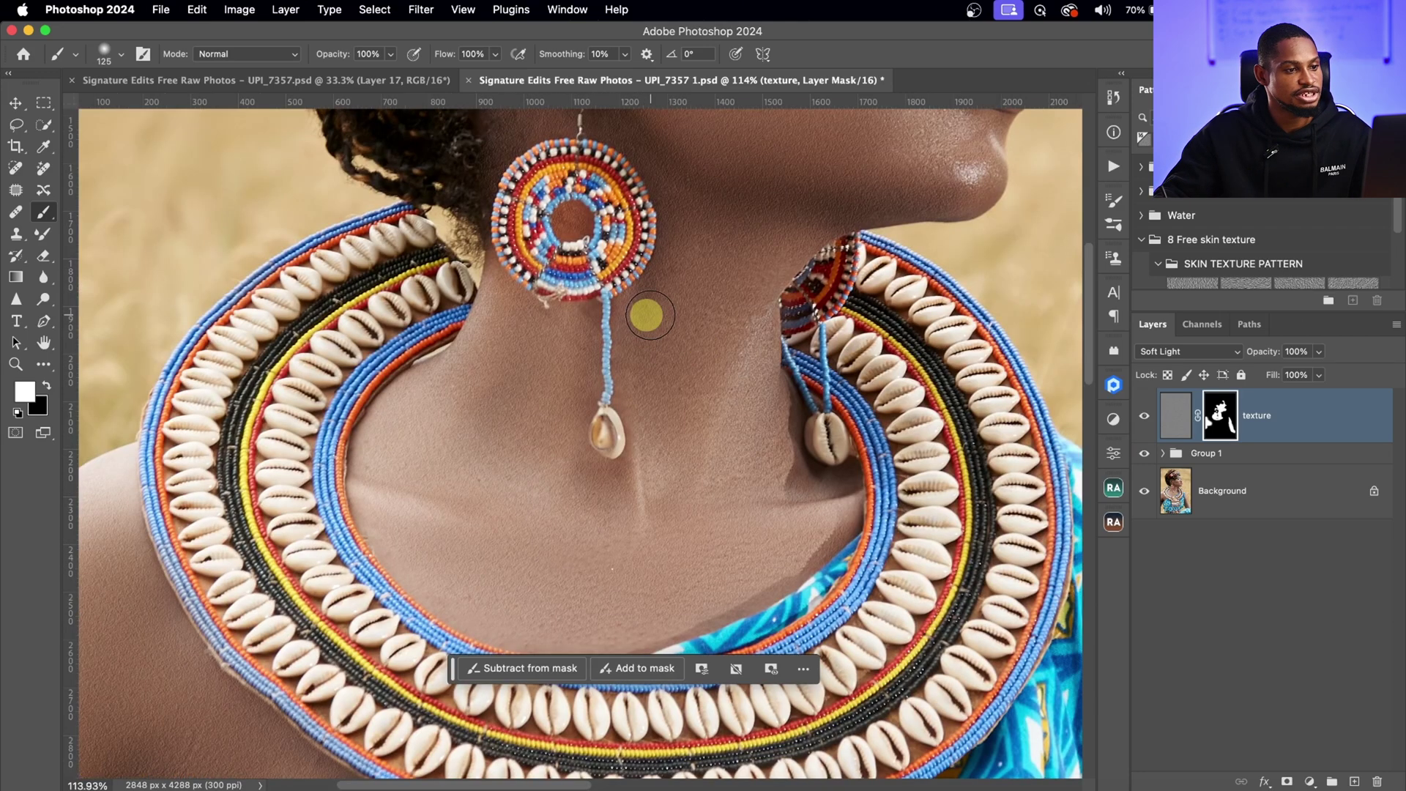
drag(704, 280, 576, 466)
drag(677, 308, 713, 467)
Step: Toggle the texture layer off and on to compare, then show Window > Properties for its mask
click(1144, 417)
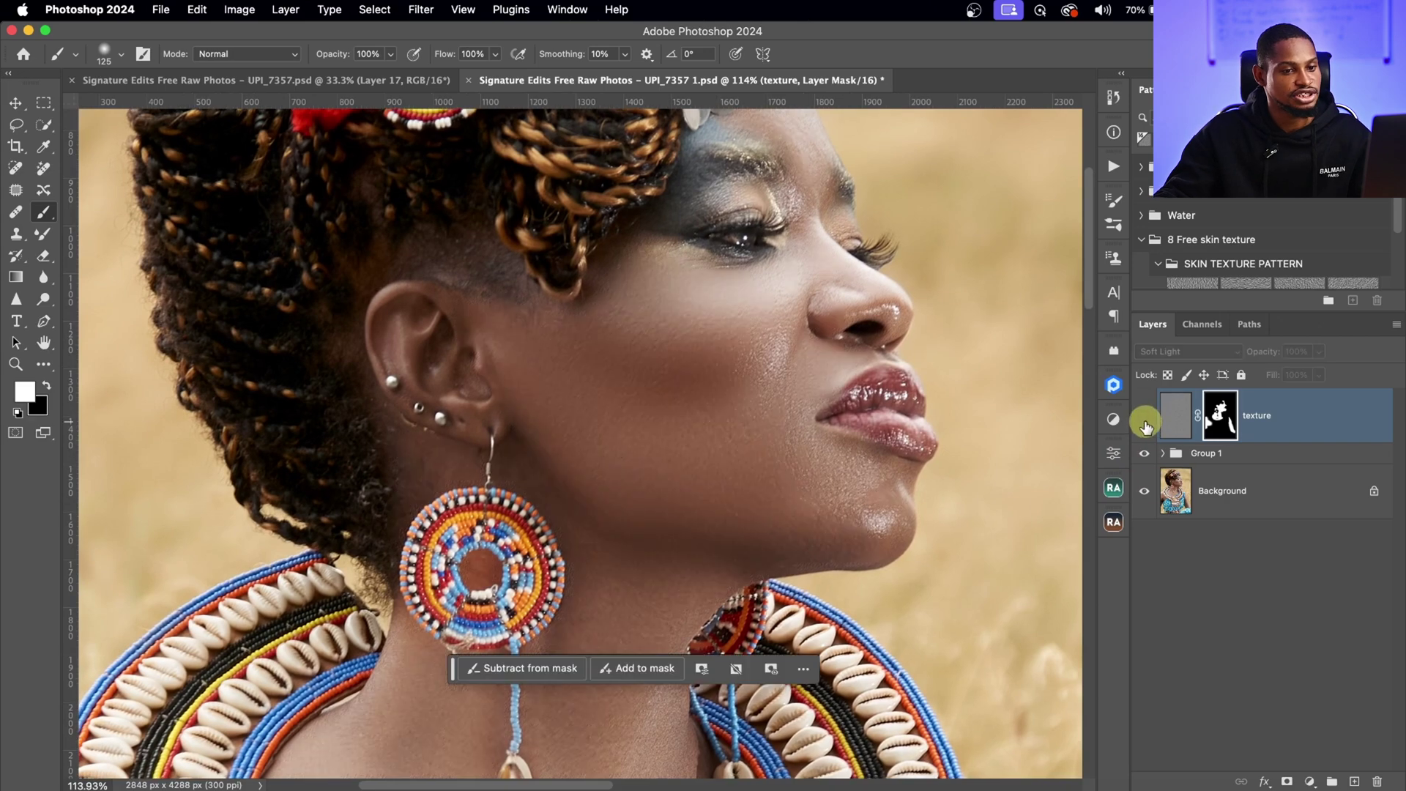
click(1144, 419)
click(1144, 419)
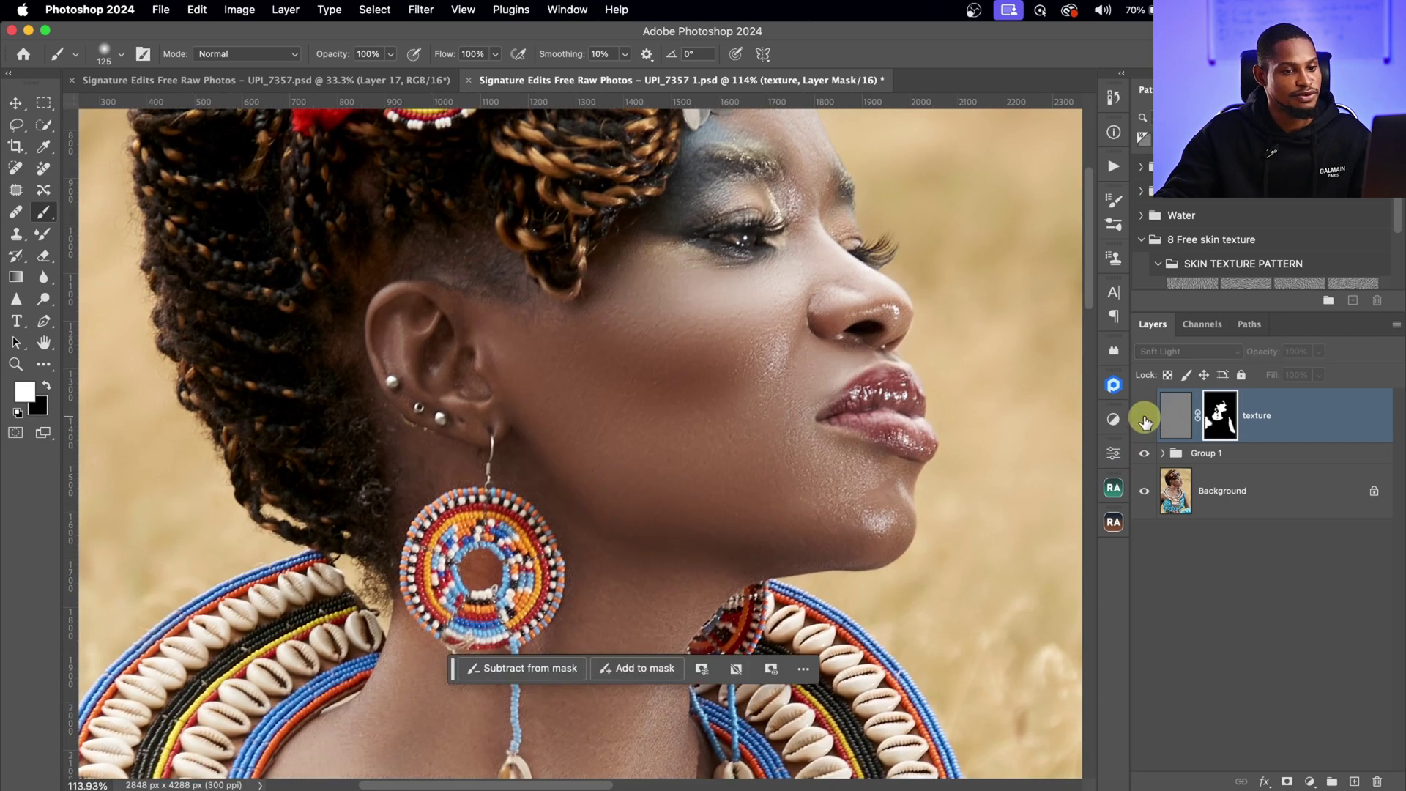
click(1145, 419)
drag(778, 414, 721, 405)
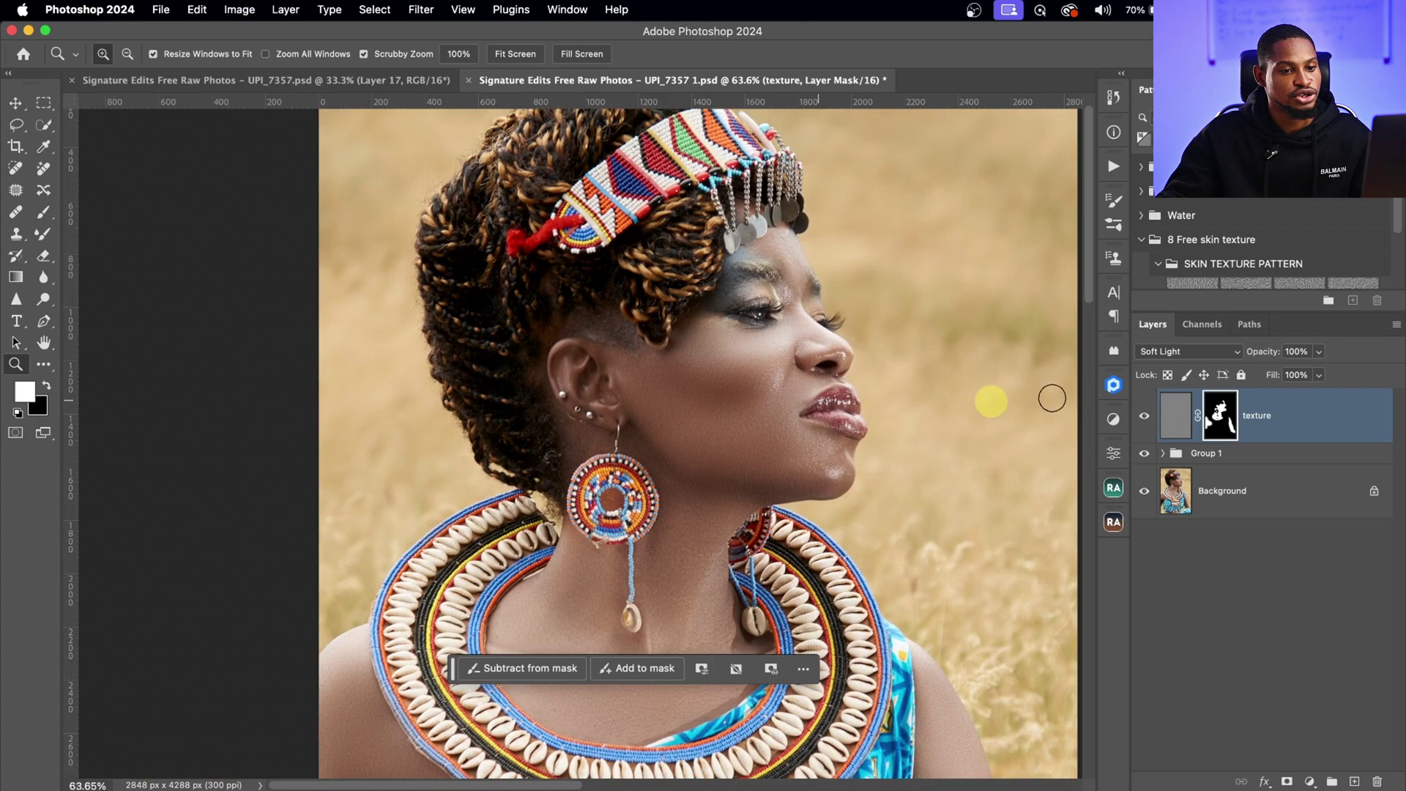
click(573, 11)
click(579, 531)
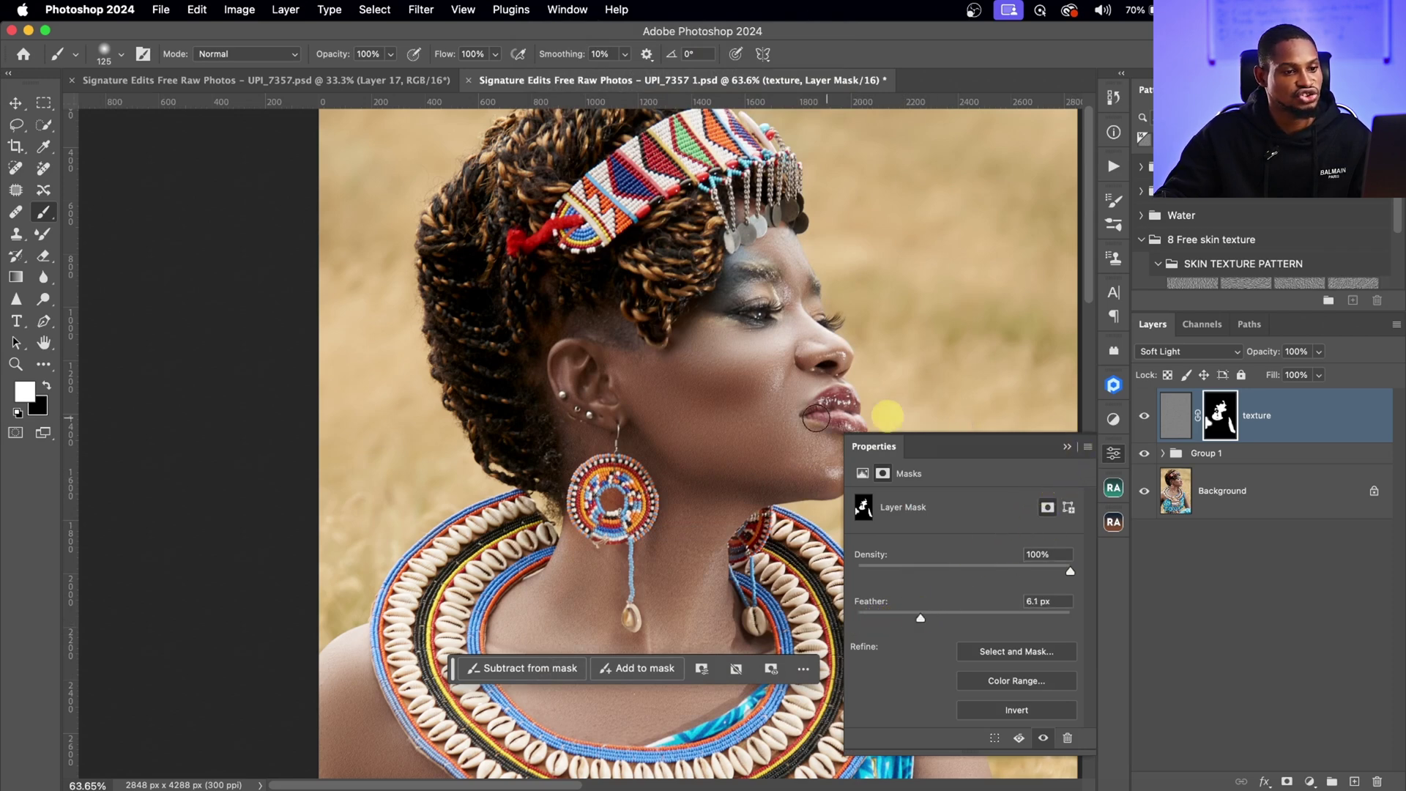
click(1067, 446)
key(z)
mouse_move(773, 380)
mouse_down()
mouse_move(803, 380)
mouse_move(791, 380)
mouse_up()
key(b)
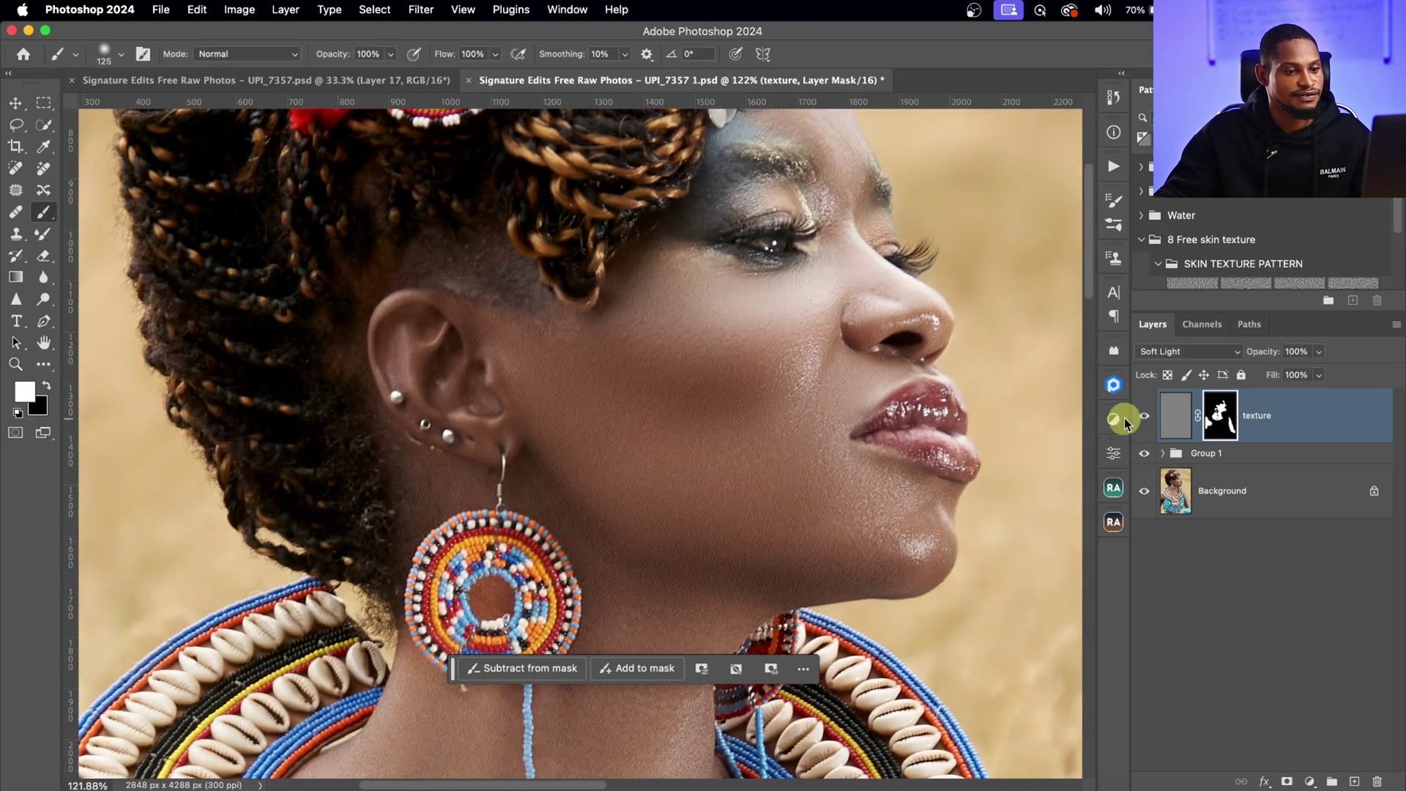
key(z)
drag(761, 439, 708, 427)
key(b)
drag(778, 507, 791, 246)
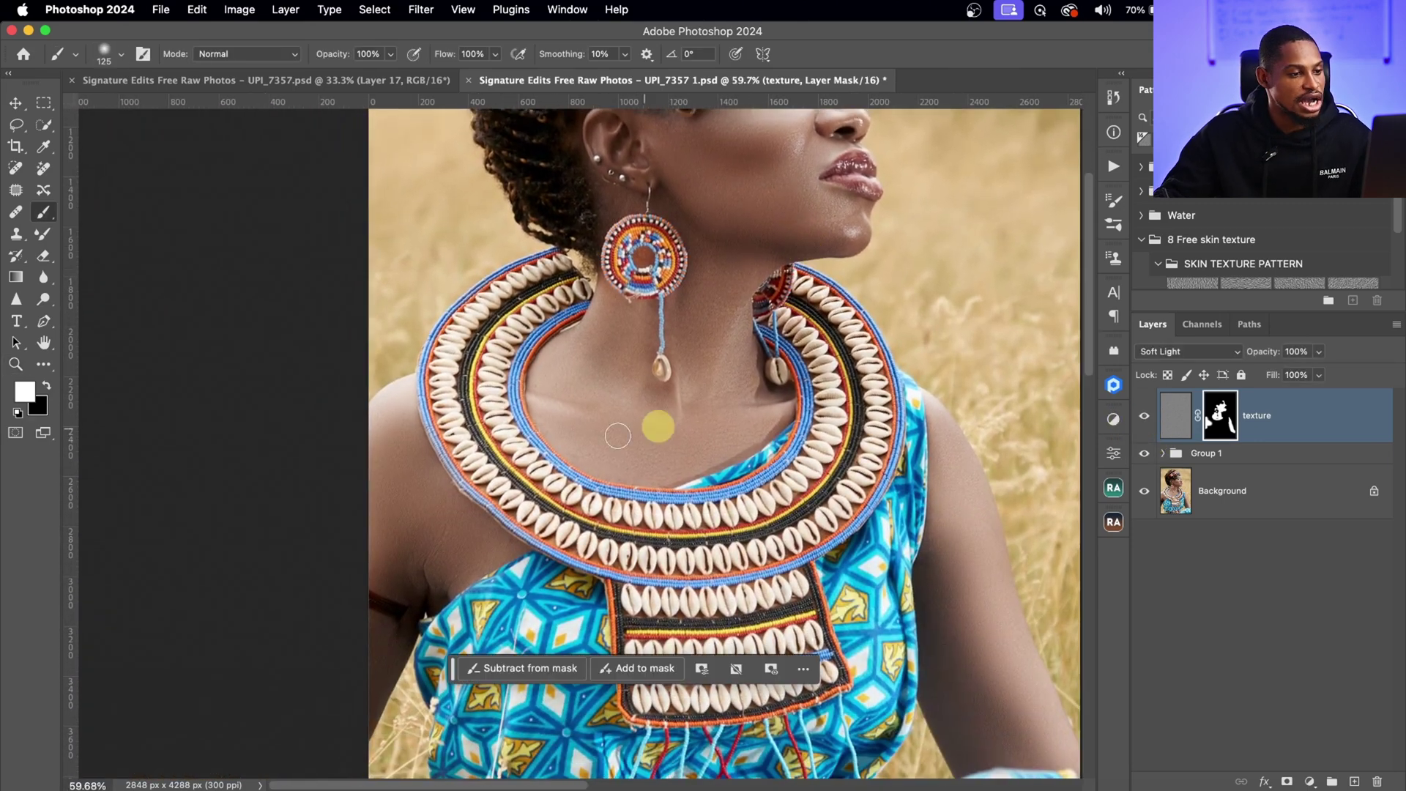
key(z)
mouse_move(422, 546)
mouse_down()
mouse_move(503, 527)
mouse_move(455, 463)
mouse_up()
key(b)
key(z)
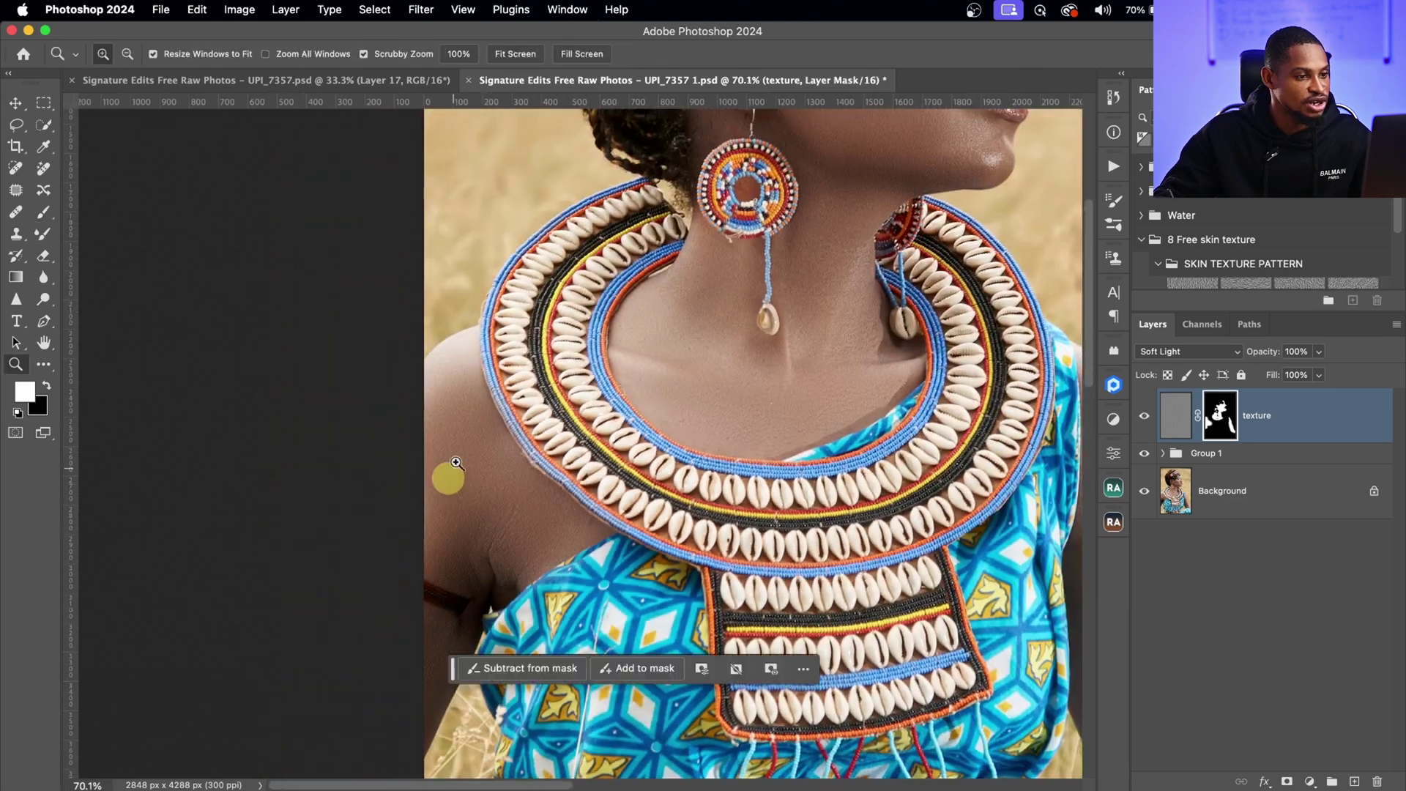
key(b)
scroll(811, 512, right, 5)
scroll(811, 512, down, 2)
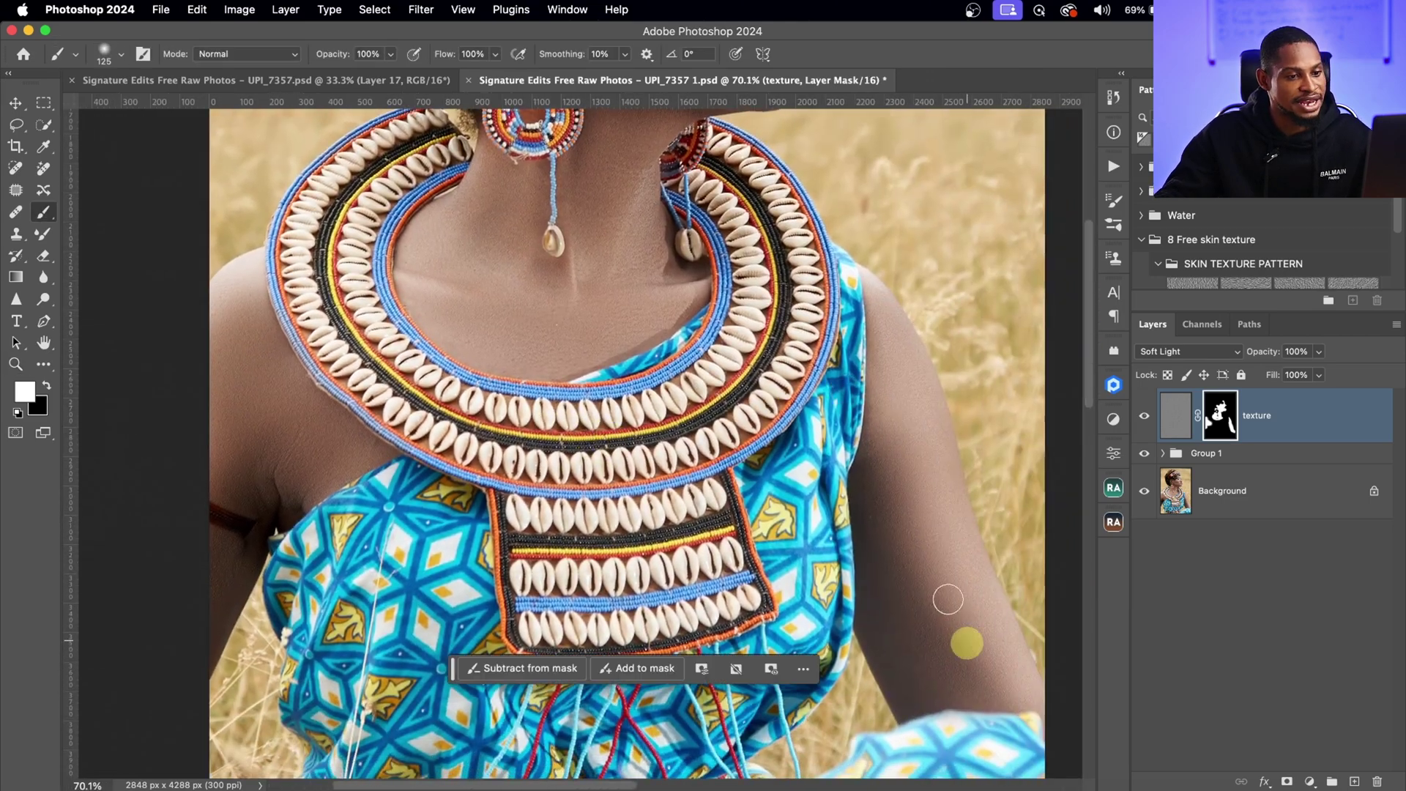
key(z)
drag(914, 549, 992, 516)
key(b)
key(z)
drag(915, 494, 835, 472)
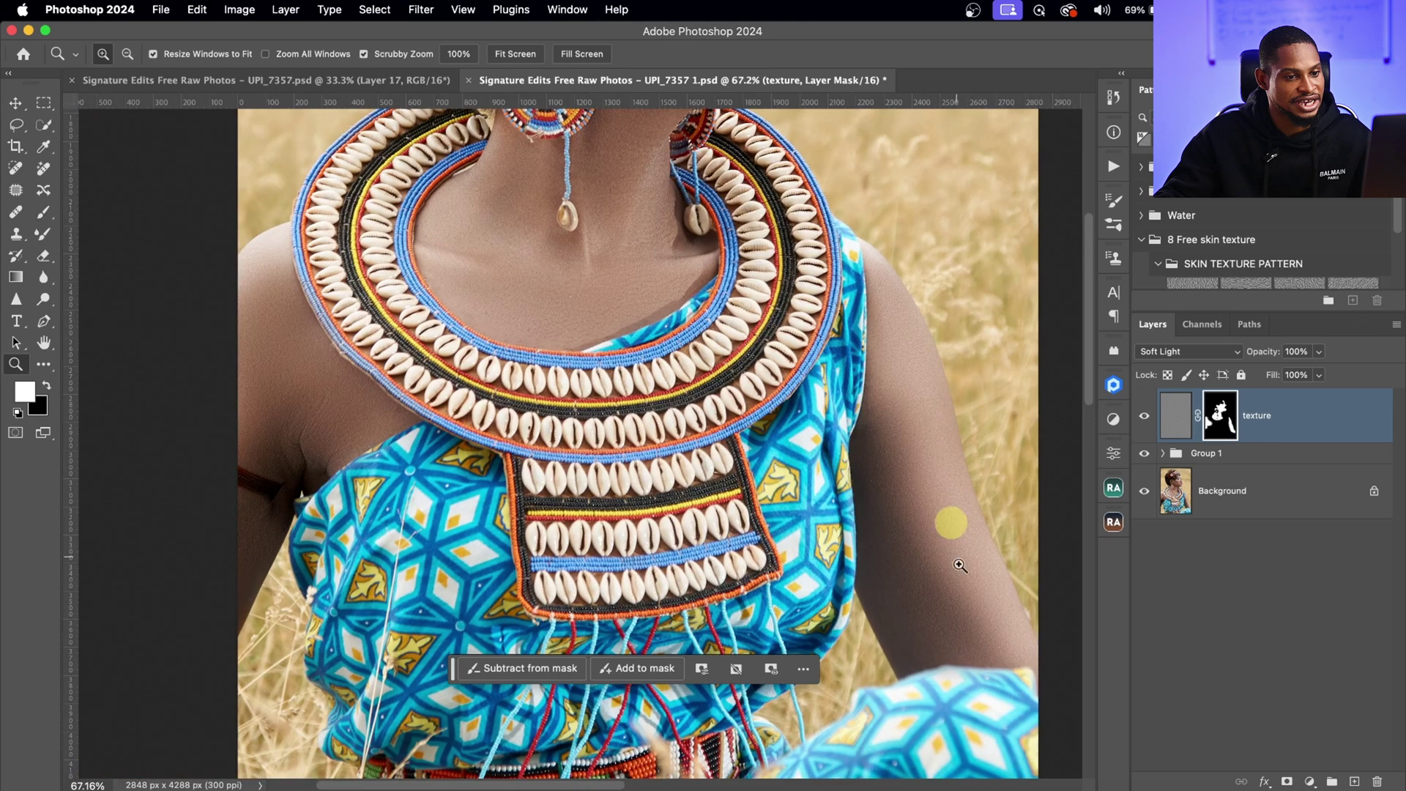
key(b)
key(z)
mouse_move(955, 526)
mouse_down()
mouse_move(908, 500)
mouse_move(989, 562)
mouse_move(907, 530)
mouse_up()
key(b)
key(z)
key(b)
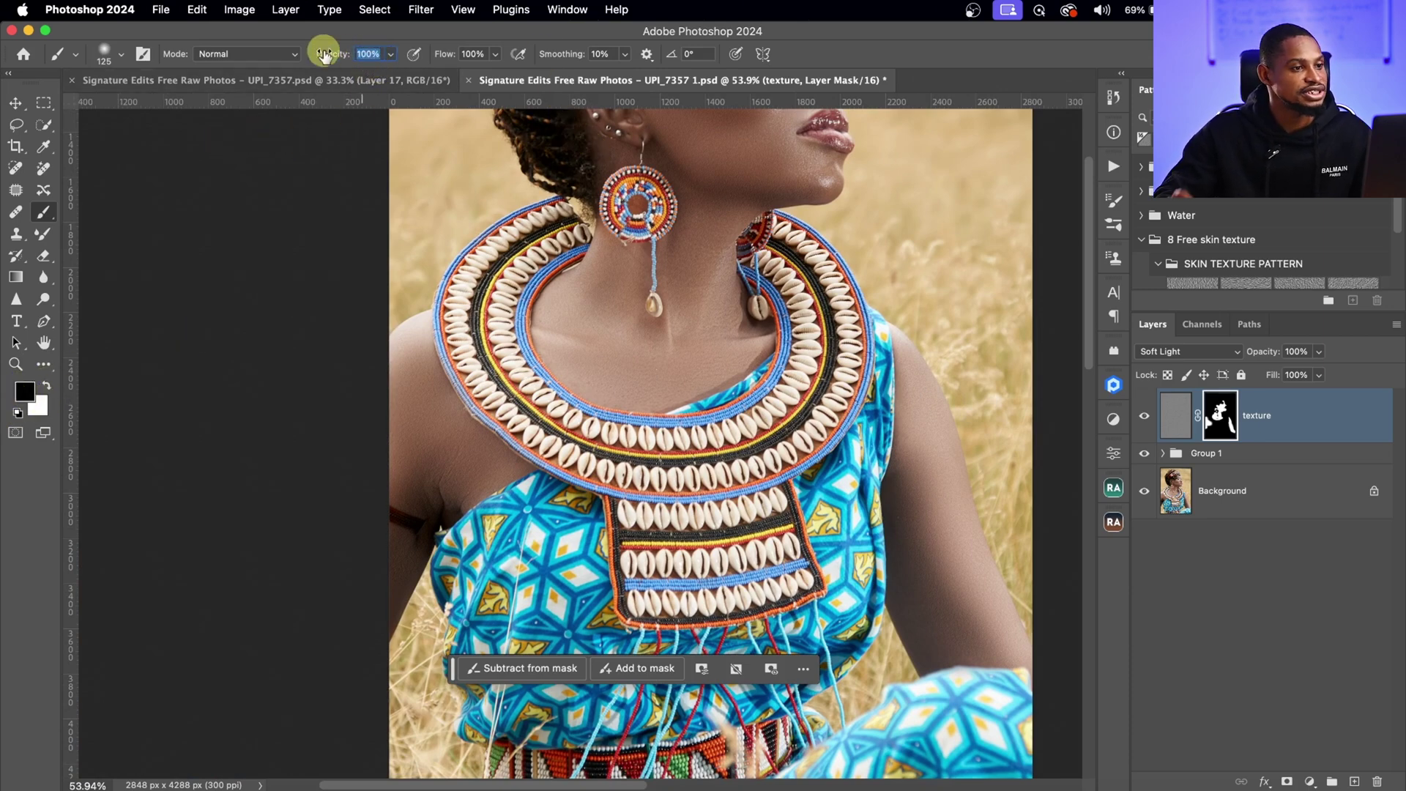
Step: Set the soft brush to 50% opacity, 30% flow and size 400
text(50)
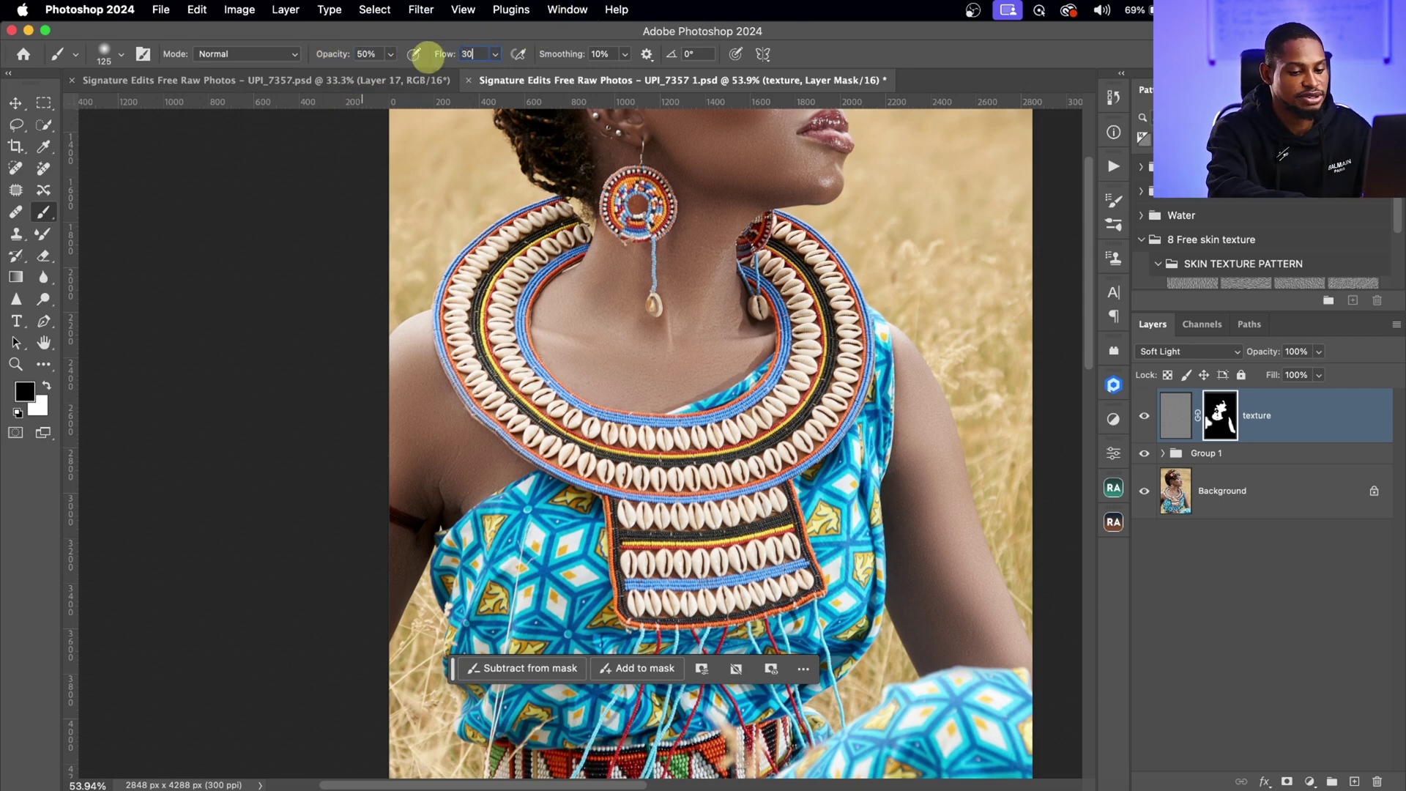
drag(449, 534, 498, 531)
key(bracketright)
key(bracketright)
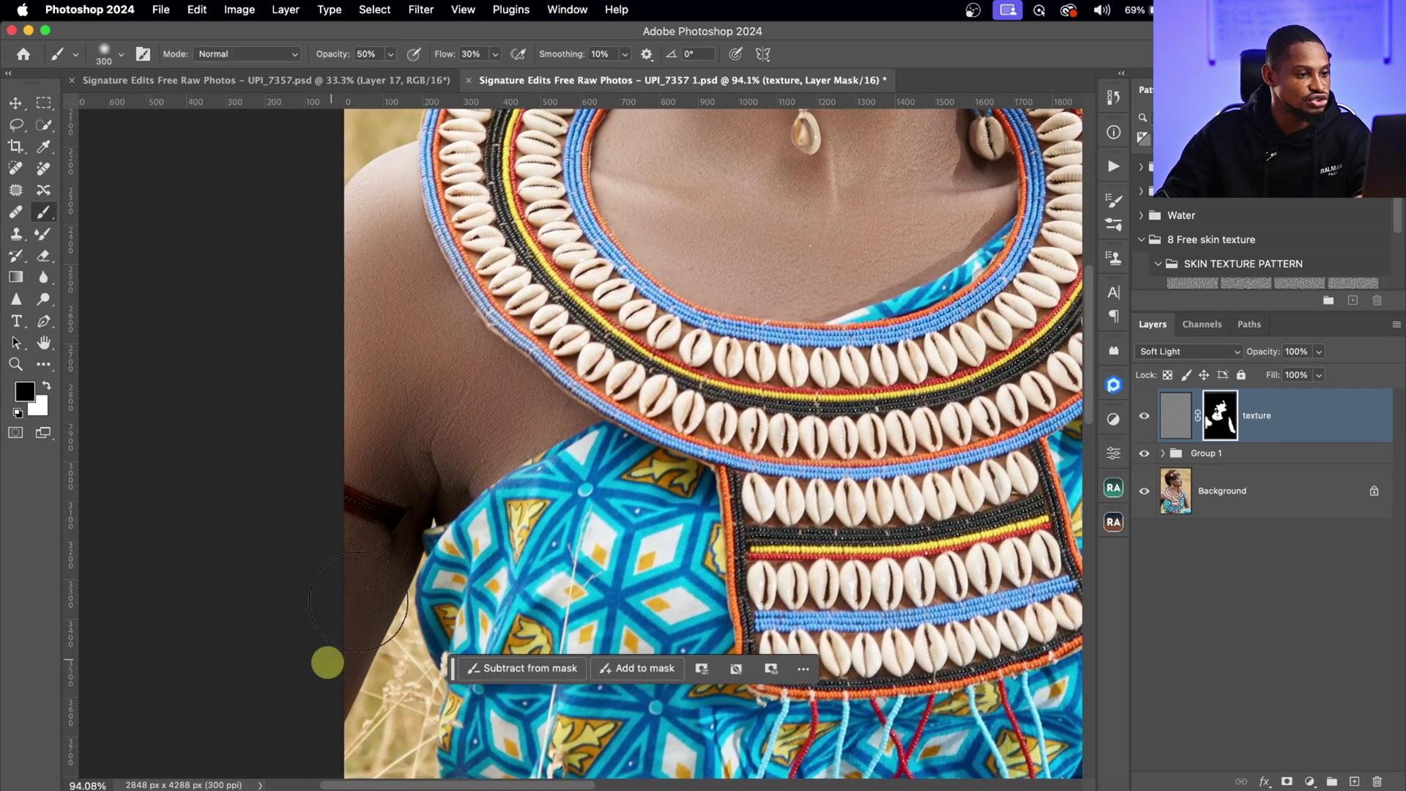
key(bracketright)
key(bracketright)
key(bracketright)
key(bracketright)
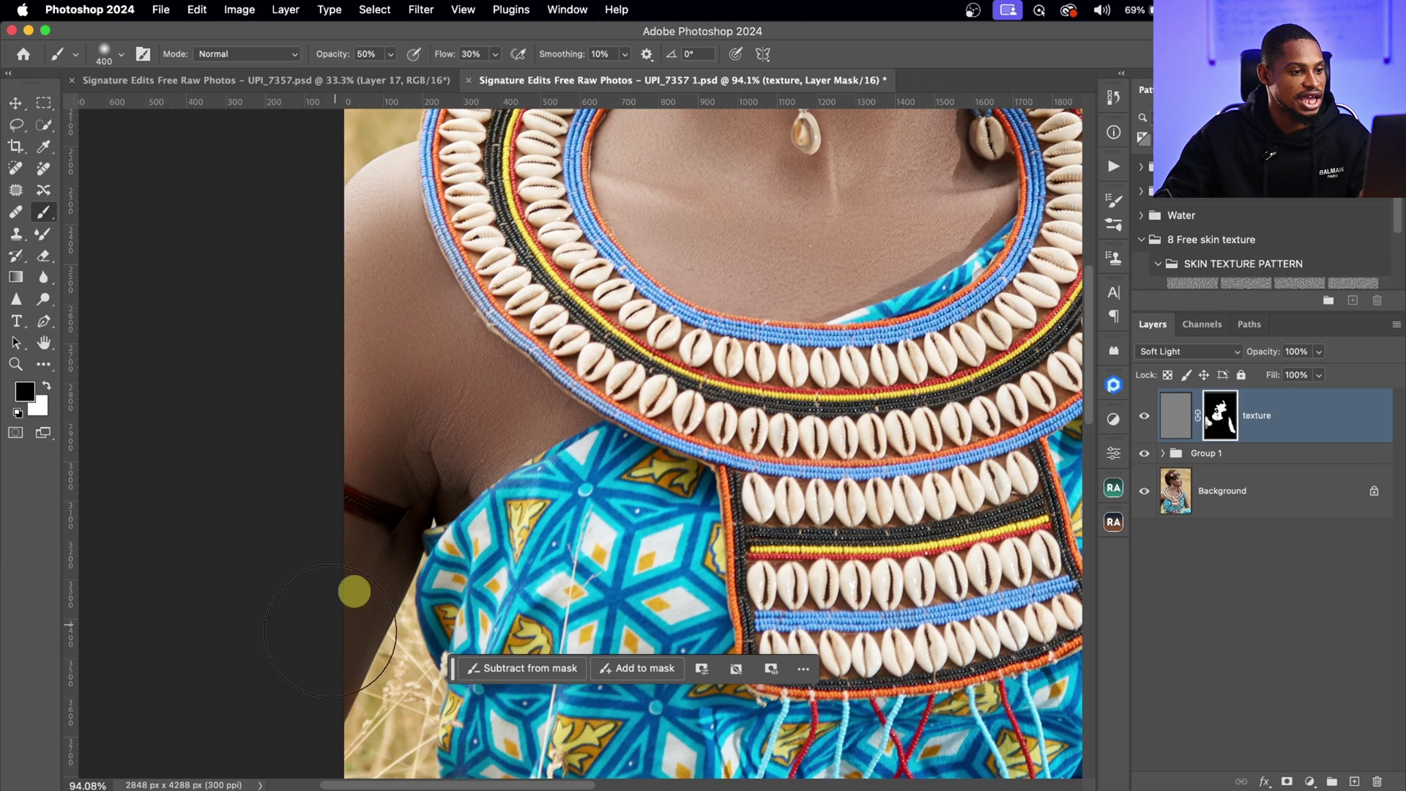
Step: Inspect the arm, neck, necklace and cheek up close while bringing the texture layer to 84% opacity
drag(910, 436, 424, 314)
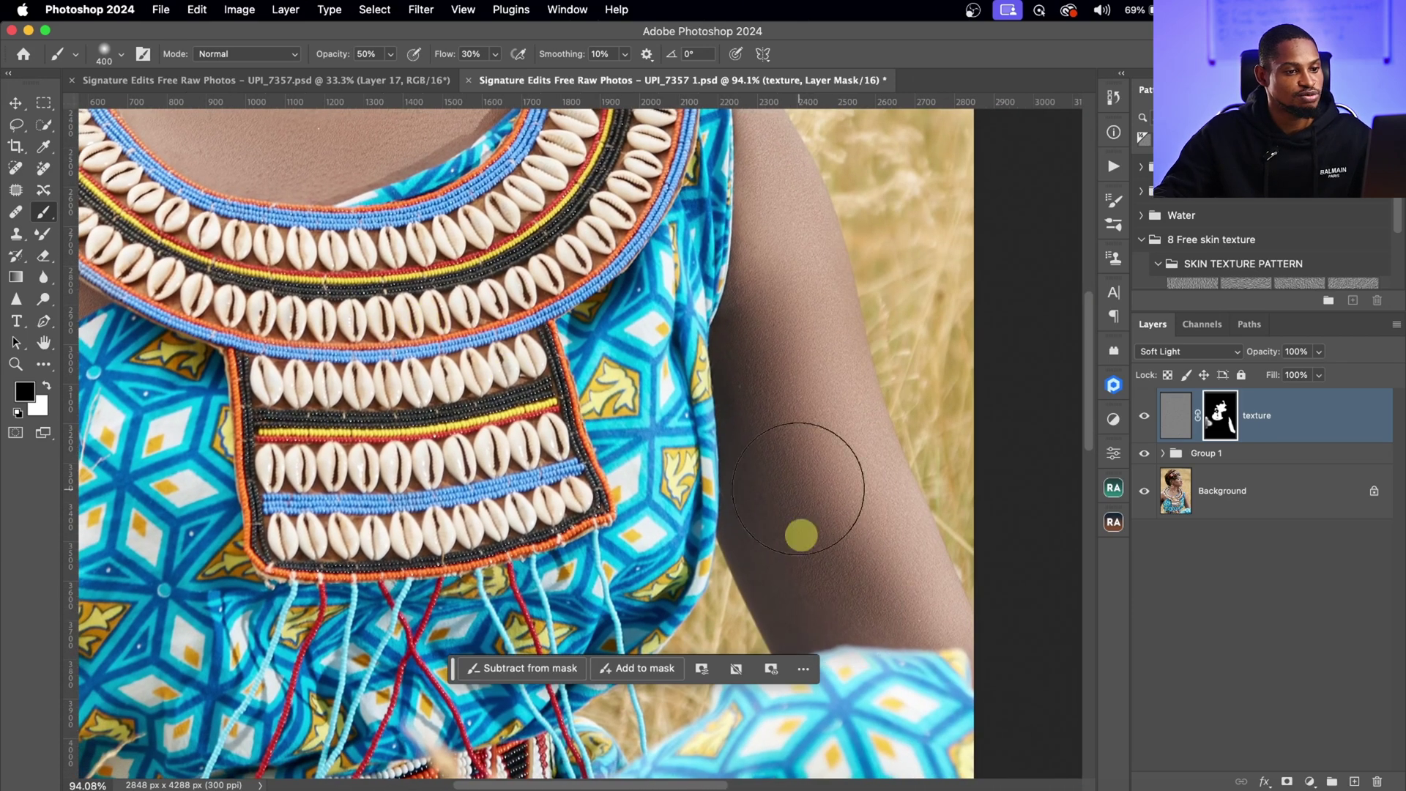
drag(811, 440, 820, 608)
mouse_move(618, 410)
mouse_down()
mouse_move(871, 620)
mouse_move(861, 614)
mouse_up()
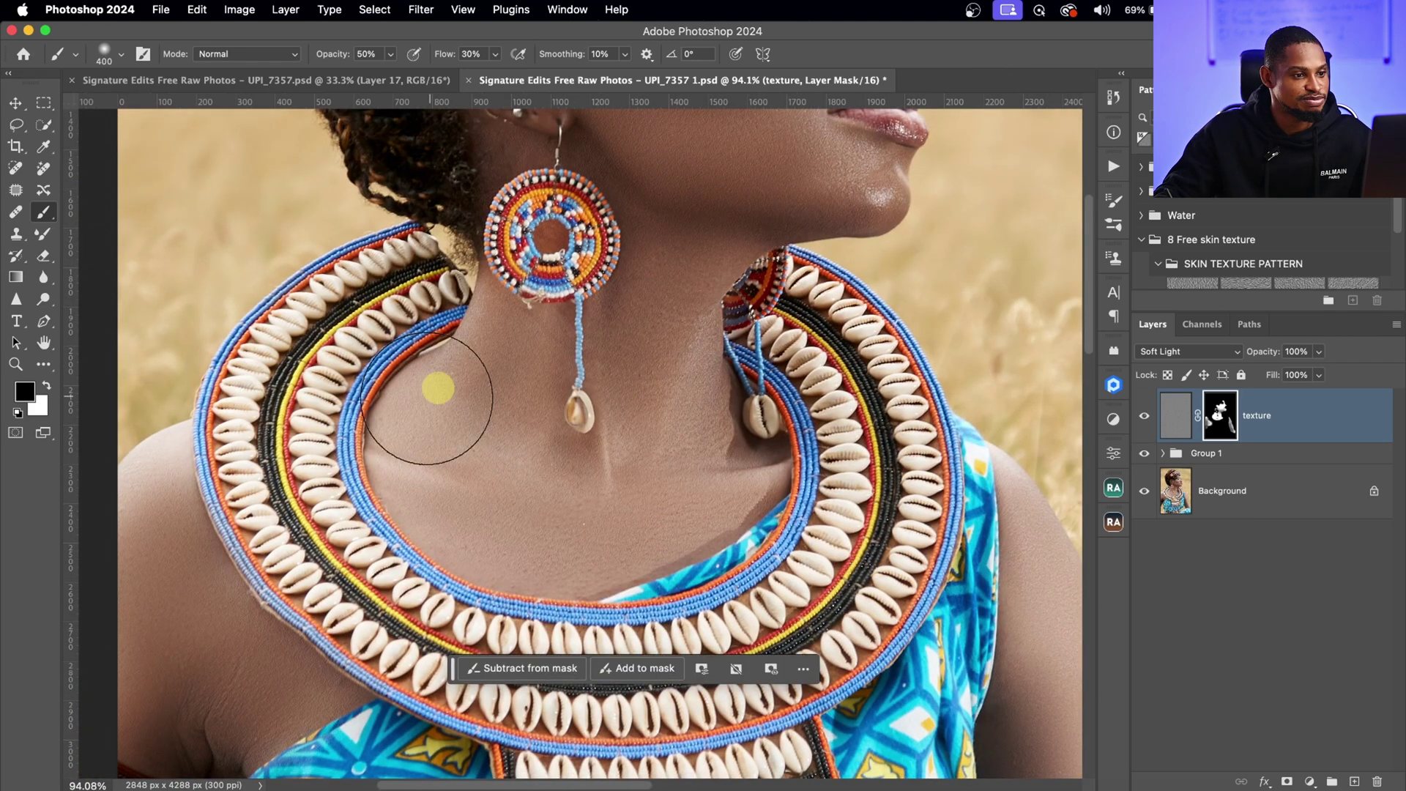
scroll(659, 455, up, 5)
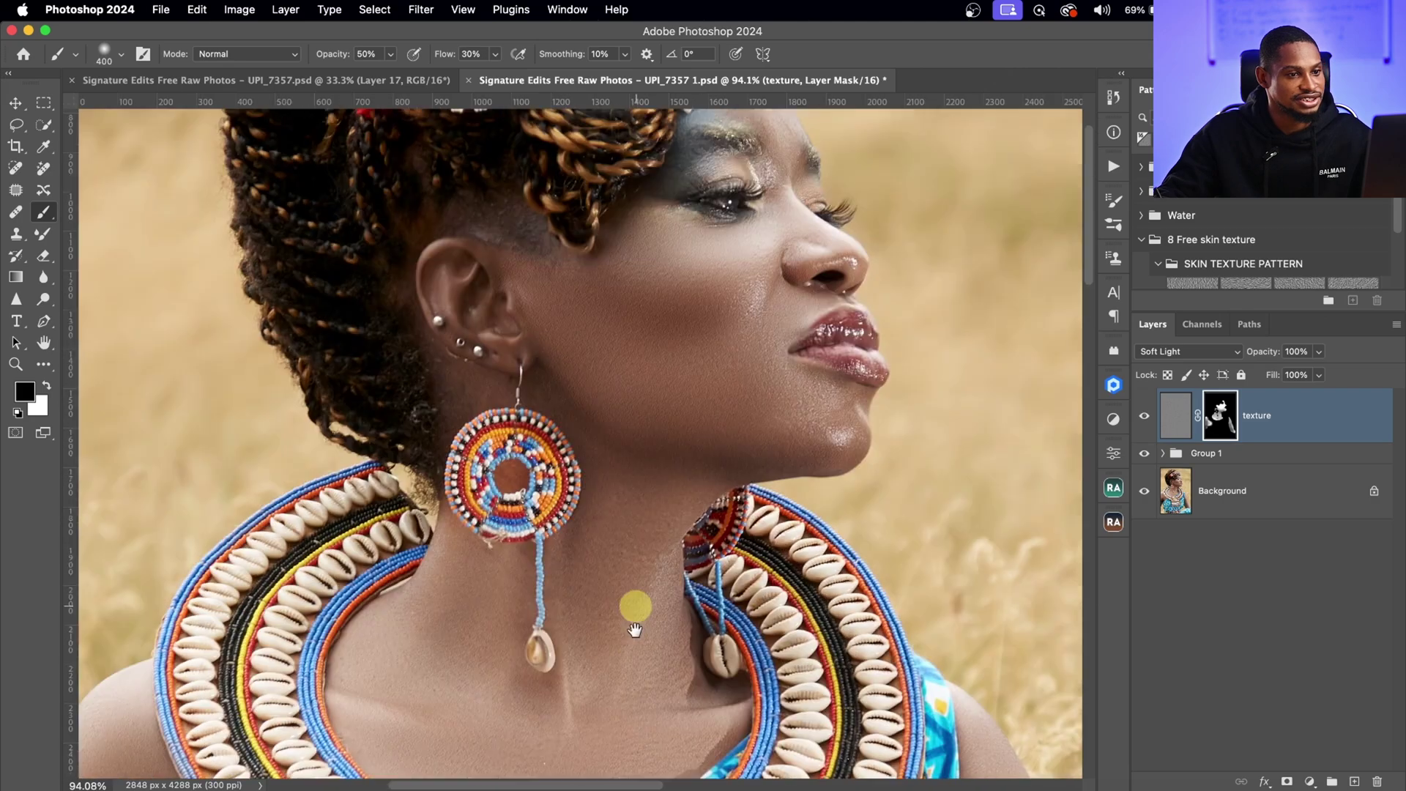
key(z)
mouse_move(793, 461)
mouse_down()
mouse_move(753, 421)
mouse_move(782, 388)
mouse_up()
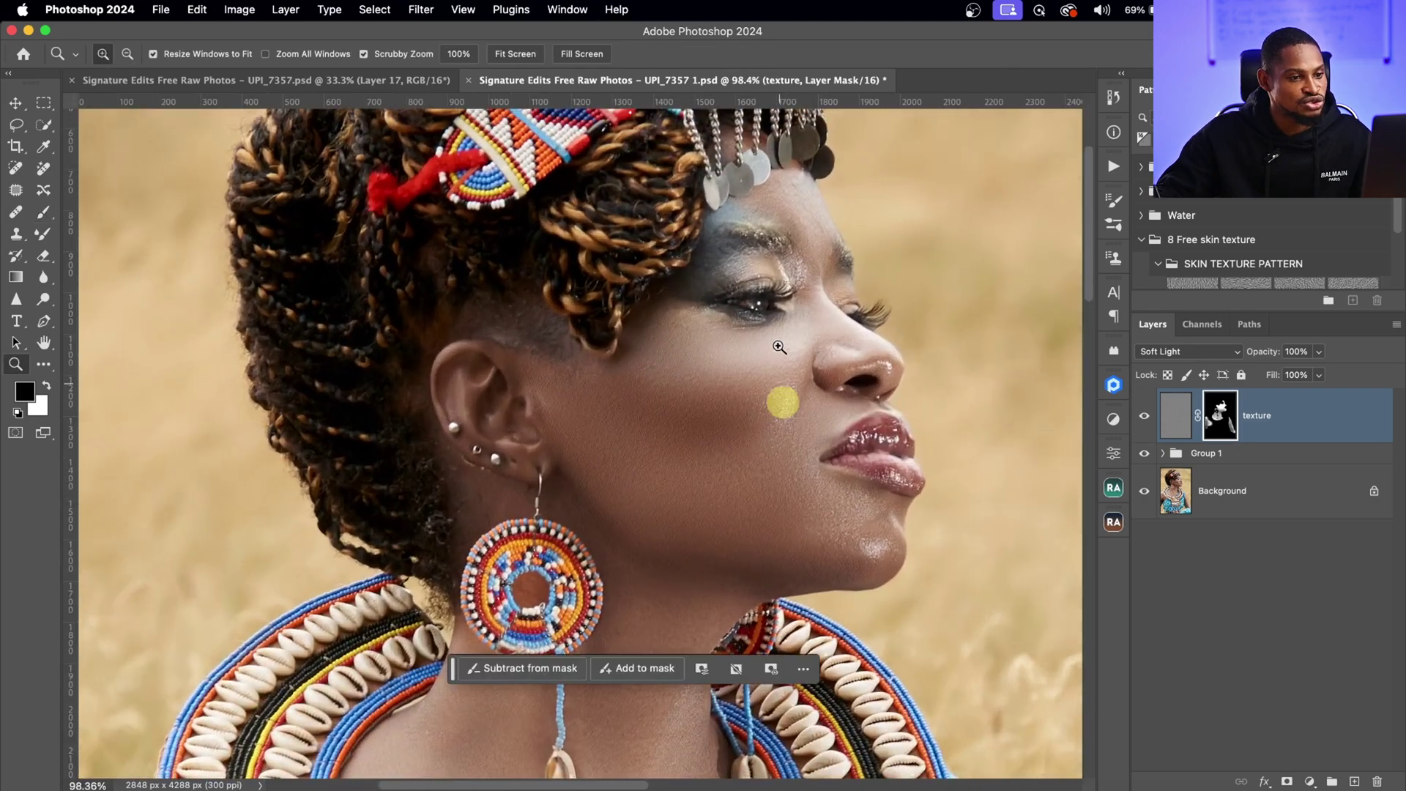
key(b)
key(z)
drag(805, 458, 864, 388)
key(b)
scroll(706, 400, down, 1)
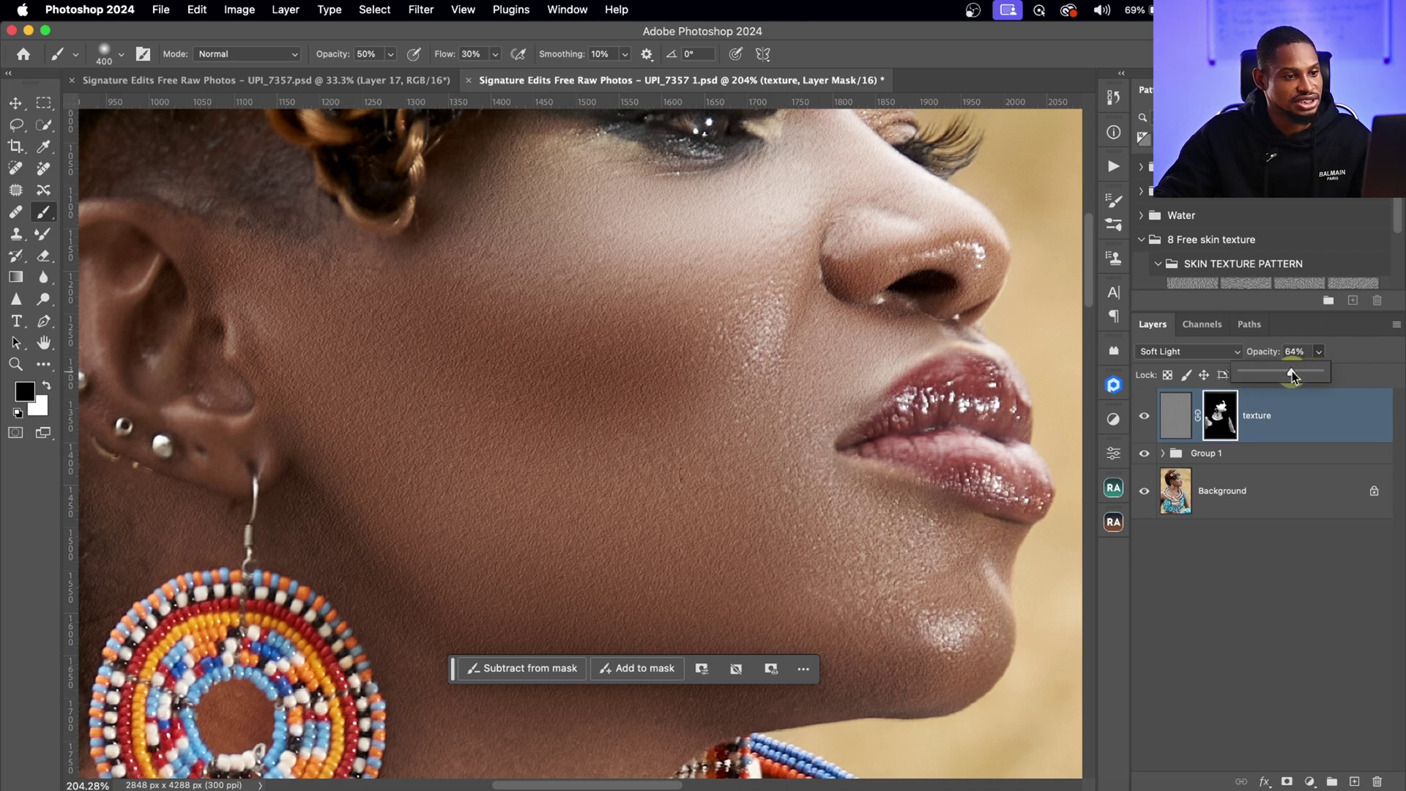
Step: Lower the skin texture layer's opacity to 54%
drag(1289, 370, 1284, 372)
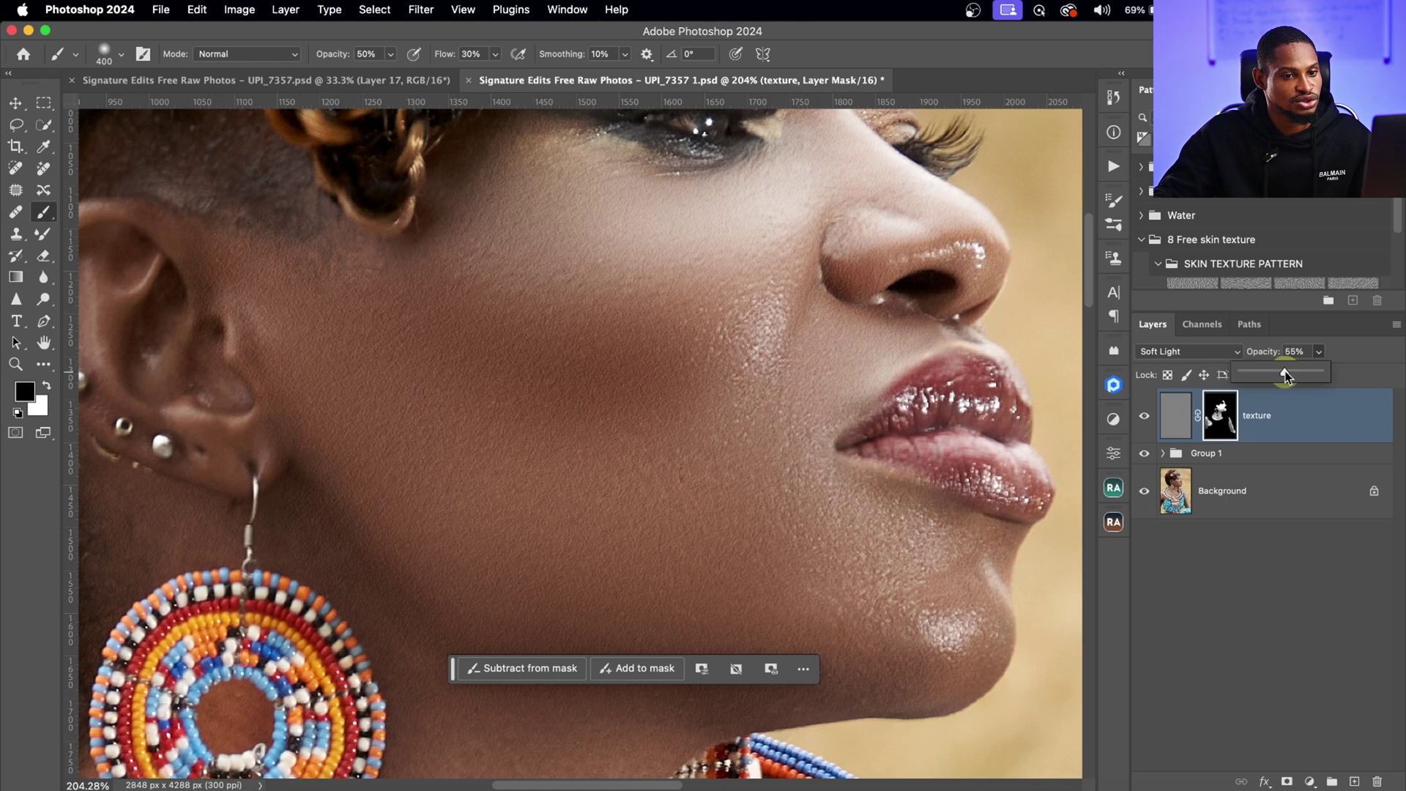
click(760, 338)
scroll(732, 334, down, 6)
scroll(806, 410, up, 6)
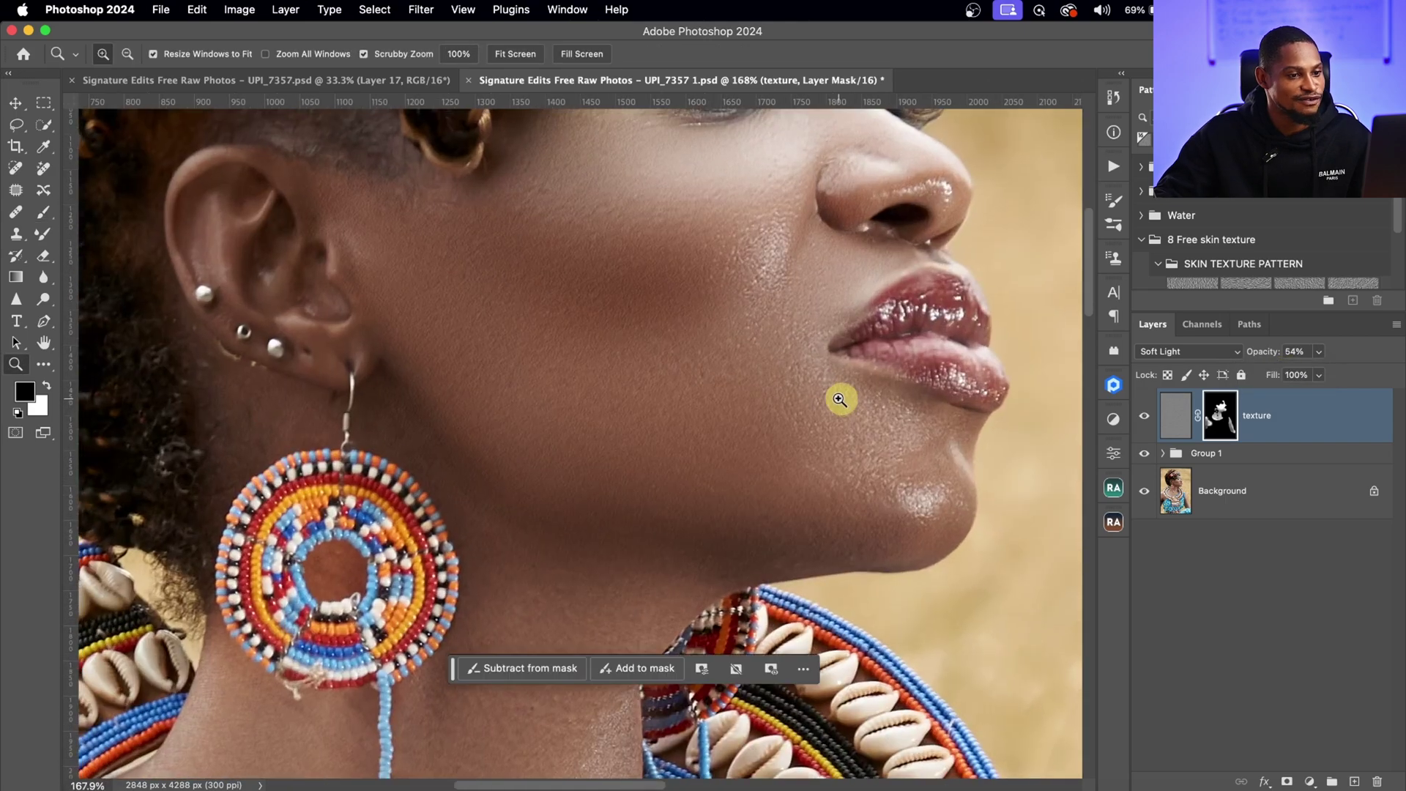
Step: Hide and re-show the texture layer to compare the face with and without it
click(1141, 416)
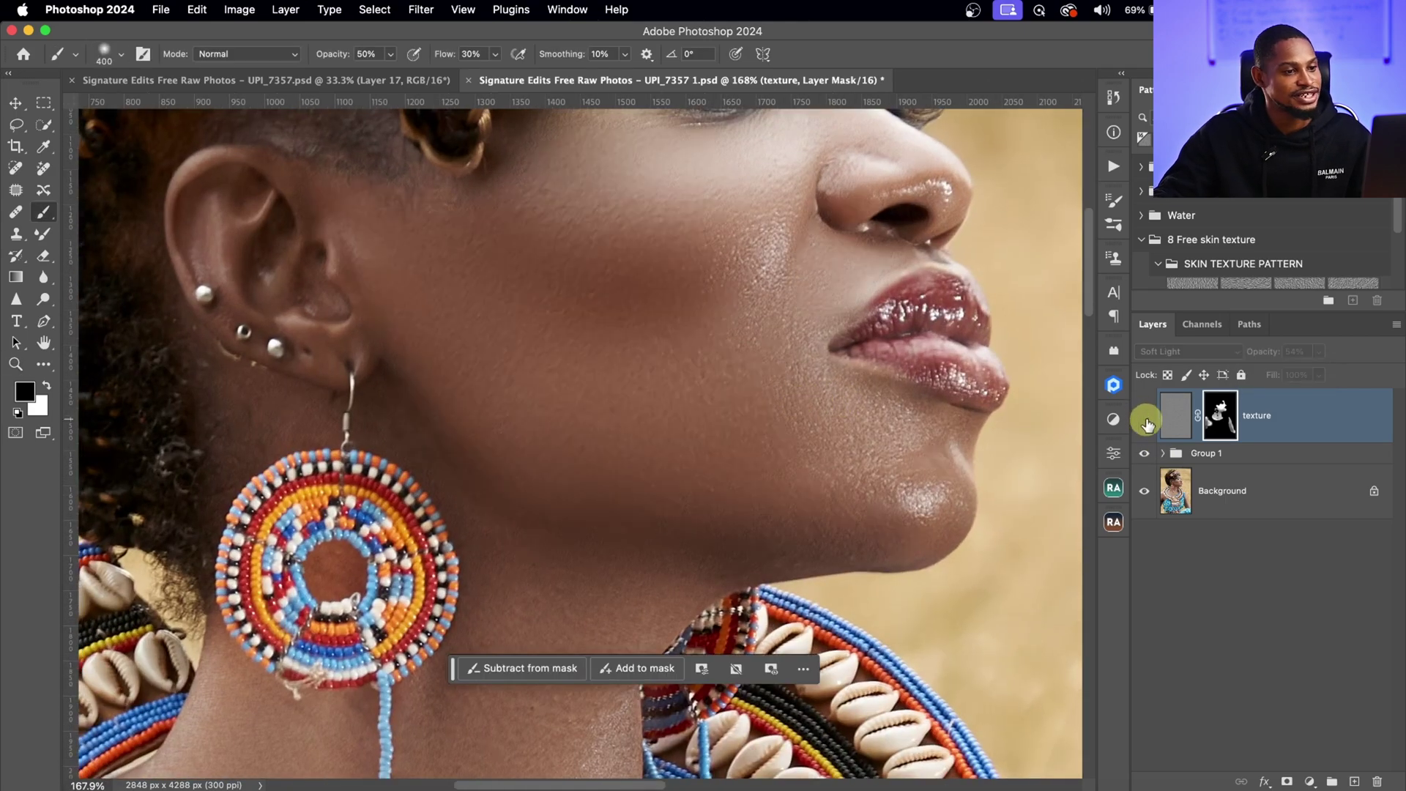
click(1145, 418)
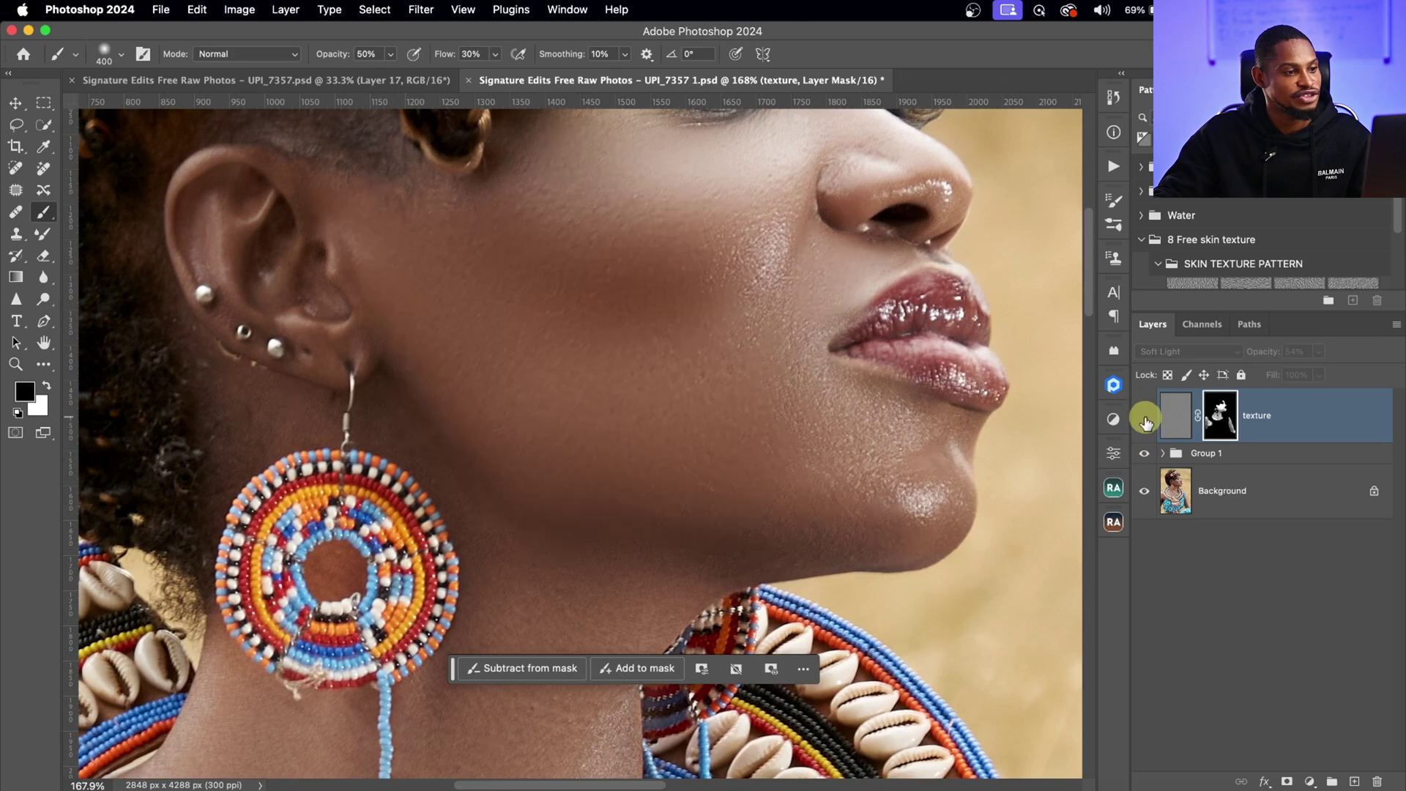
click(1146, 423)
scroll(766, 364, down, 6)
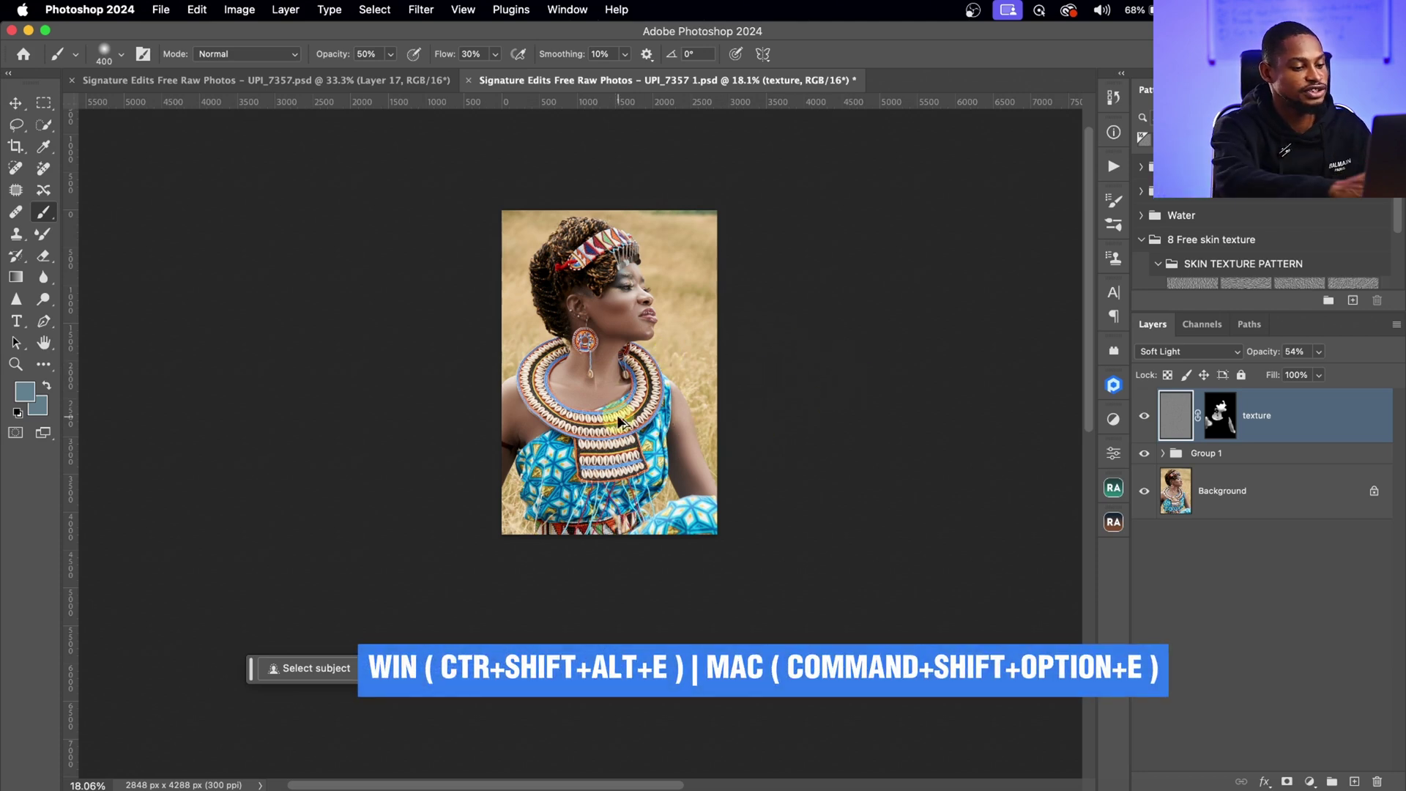
Step: Stamp visible layers into Layer 3, then trim top, bottom and right to 2606 × 3702 px
key(super+shift+alt+e)
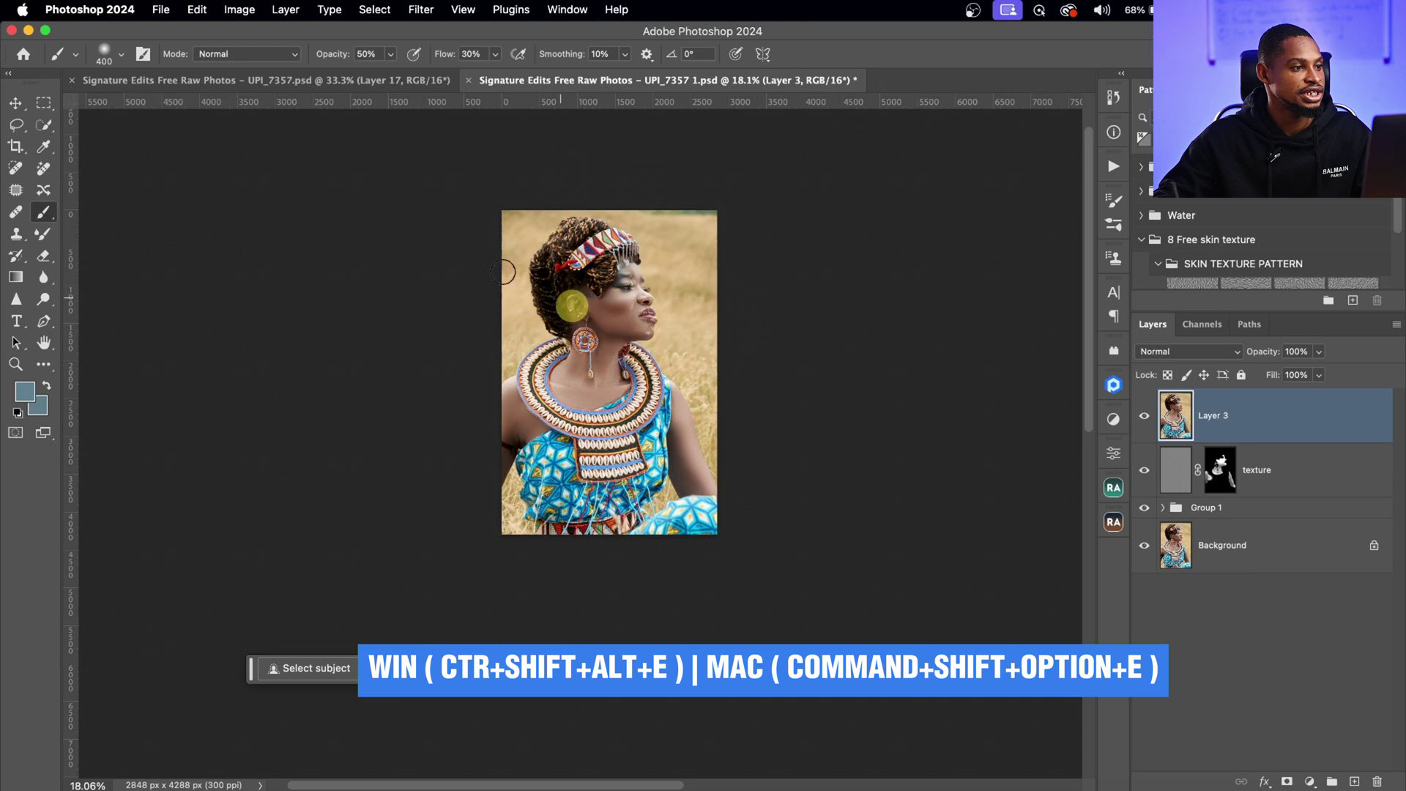
click(16, 146)
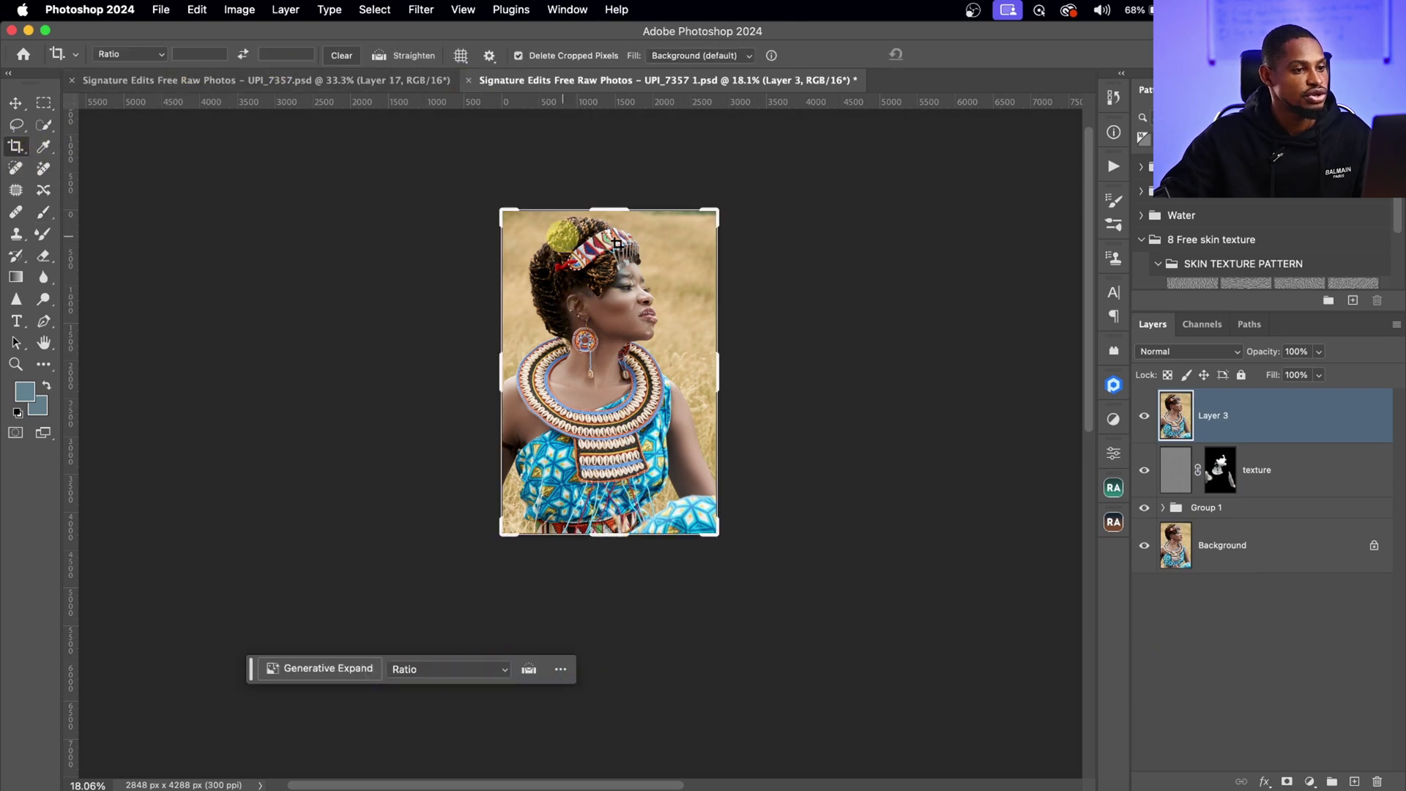
drag(609, 209, 608, 210)
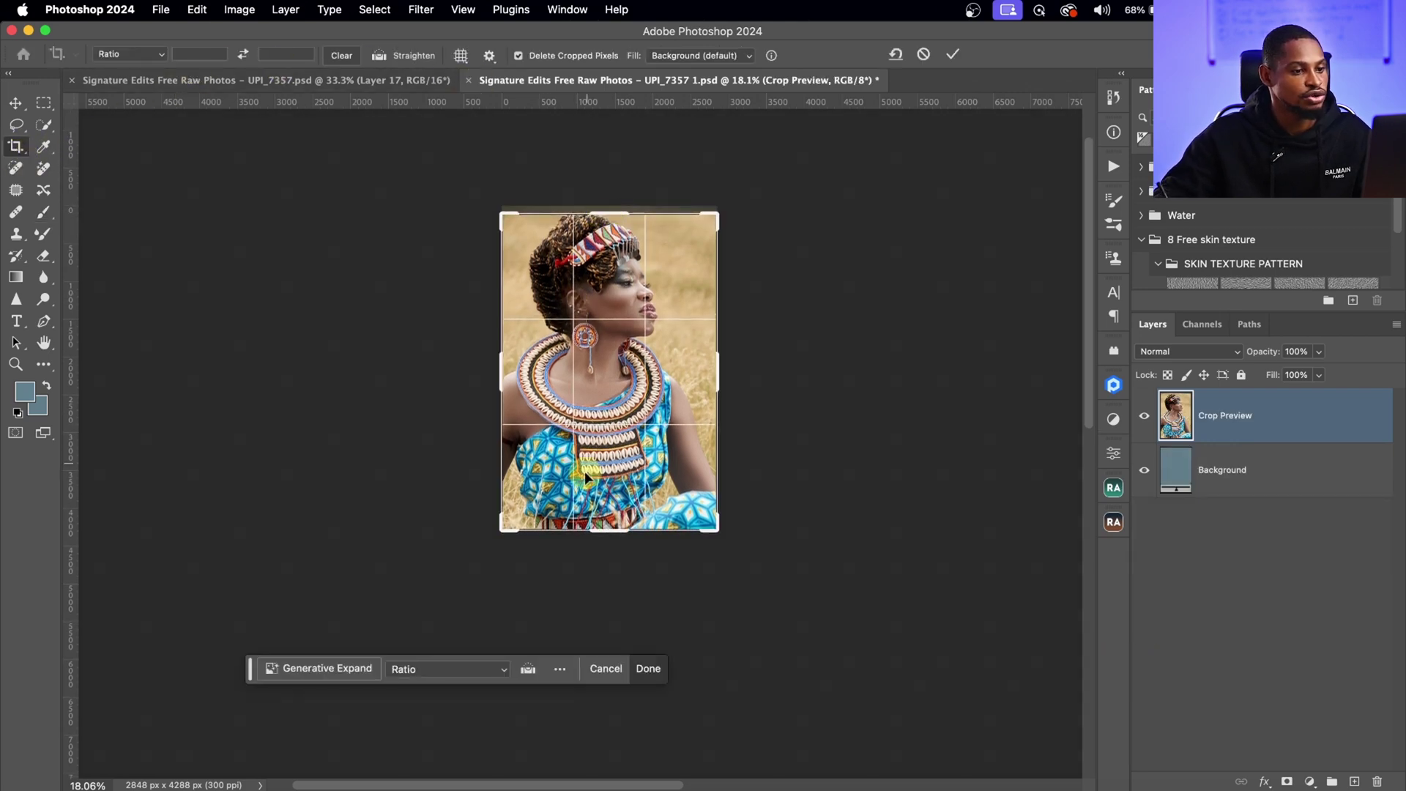
drag(607, 527, 644, 493)
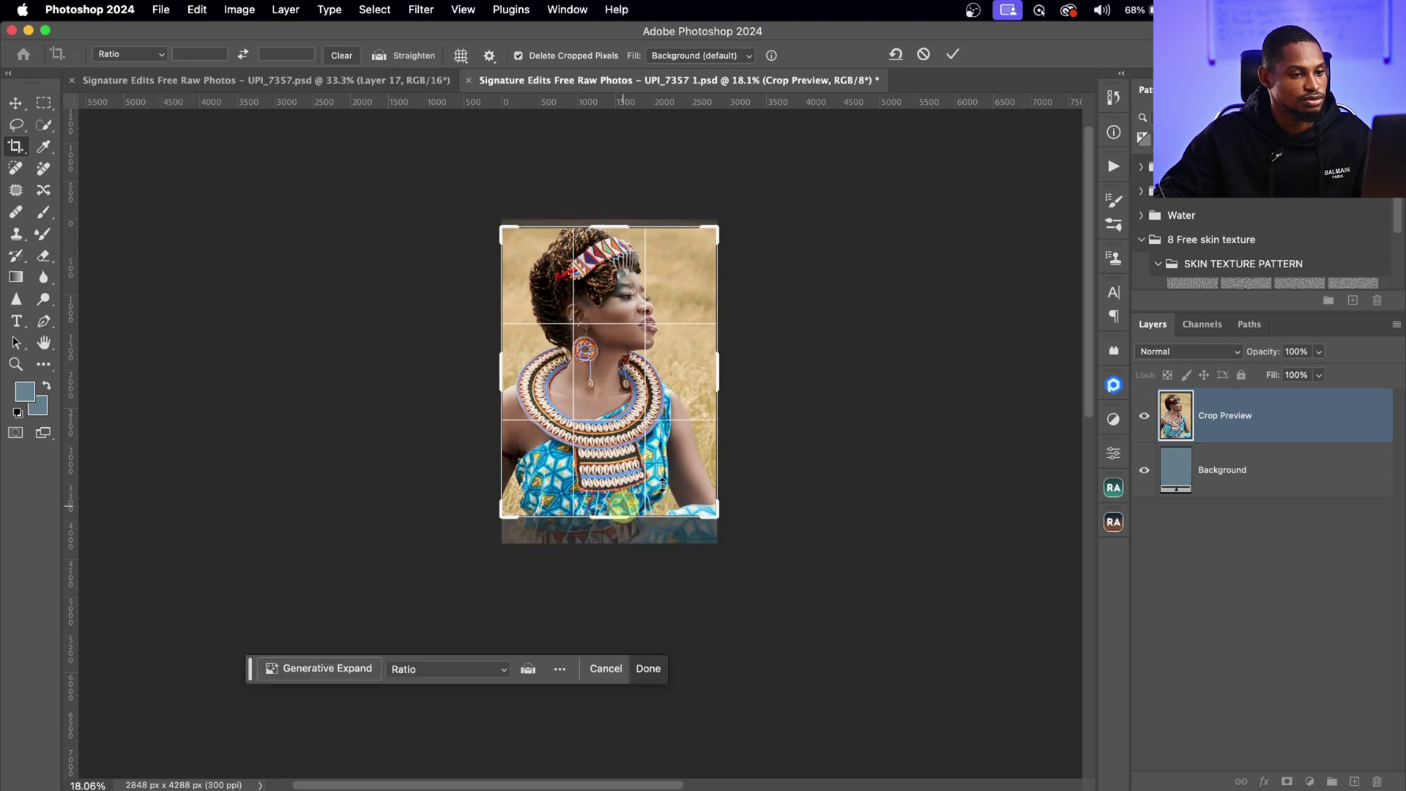
drag(718, 382, 709, 381)
drag(608, 520, 608, 517)
key(Return)
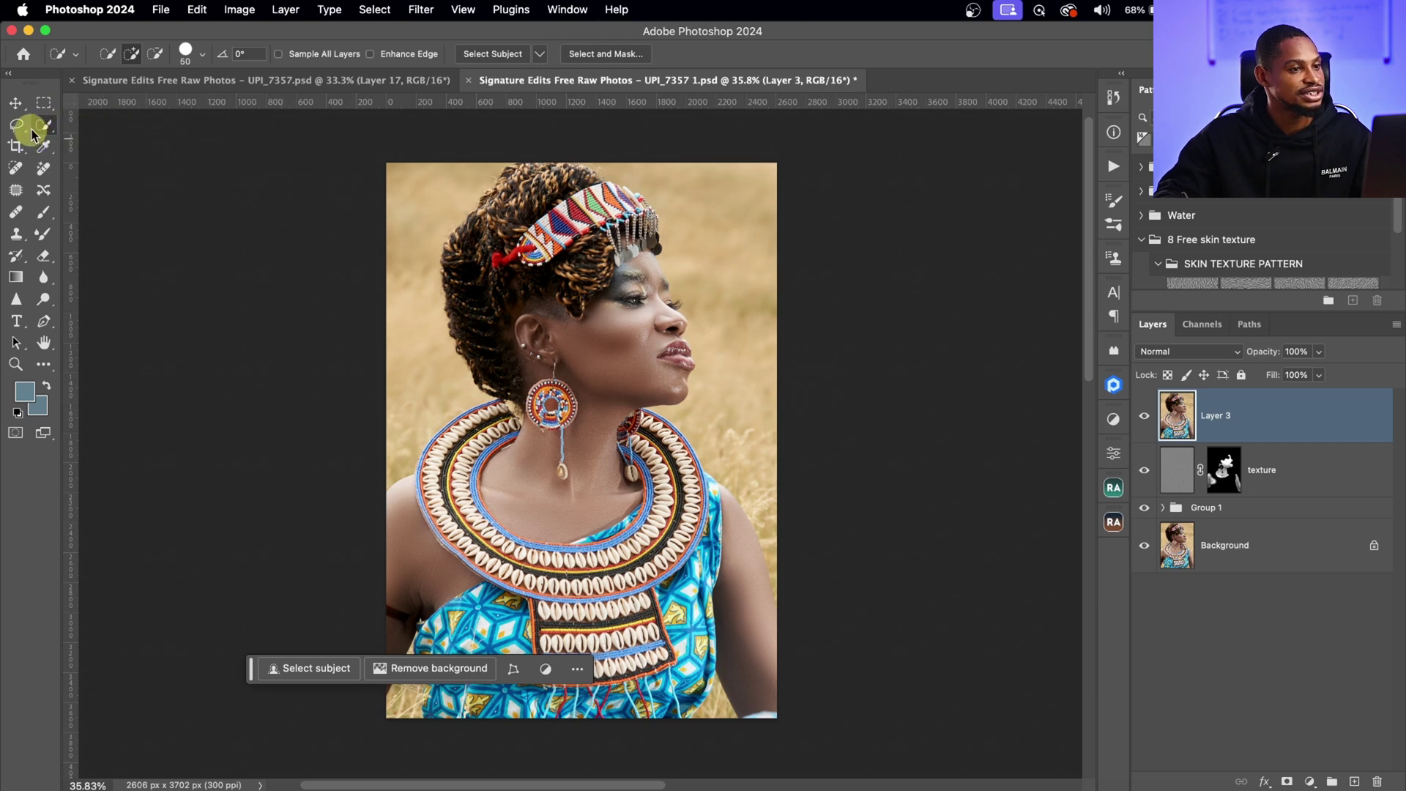
Step: Select the woman using Cloud (Detailed results) mode, then invert to the grassy background
click(542, 55)
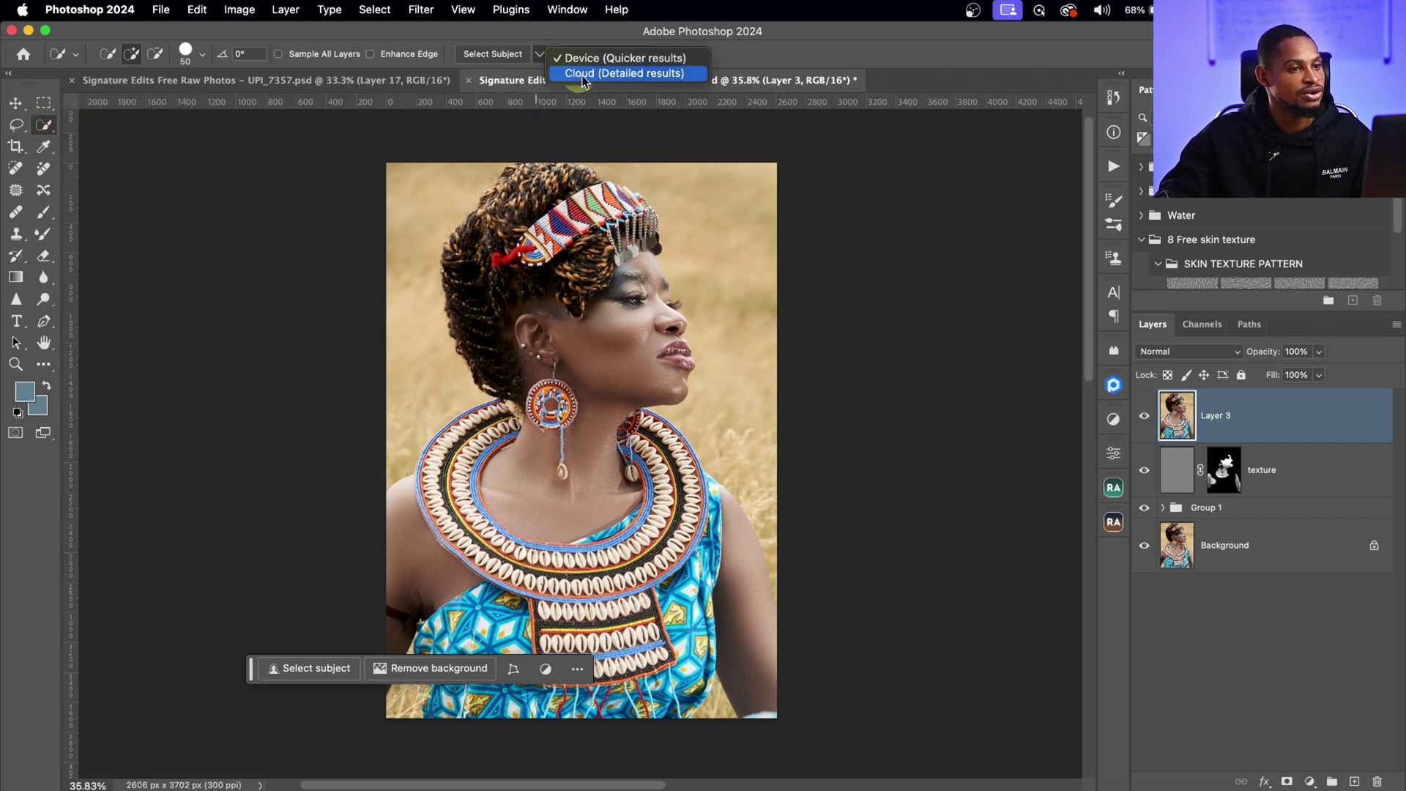
click(642, 73)
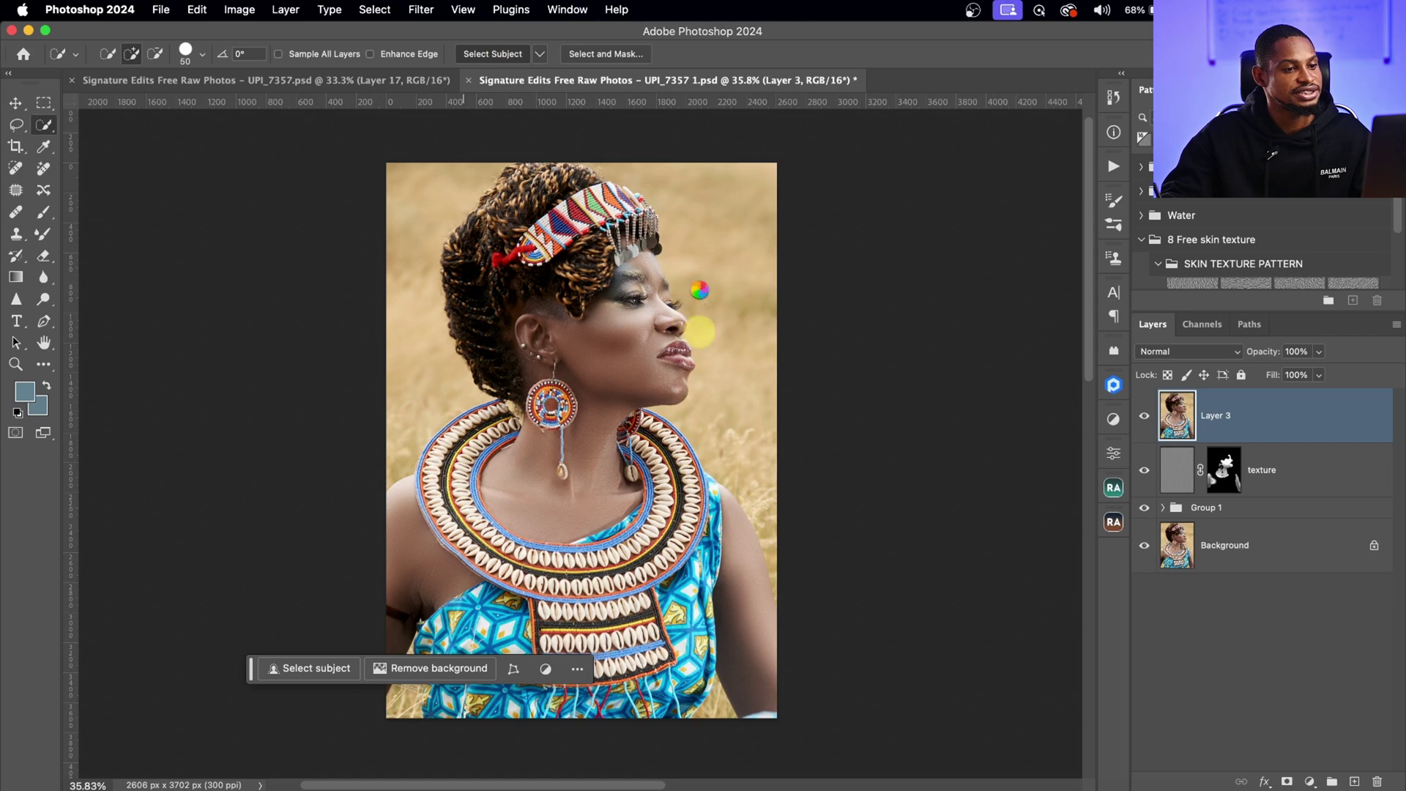
key(z)
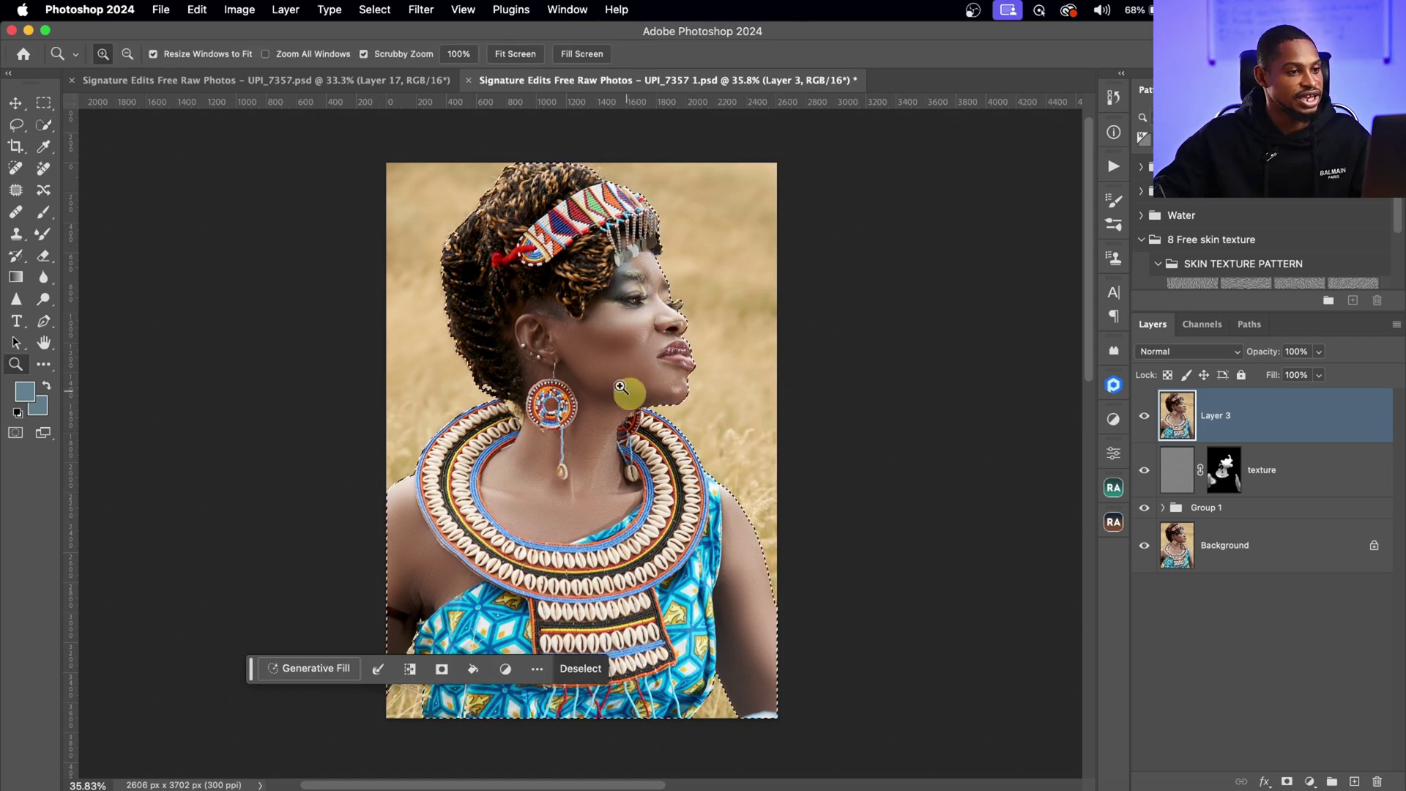
mouse_move(594, 260)
mouse_down()
mouse_move(740, 250)
mouse_move(606, 253)
mouse_up()
key(w)
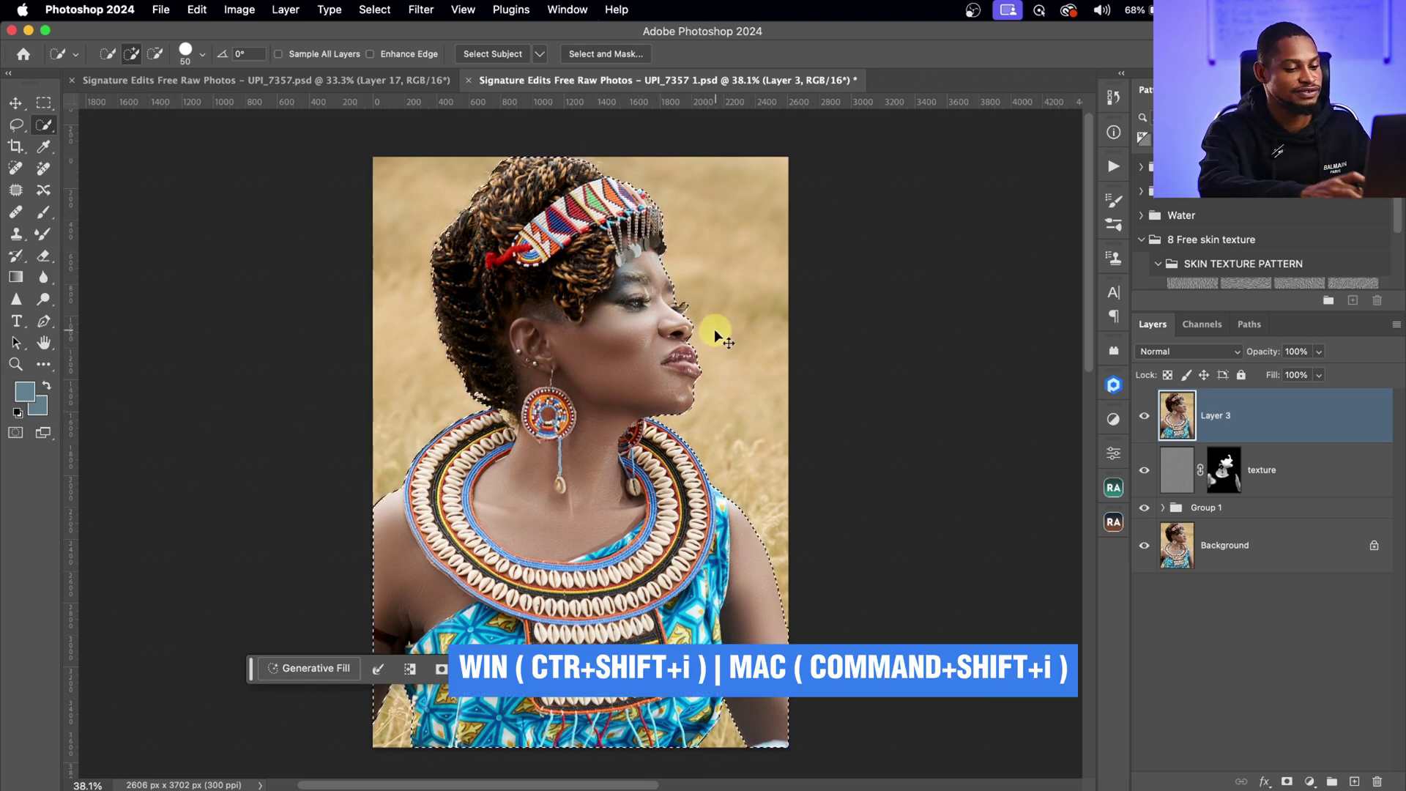
key(super+shift+i)
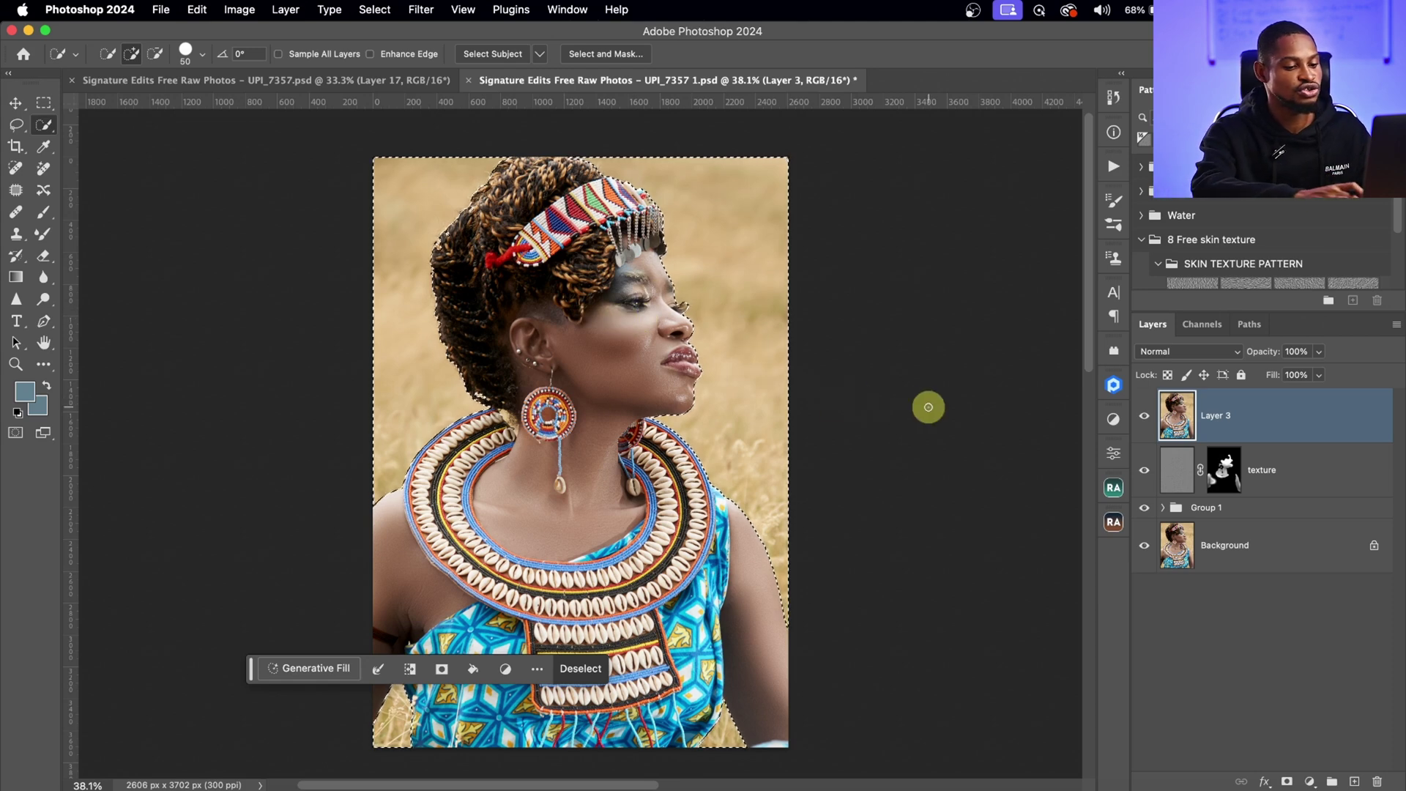
Step: Copy the selected grass to a new layer and rename the layers 'subject' and 'background'
key(super+j)
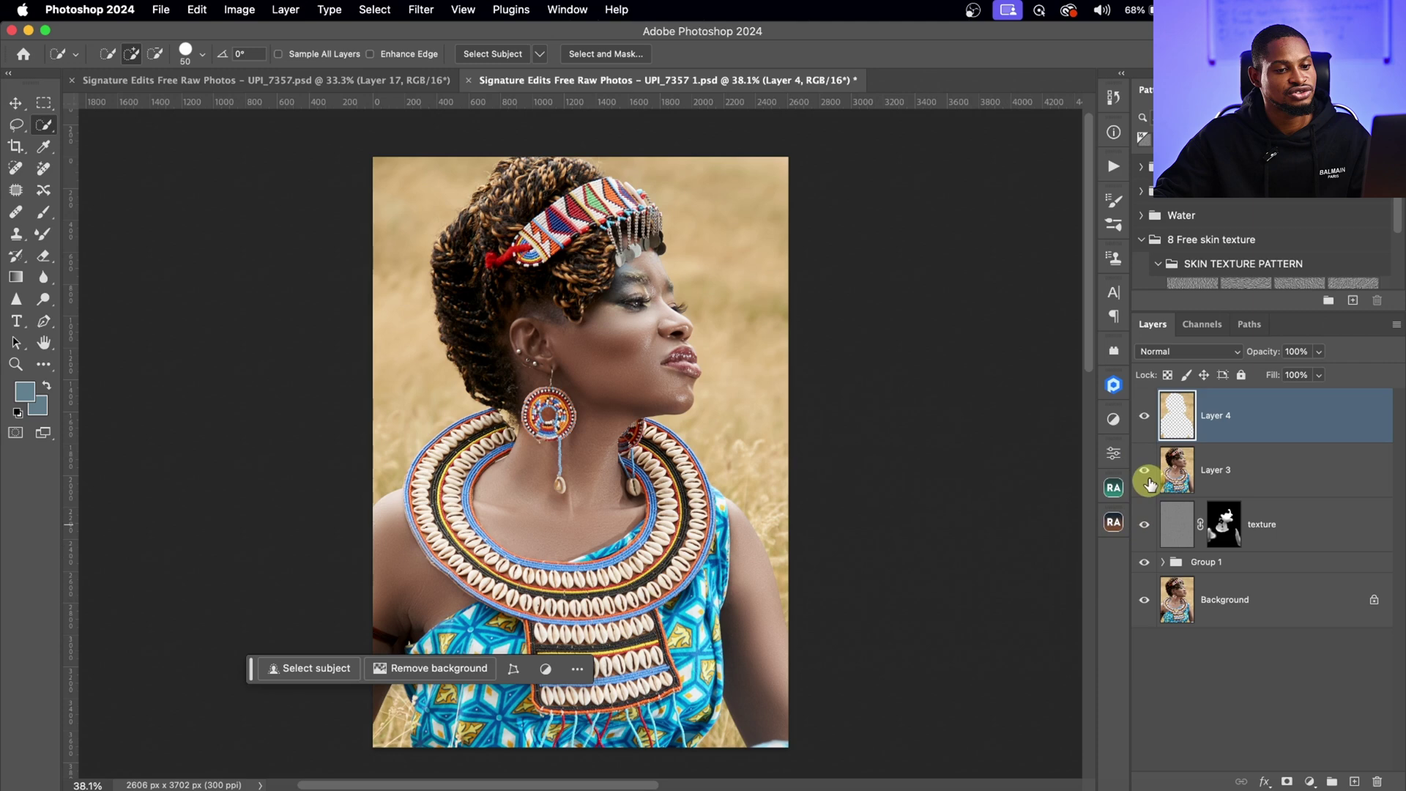
drag(1144, 571, 1146, 475)
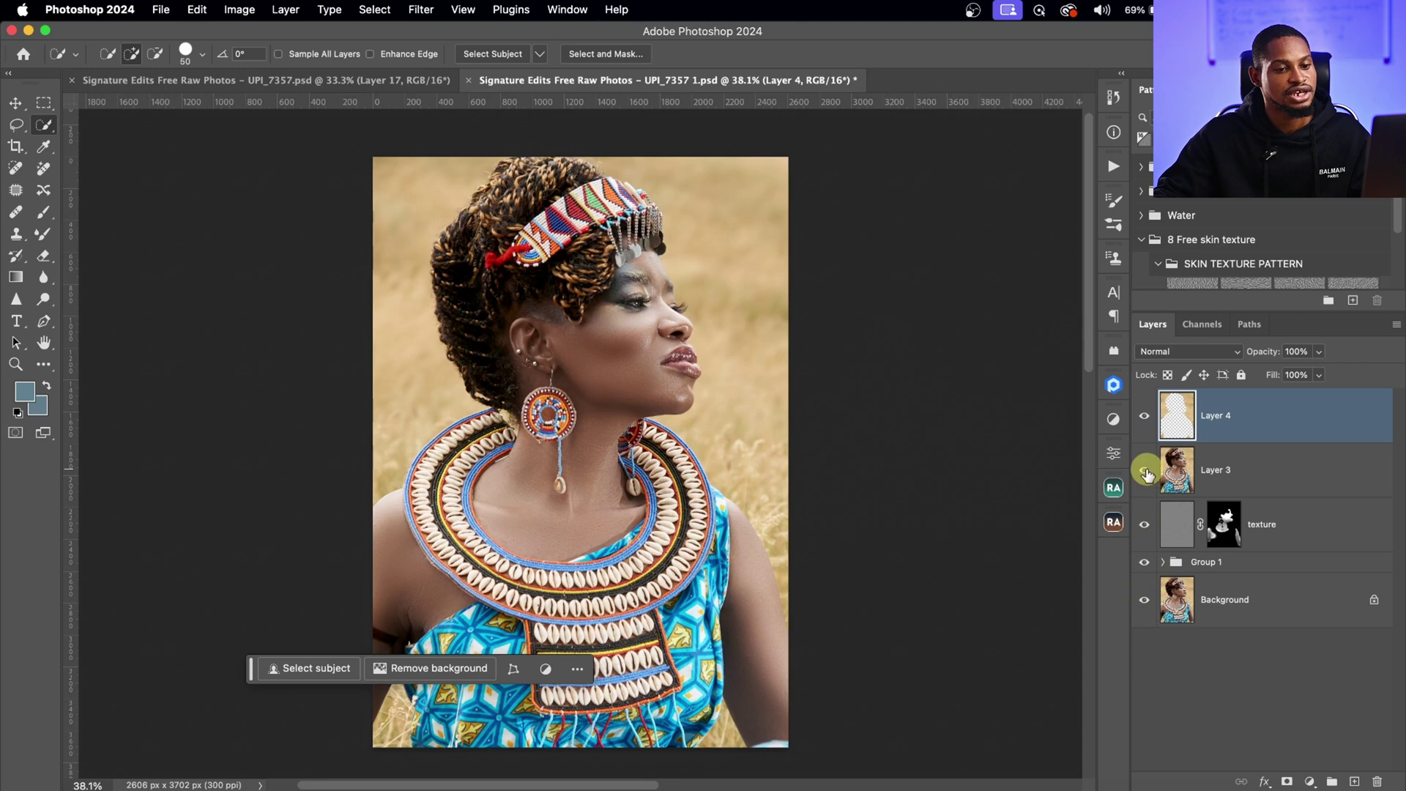
double_click(1214, 470)
text(su)
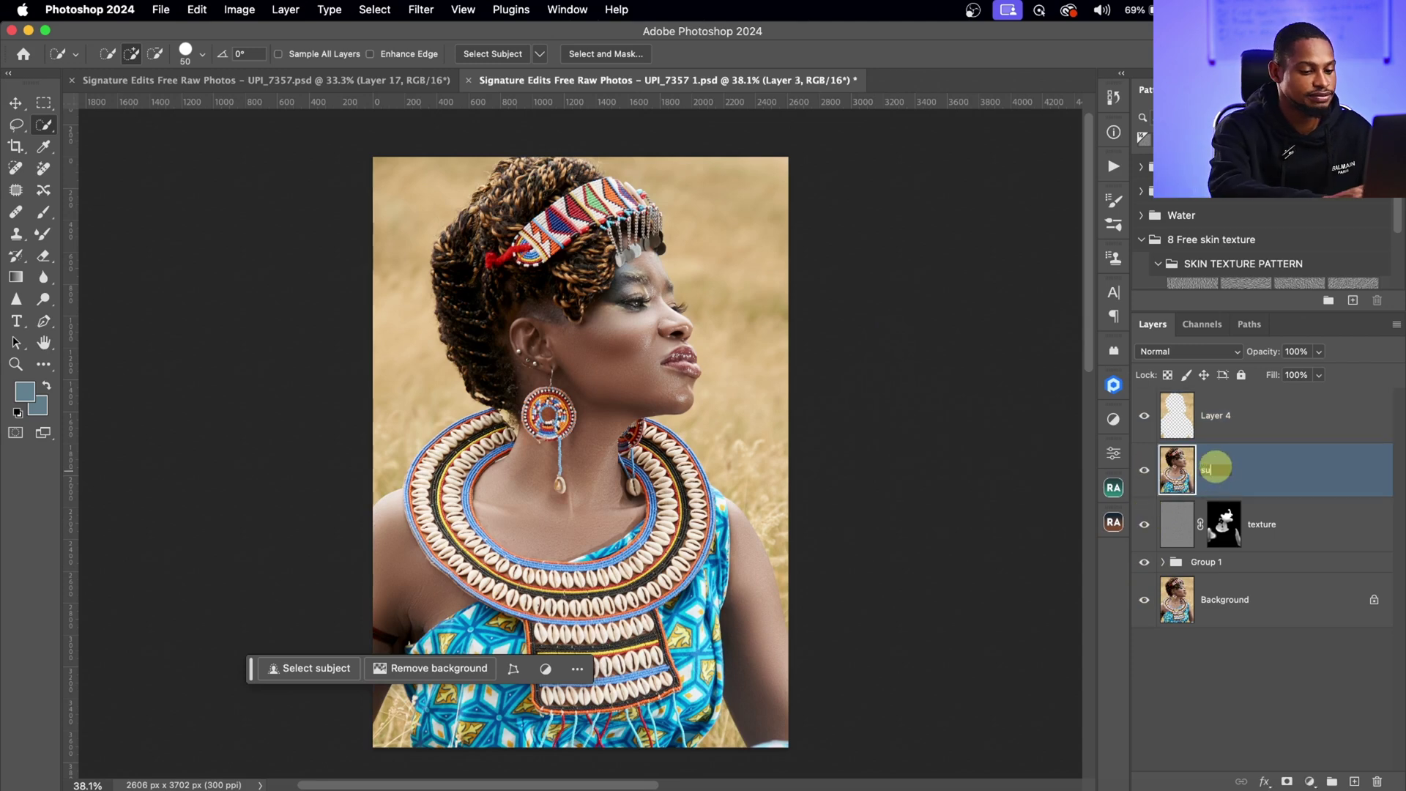
text(bject)
key(Return)
double_click(1219, 416)
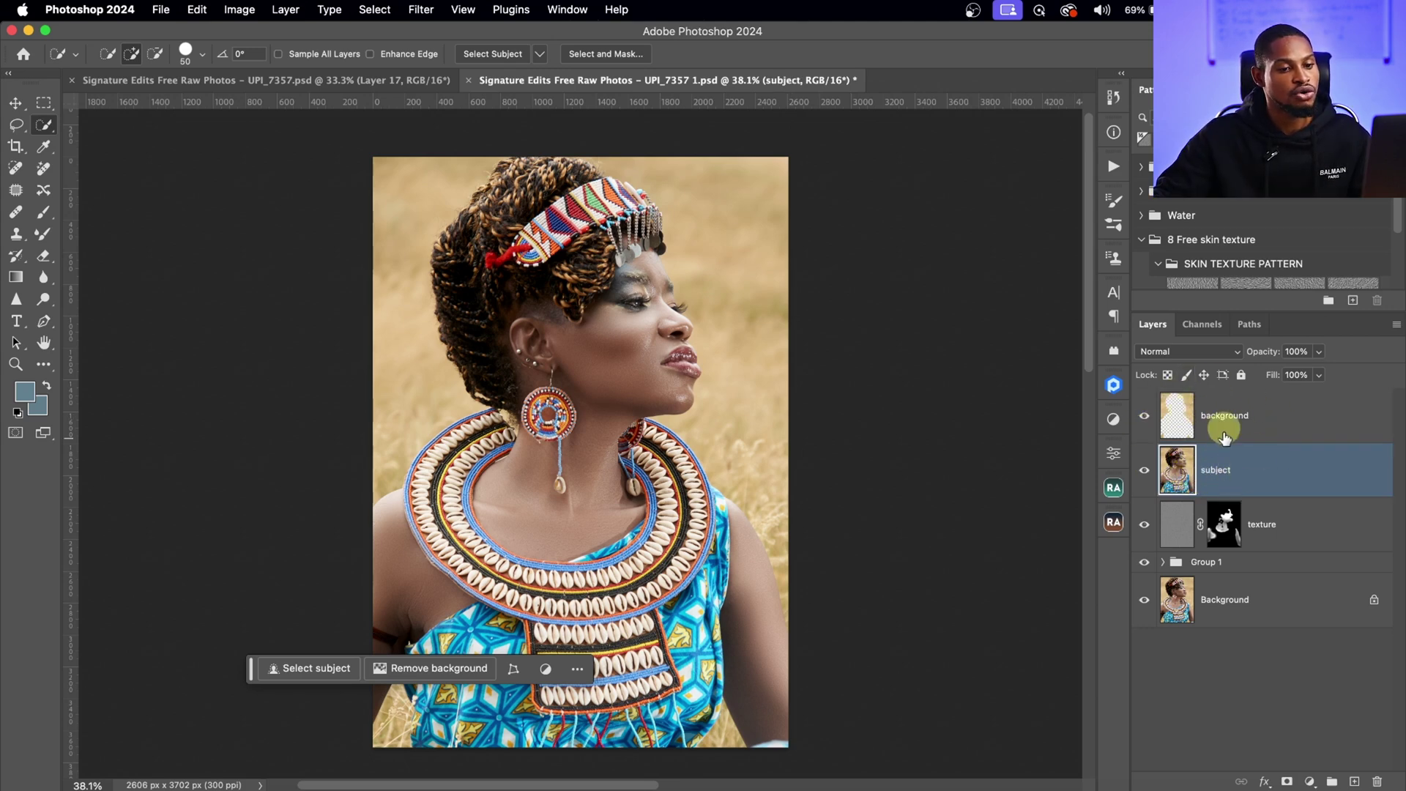
Step: Load the background layer as a selection, invert it, and mask the subject layer with it
super+click(1177, 415)
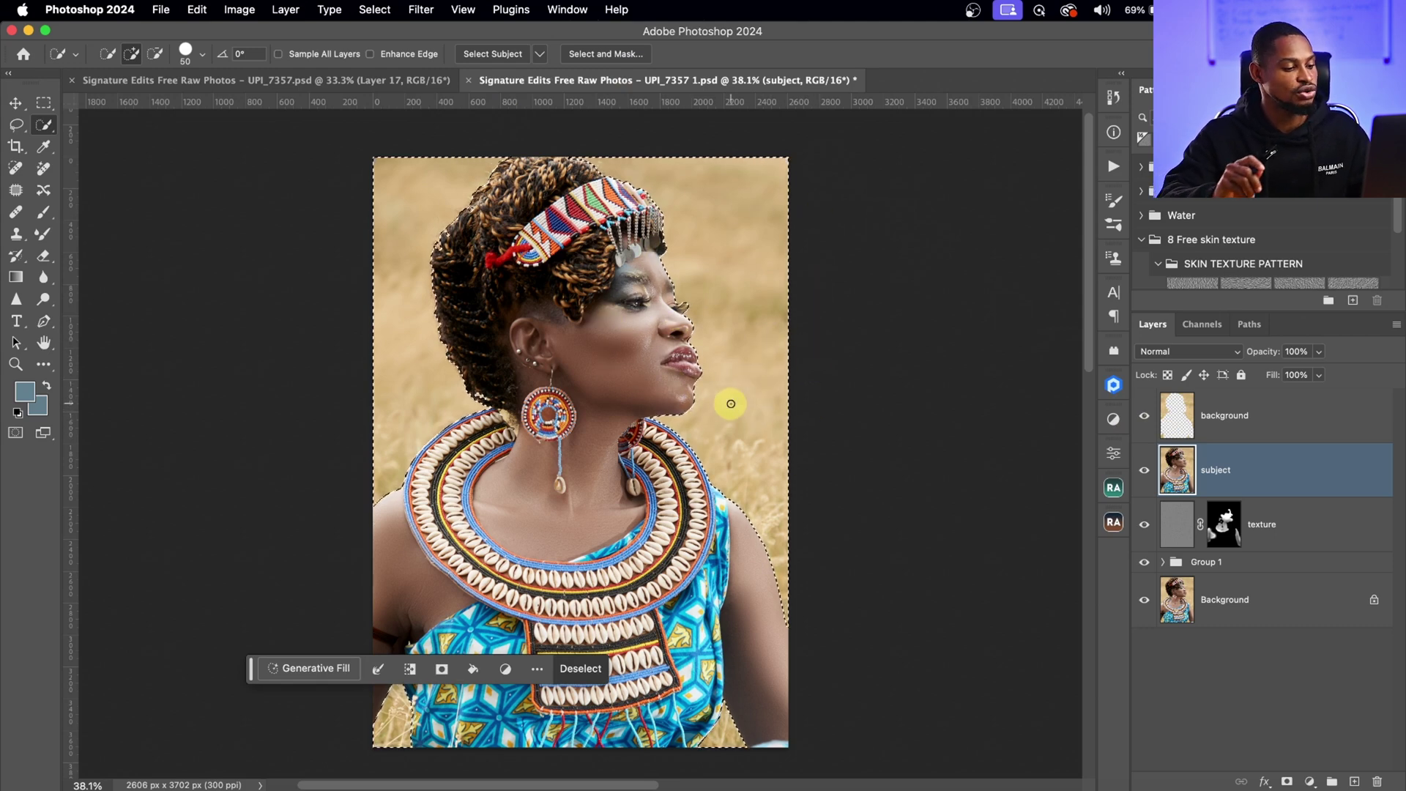
key(super+shift+i)
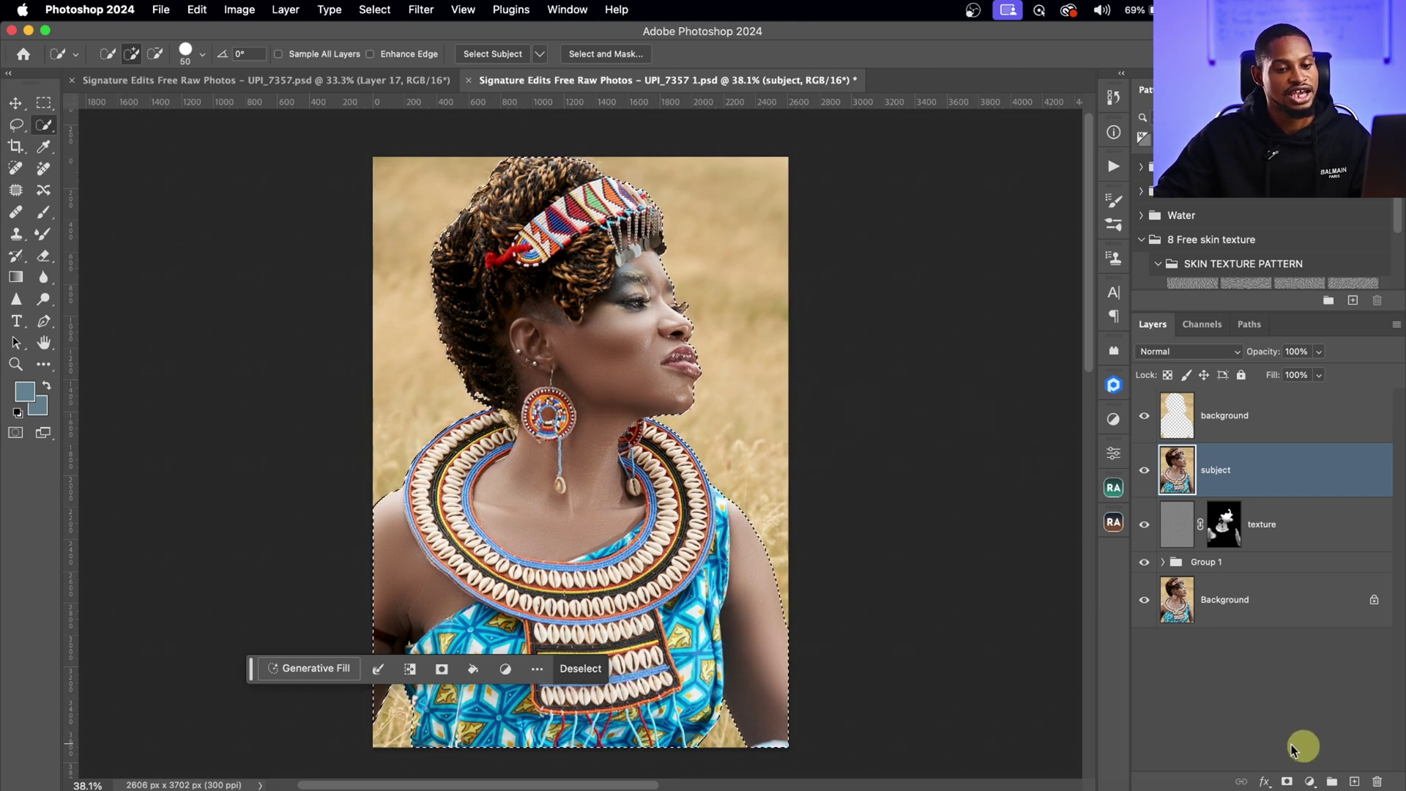
click(1287, 782)
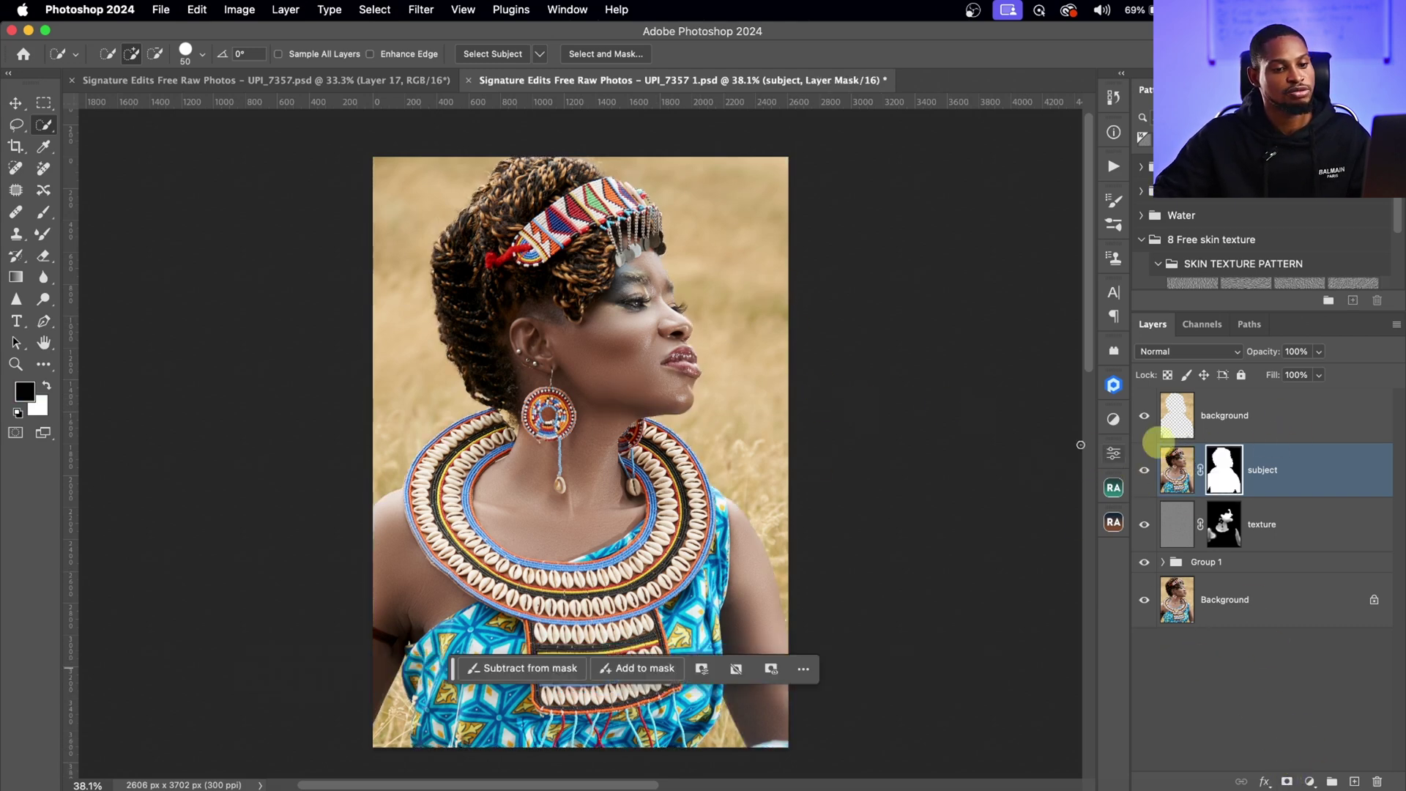
Step: Move the background layer below subject and add a Solid Color fill layer
click(1267, 419)
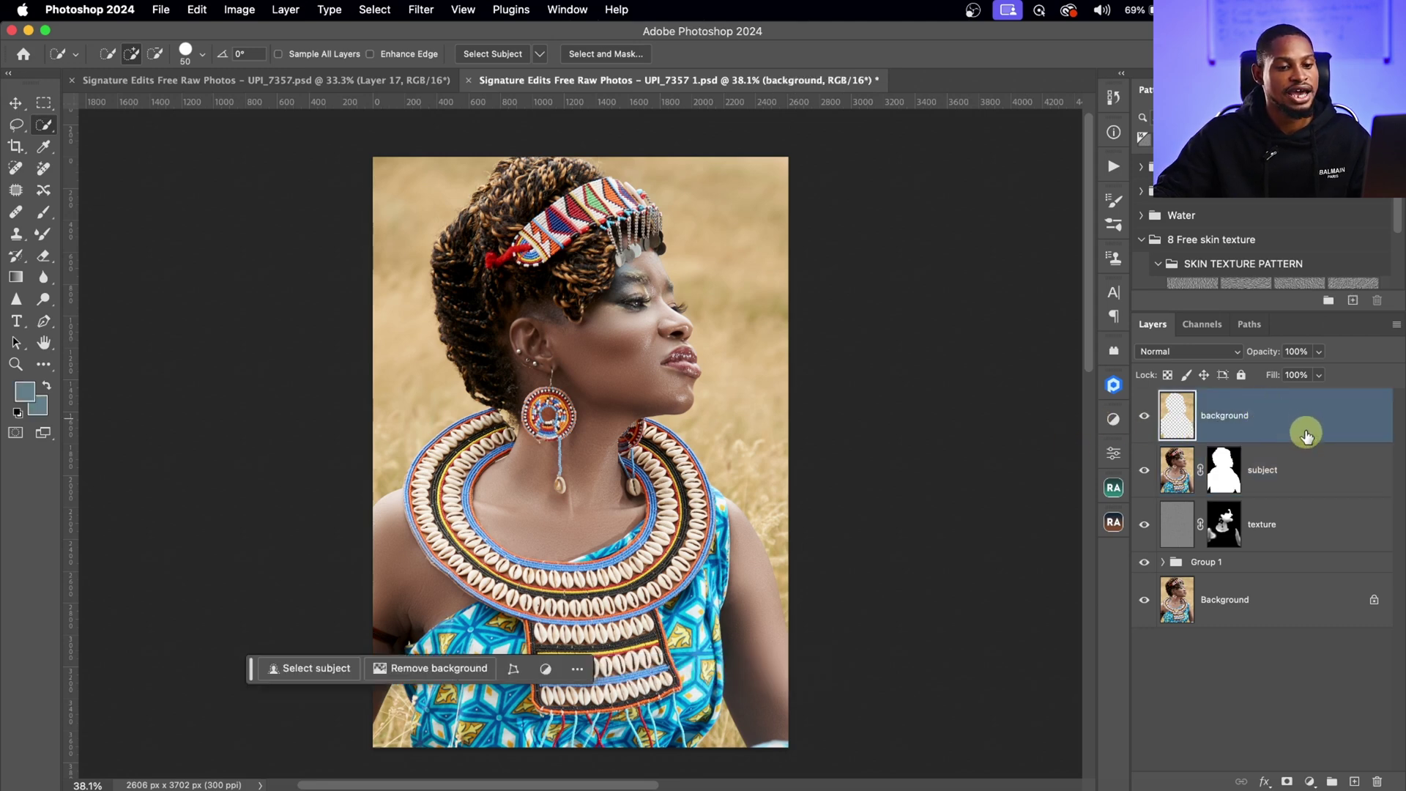
drag(1307, 437, 1299, 487)
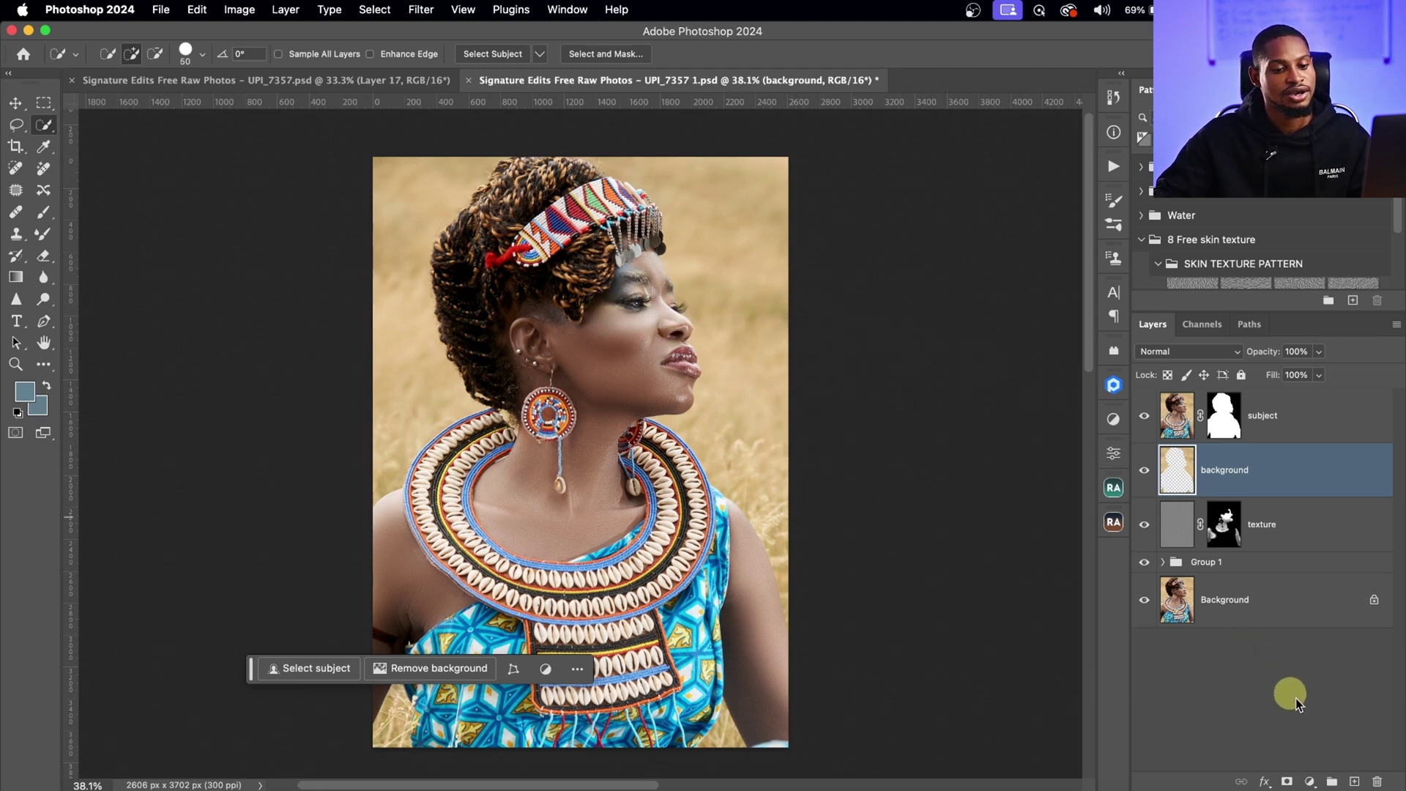
click(1309, 781)
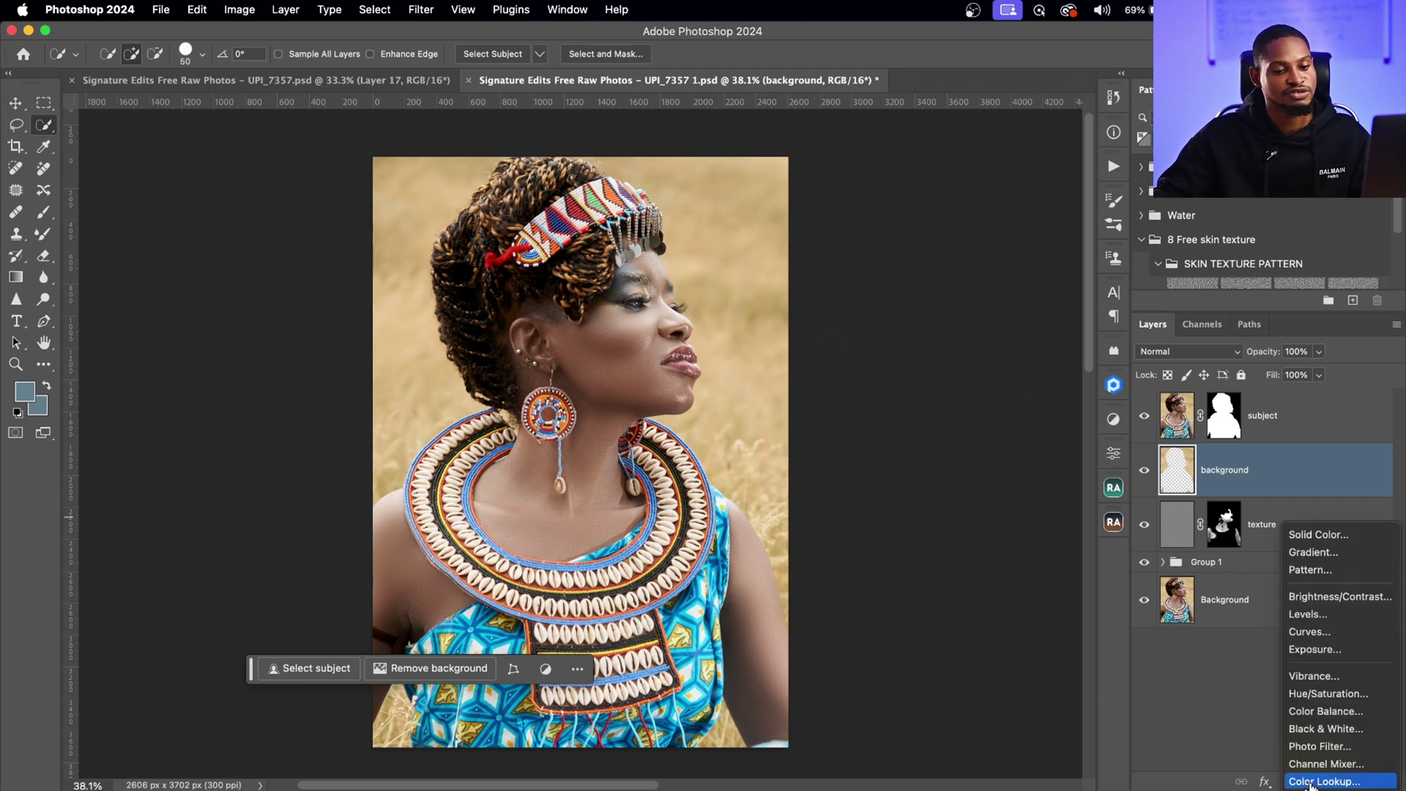
click(1319, 537)
Step: Choose dark teal #0e7588 as the fill colour
mouse_move(1009, 324)
mouse_down()
mouse_move(1042, 322)
mouse_move(1073, 357)
mouse_up()
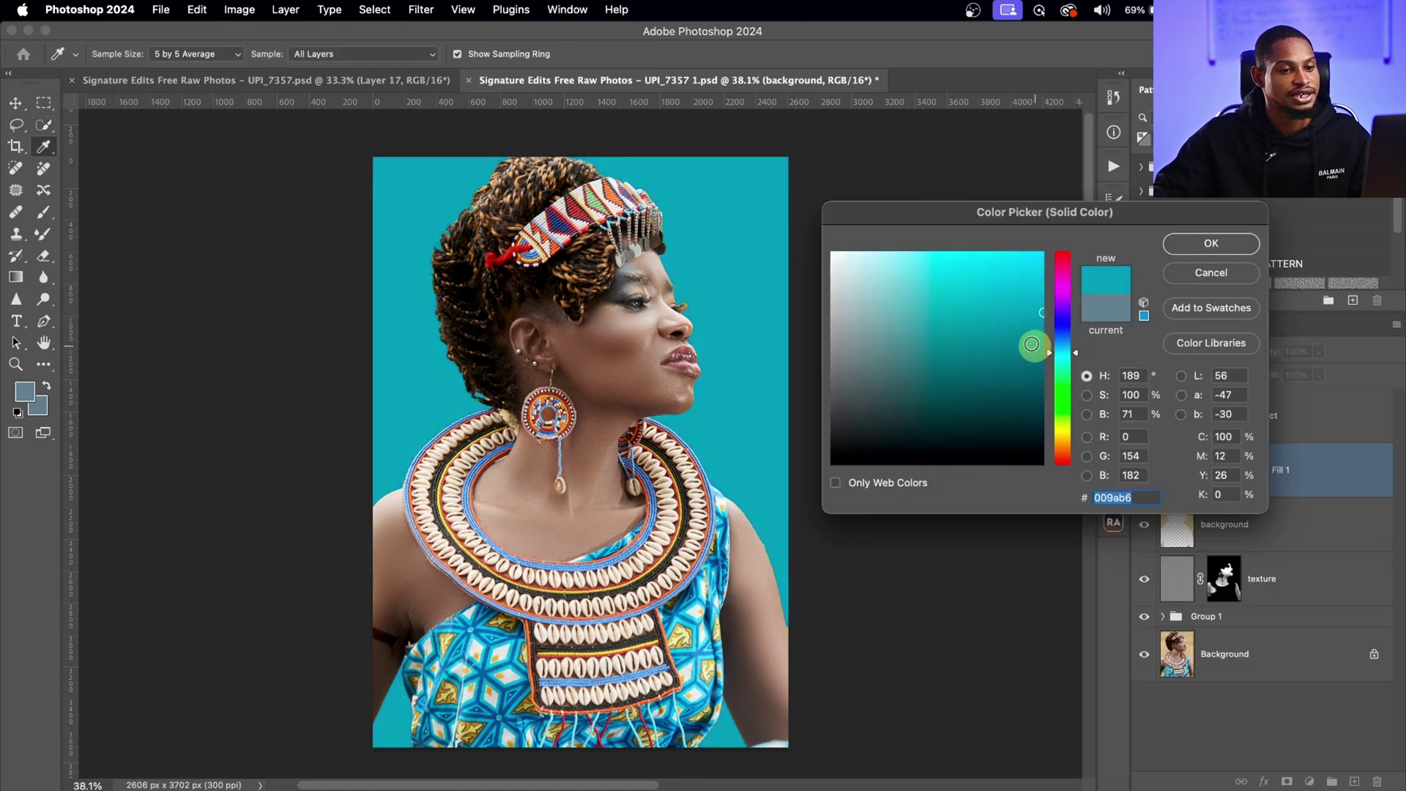
drag(1039, 312, 1021, 353)
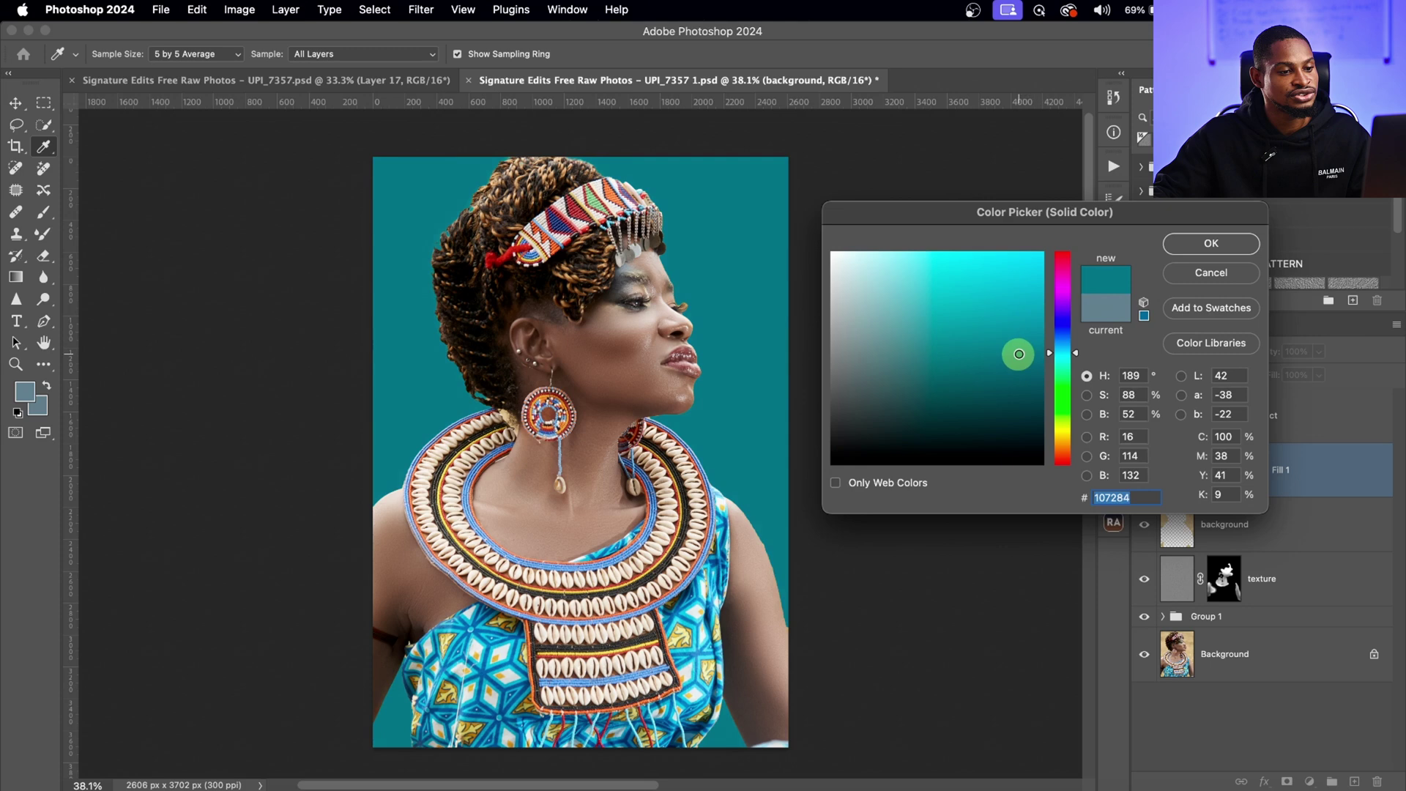
click(1211, 244)
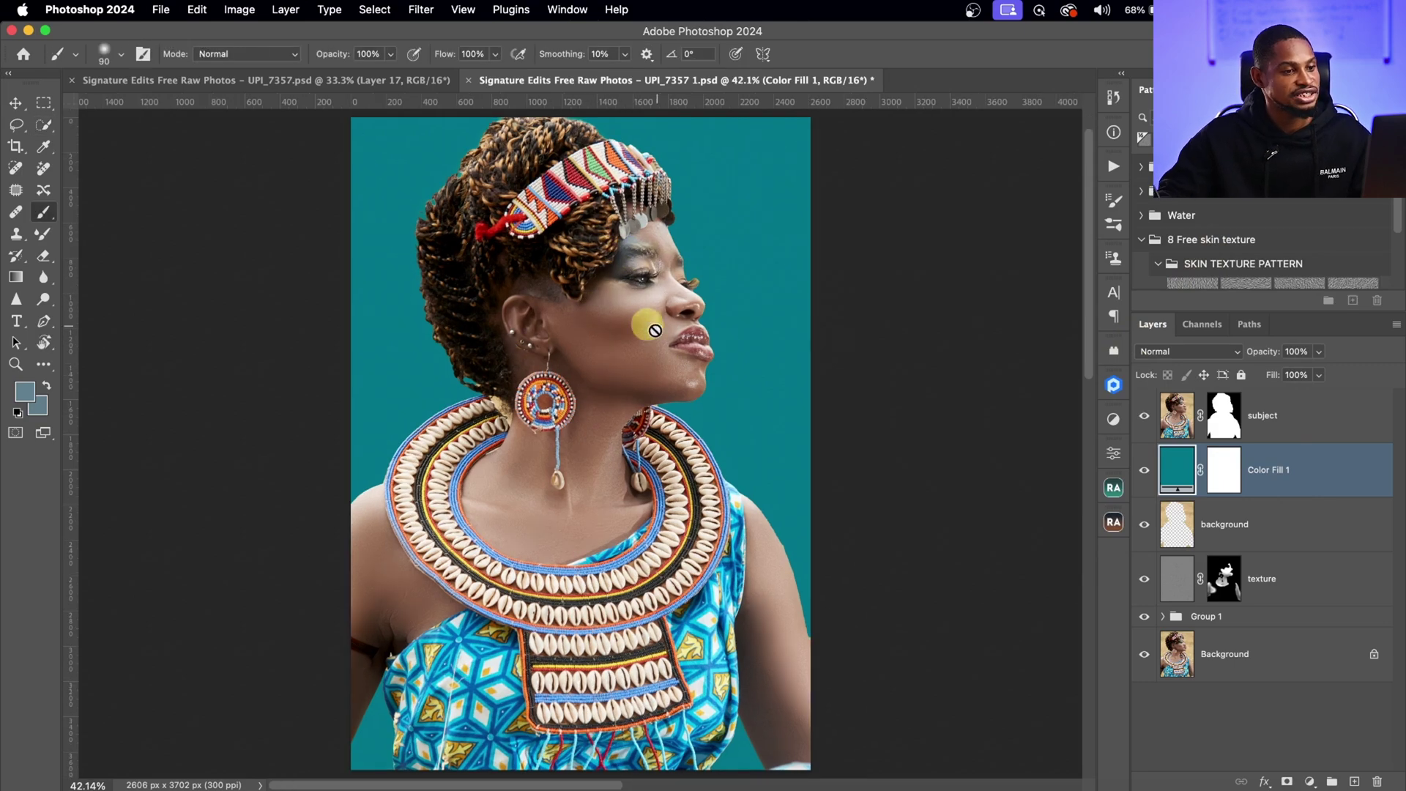
Step: Zoom in on the face and hair and select the subject layer's mask
key(z)
drag(668, 356, 640, 334)
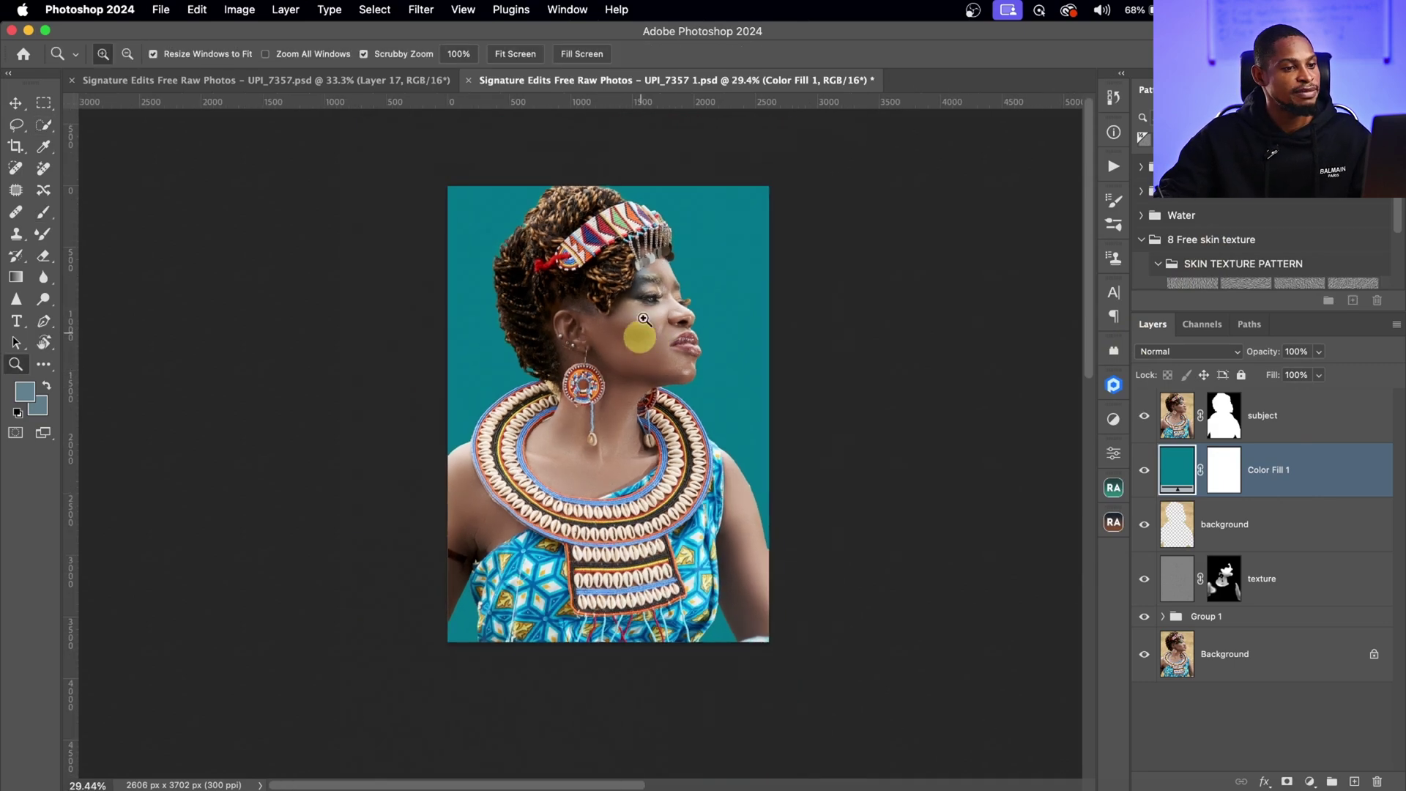
drag(624, 188, 653, 172)
key(b)
click(1223, 416)
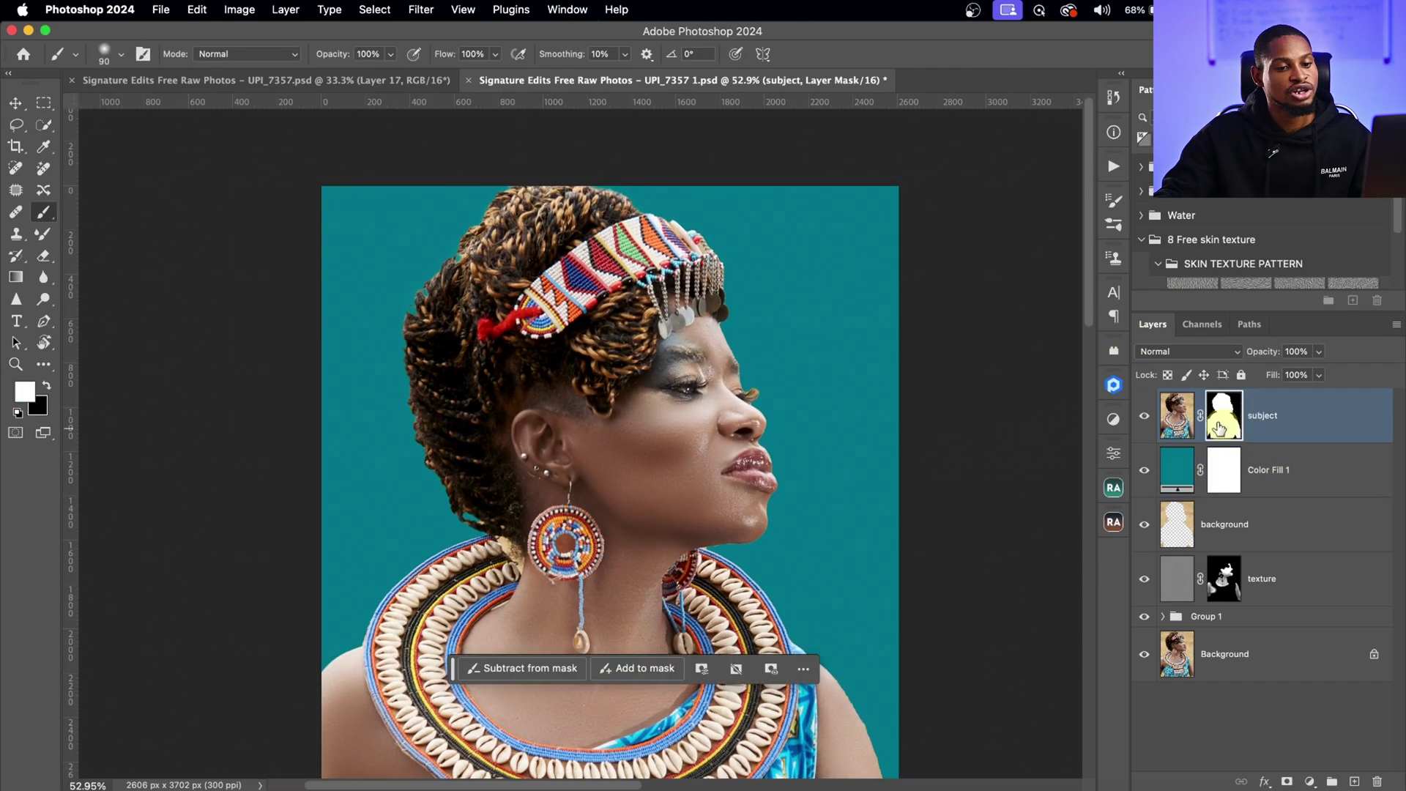
key(z)
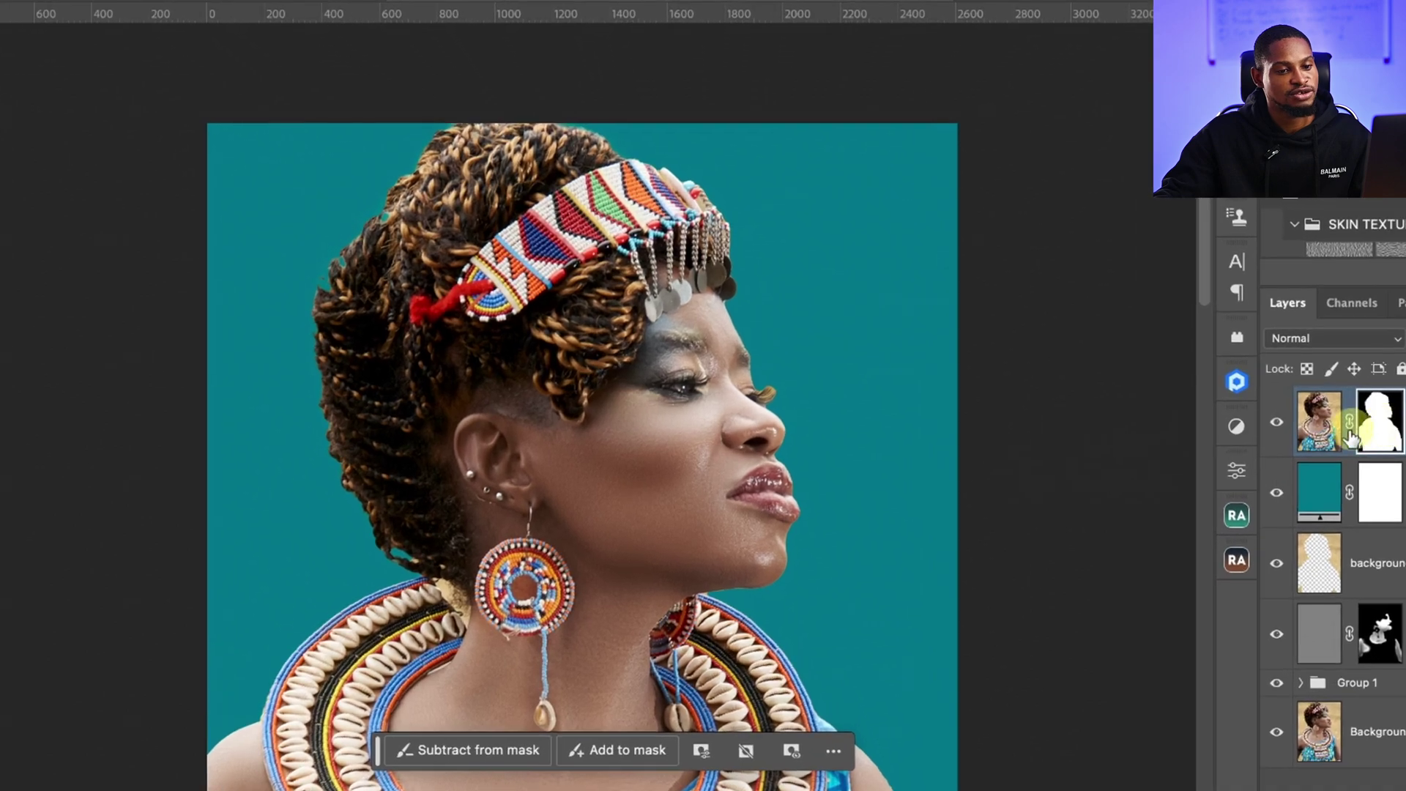
Step: In Select and Mask, refine the top and left hair edges with an enlarged Refine Edge Brush
double_click(1397, 434)
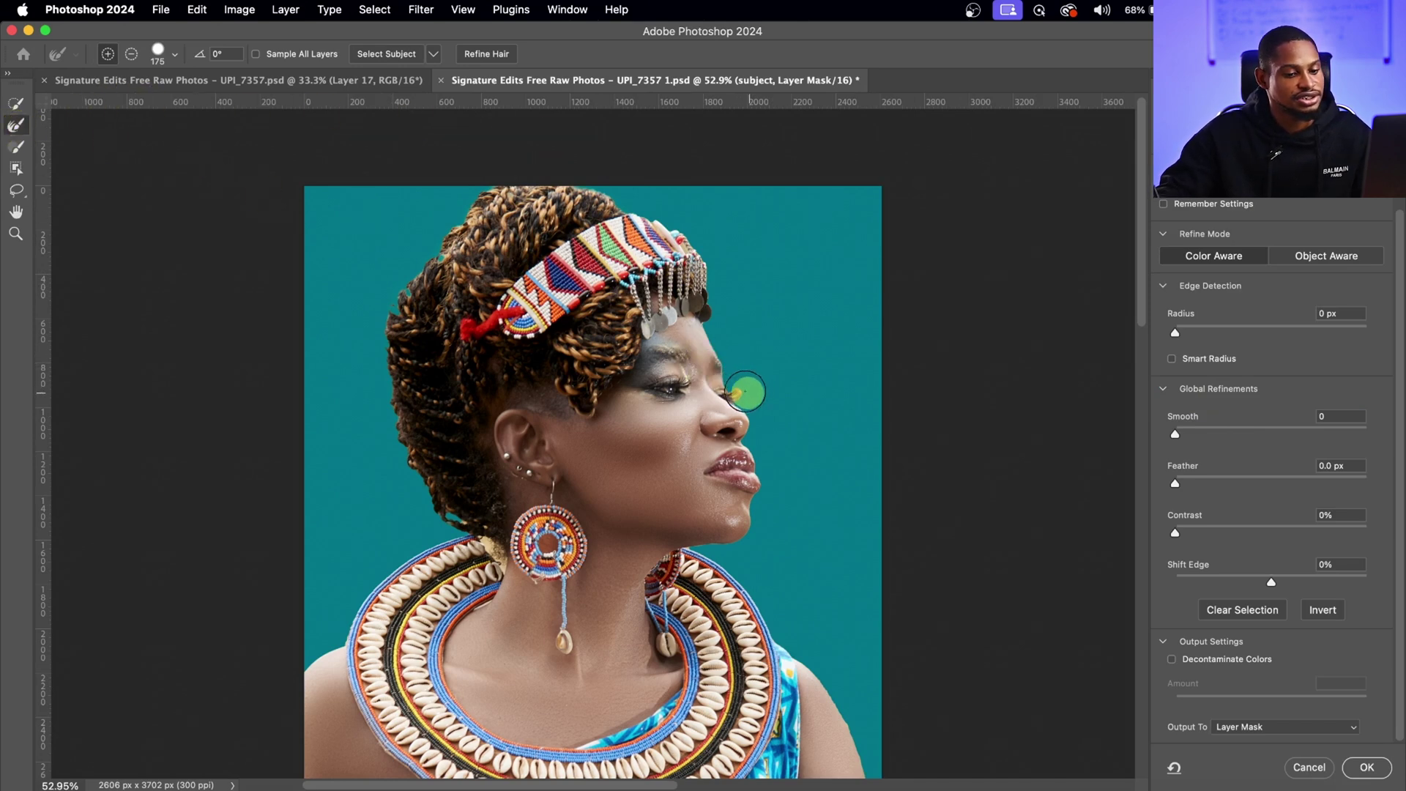
key(bracketright)
key(bracketright)
key(bracketright)
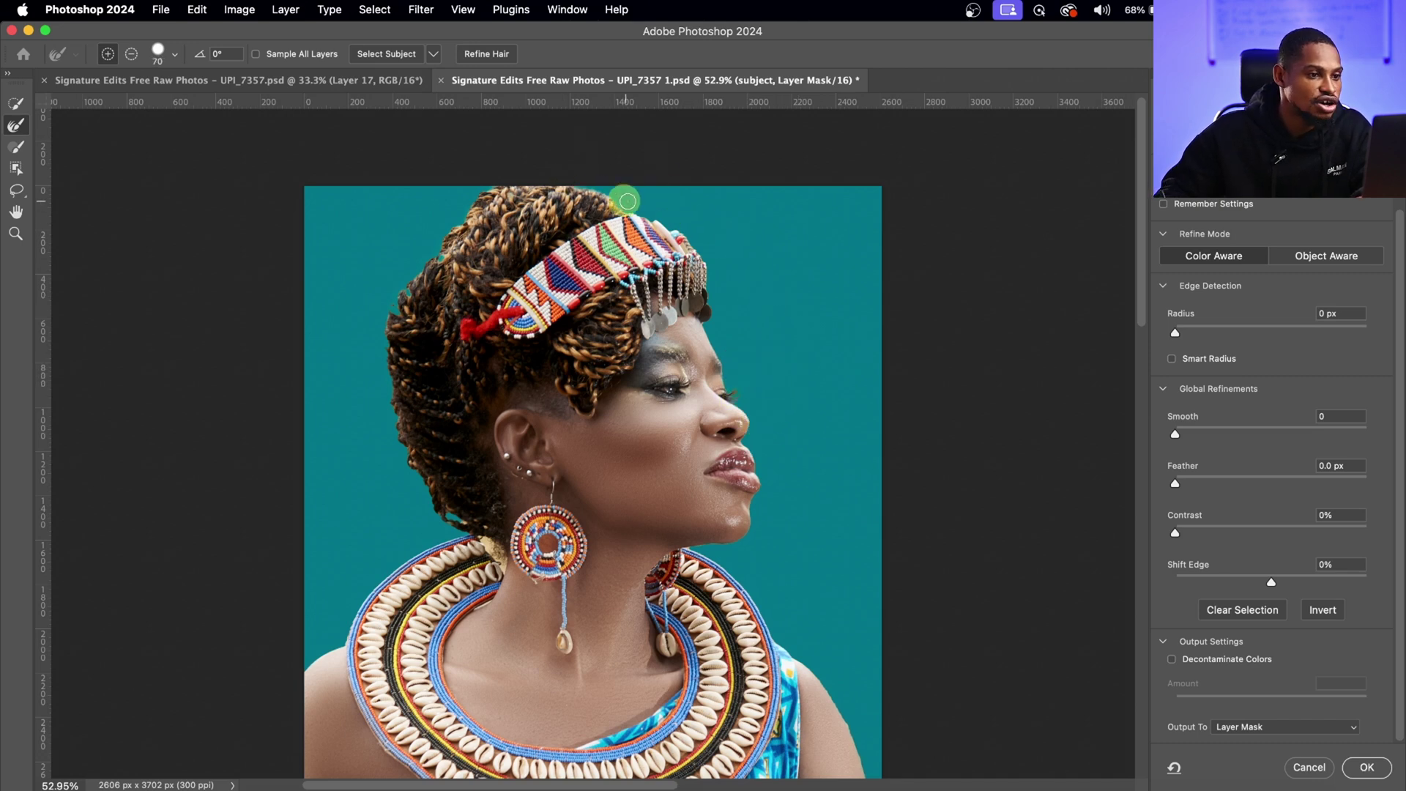
mouse_move(621, 197)
mouse_down()
mouse_move(581, 180)
mouse_move(473, 197)
mouse_up()
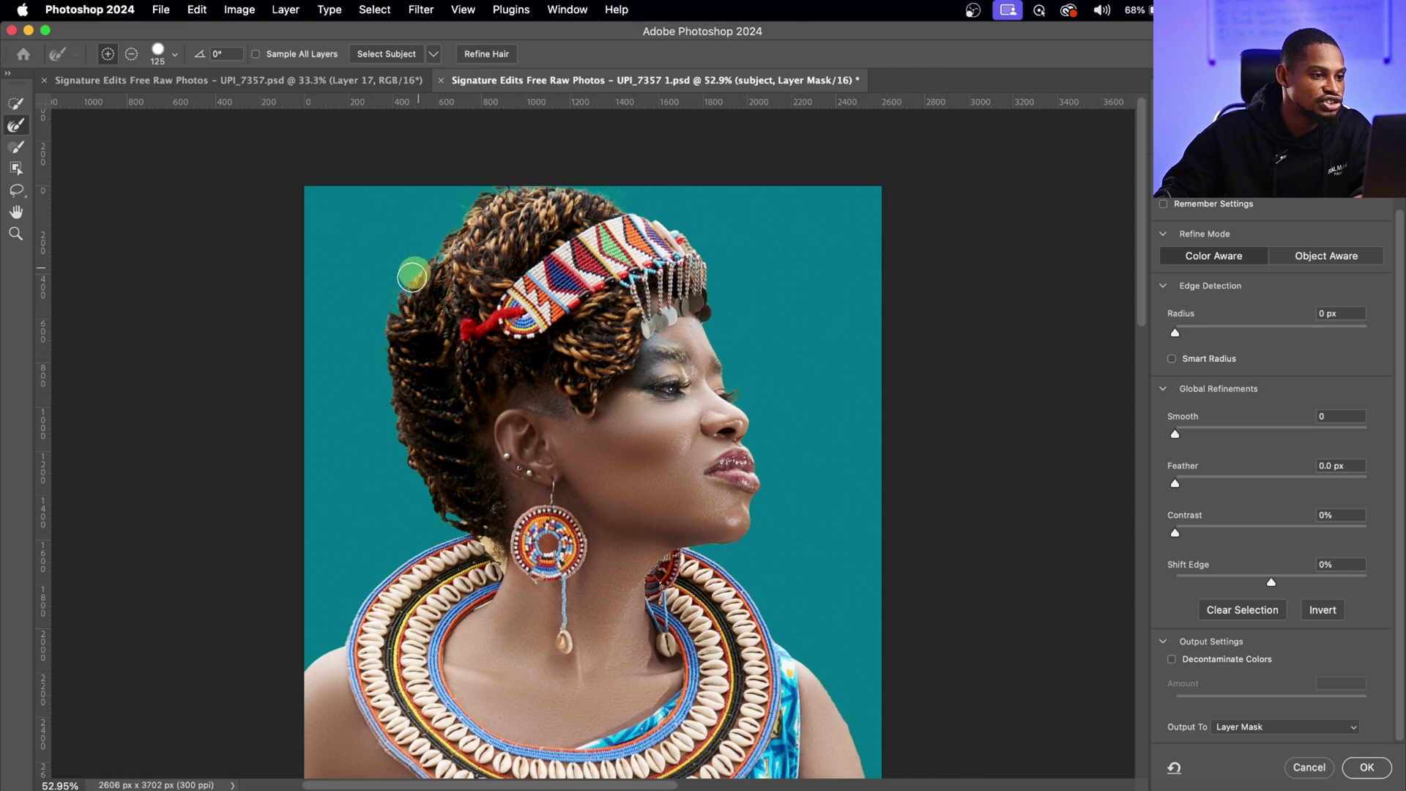
mouse_move(391, 304)
mouse_down()
mouse_move(384, 382)
mouse_move(409, 466)
mouse_up()
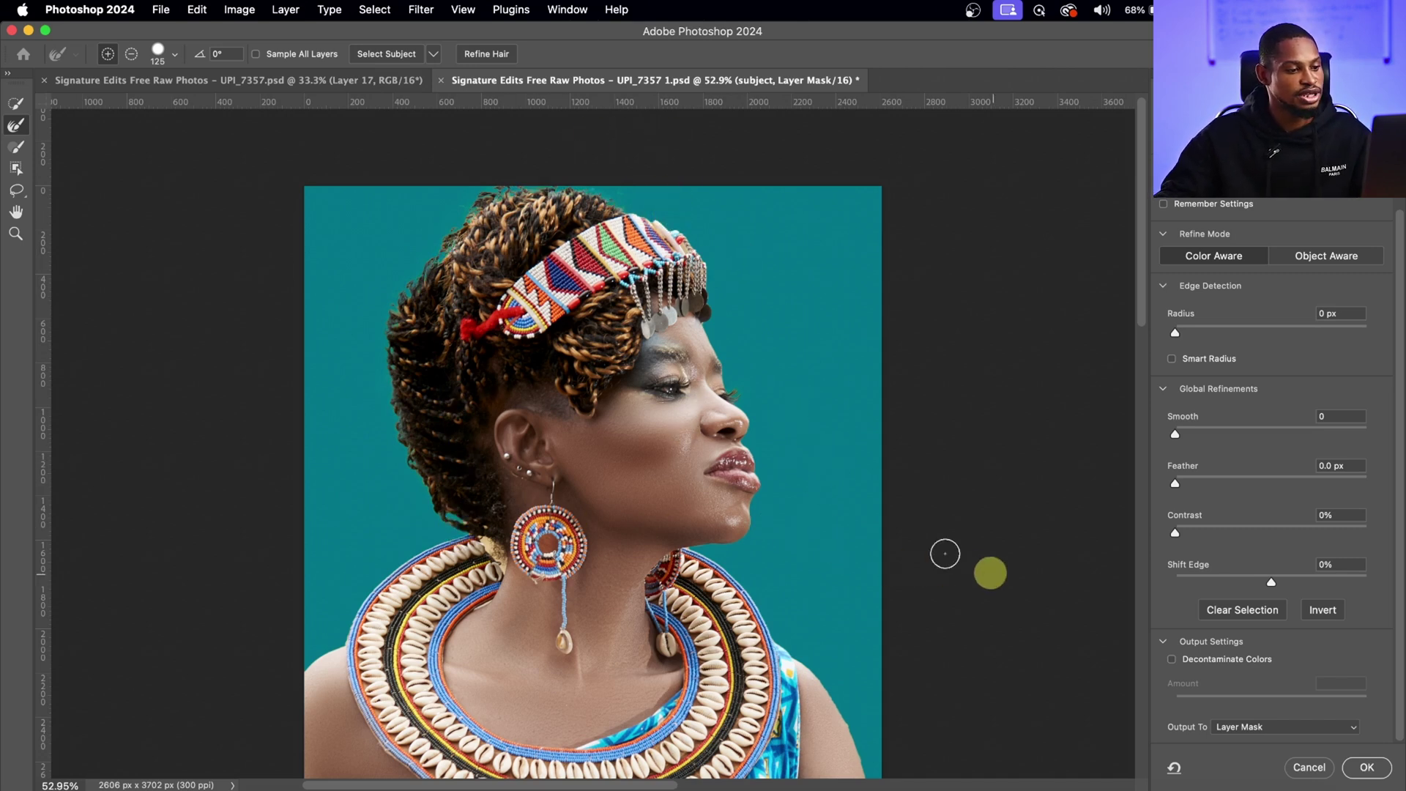
scroll(795, 476, down, 5)
click(1365, 767)
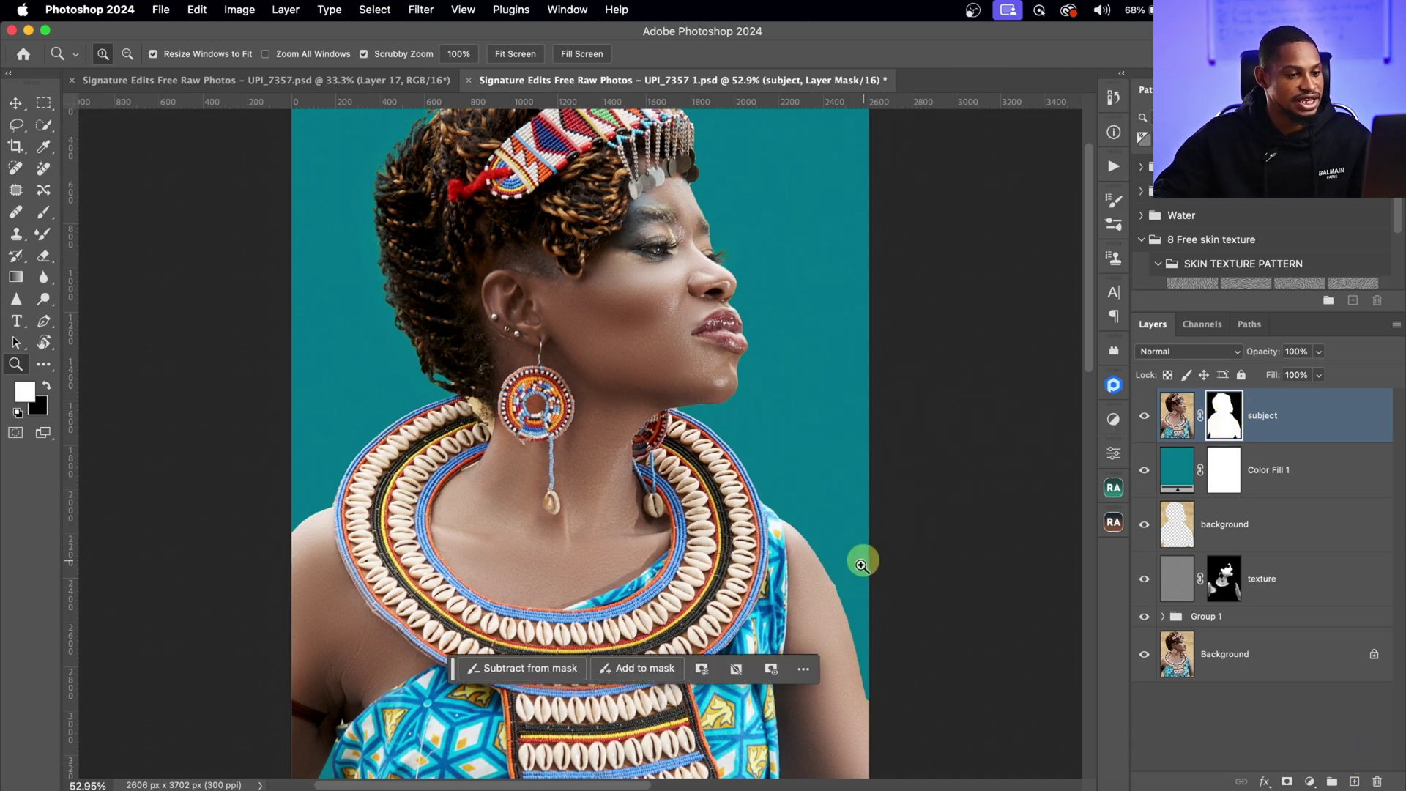
Step: Feather the subject mask by 6.2 px after checking the right shoulder edge
drag(860, 559, 920, 568)
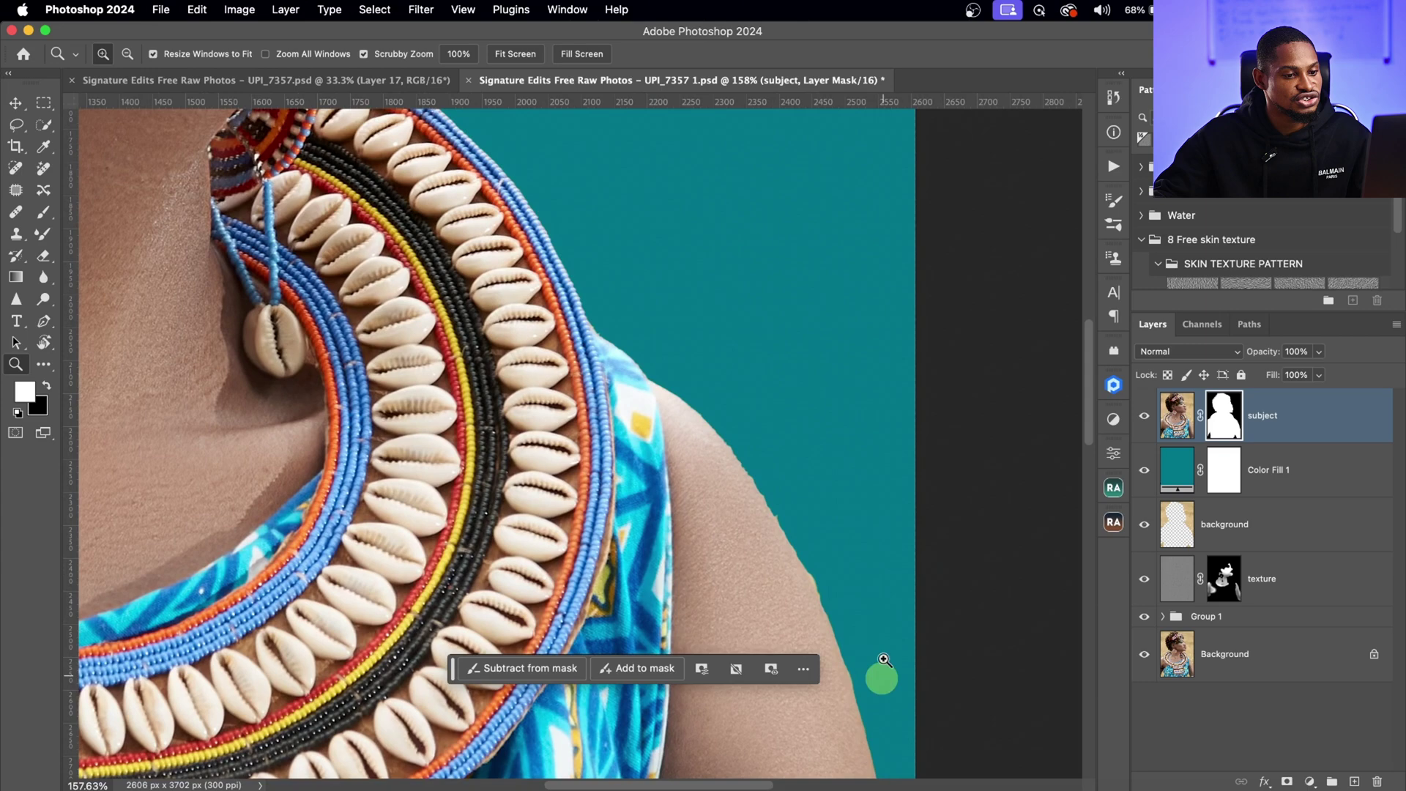
drag(819, 561, 769, 522)
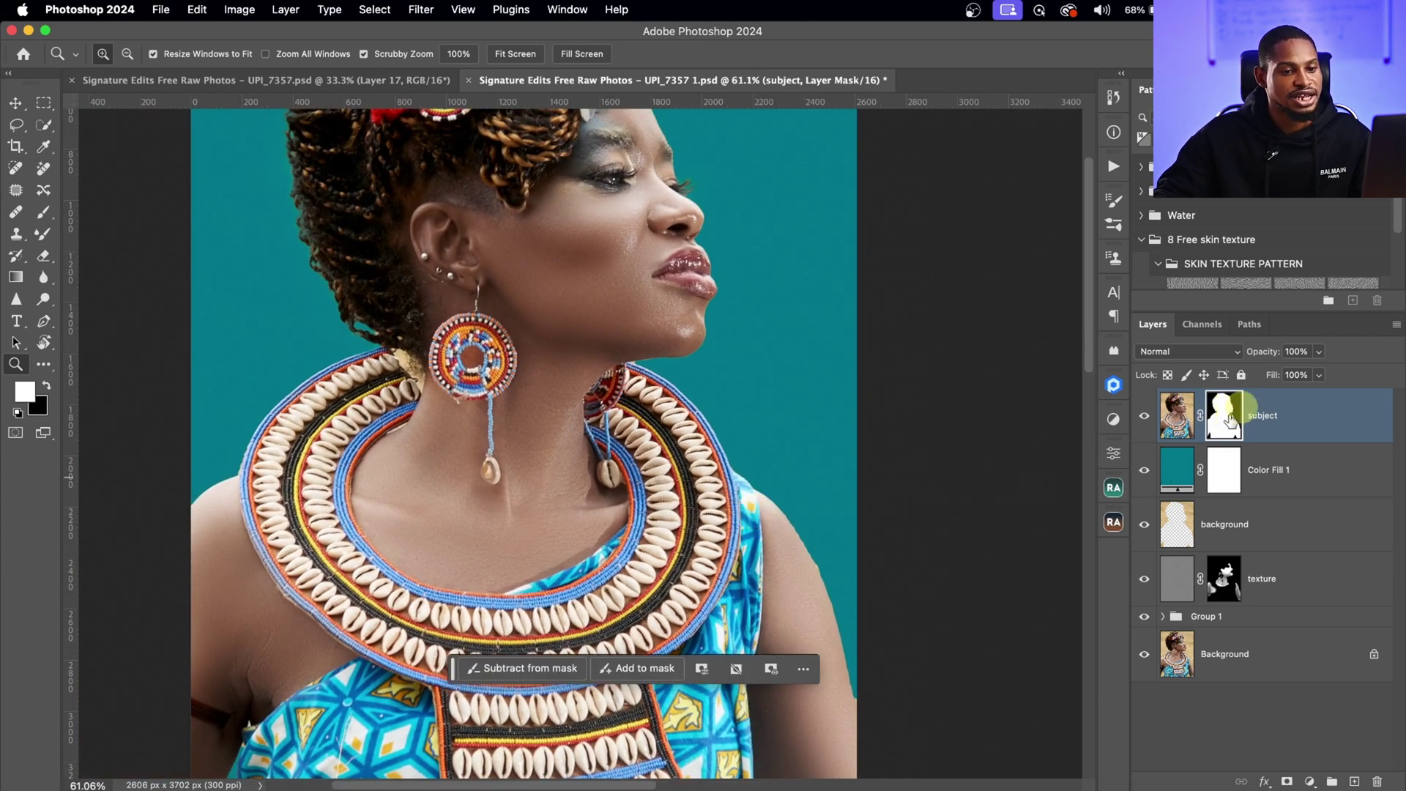
click(1113, 454)
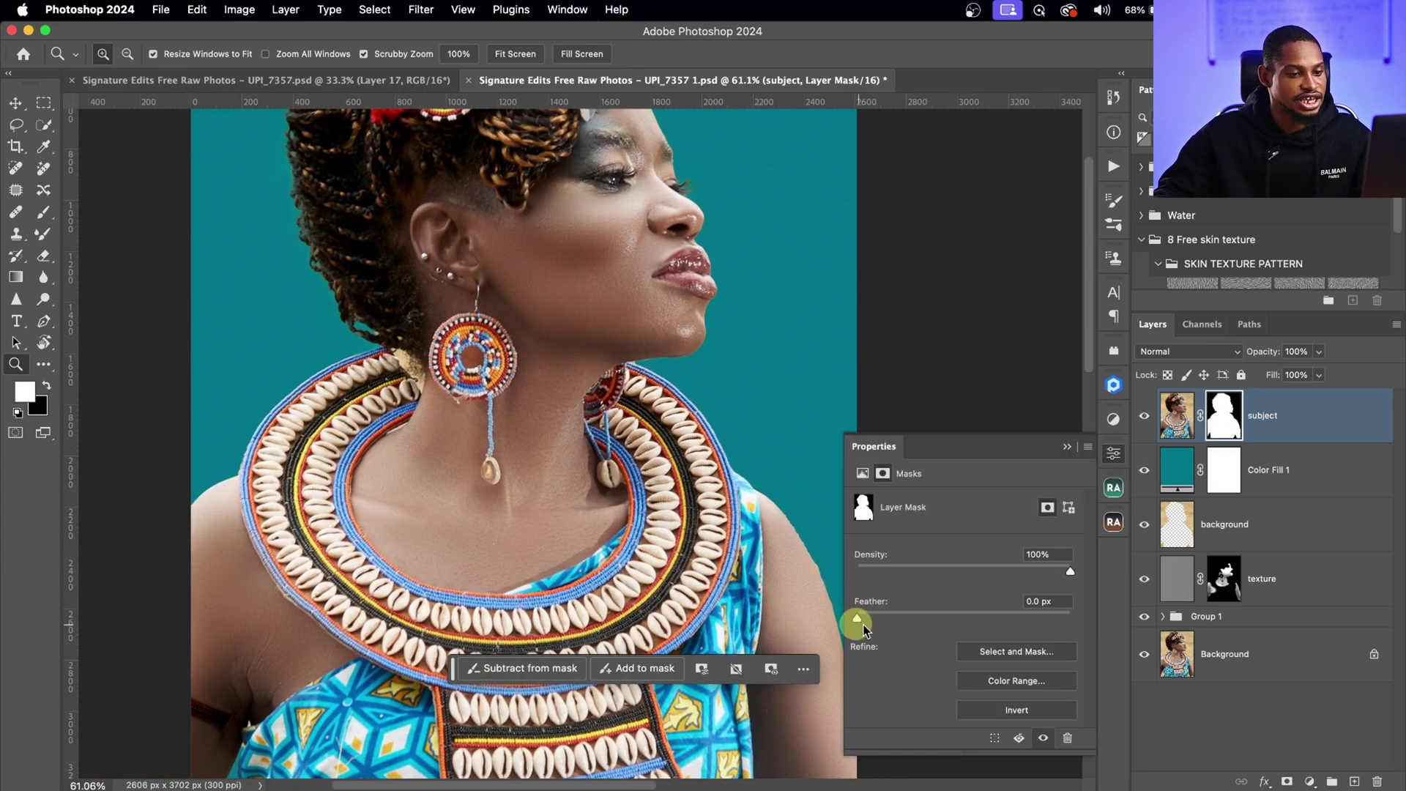
drag(919, 623, 928, 624)
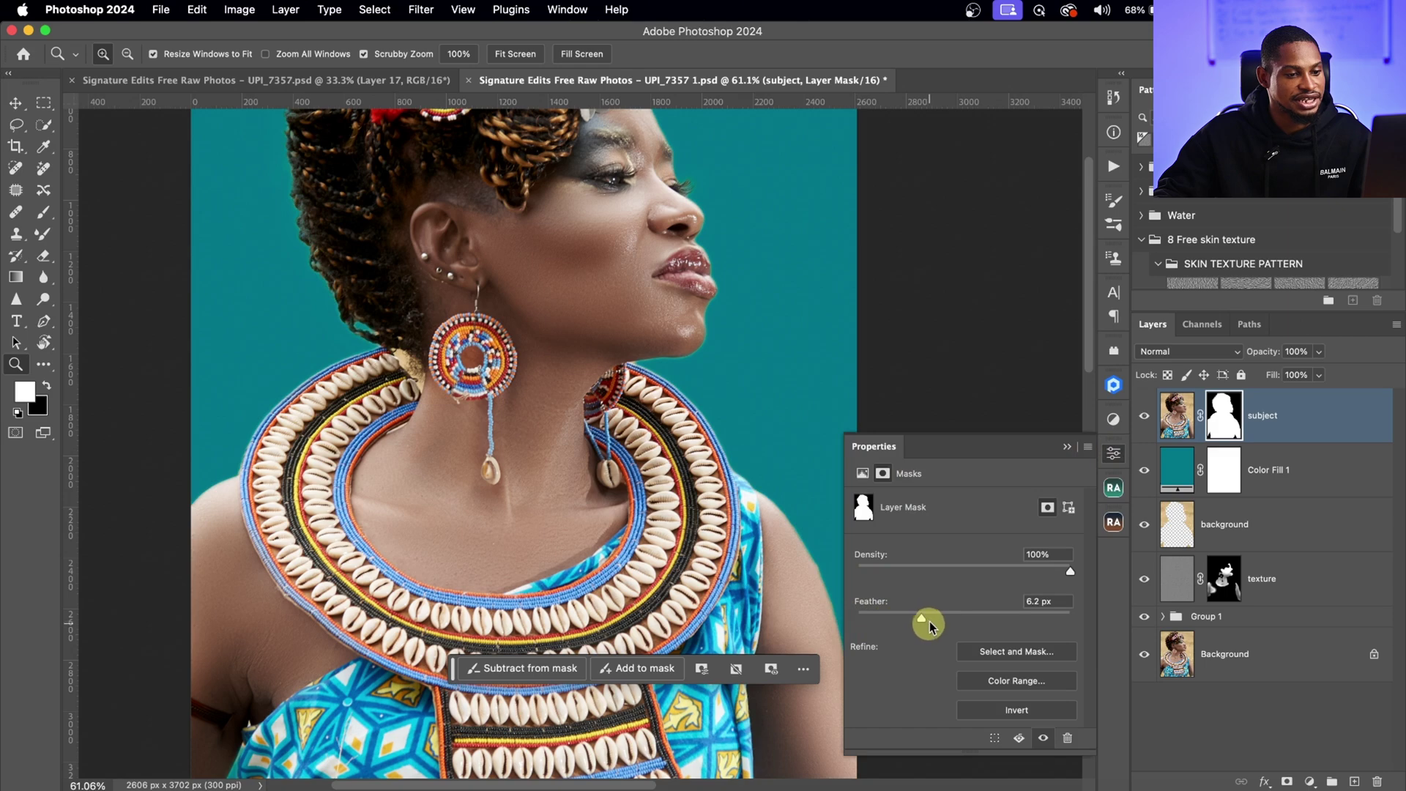
click(1067, 446)
Step: Reduce the subject mask feather to 3.6 px after inspecting the shoulder's softness
drag(860, 597, 731, 407)
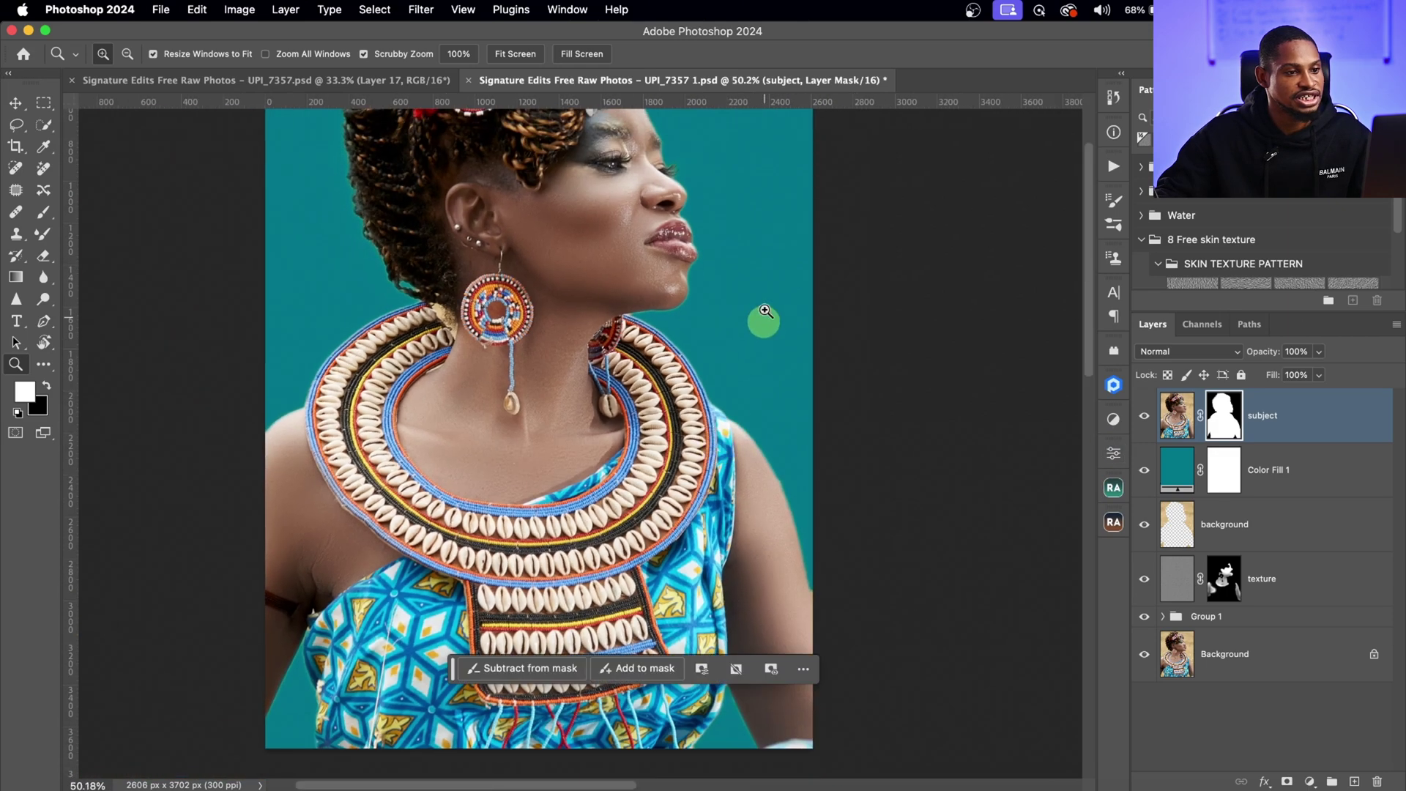
click(1113, 454)
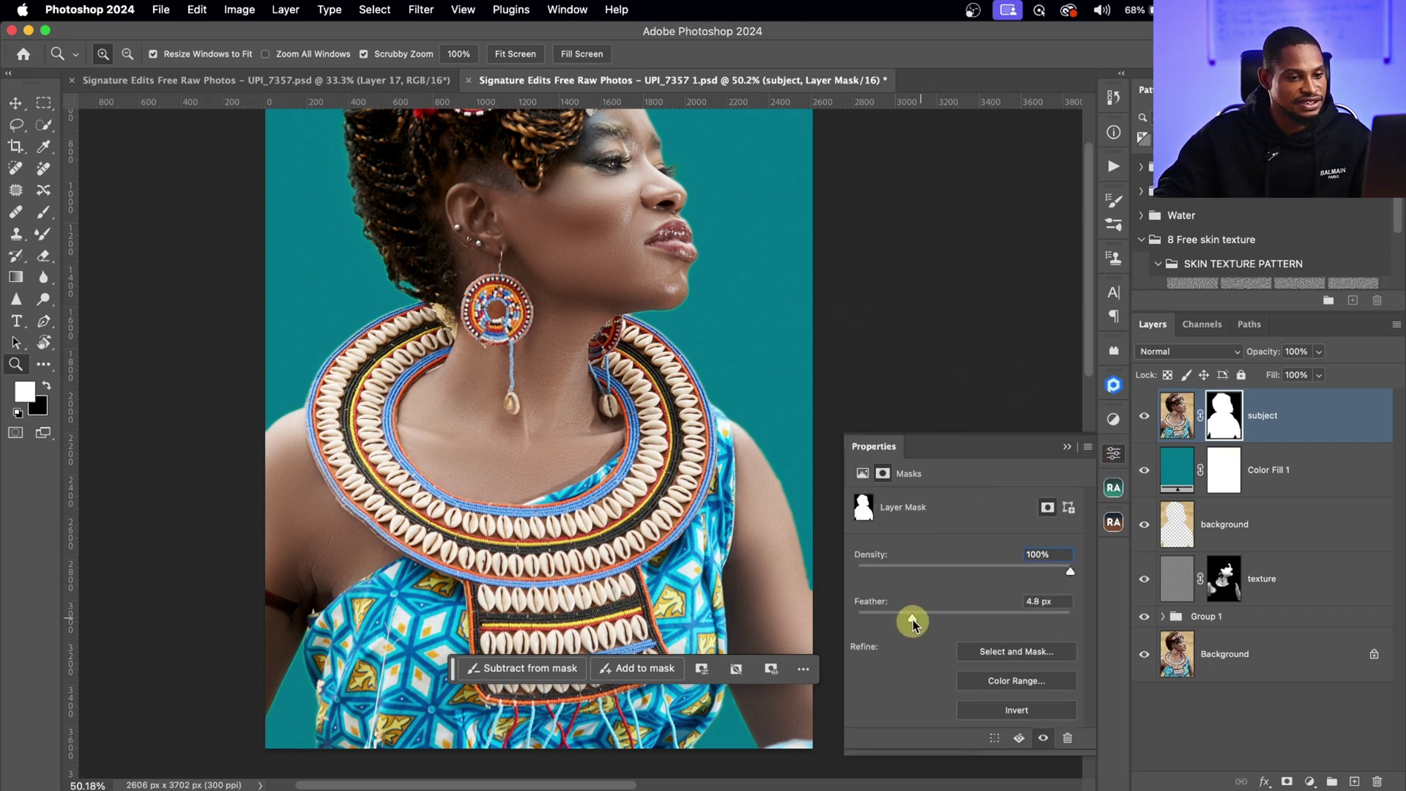
drag(903, 621, 899, 622)
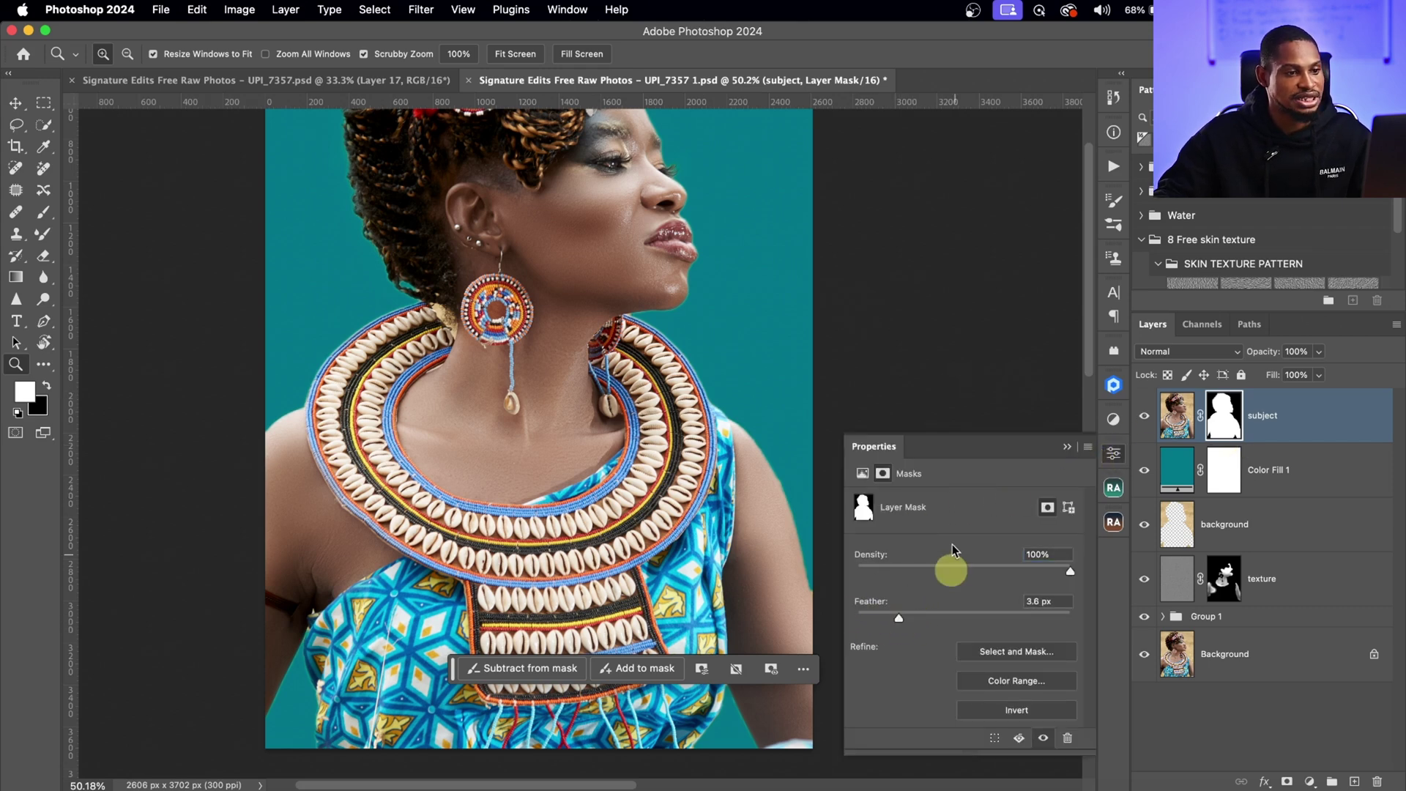
click(1068, 447)
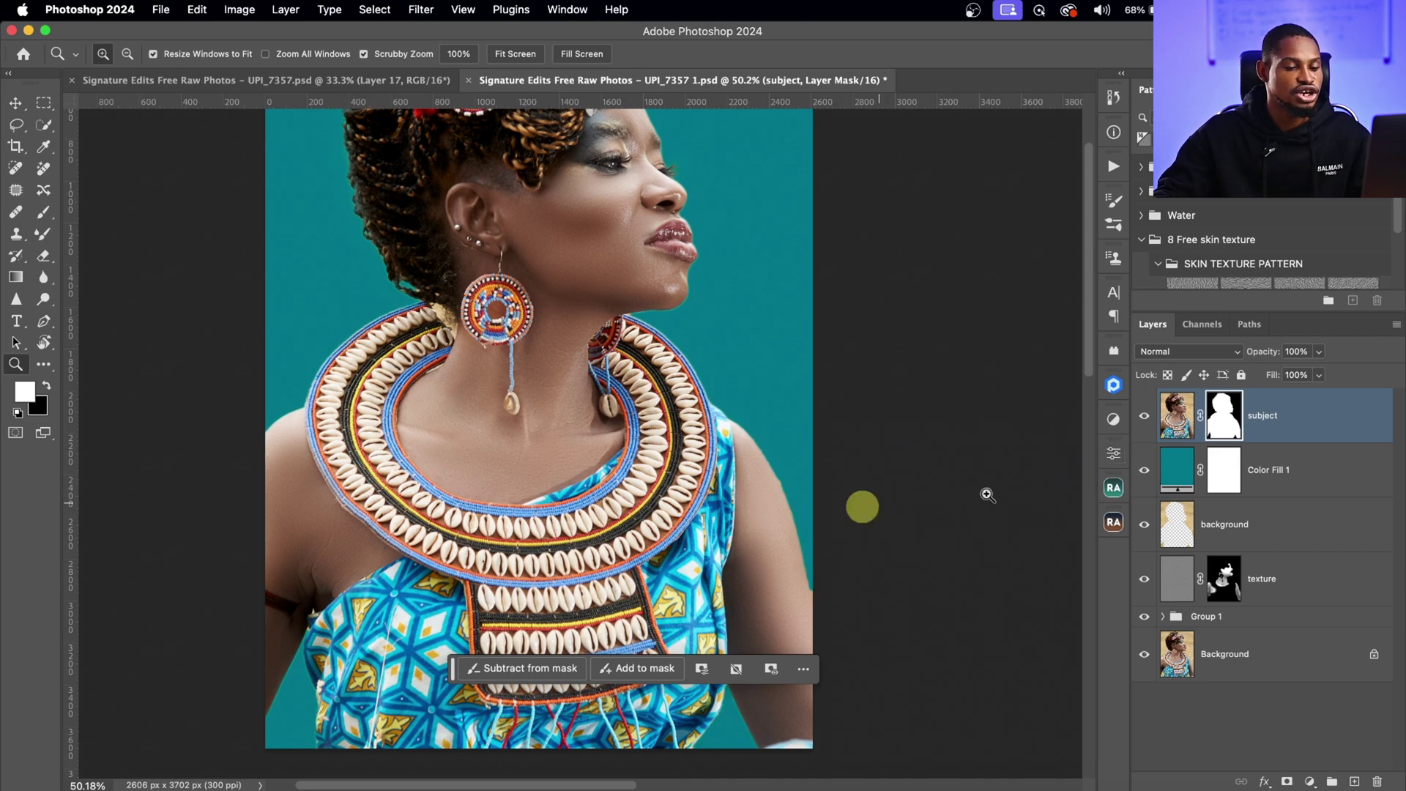
drag(796, 460, 842, 430)
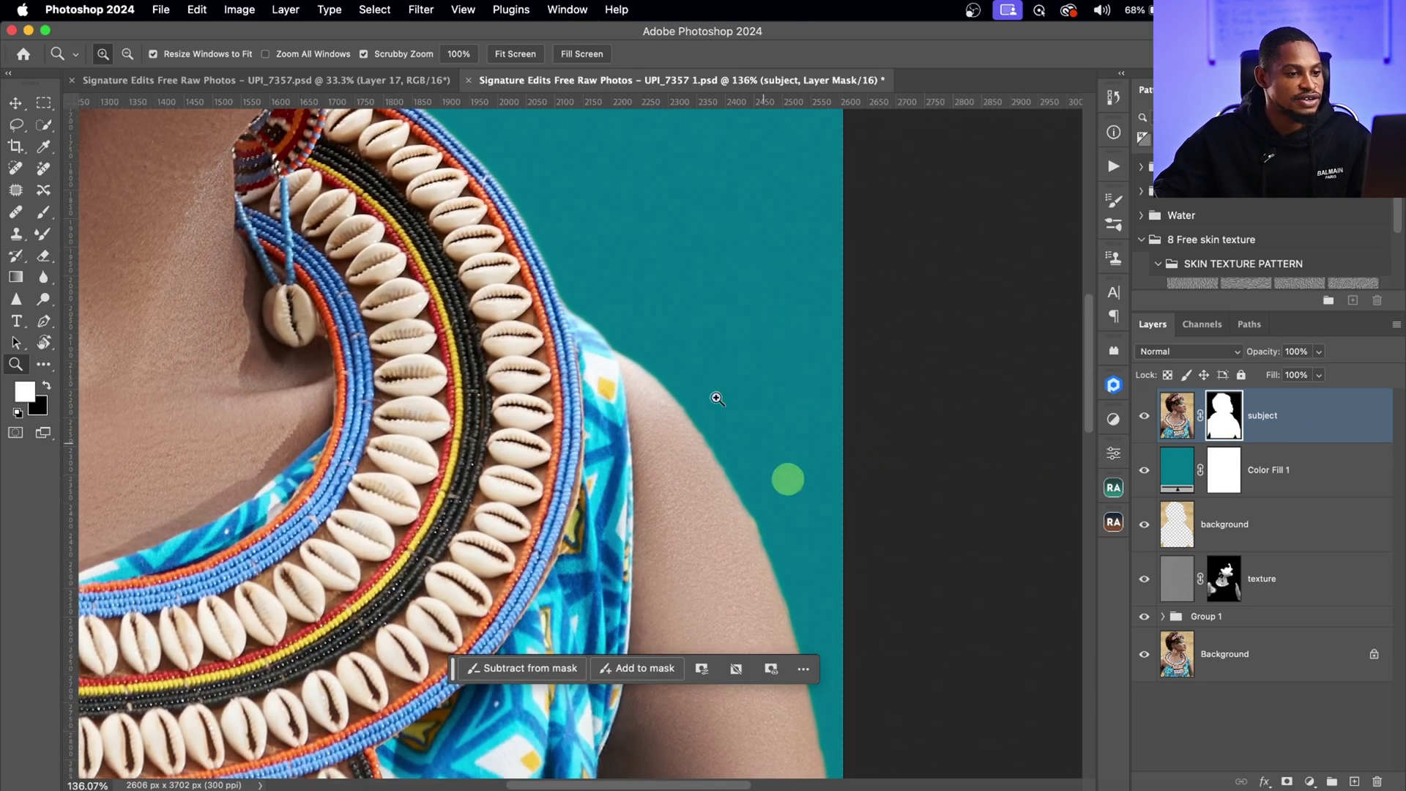
Step: Paint black on the subject mask to remove the teal halo along the right shoulder
key(b)
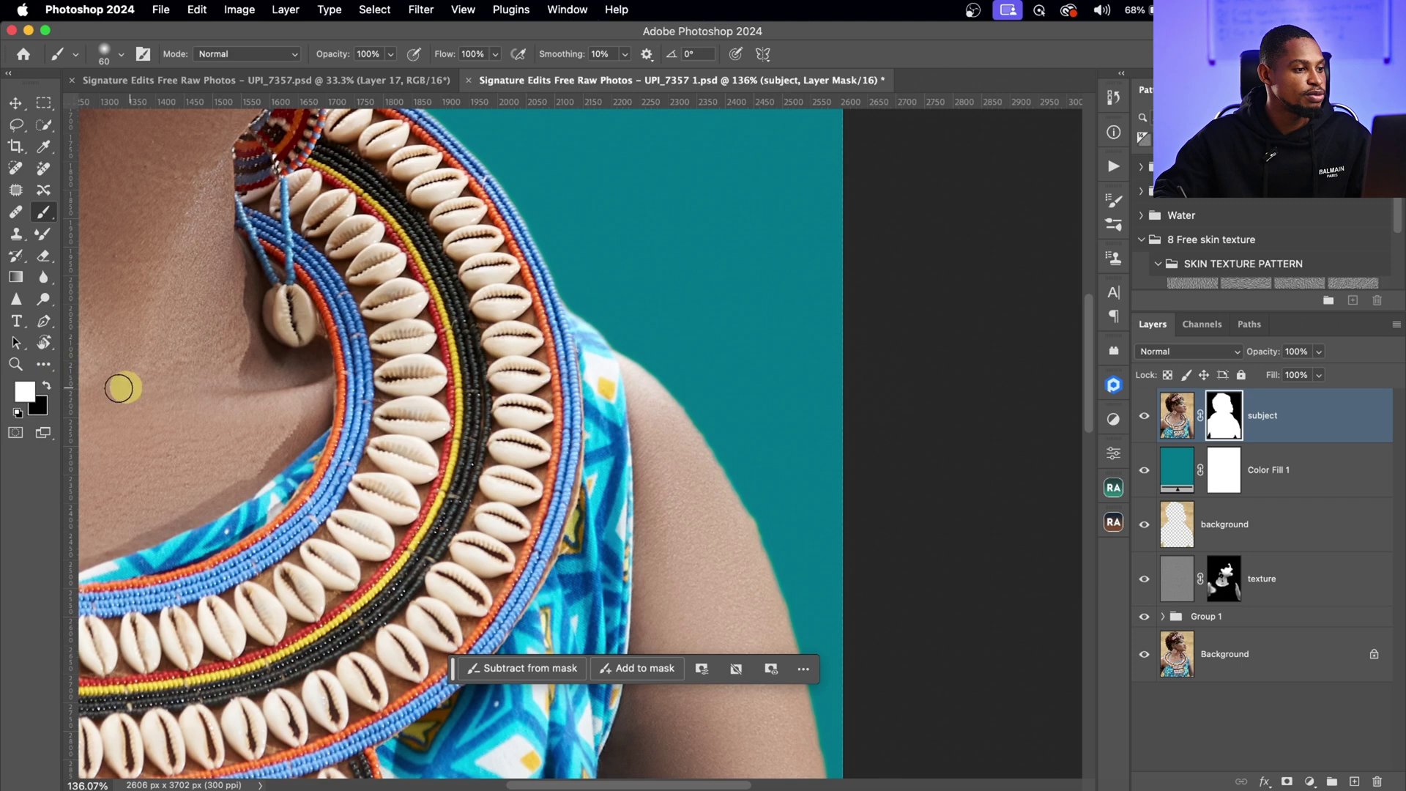
click(46, 386)
click(1230, 429)
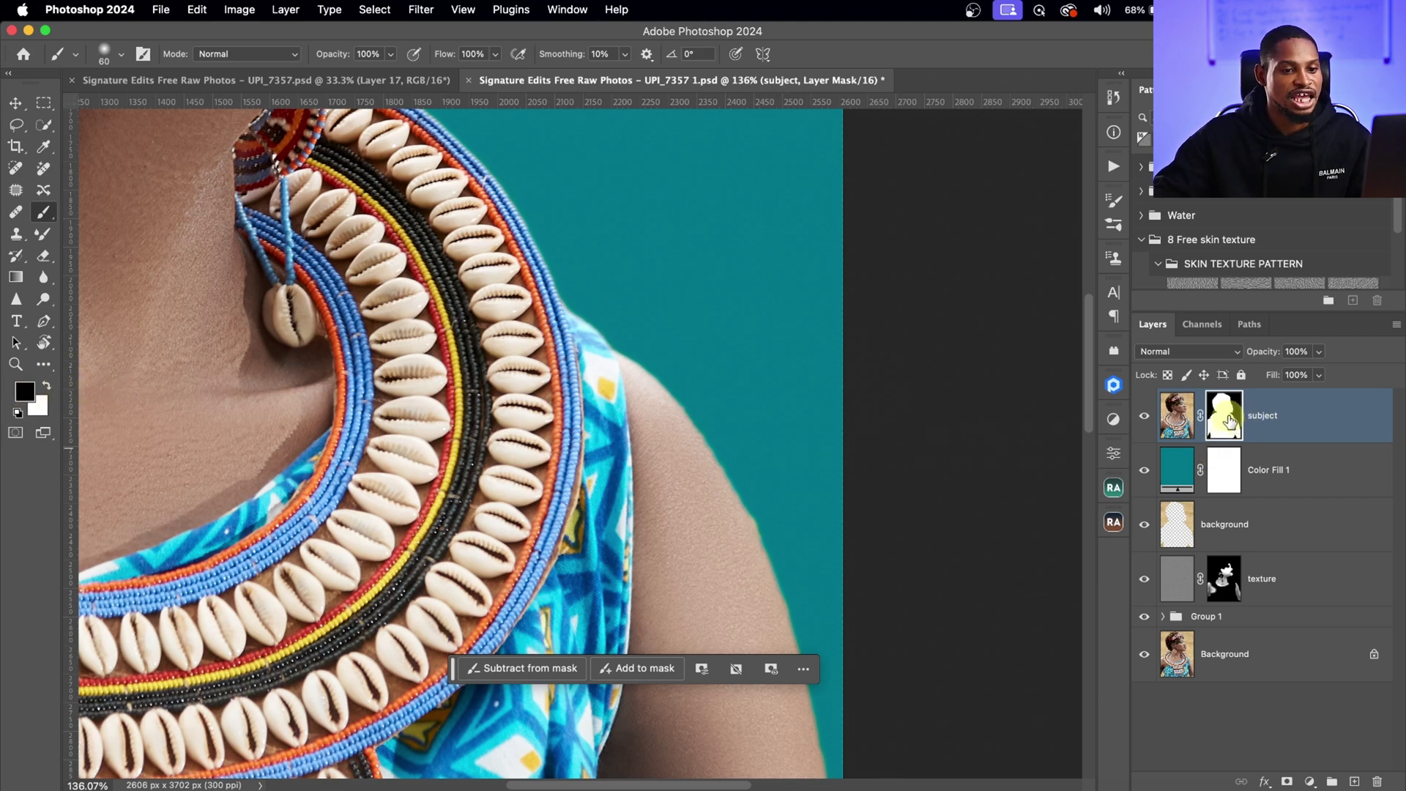
drag(814, 486, 781, 519)
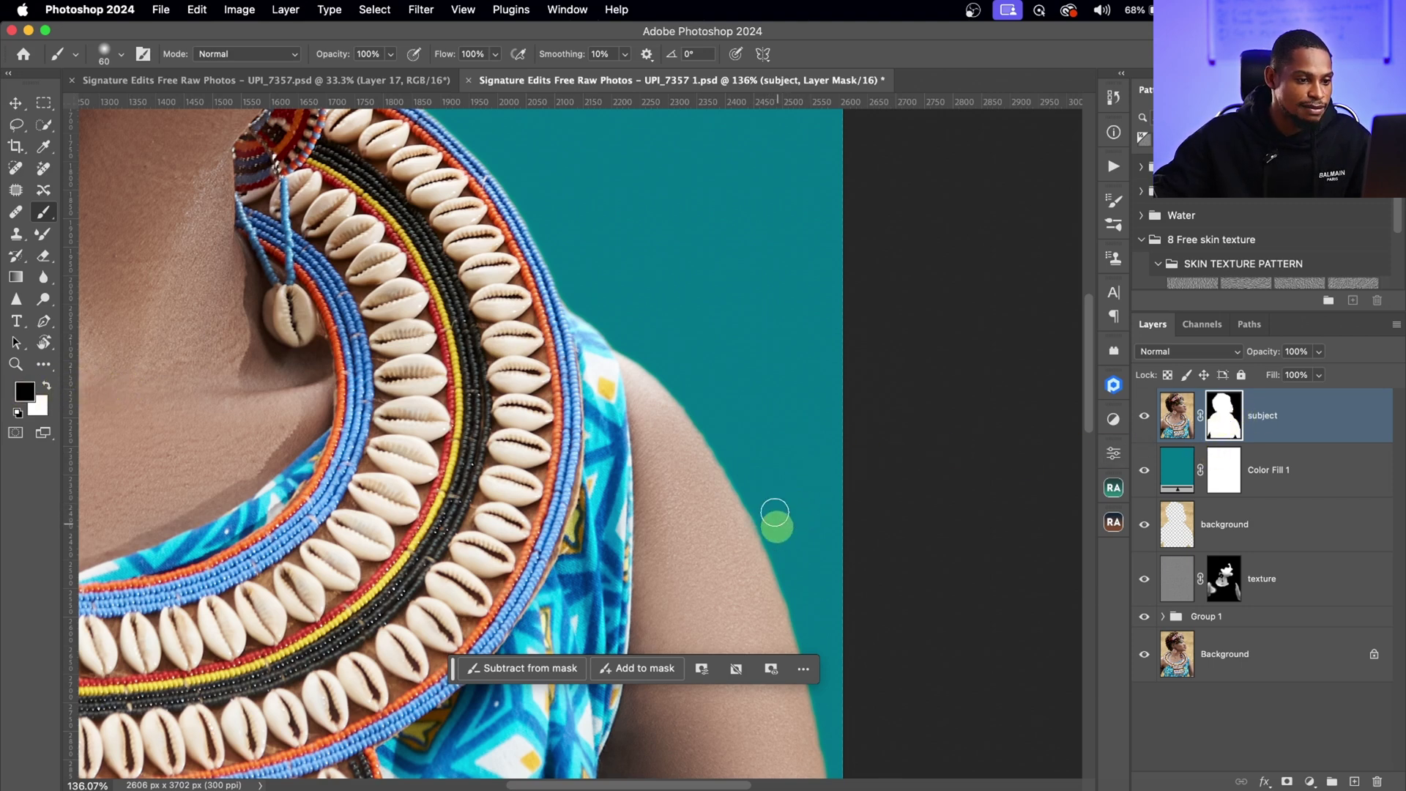
Step: Work up to the neck edge with a smaller brush, then fit the whole portrait in view
key(space)
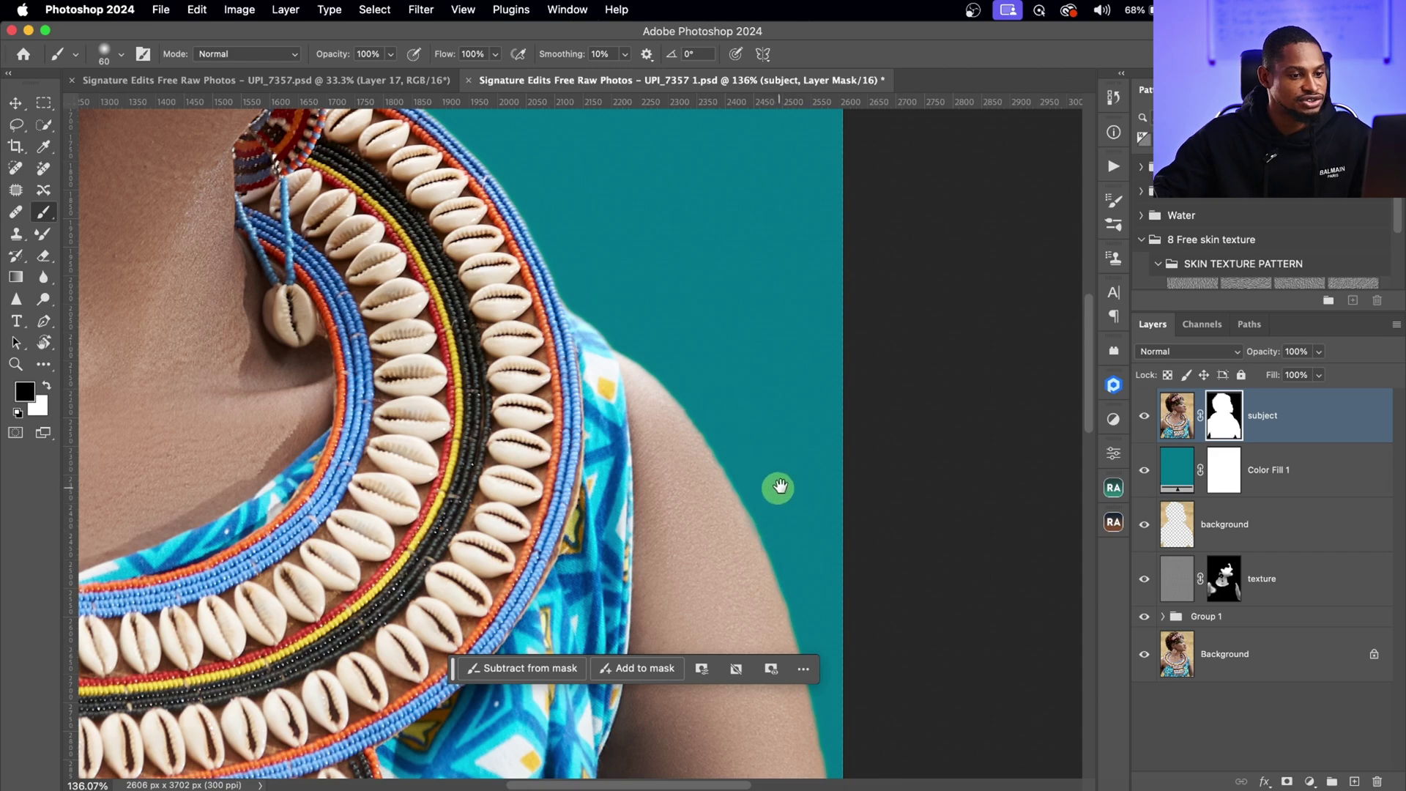
drag(779, 488, 770, 317)
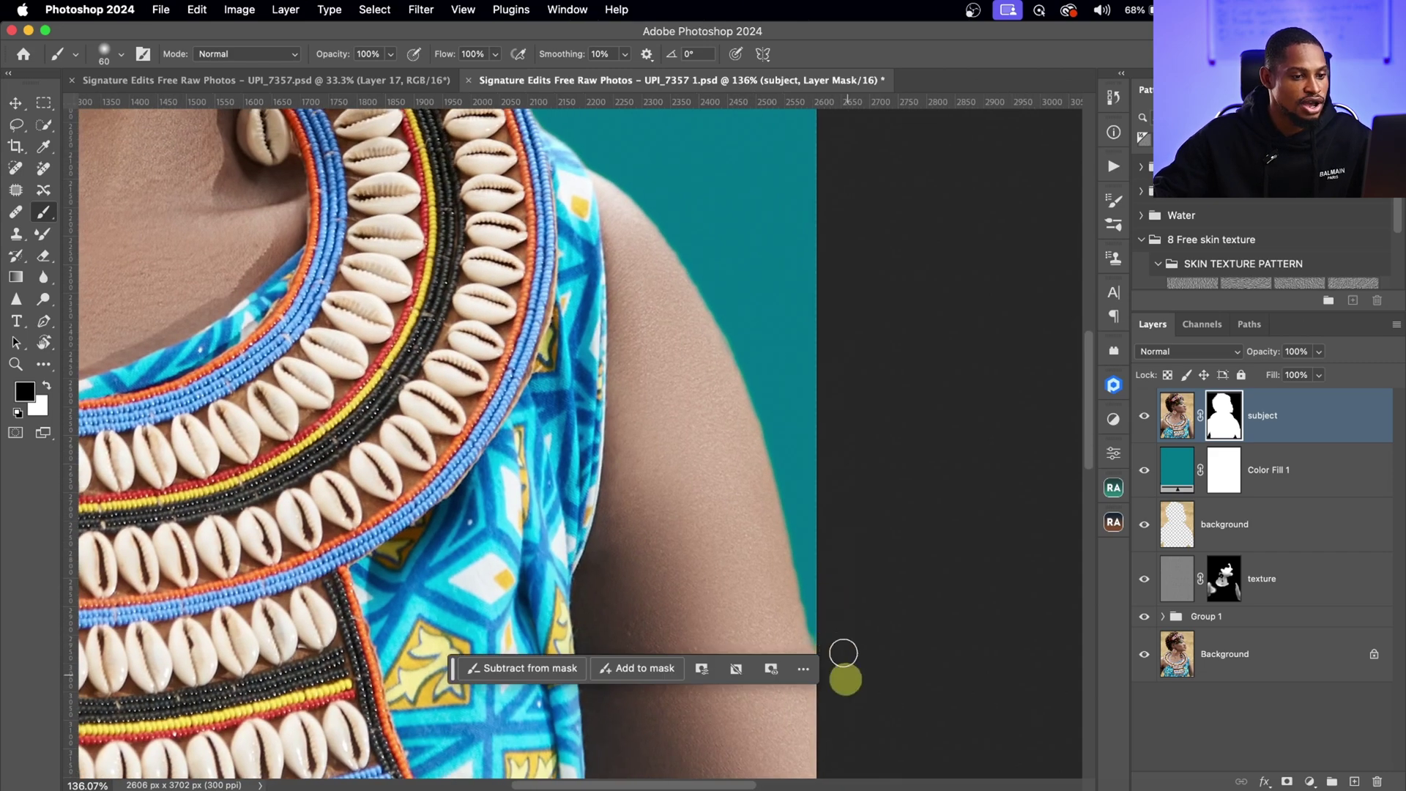
key(space)
drag(632, 271, 736, 640)
key(bracketleft)
key(bracketleft)
key(bracketleft)
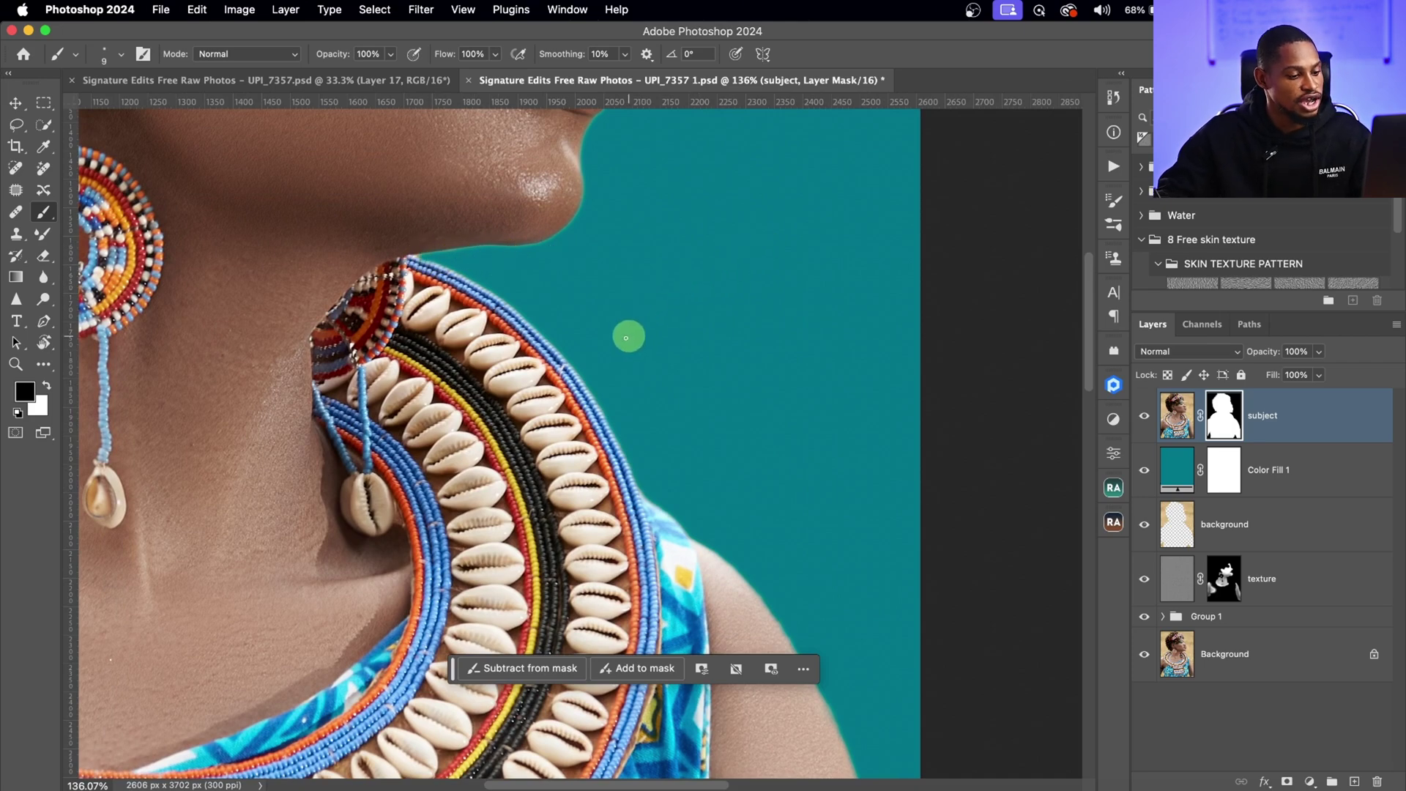
key(super+space)
mouse_move(628, 336)
mouse_down()
mouse_move(561, 310)
mouse_move(631, 345)
mouse_move(615, 328)
mouse_up()
key(space)
key(super+space)
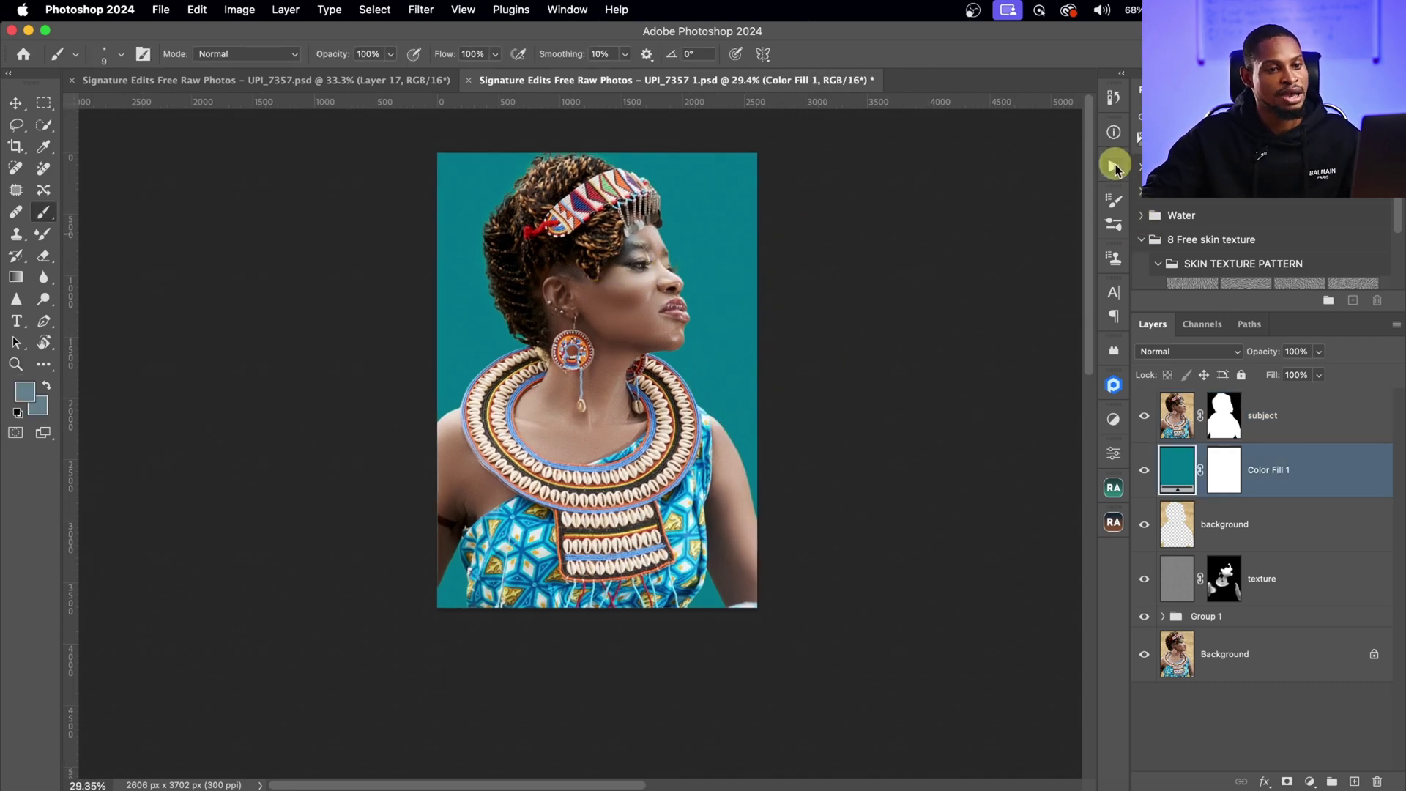
Step: Run the Noise action to add grain and inspect it up close on the face
click(1114, 166)
click(908, 522)
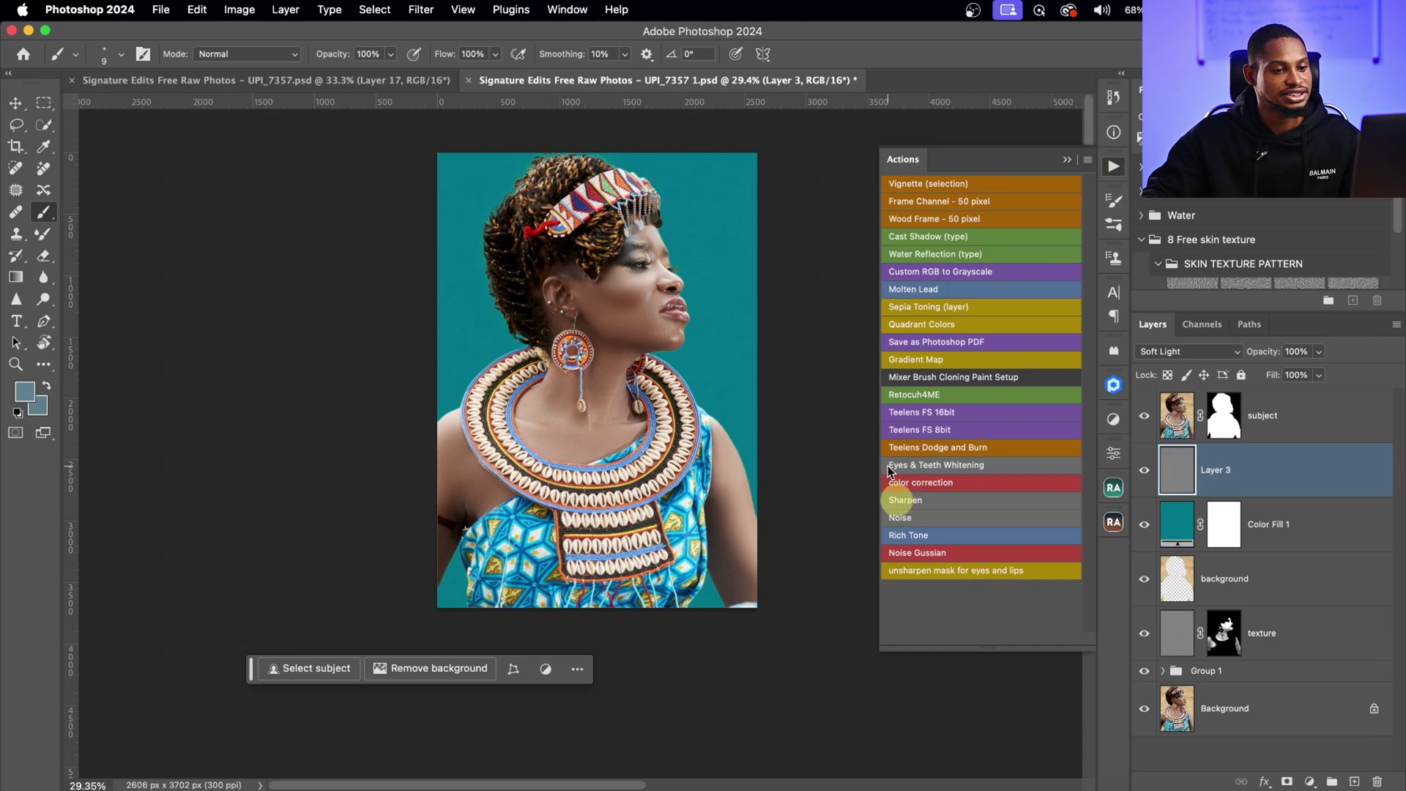
key(z)
drag(712, 241, 822, 232)
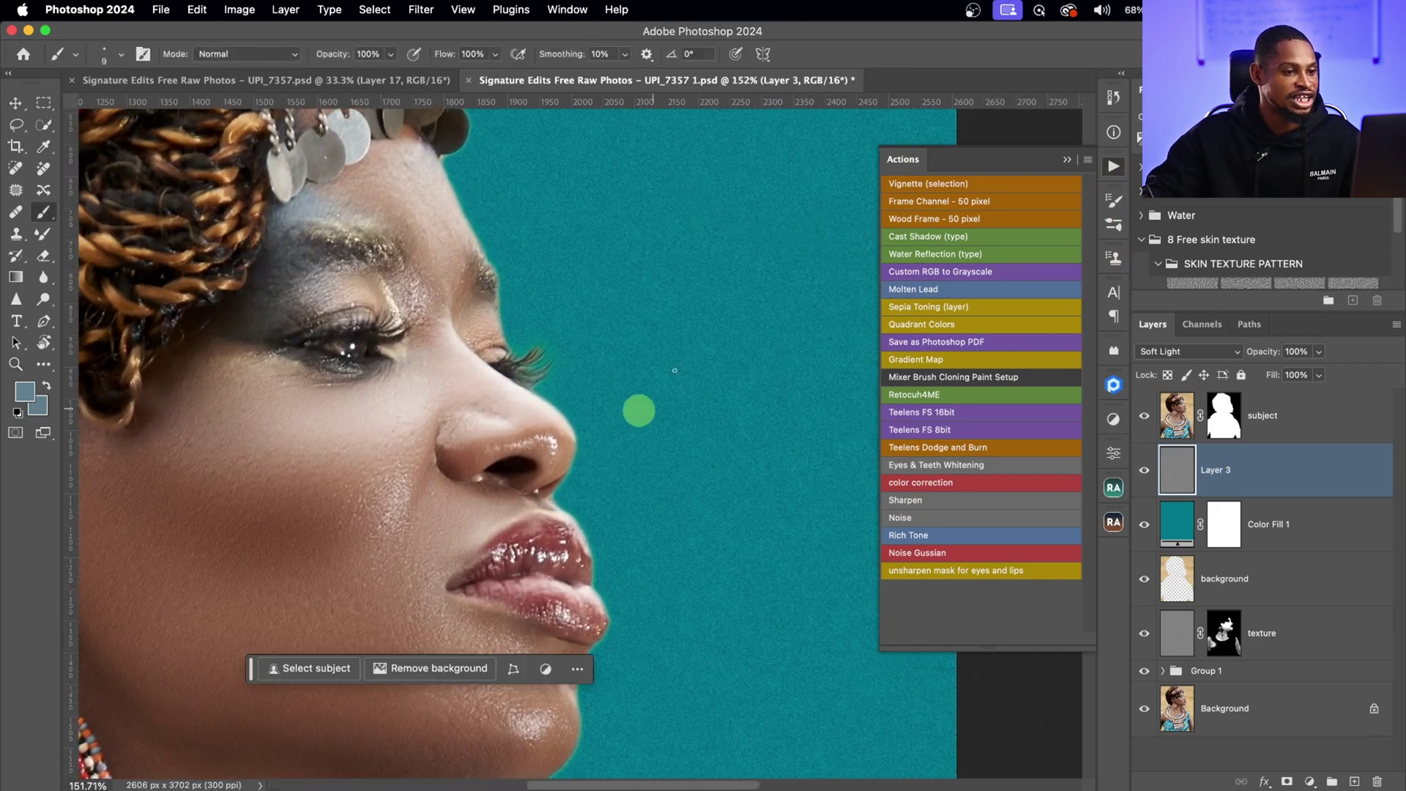
key(z)
drag(690, 322, 652, 258)
Step: Lower Soft Light Layer 3 to 66% opacity and zoom out to the whole portrait
key(b)
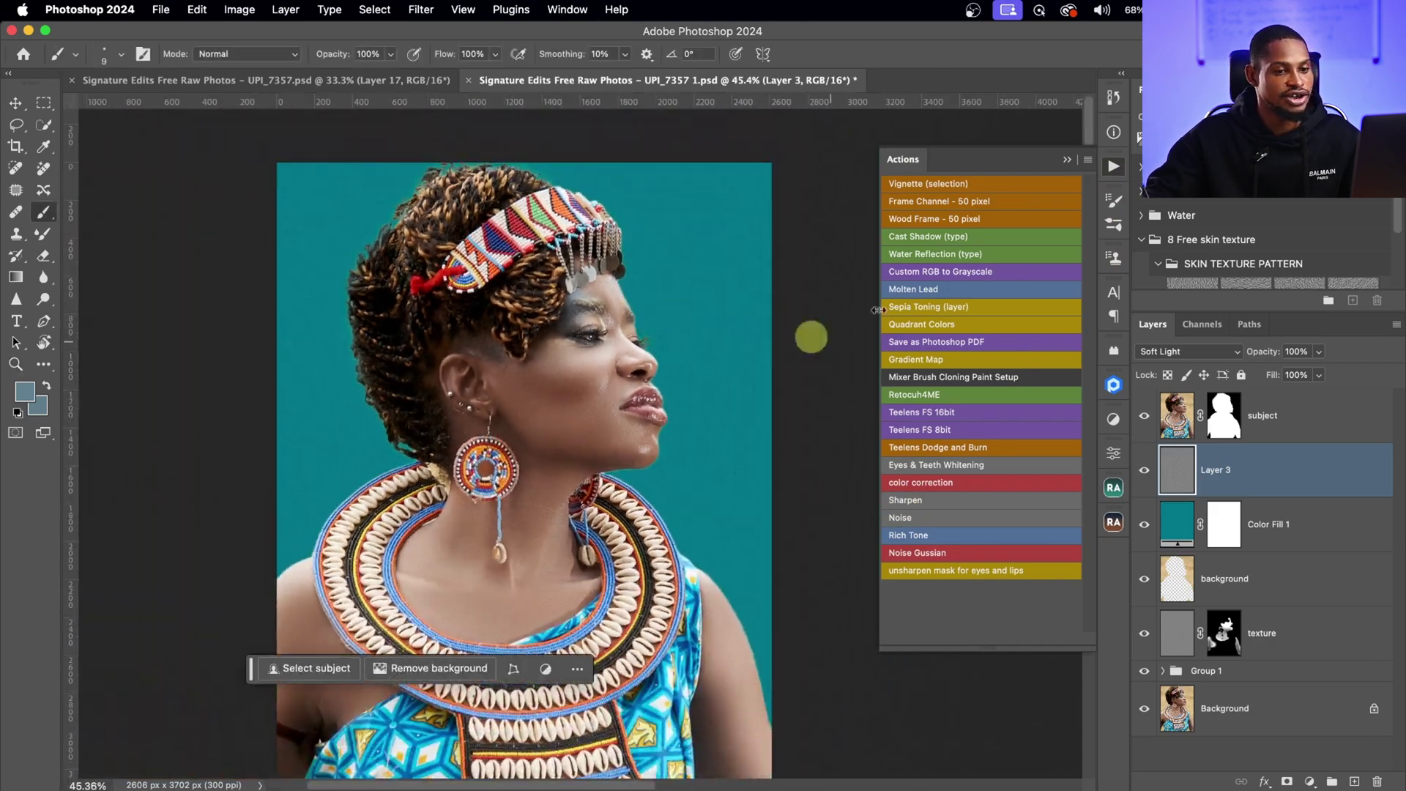
click(1320, 353)
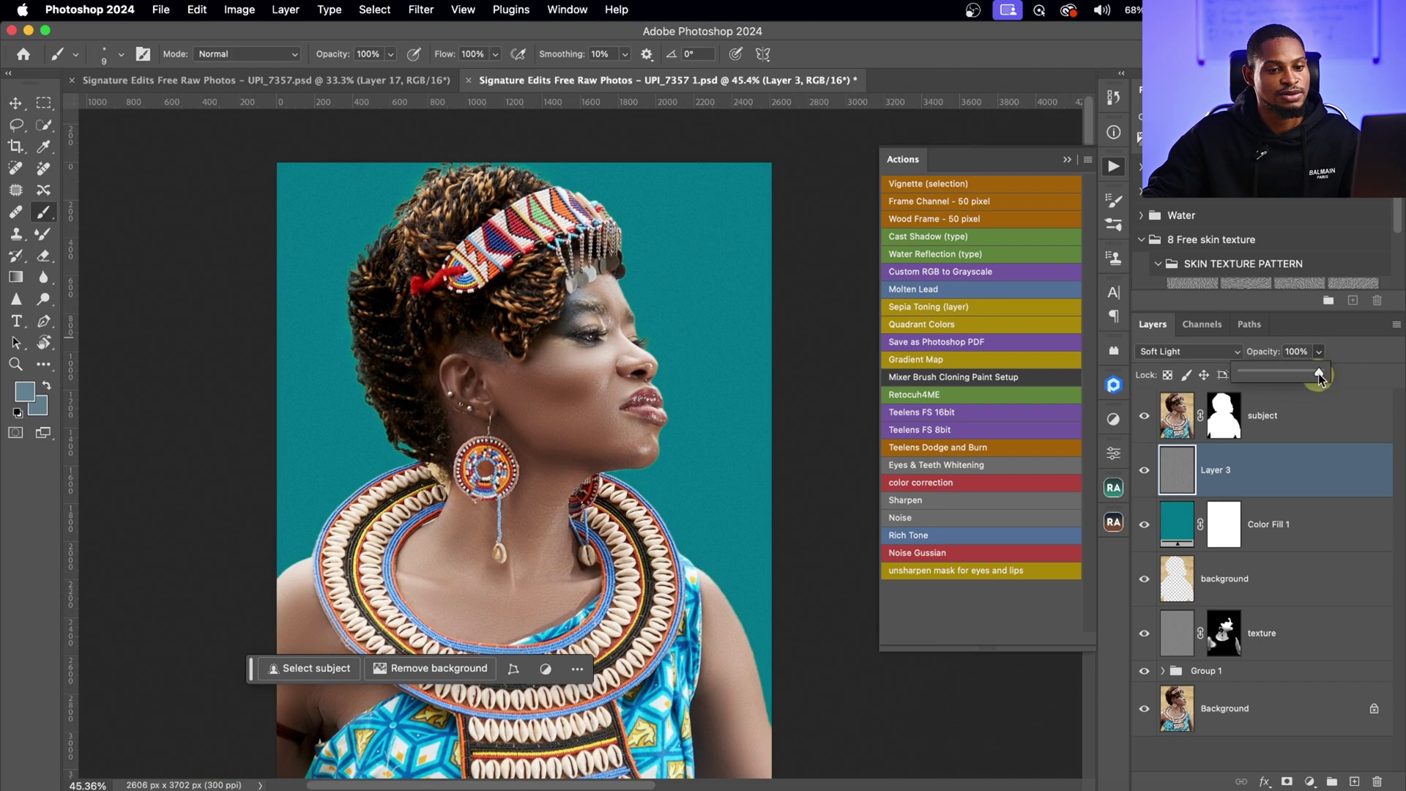
drag(1316, 372, 1294, 372)
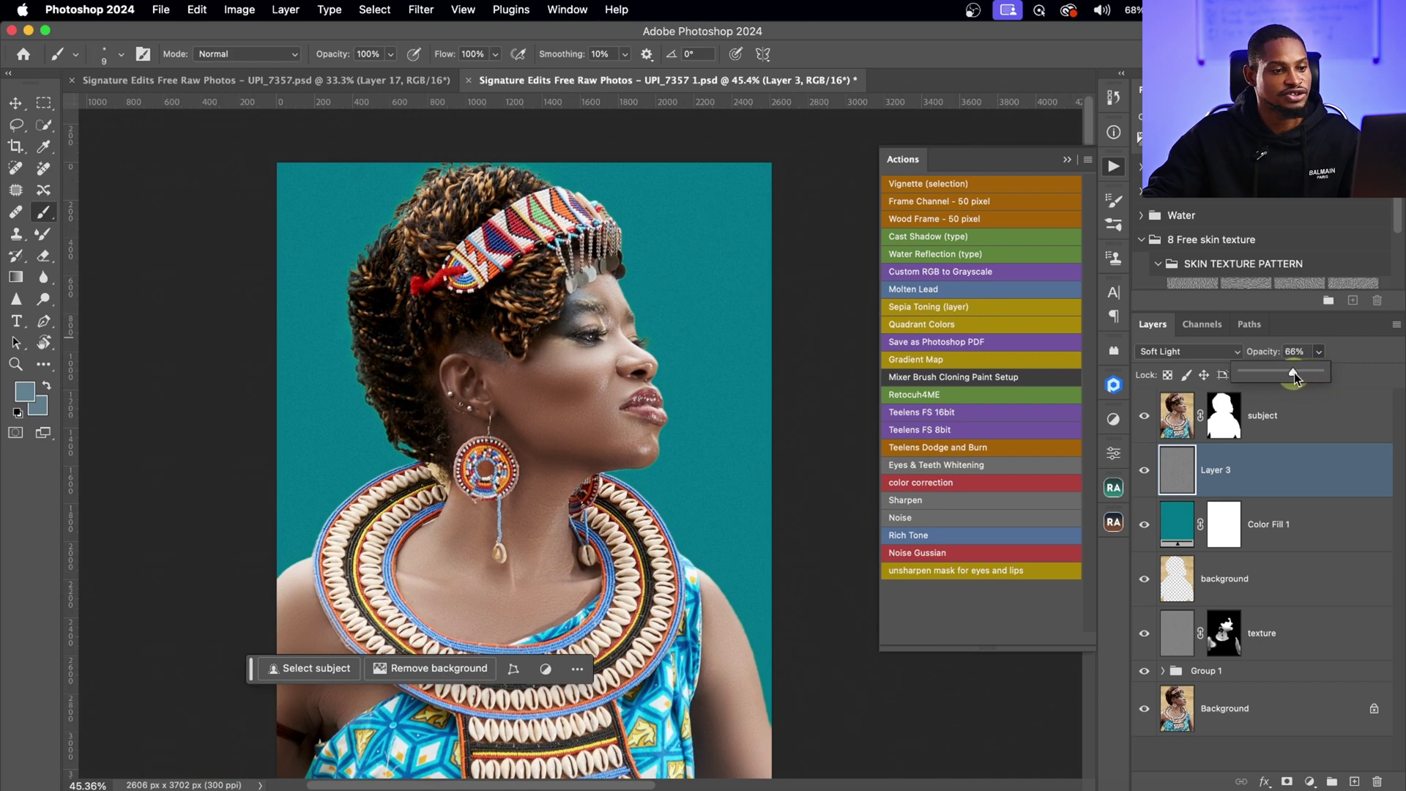
click(1144, 474)
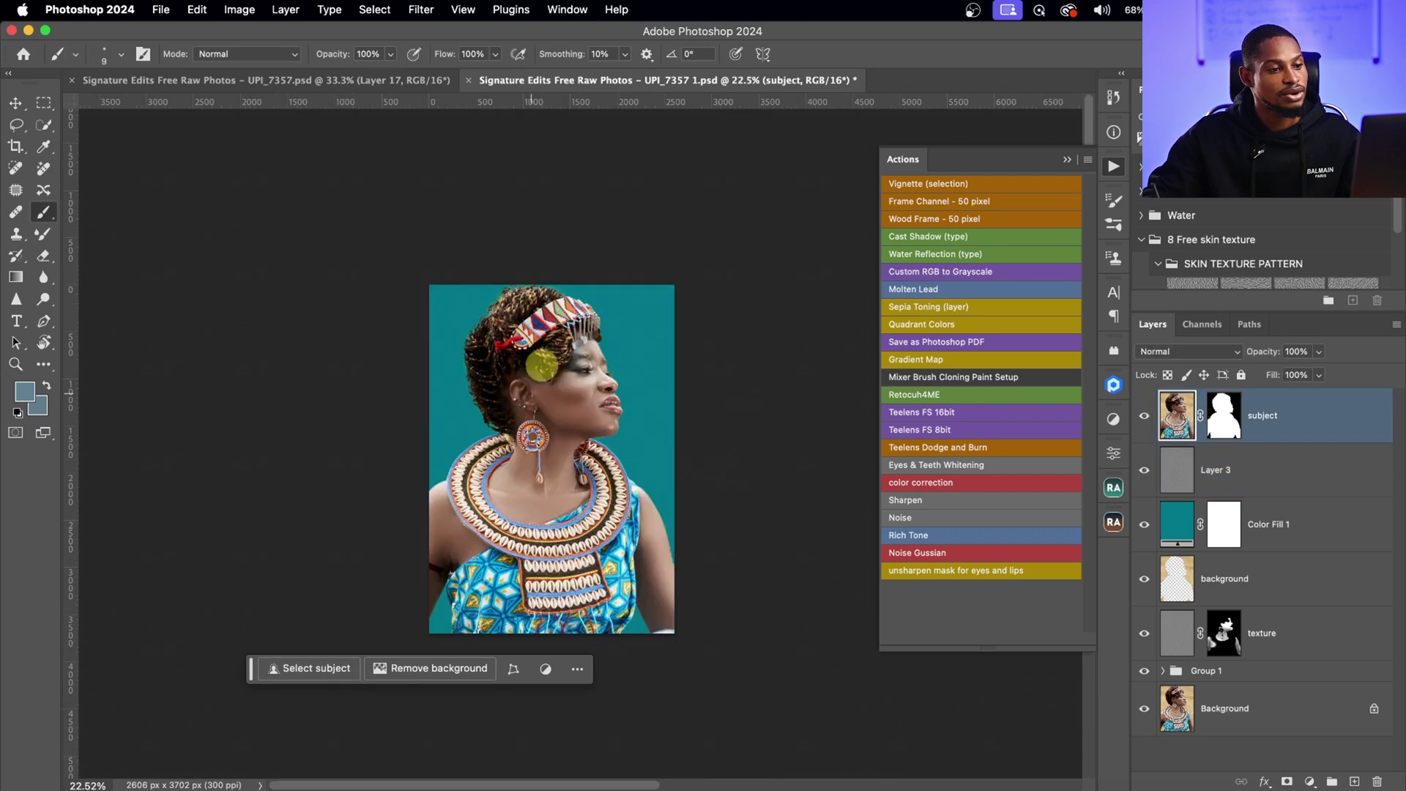
key(z)
drag(585, 400, 640, 399)
key(z)
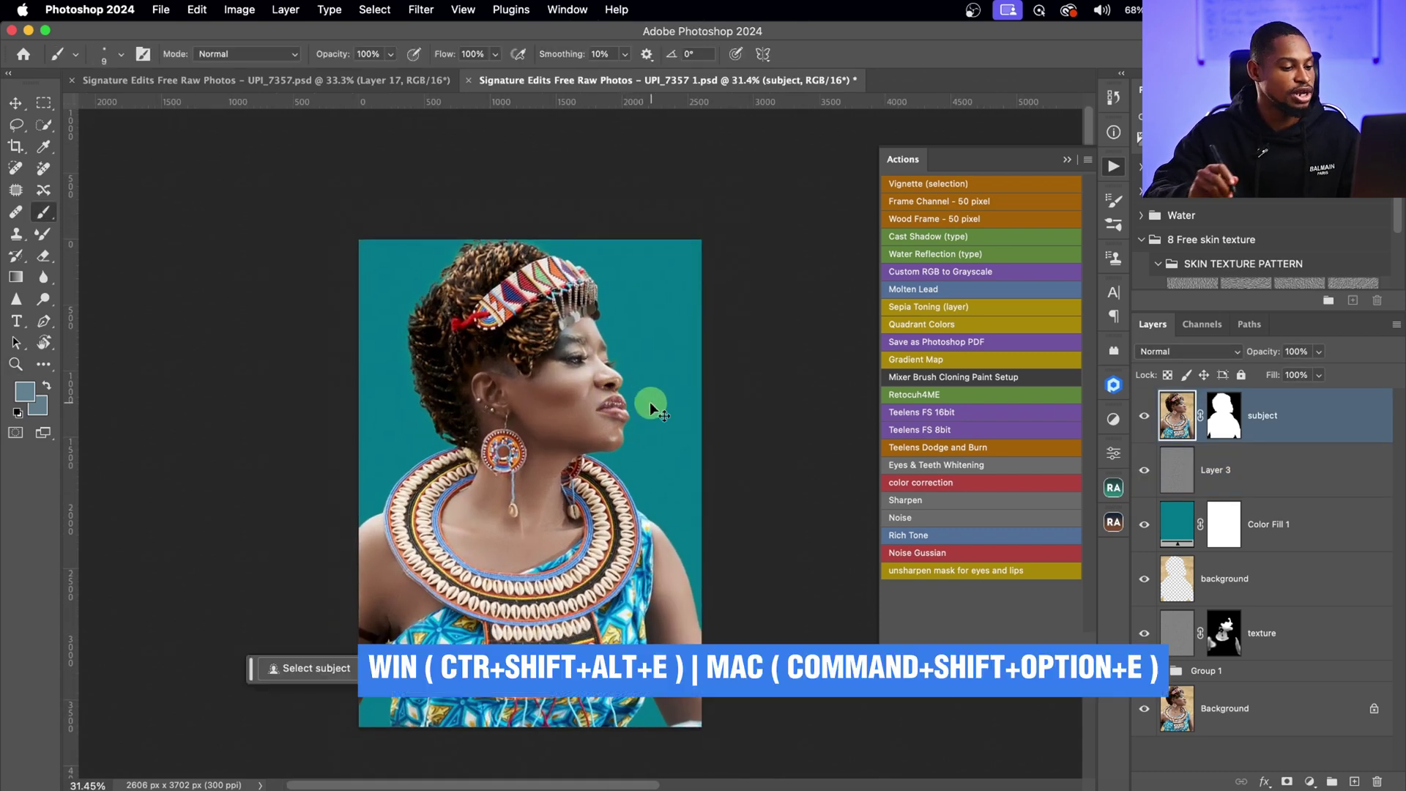
Step: Stamp visible layers into Layer 4, copy the masked subject to Layer 5, and duplicate it as Layer 5 copy
key(super+alt+shift+e)
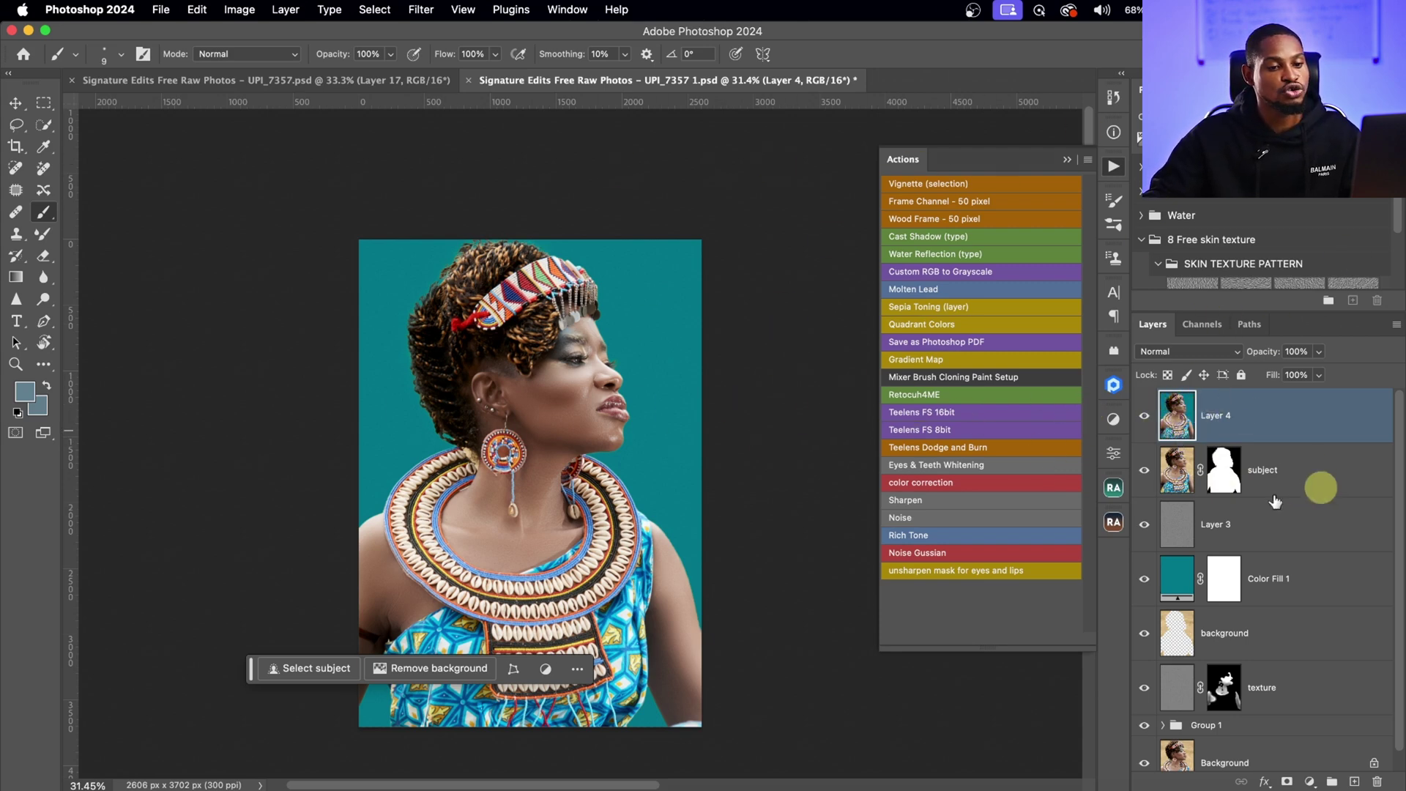
super+click(1225, 480)
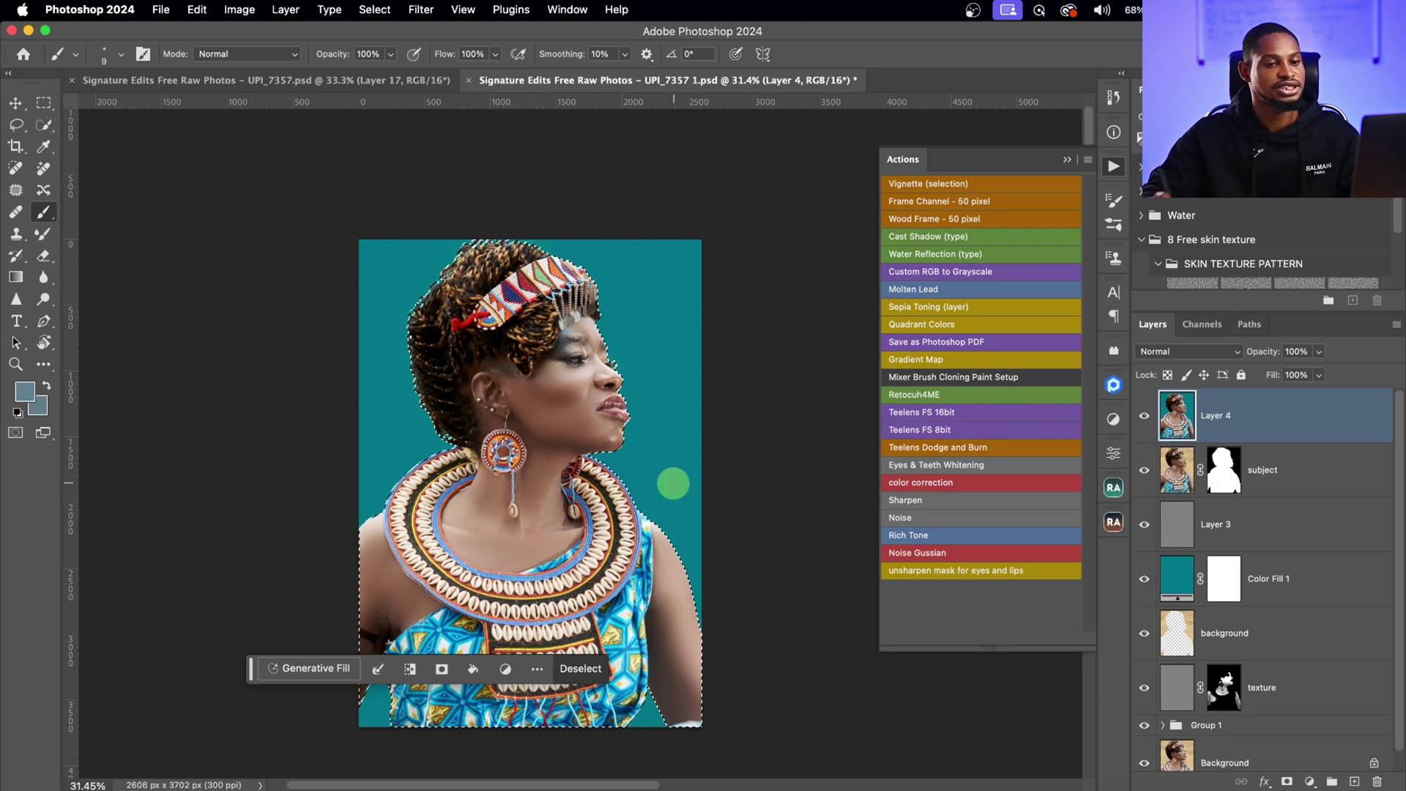
key(super+j)
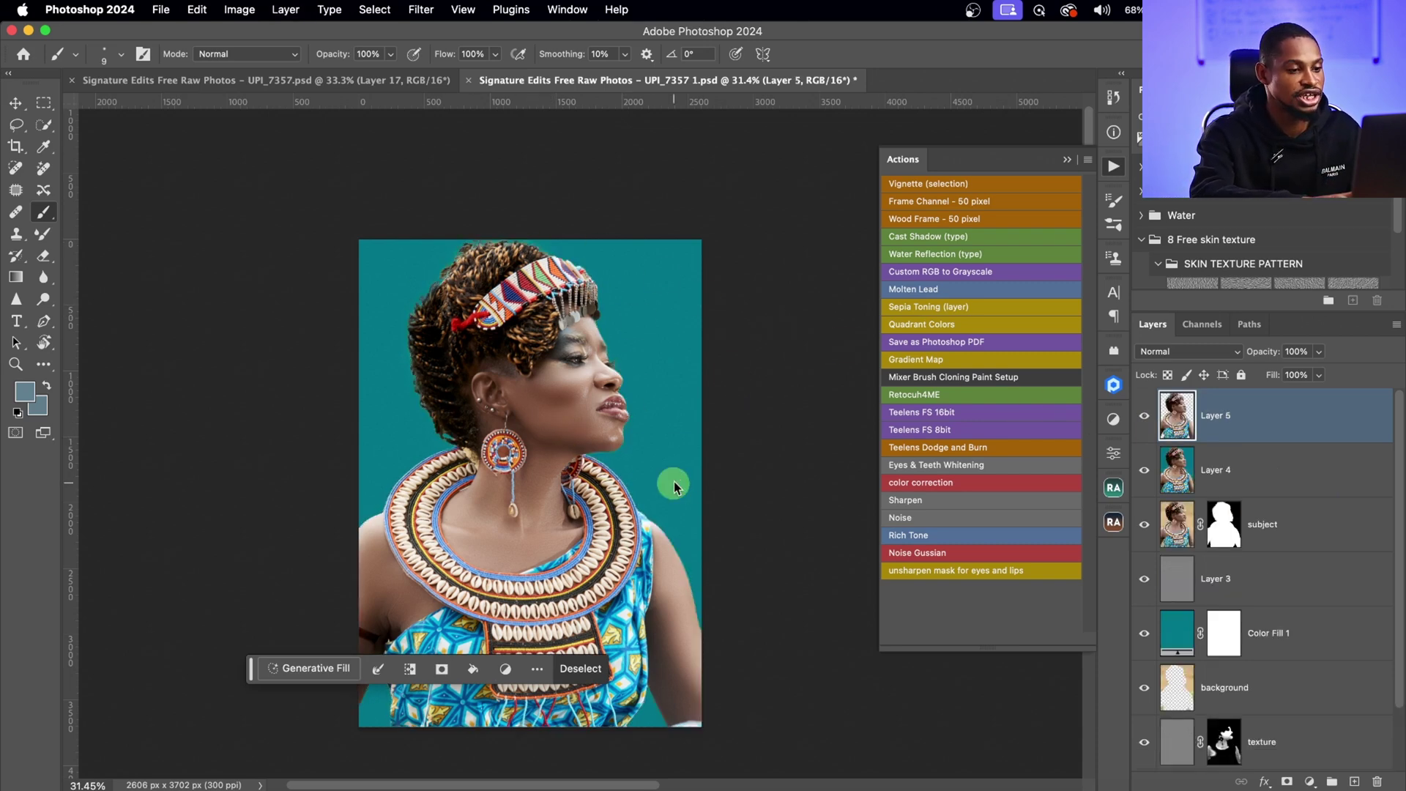
key(super+j)
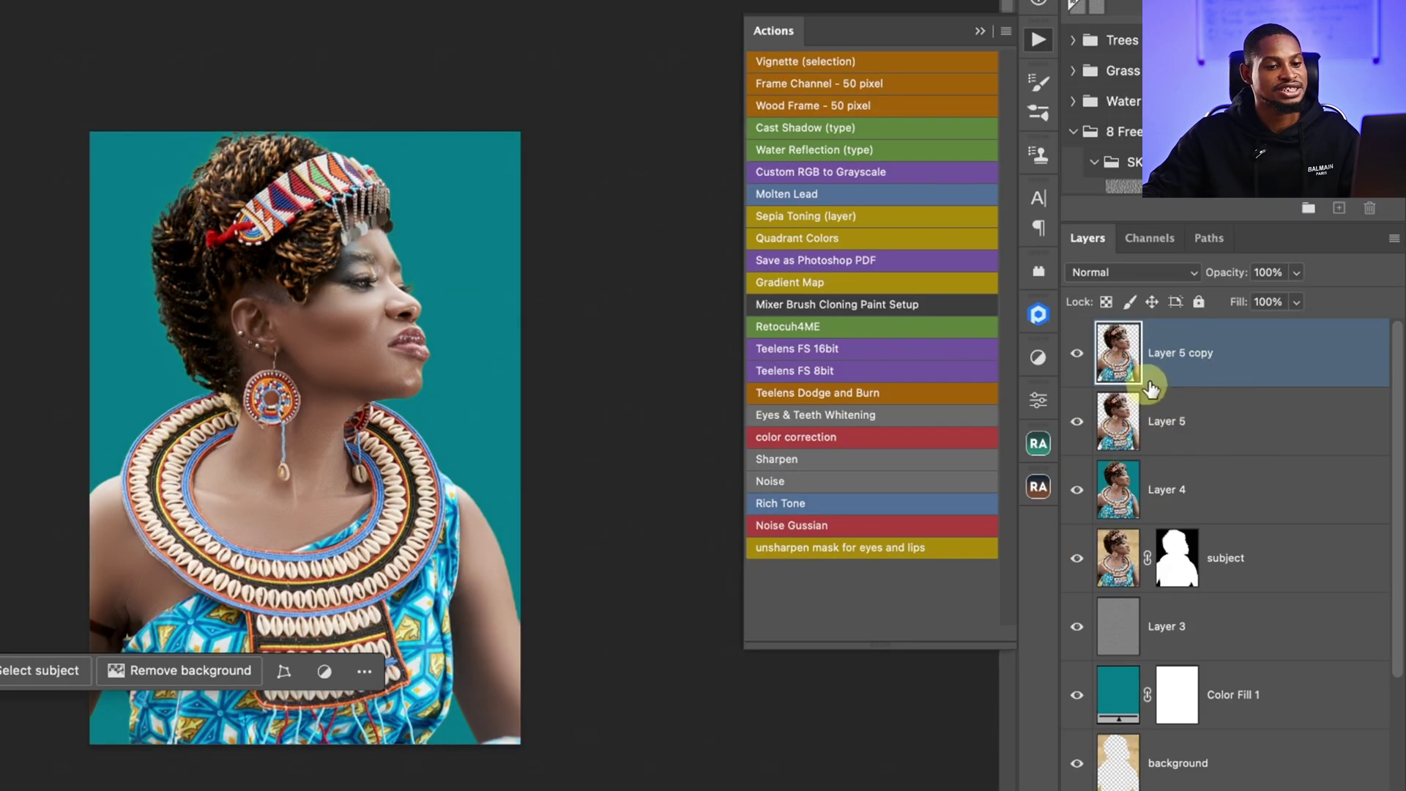
click(1201, 424)
click(1218, 360)
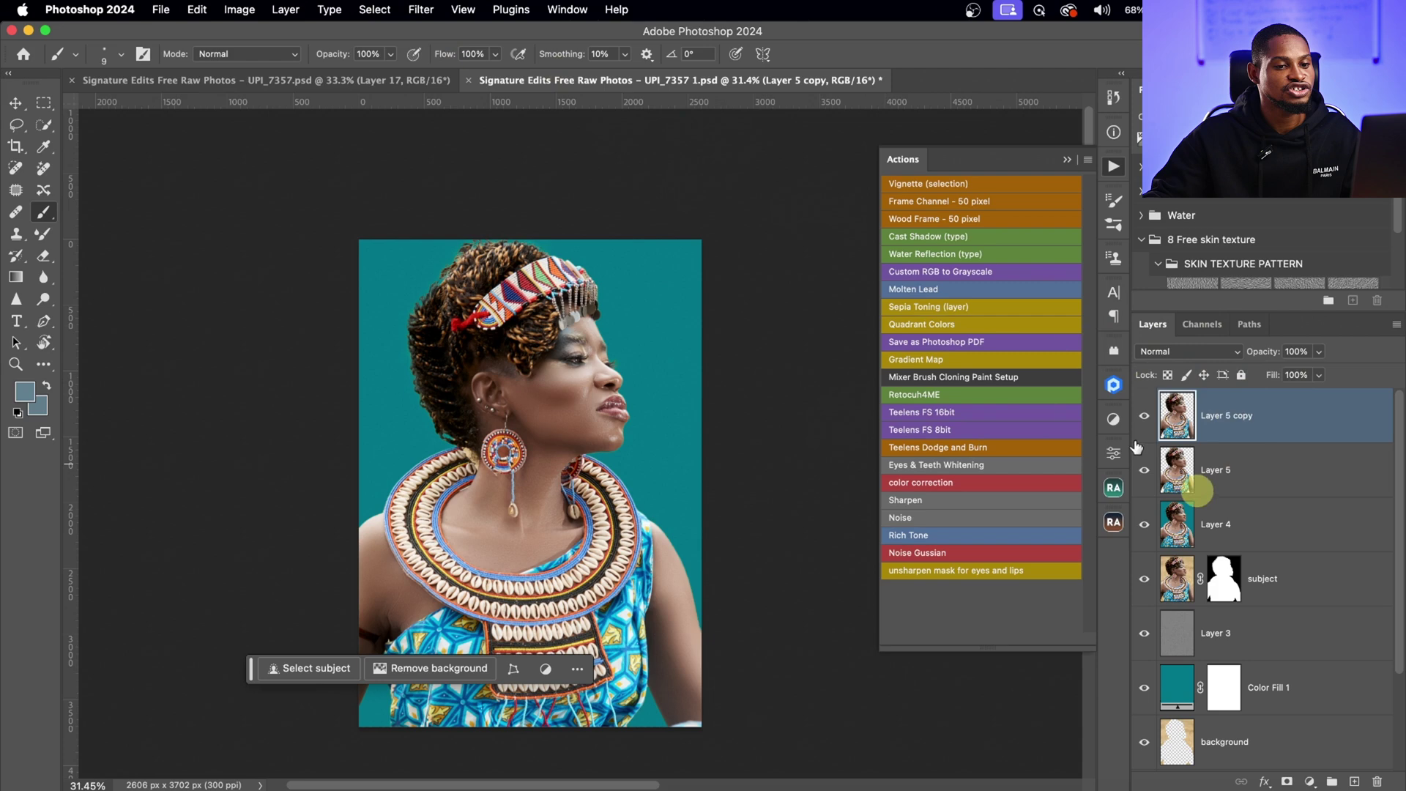
Step: Convert Layer 5 copy for smart filters and lay a Path Blur path across the necklace
click(423, 10)
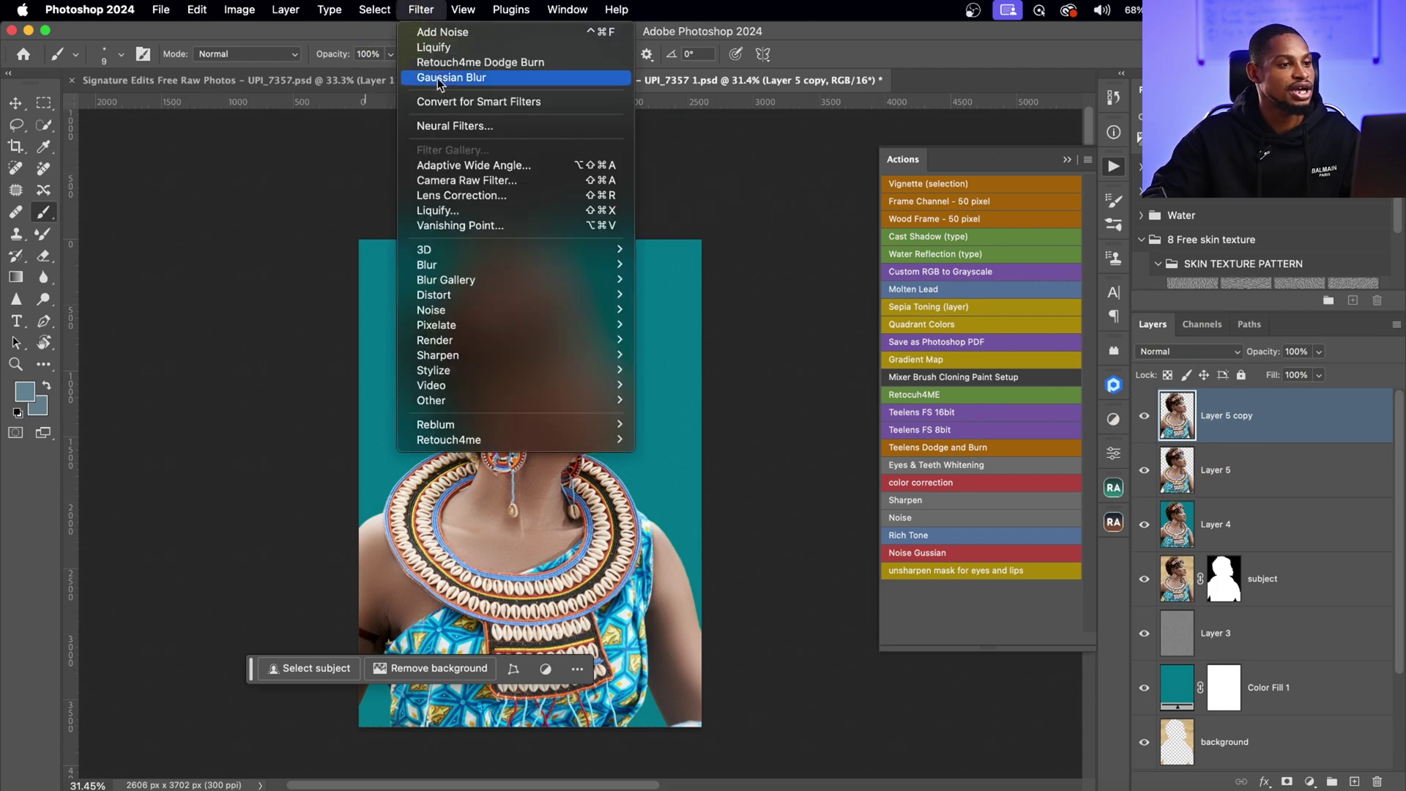
click(467, 103)
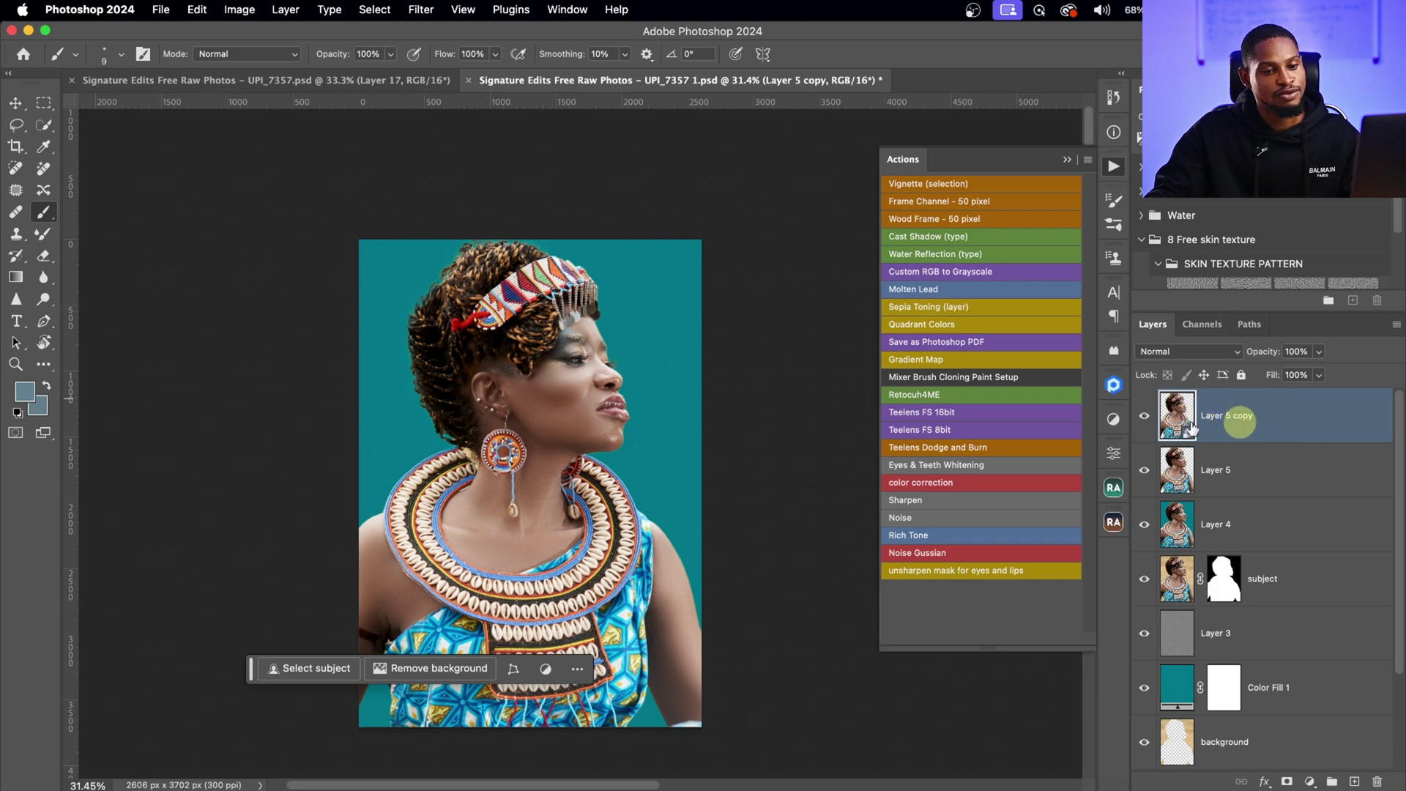
click(422, 9)
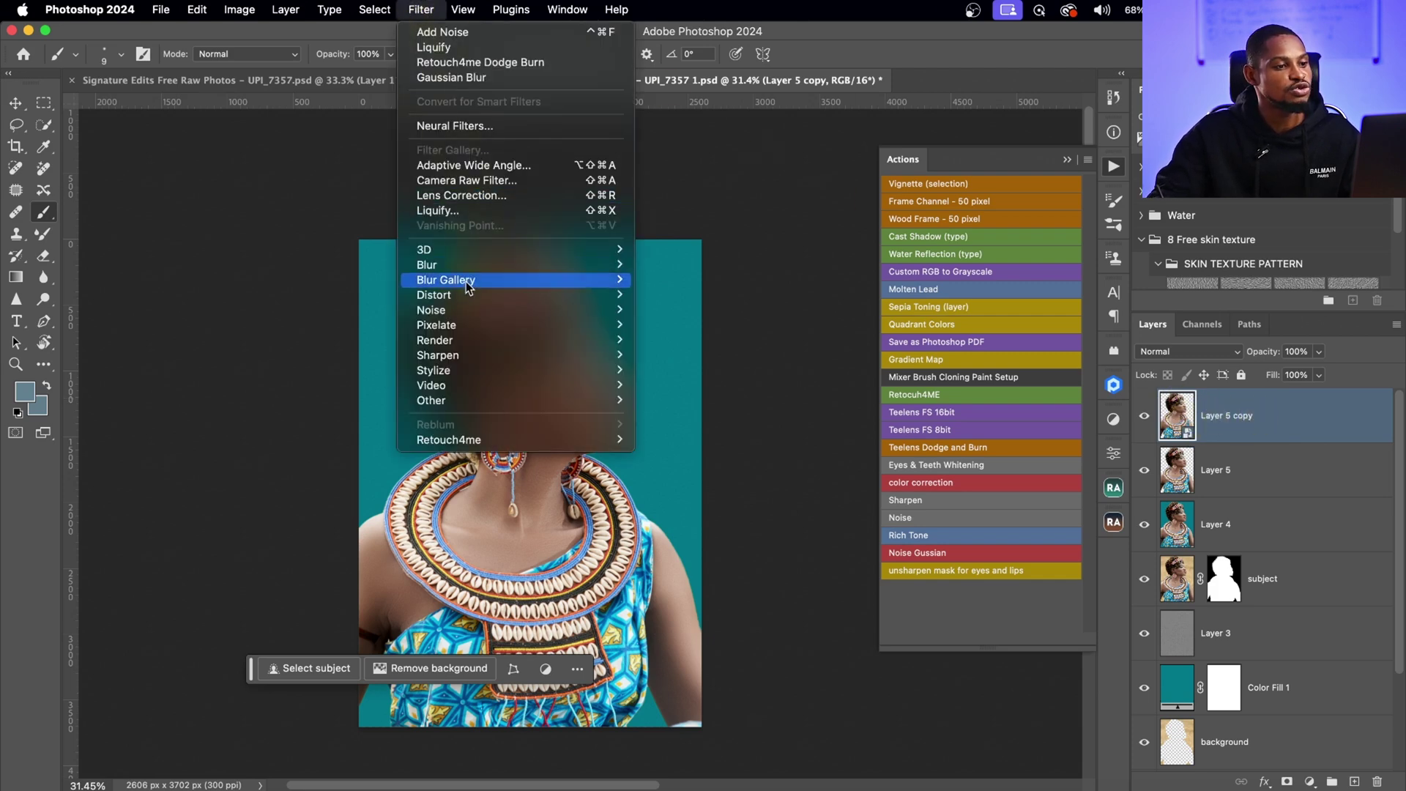
mouse_move(479, 278)
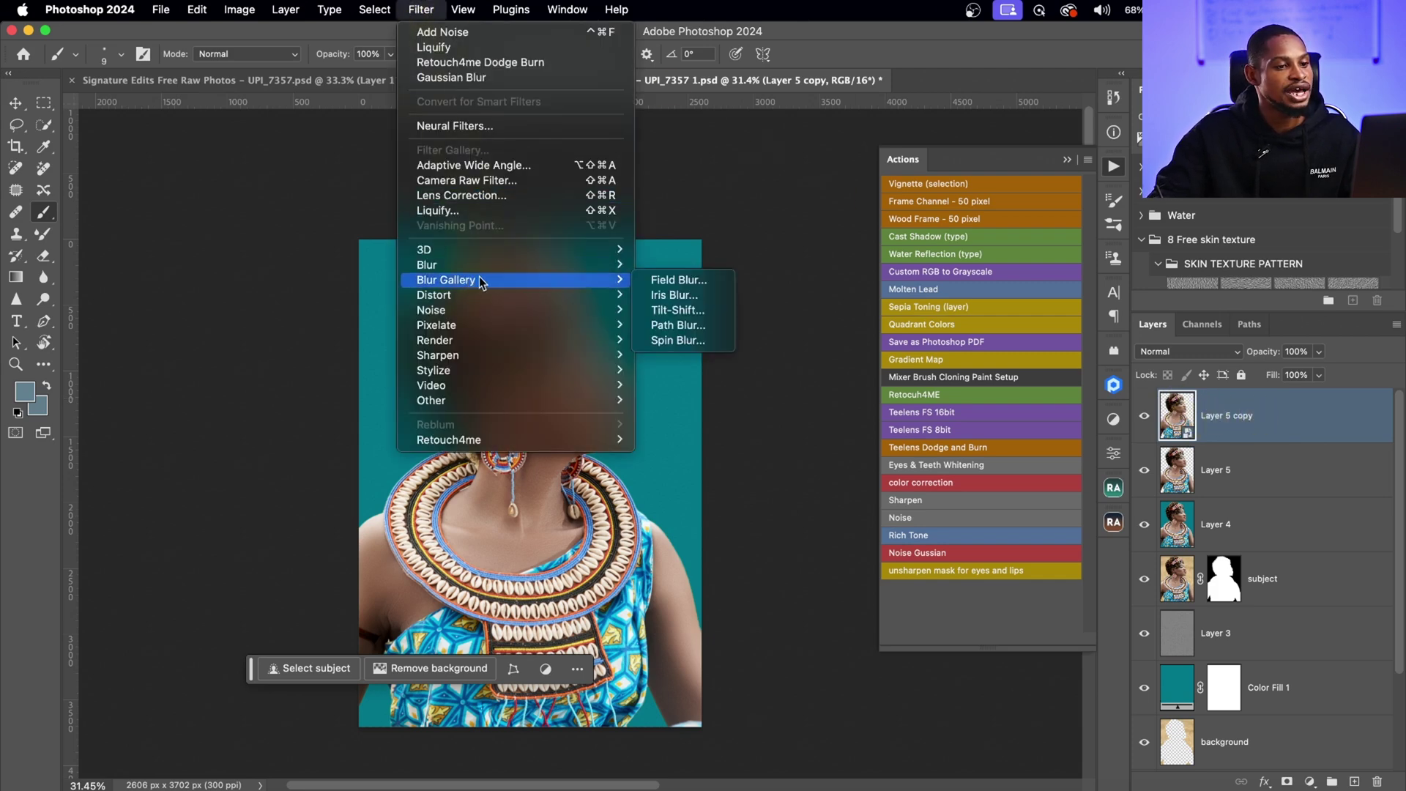
click(677, 325)
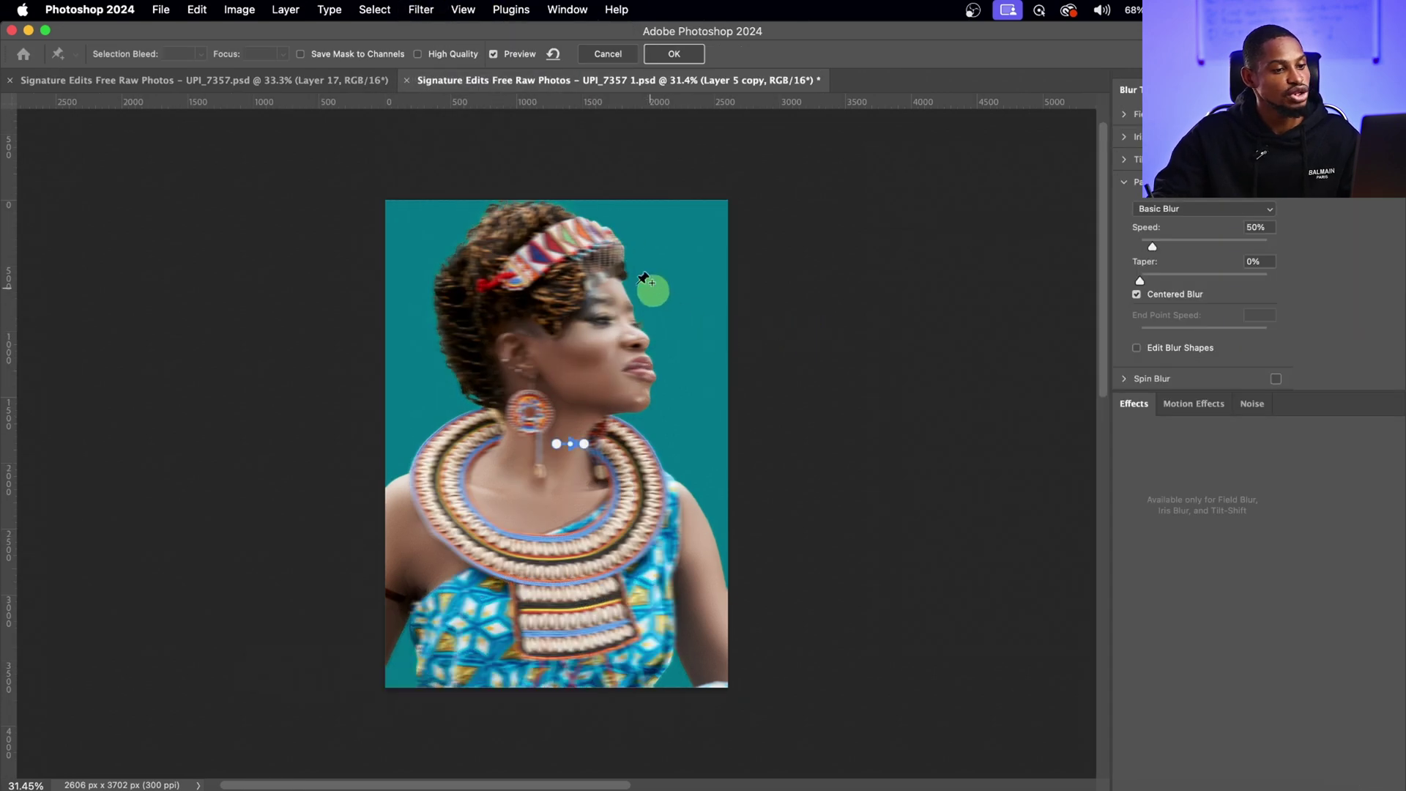
drag(584, 443, 429, 428)
drag(557, 445, 548, 440)
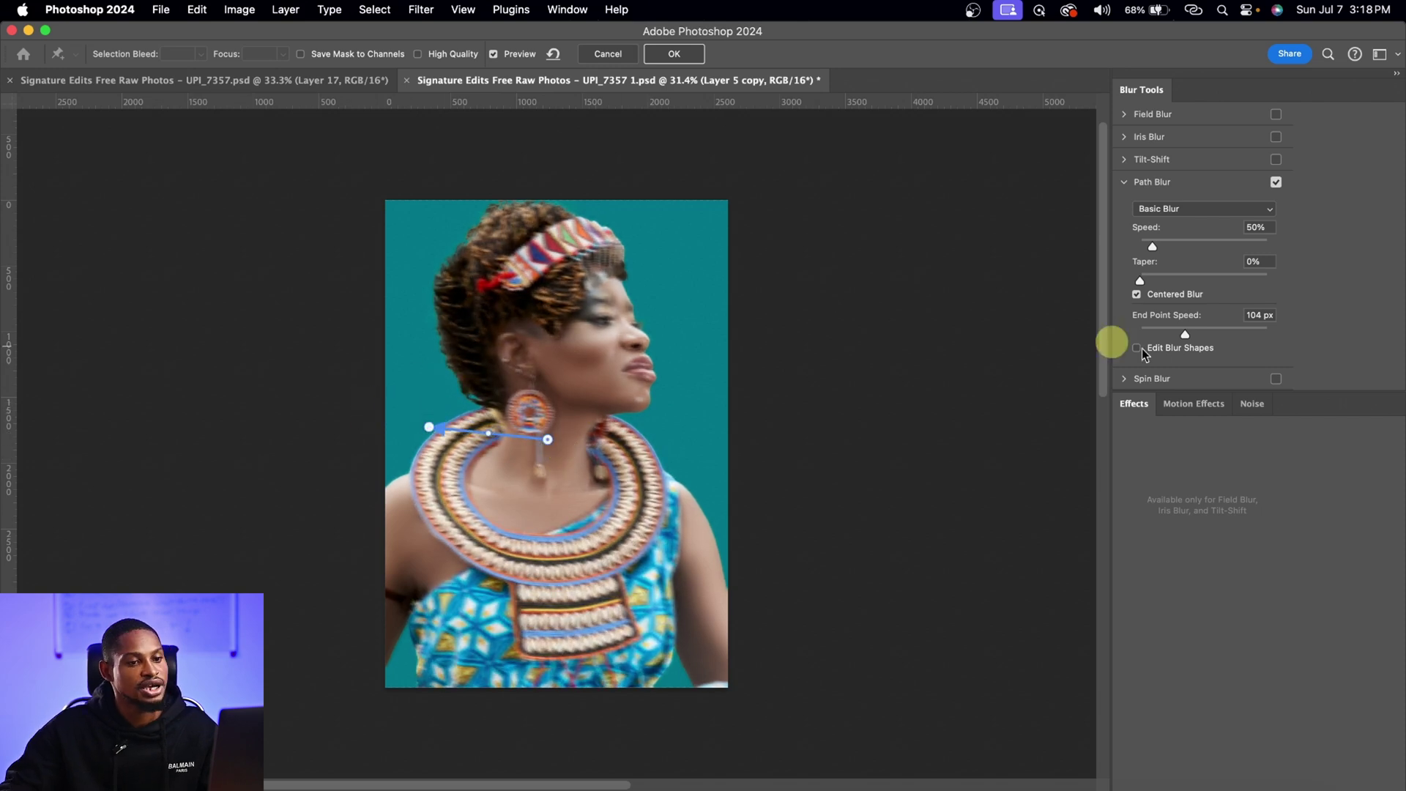
Step: Set the Path Blur uncentered at 219% speed and 11% taper, with a leftward, upward-curved end-speed arrow
click(1137, 296)
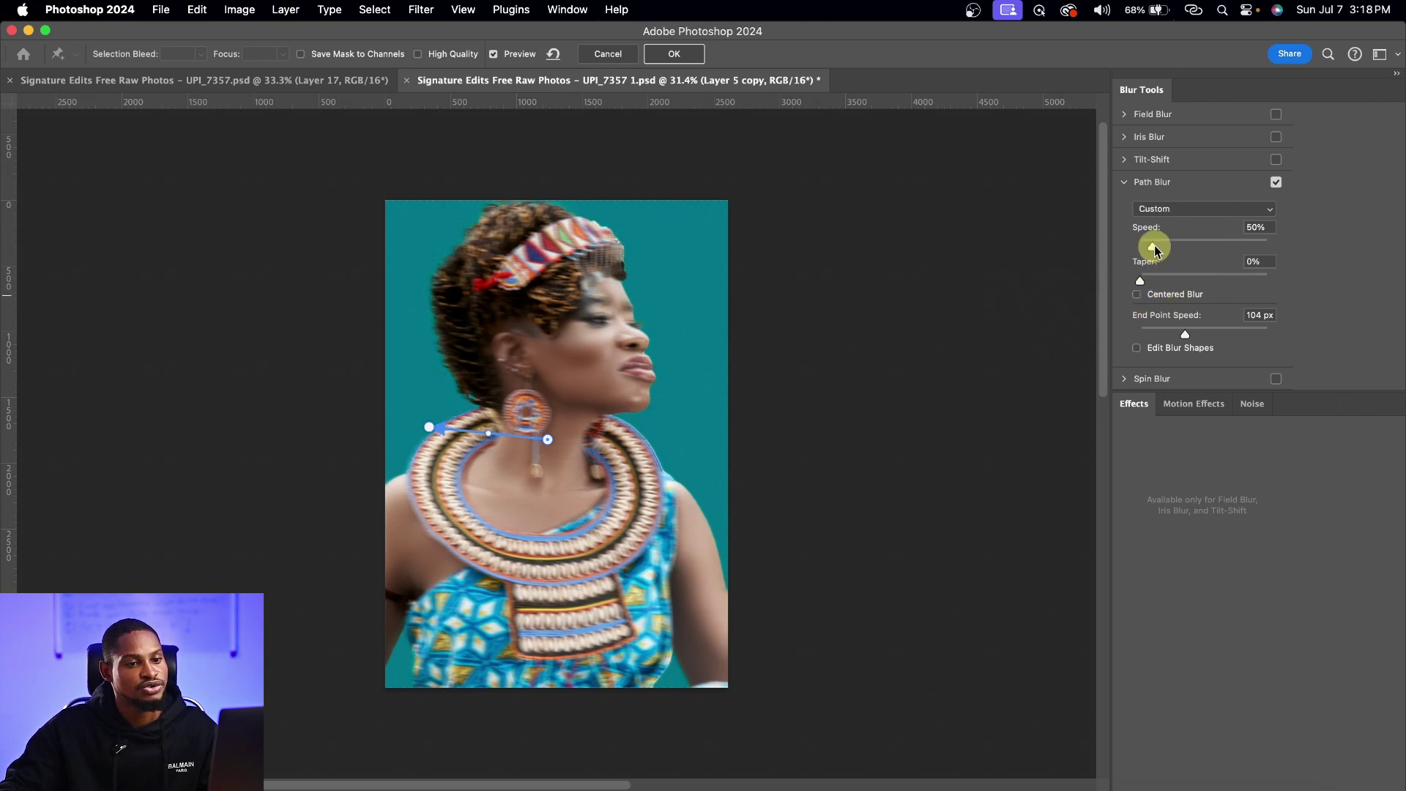
drag(1179, 251, 1188, 252)
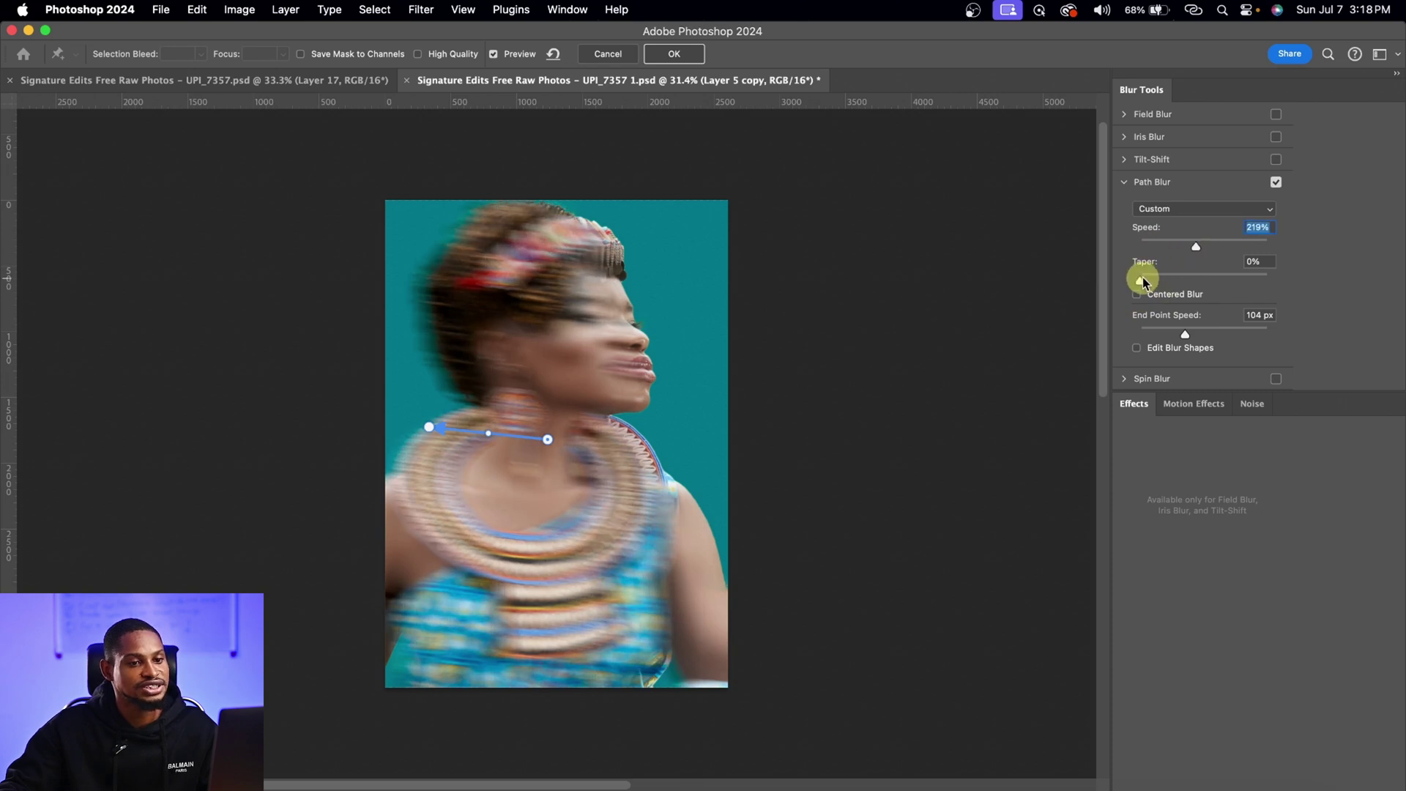
drag(1184, 283, 1181, 287)
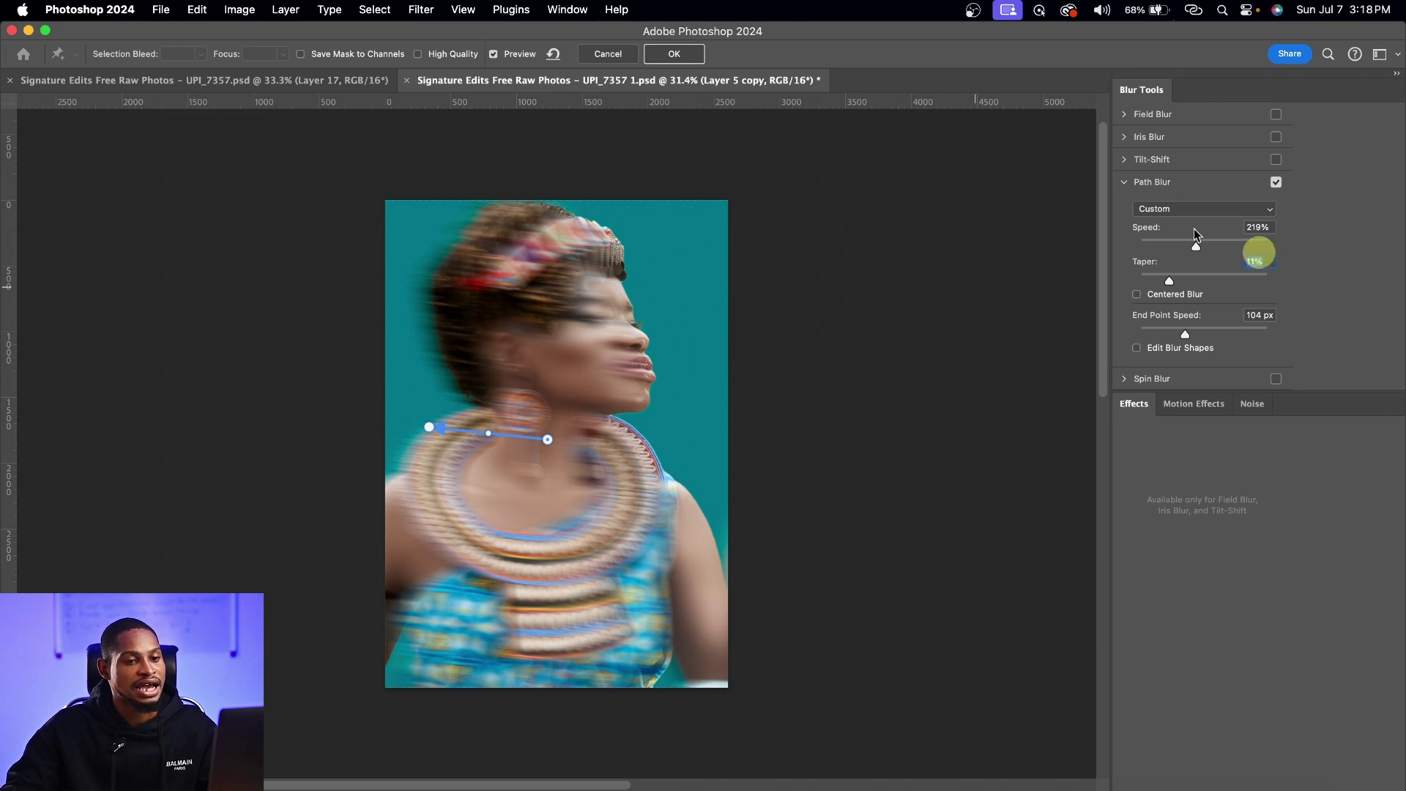
click(1137, 349)
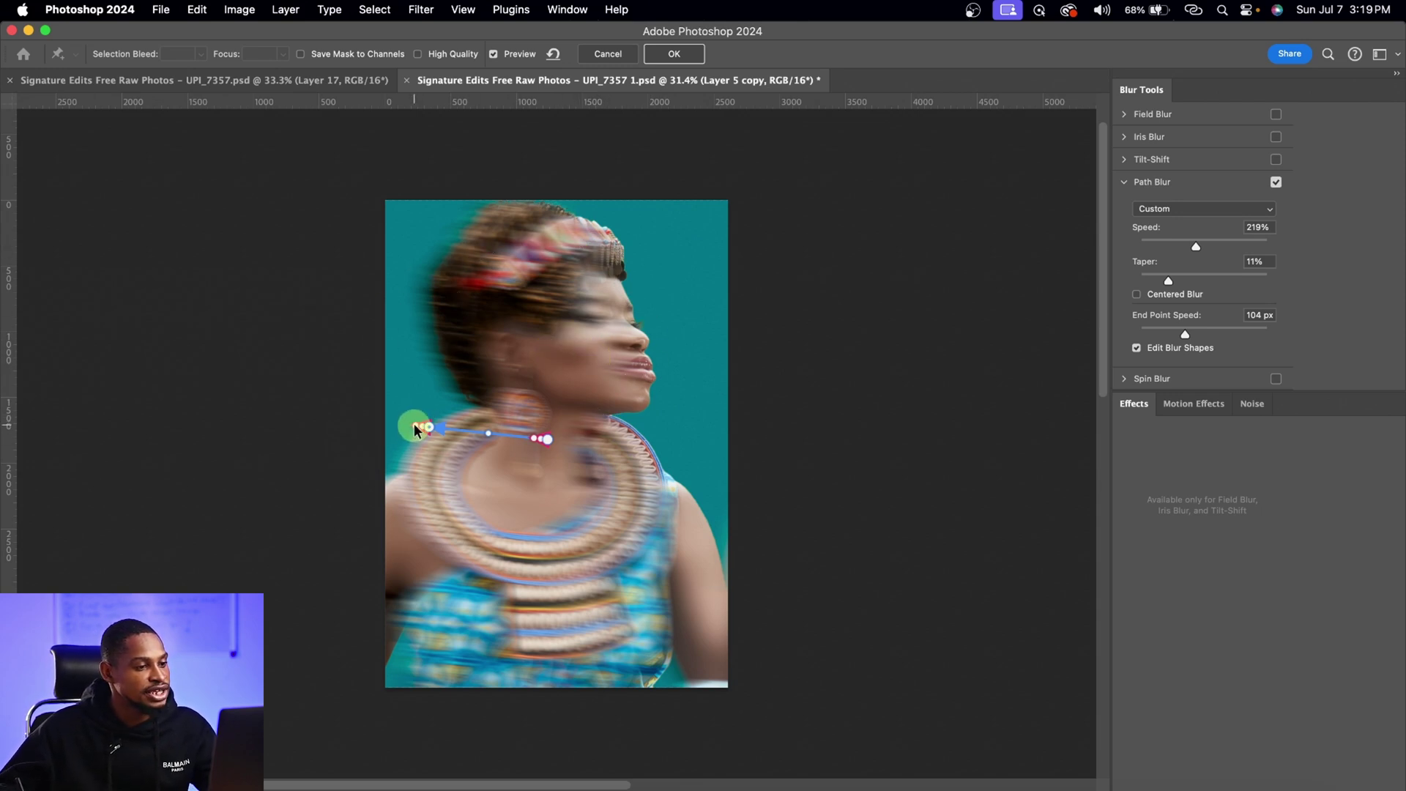
drag(415, 428, 283, 408)
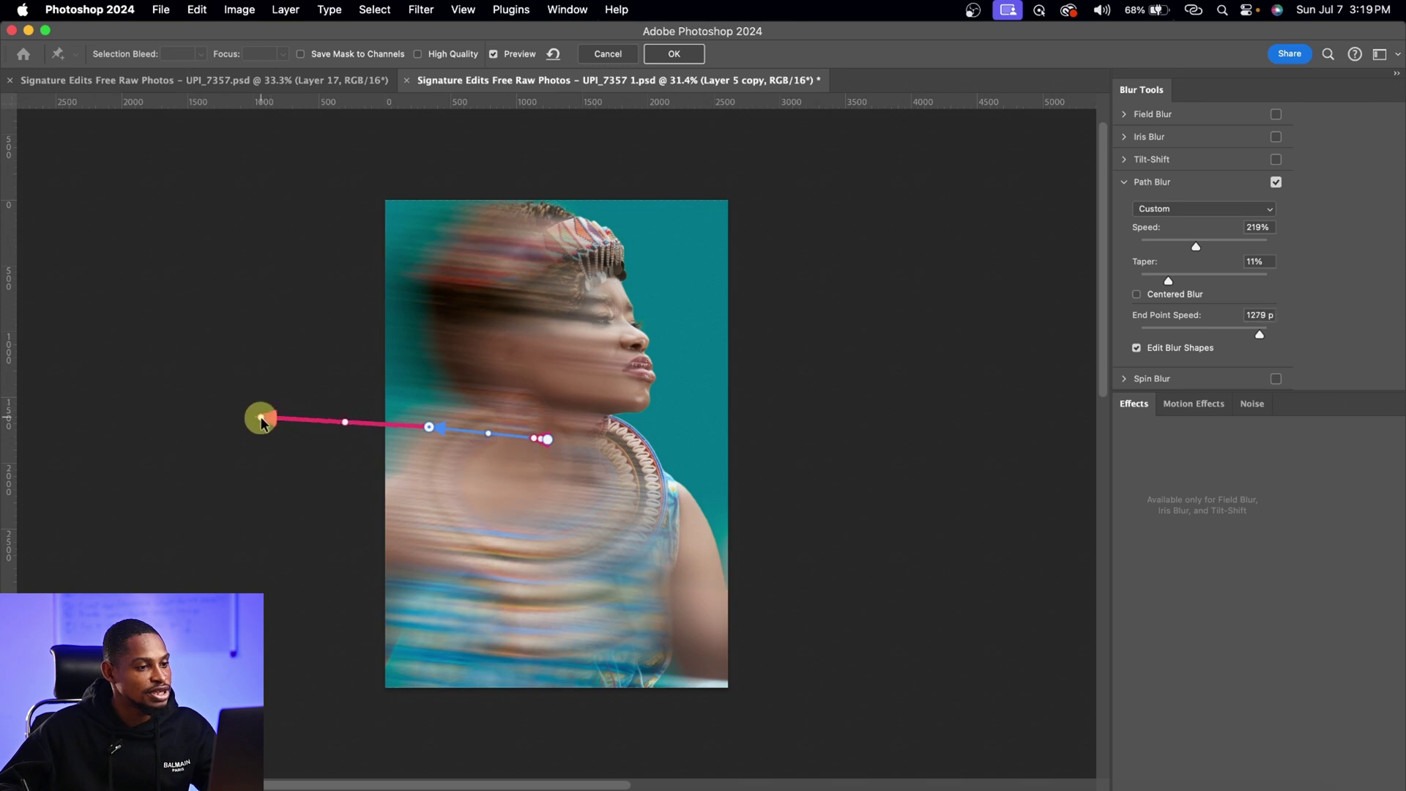
drag(342, 408, 342, 408)
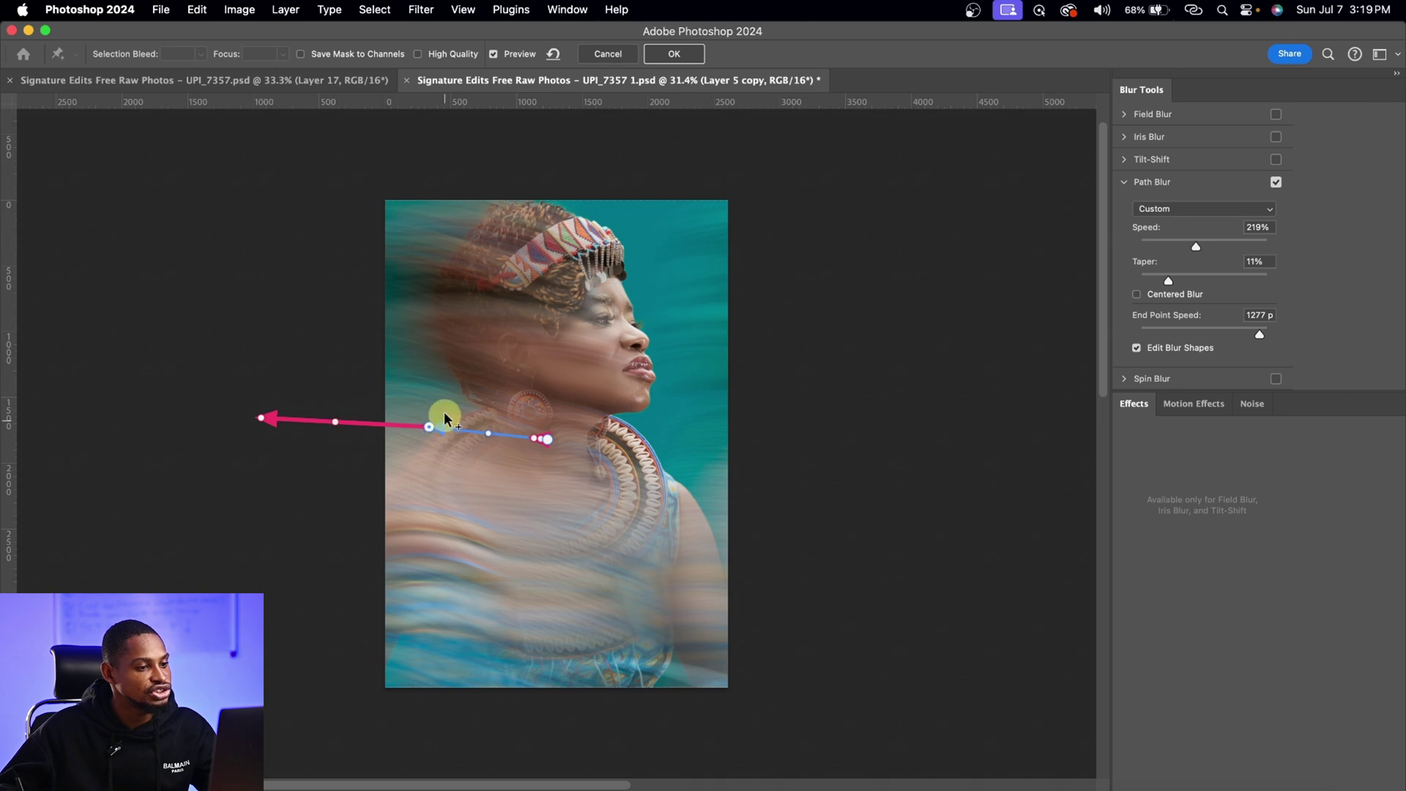
drag(443, 407, 442, 412)
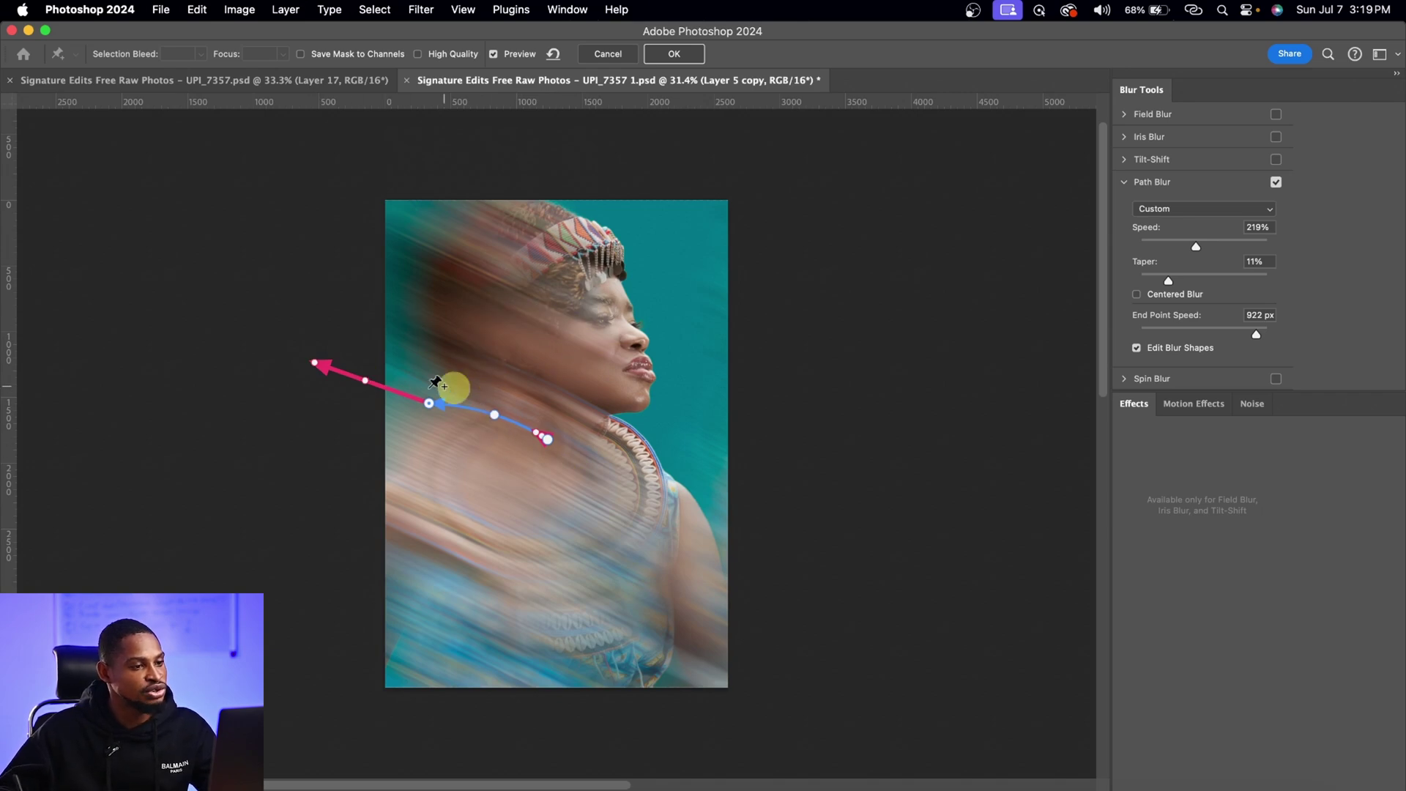
Step: Apply the Path Blur, add a layer mask, and paint the face, necklace and dress back sharp
click(675, 55)
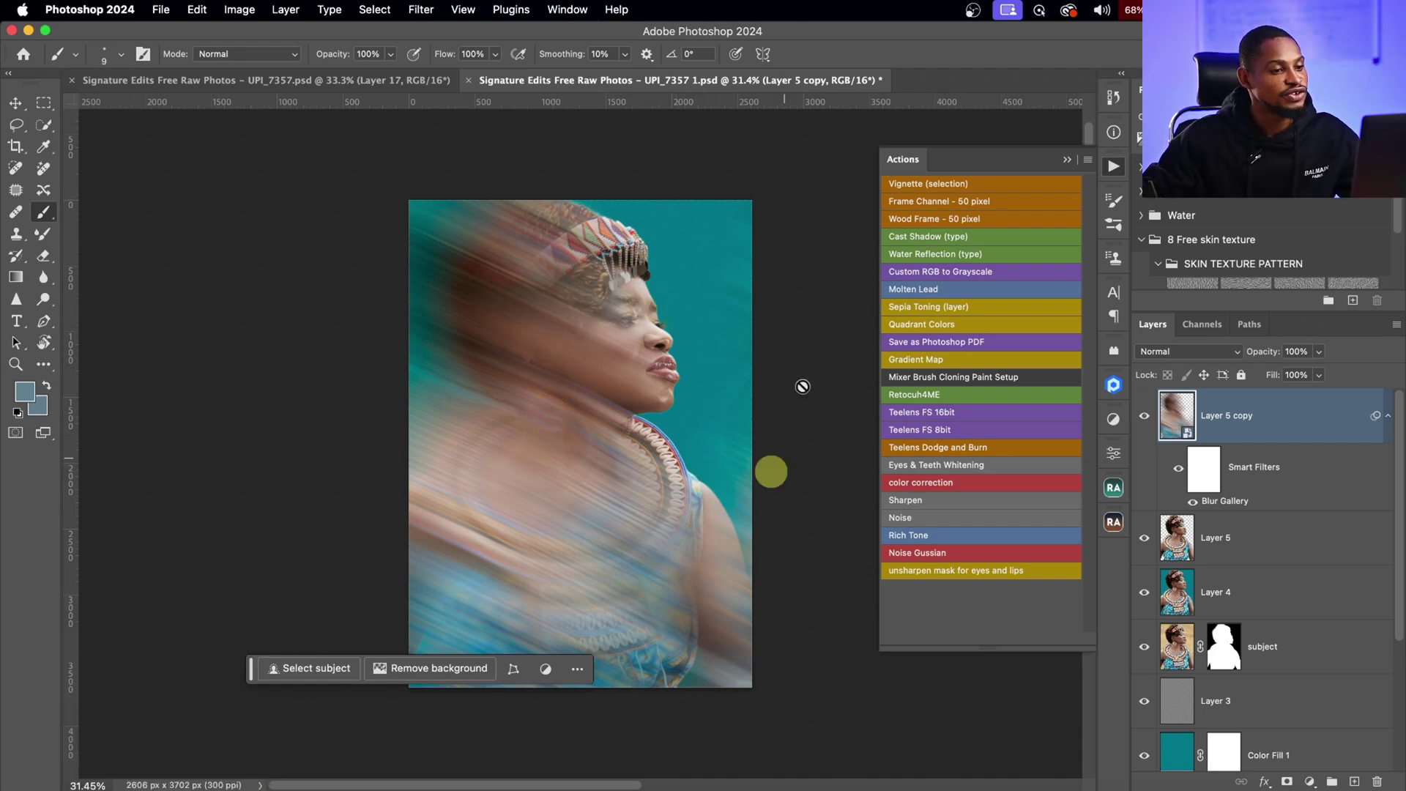
click(1287, 782)
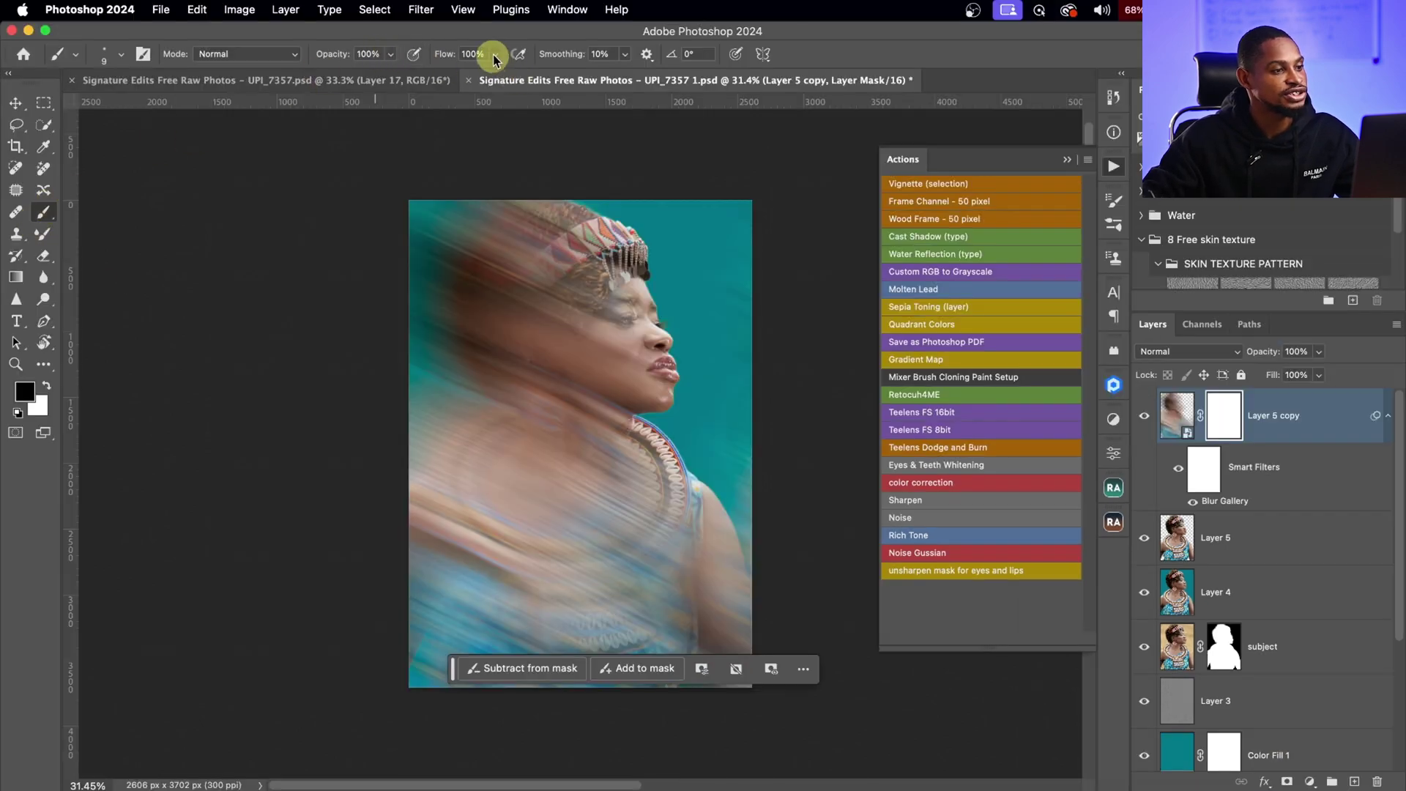
click(27, 365)
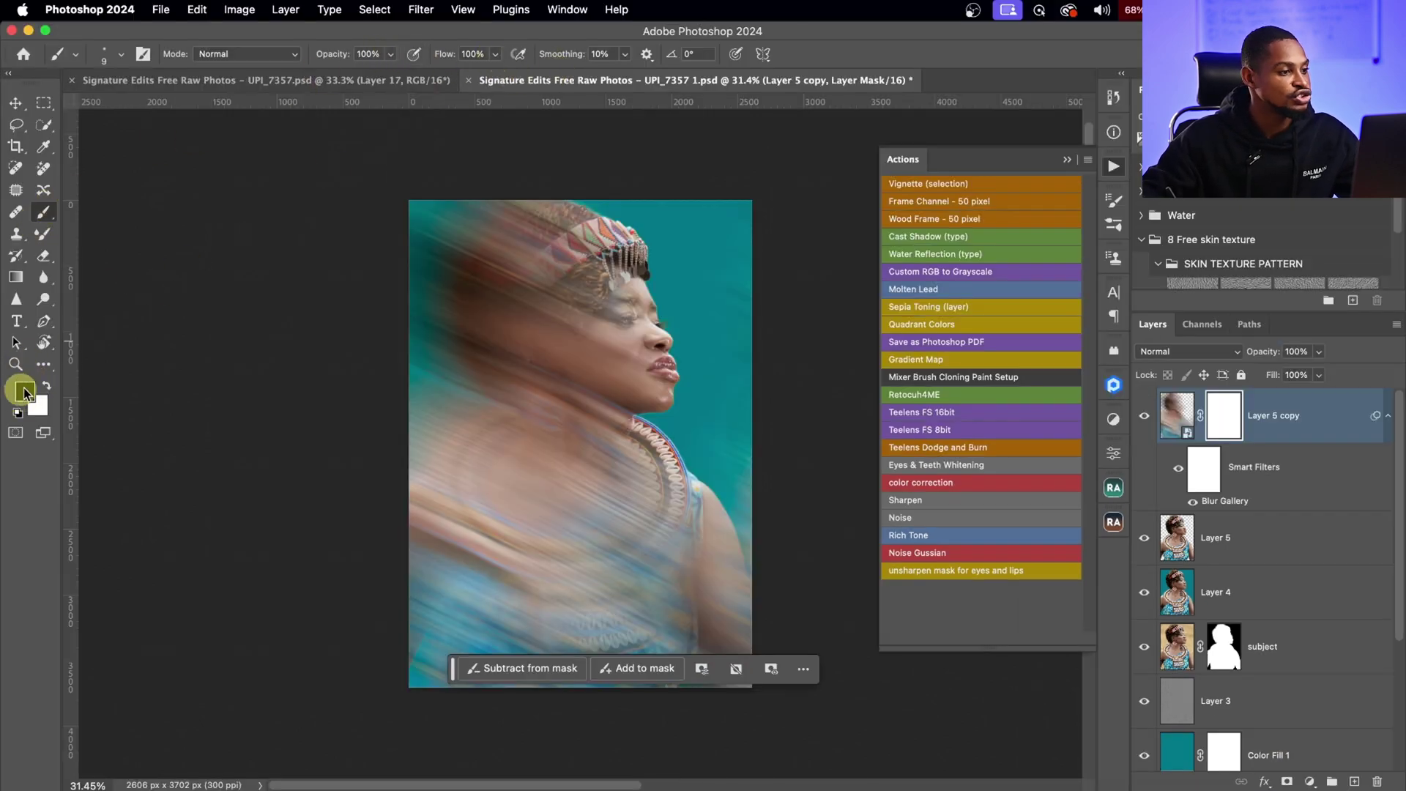
key(bracketright)
key(bracketright)
key(bracketright)
key(bracketright)
key(bracketright)
key(bracketright)
key(bracketright)
key(bracketright)
key(bracketright)
key(bracketright)
key(bracketright)
key(bracketright)
key(bracketright)
key(bracketright)
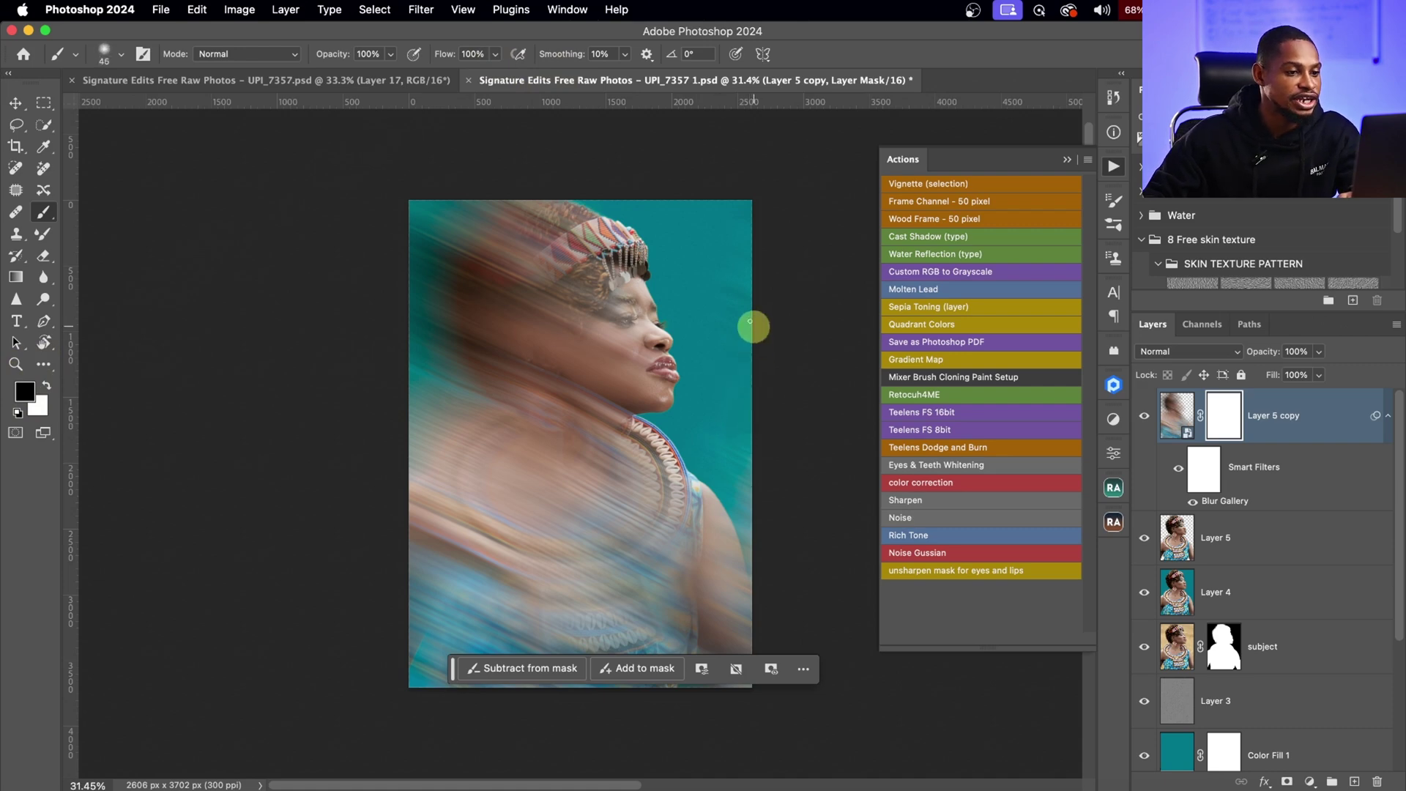
key(bracketright)
key(bracketright)
key(bracketright)
key(bracketright)
key(bracketright)
key(bracketright)
key(bracketright)
key(bracketright)
key(bracketright)
key(bracketright)
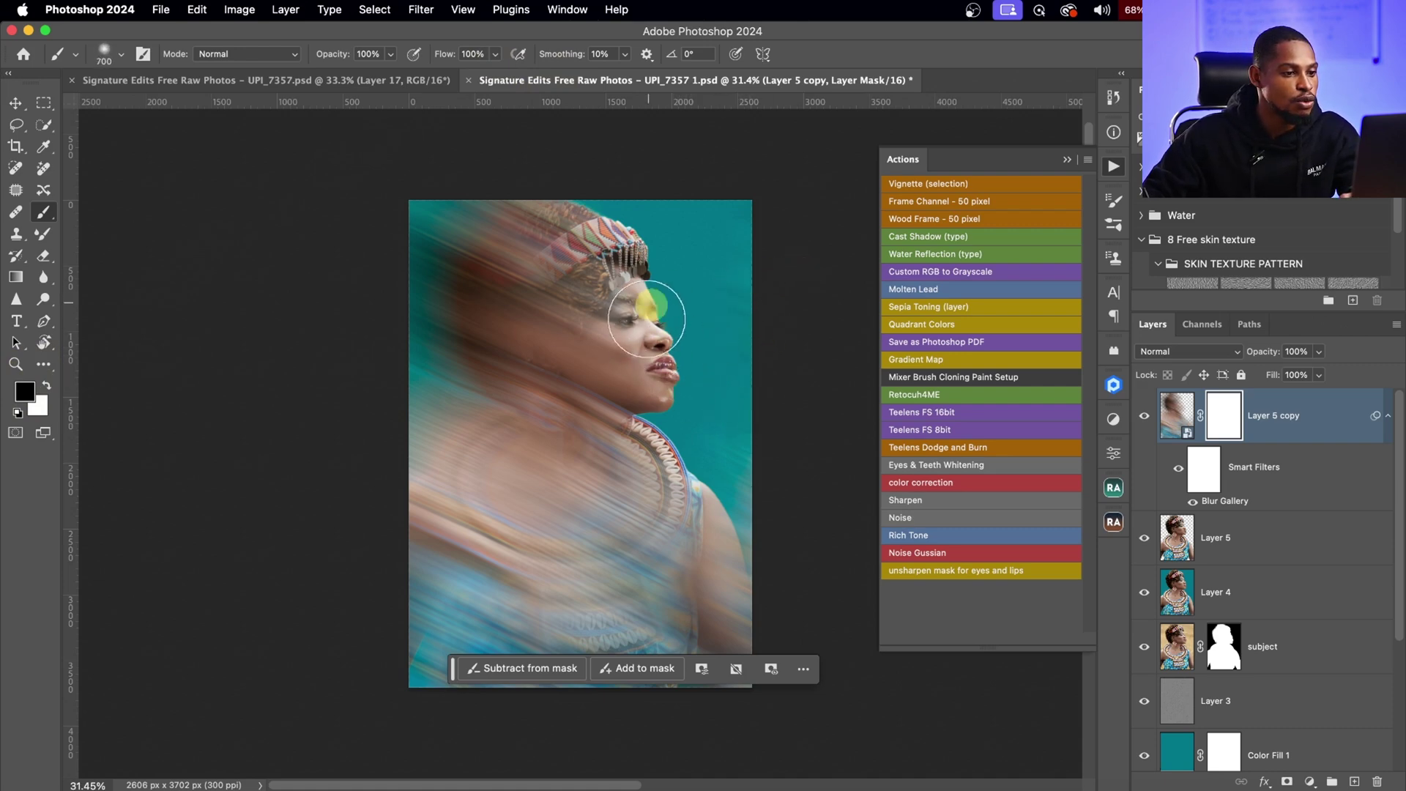
drag(698, 422, 714, 458)
drag(700, 528, 698, 636)
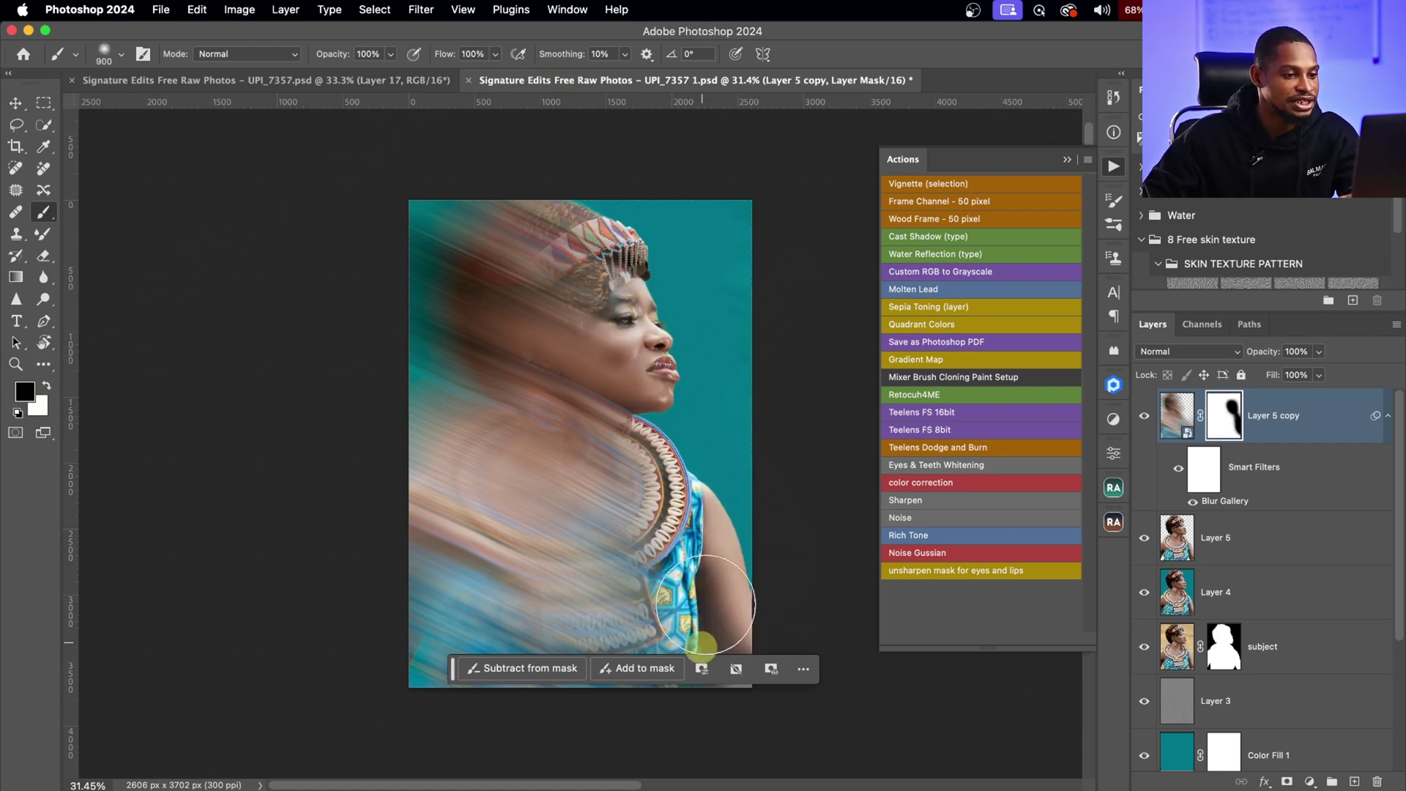
key(bracketright)
key(bracketright)
key(bracketleft)
key(bracketleft)
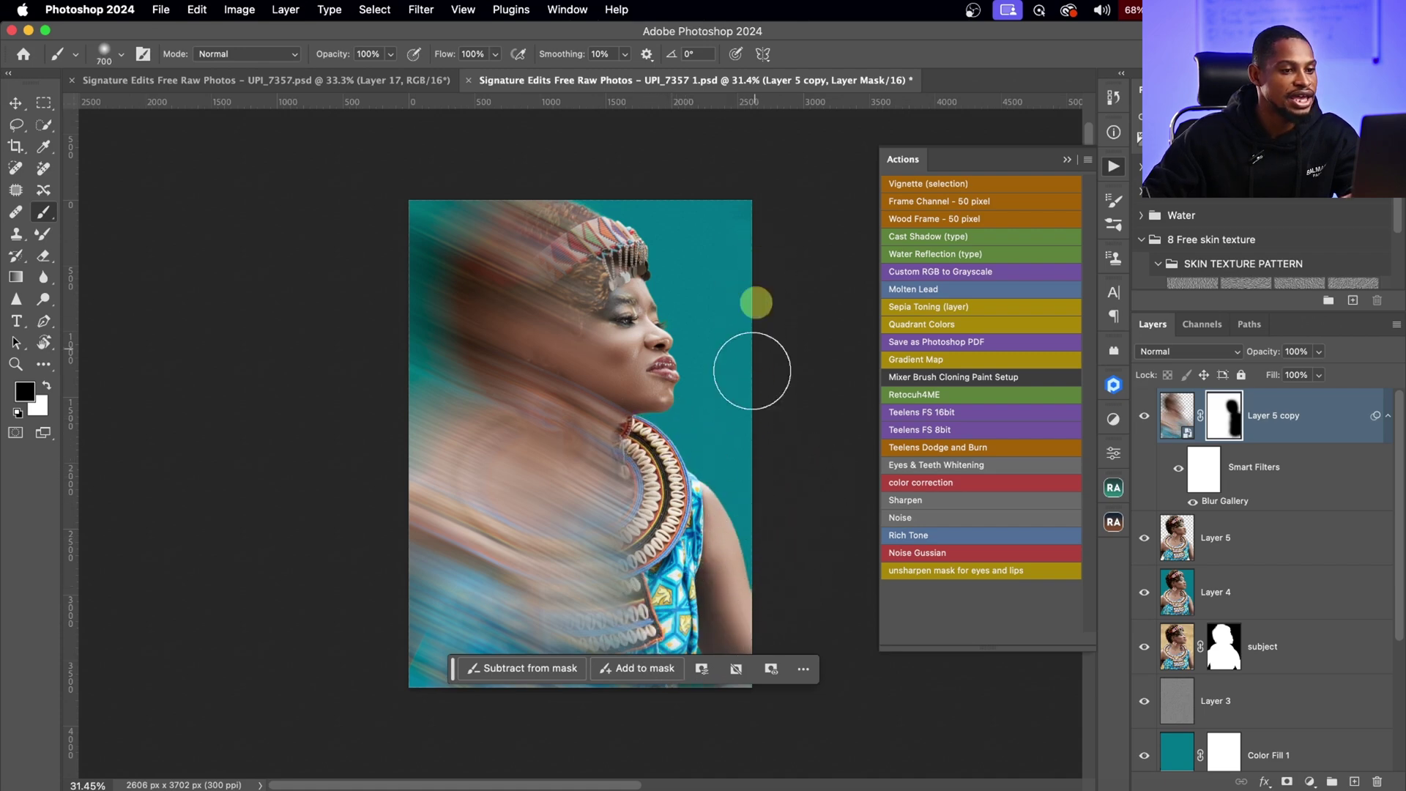
mouse_move(663, 430)
mouse_down()
mouse_move(726, 564)
mouse_move(705, 589)
mouse_move(646, 589)
mouse_move(673, 599)
mouse_move(697, 512)
mouse_up()
key(bracketleft)
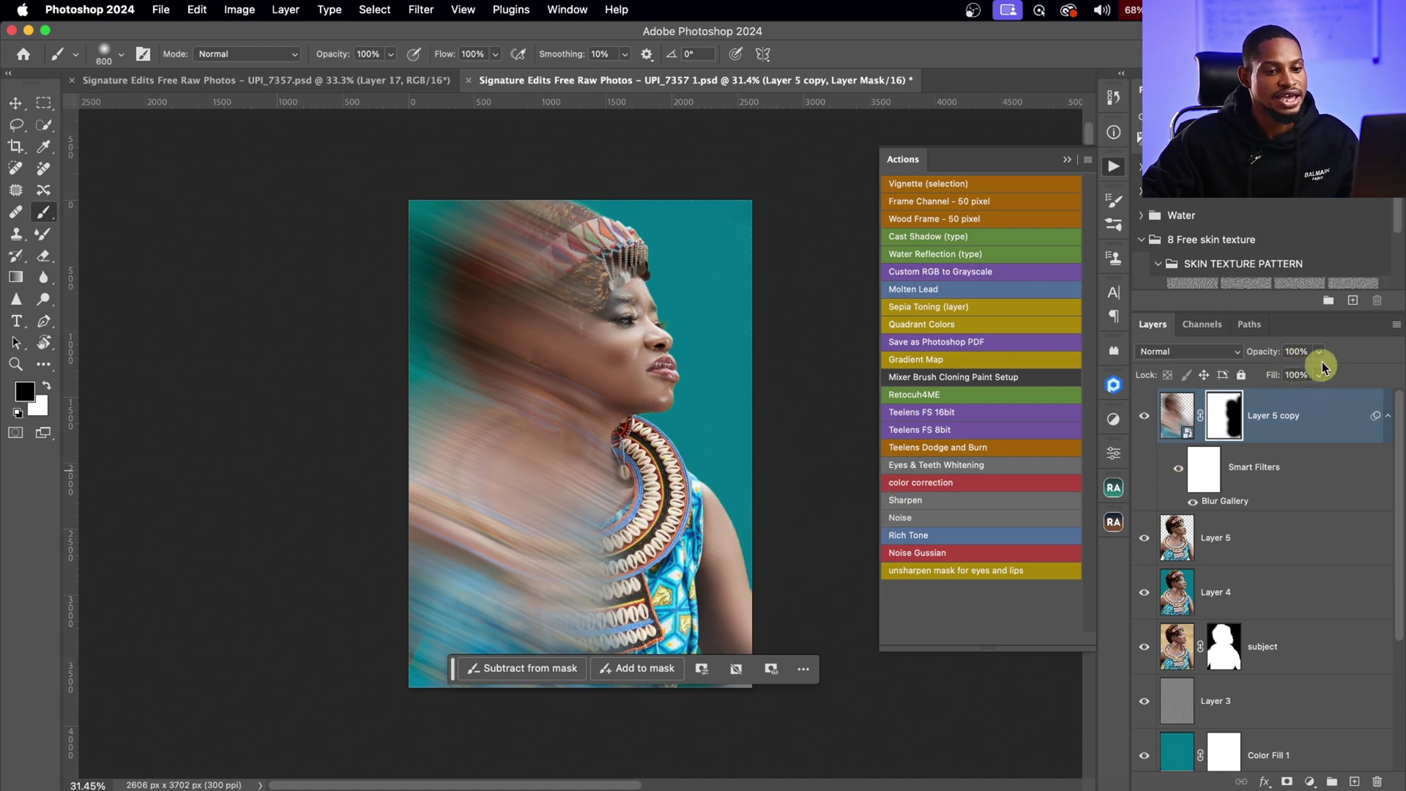
Step: Set Layer 5 copy's opacity to 100%
click(1177, 415)
click(1319, 353)
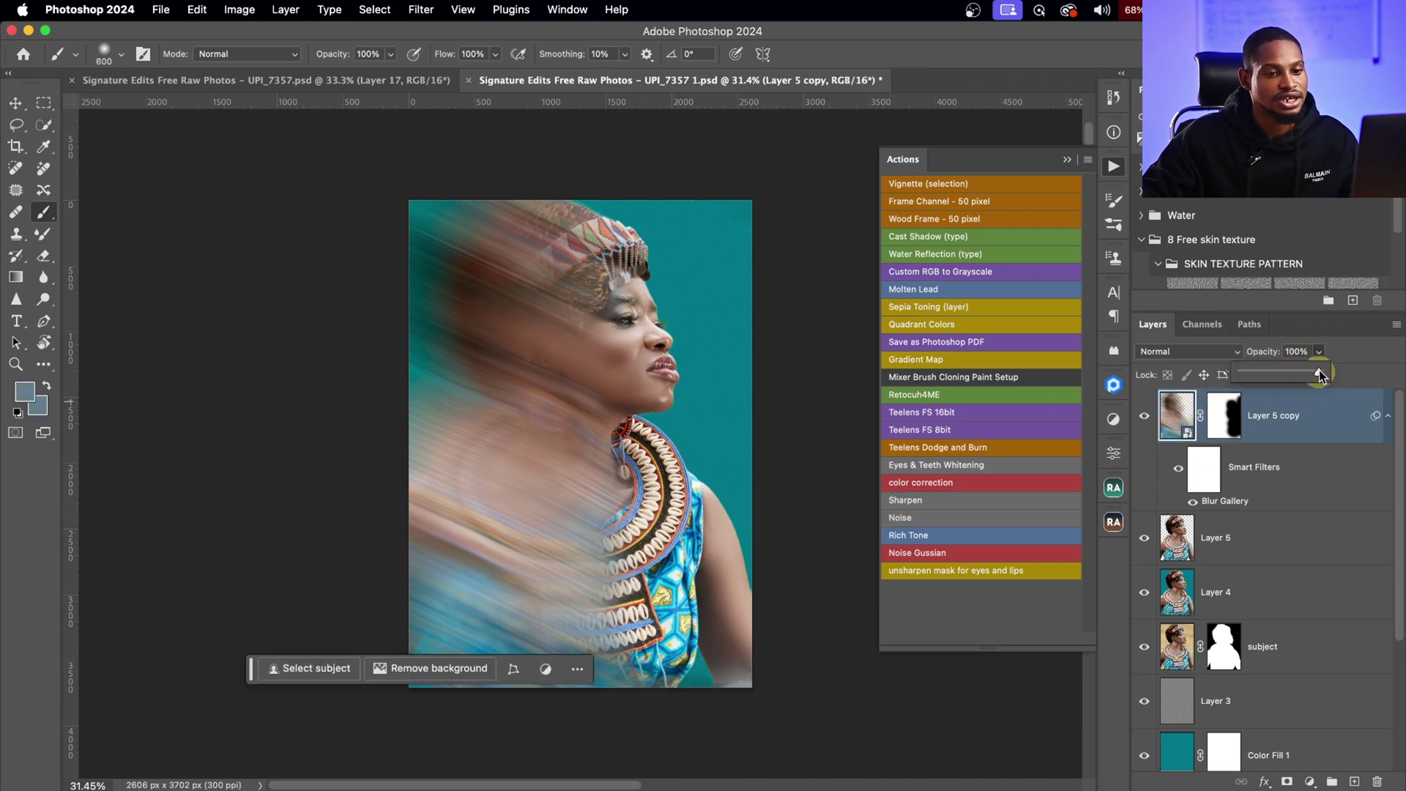
drag(1307, 372, 1304, 373)
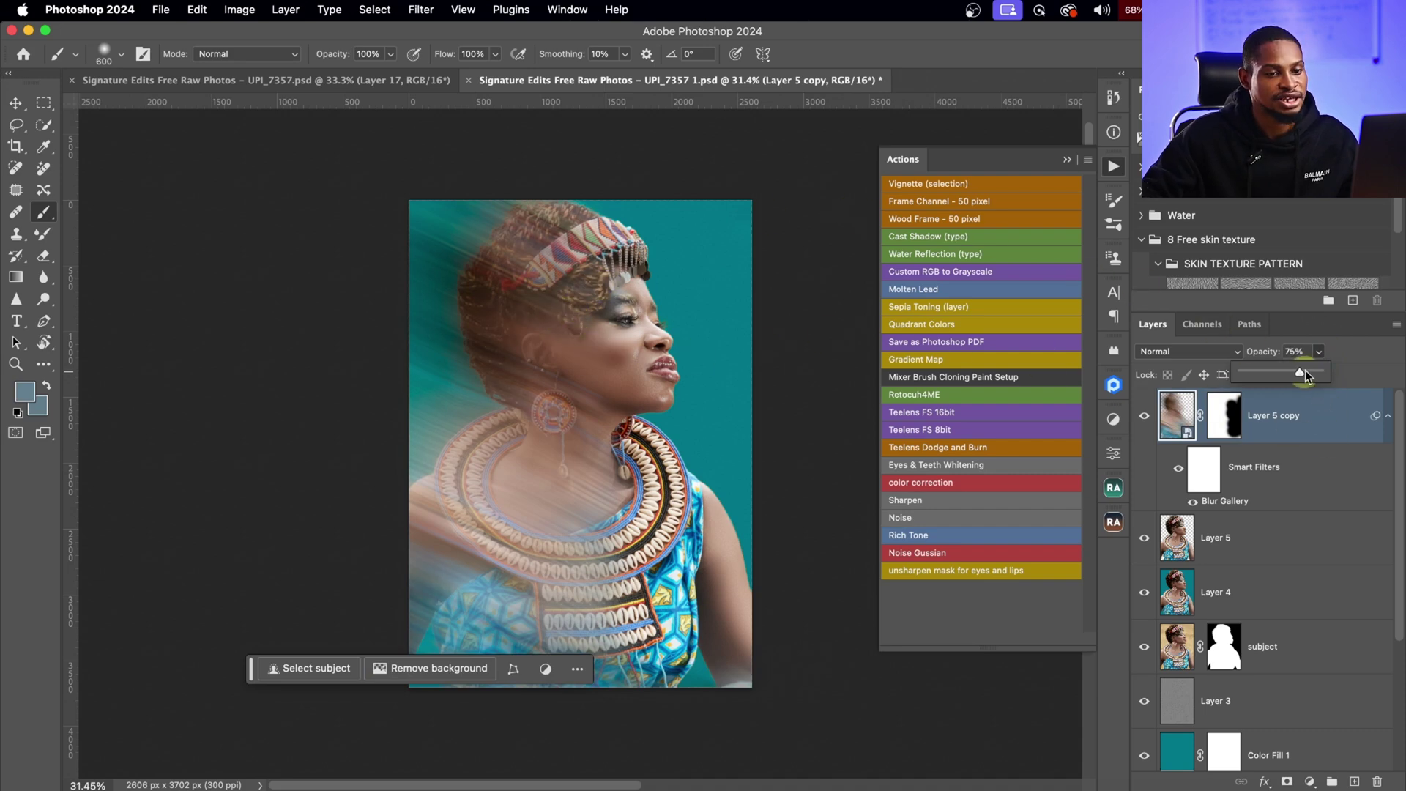
mouse_move(1307, 375)
mouse_down()
mouse_move(1350, 375)
mouse_move(1312, 372)
mouse_up()
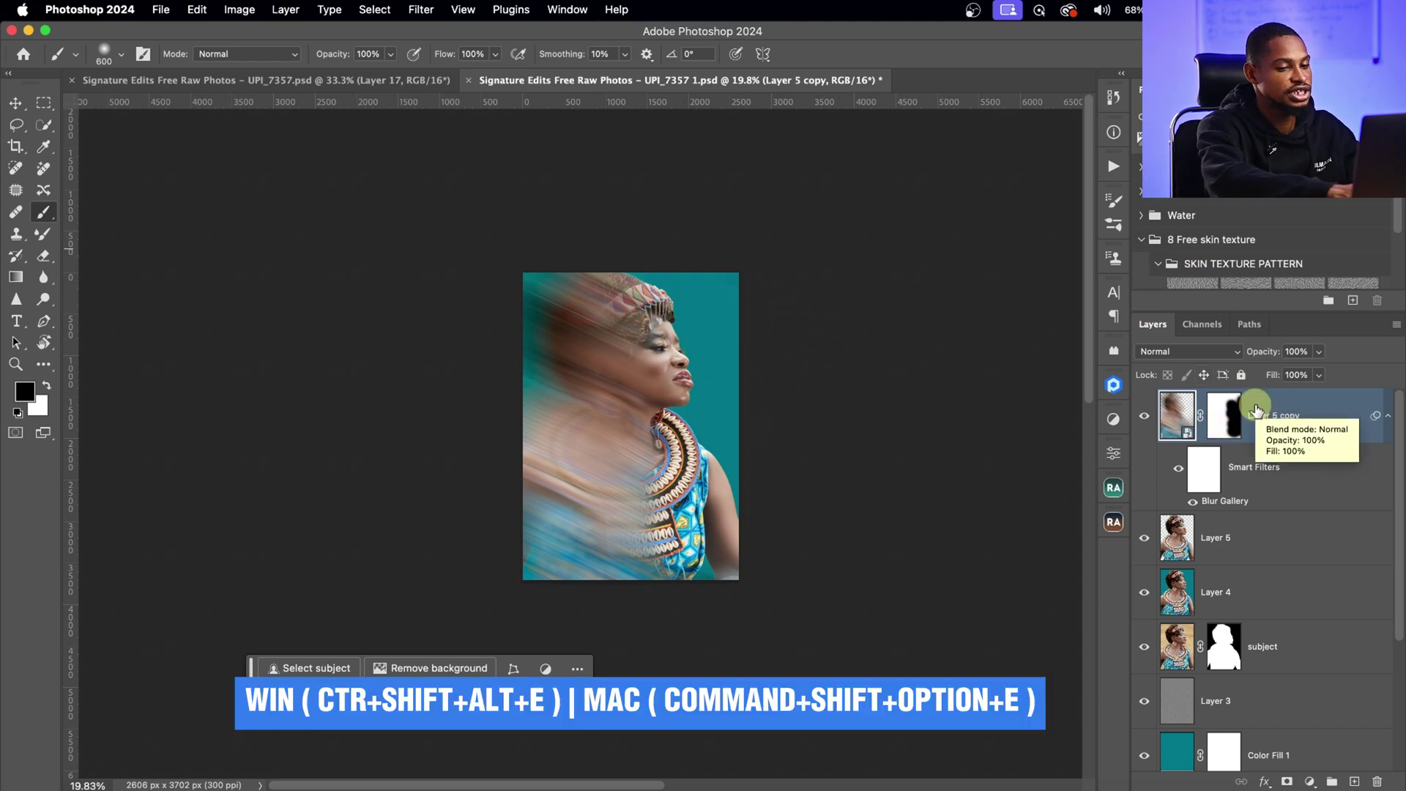
Step: Stamp visible layers into Layer 6, then draw a 4:5 crop box extending past the image edges
key(super+shift+alt+e)
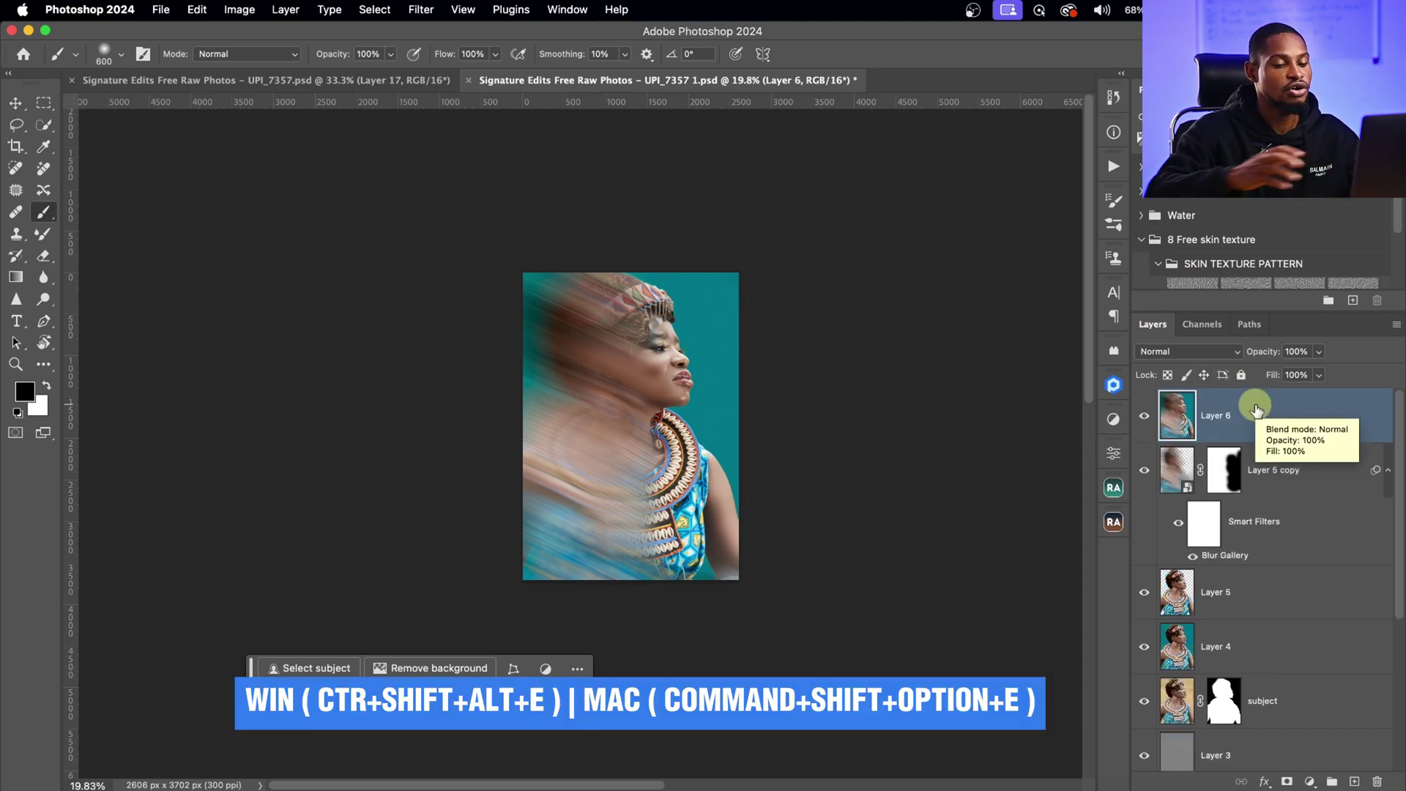
click(16, 150)
click(121, 53)
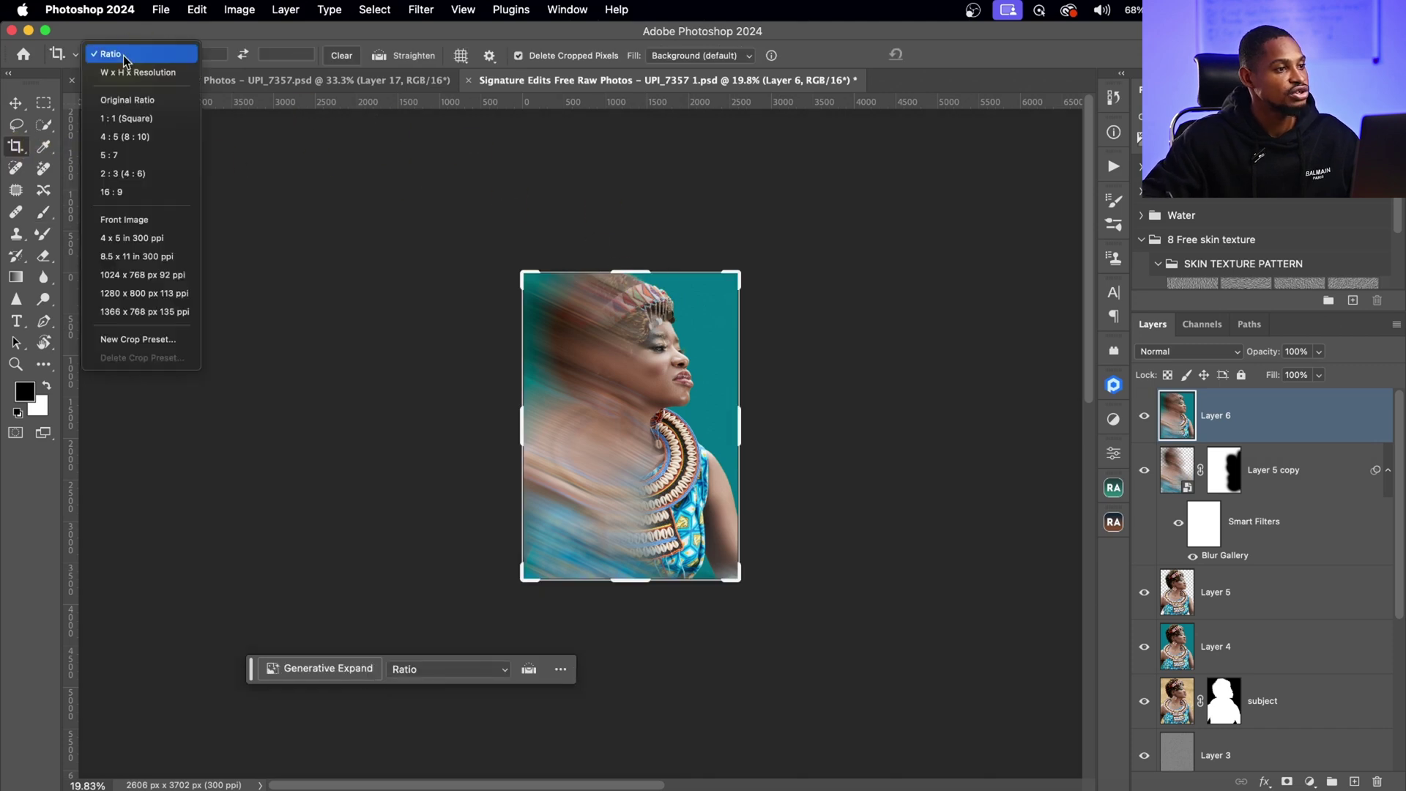
click(139, 137)
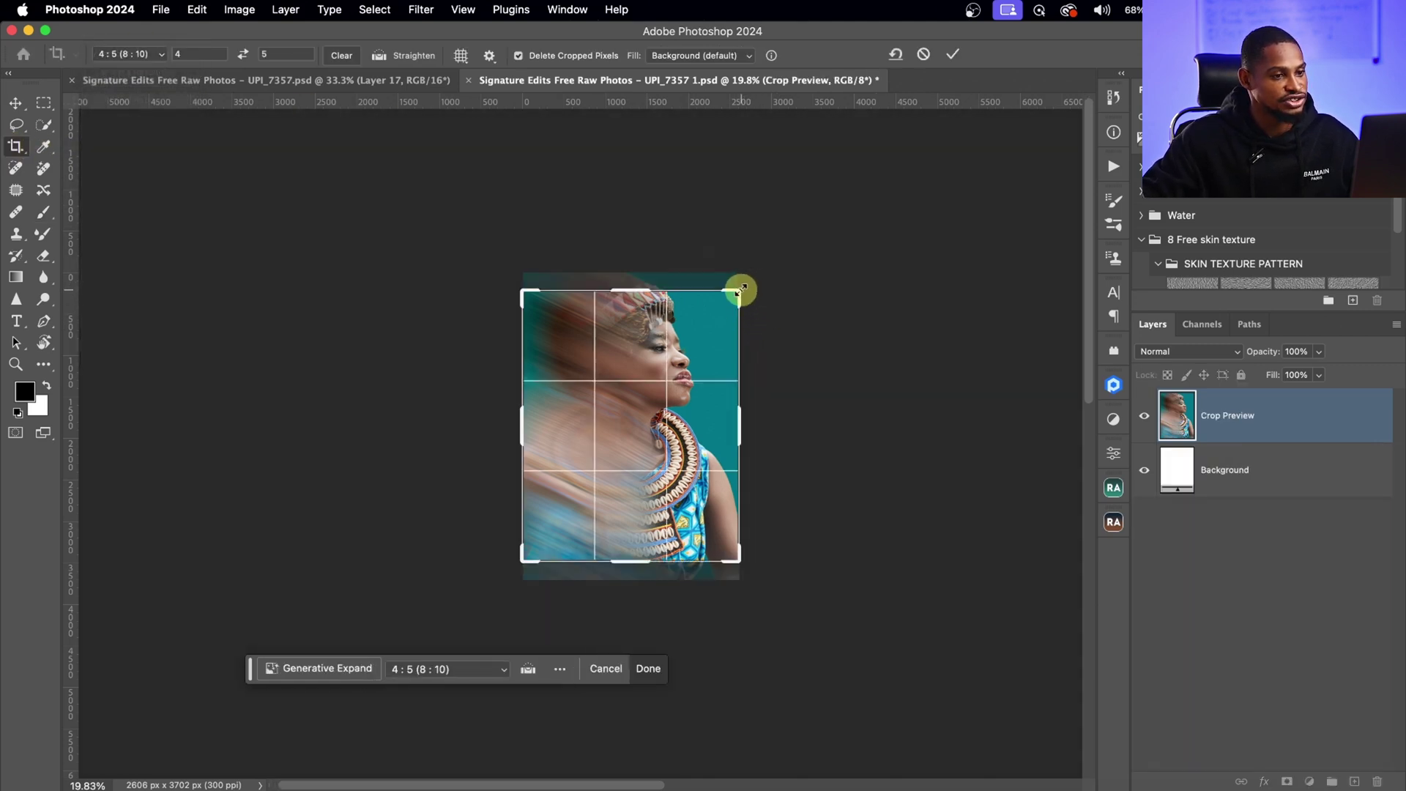
drag(738, 292, 764, 275)
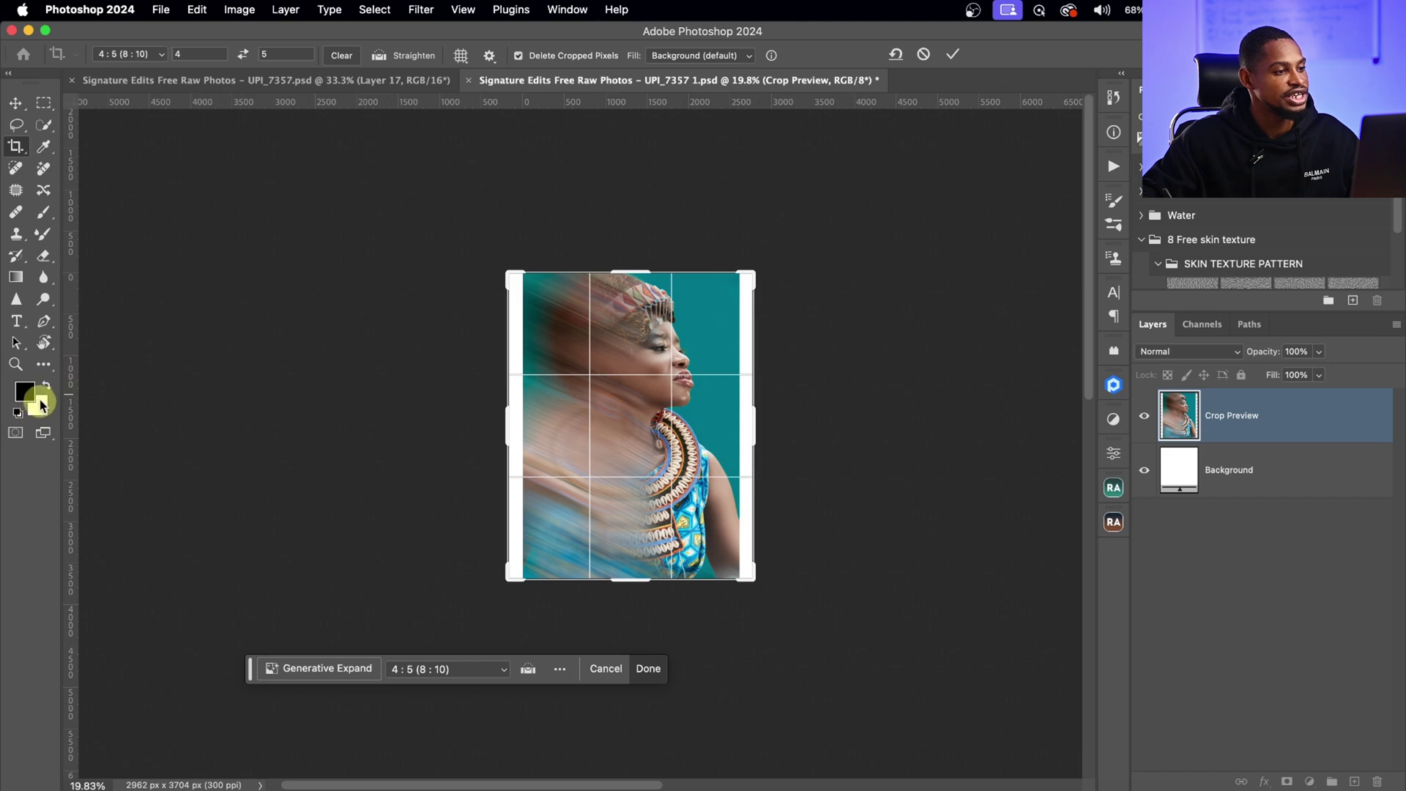
click(48, 388)
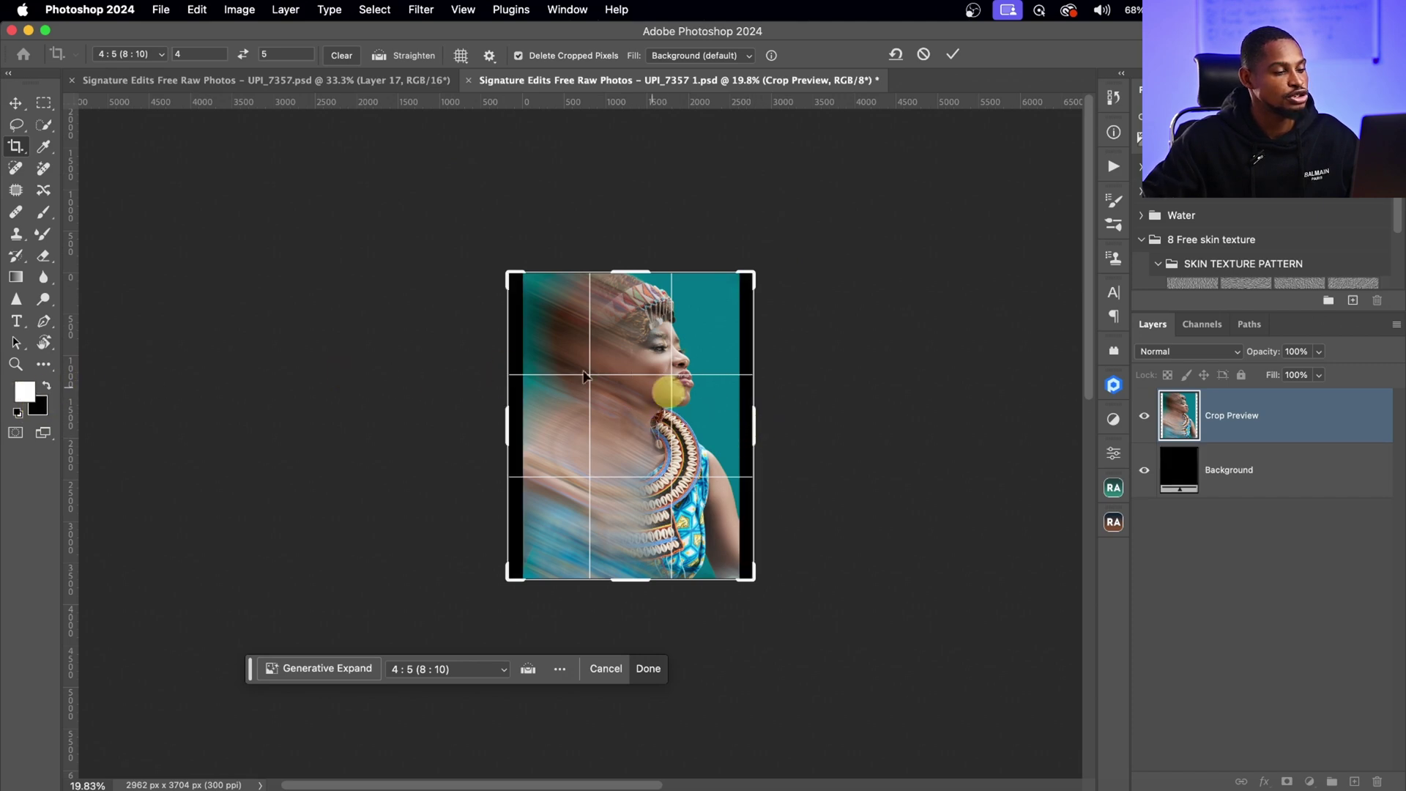
click(47, 387)
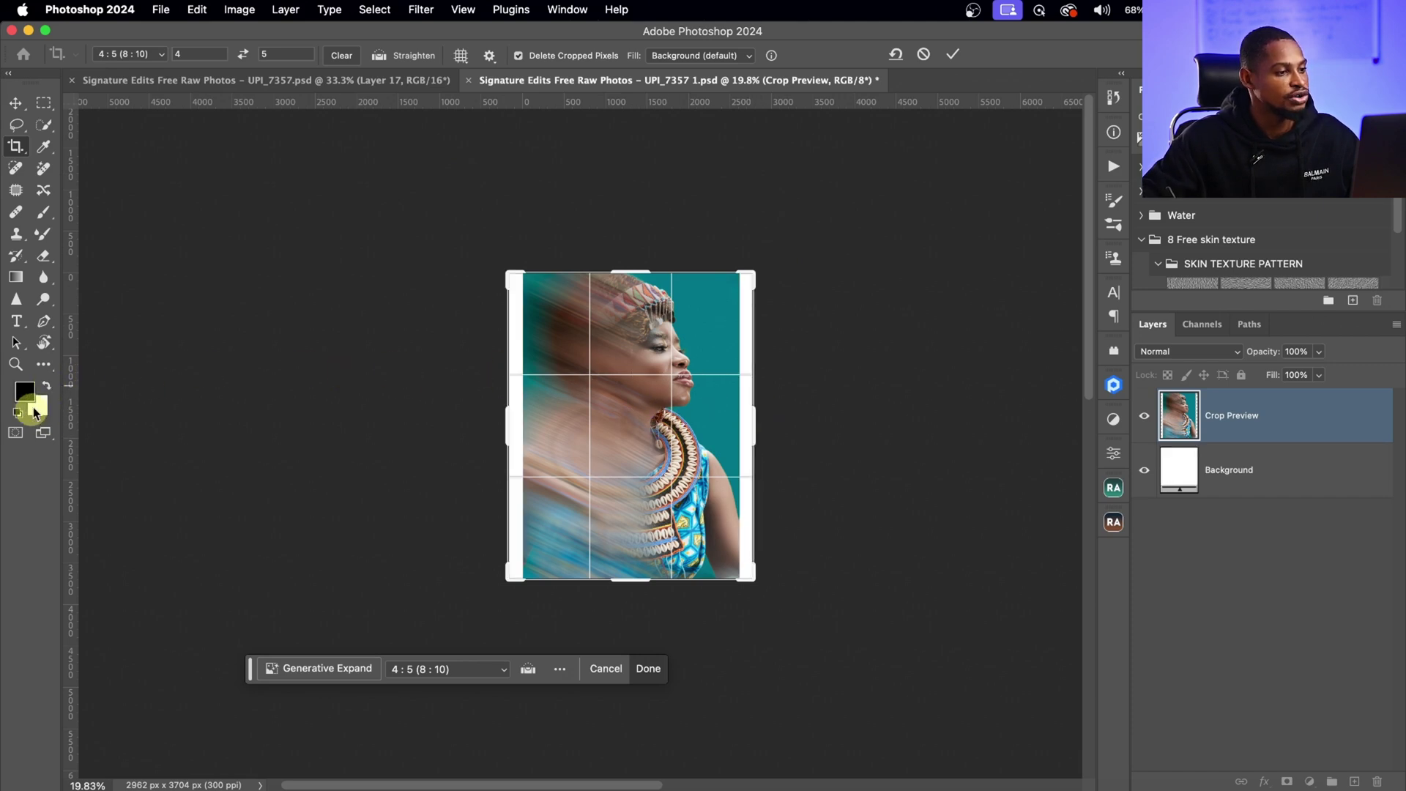
Step: Commit the 4:5 crop and zoom in to check the cropped image
click(954, 59)
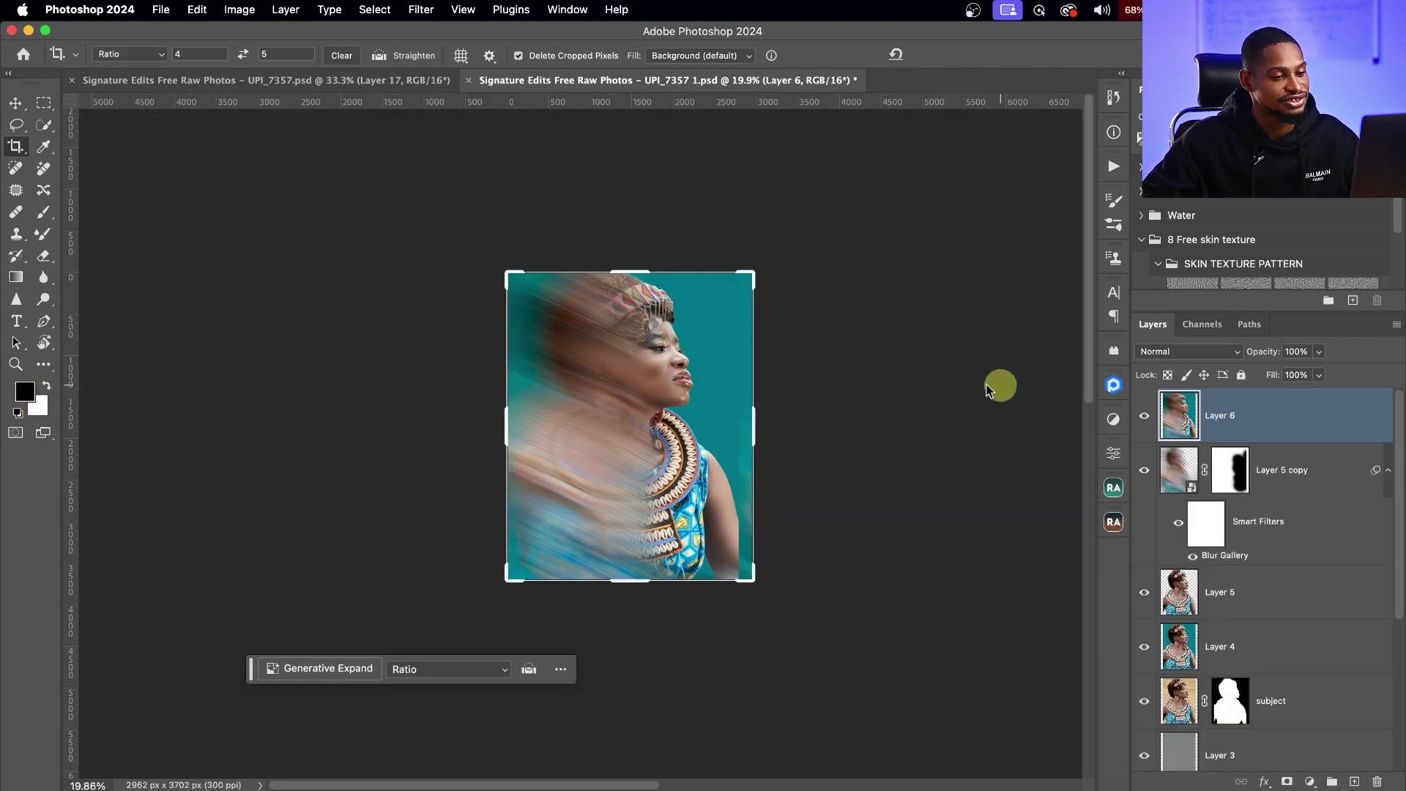
key(z)
drag(741, 333, 753, 387)
key(c)
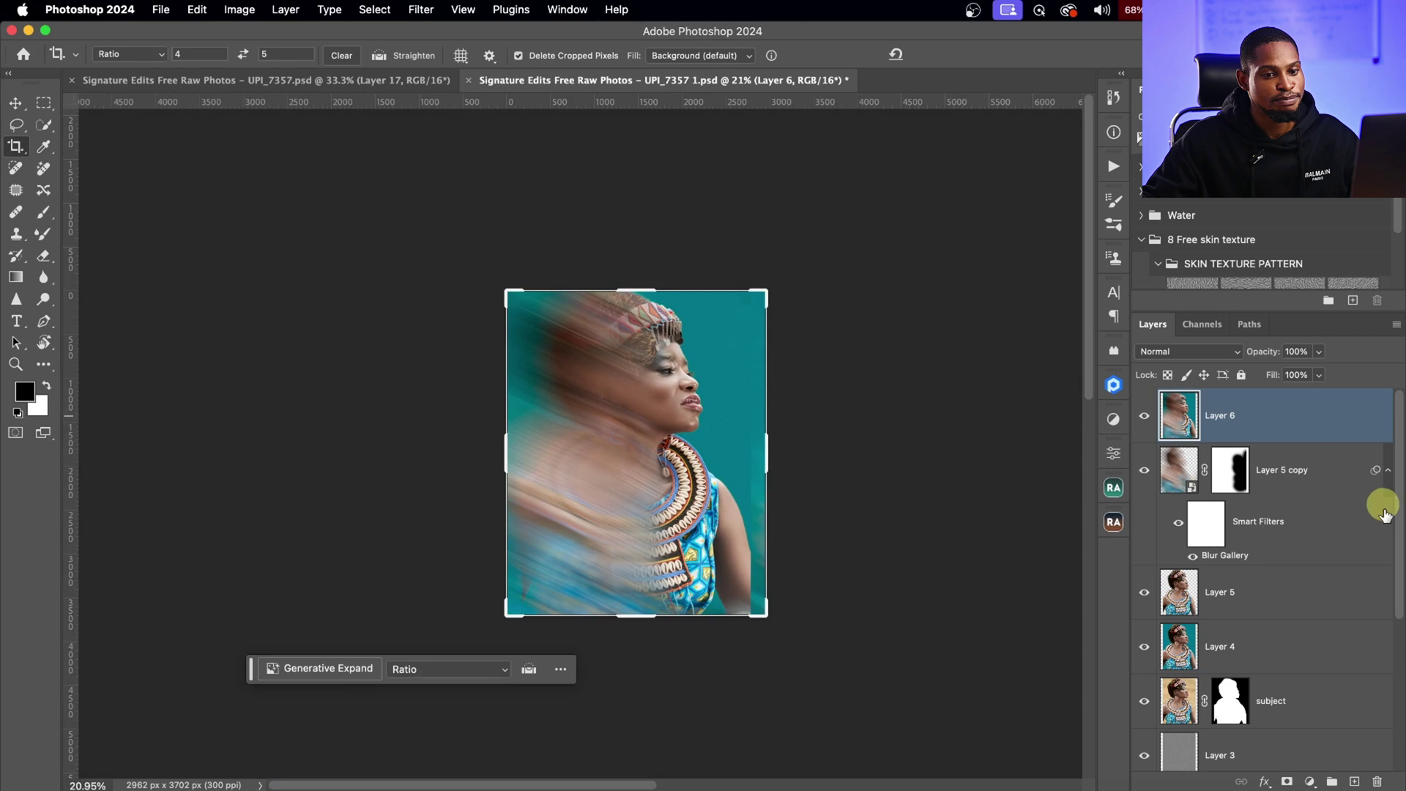
scroll(1397, 505, down, 1)
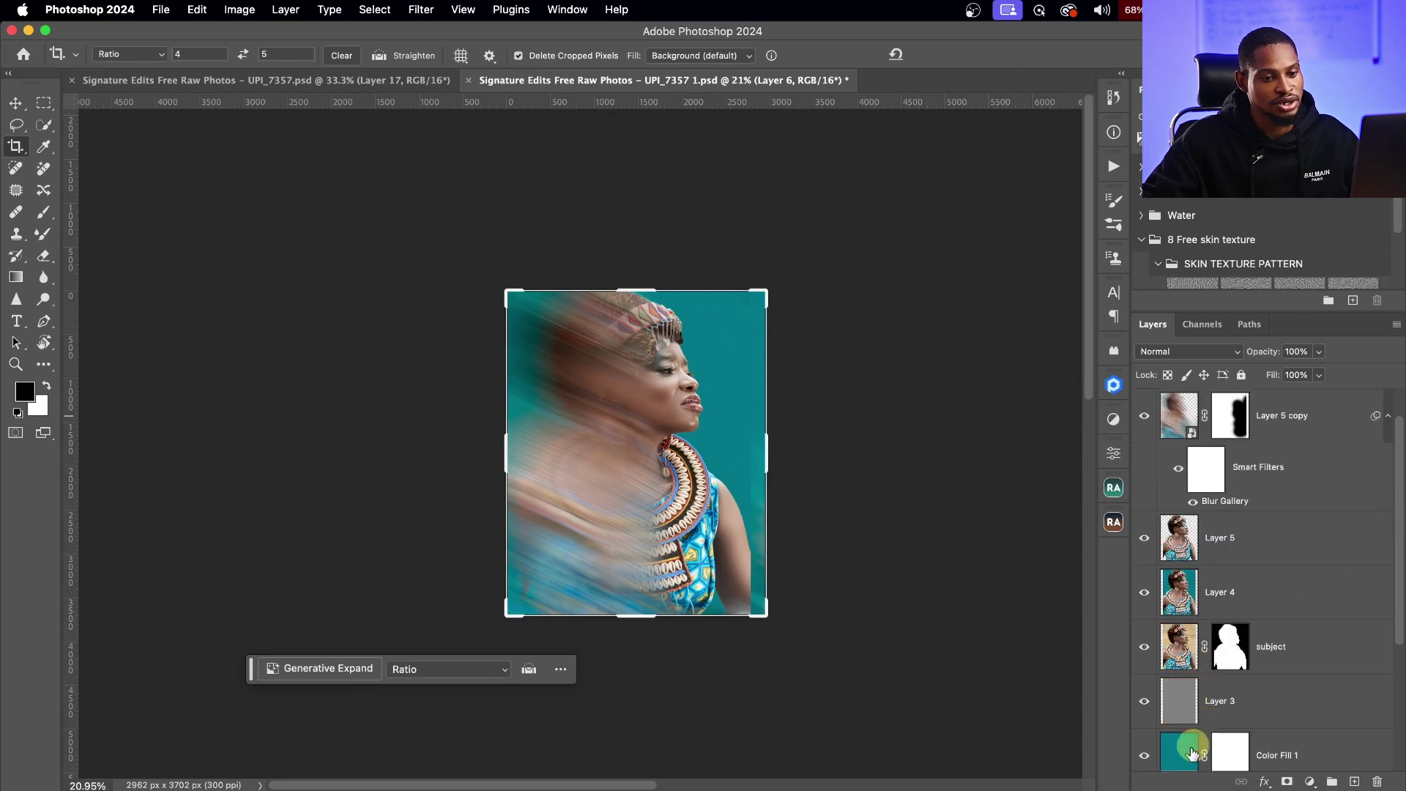
scroll(1399, 512, up, 1)
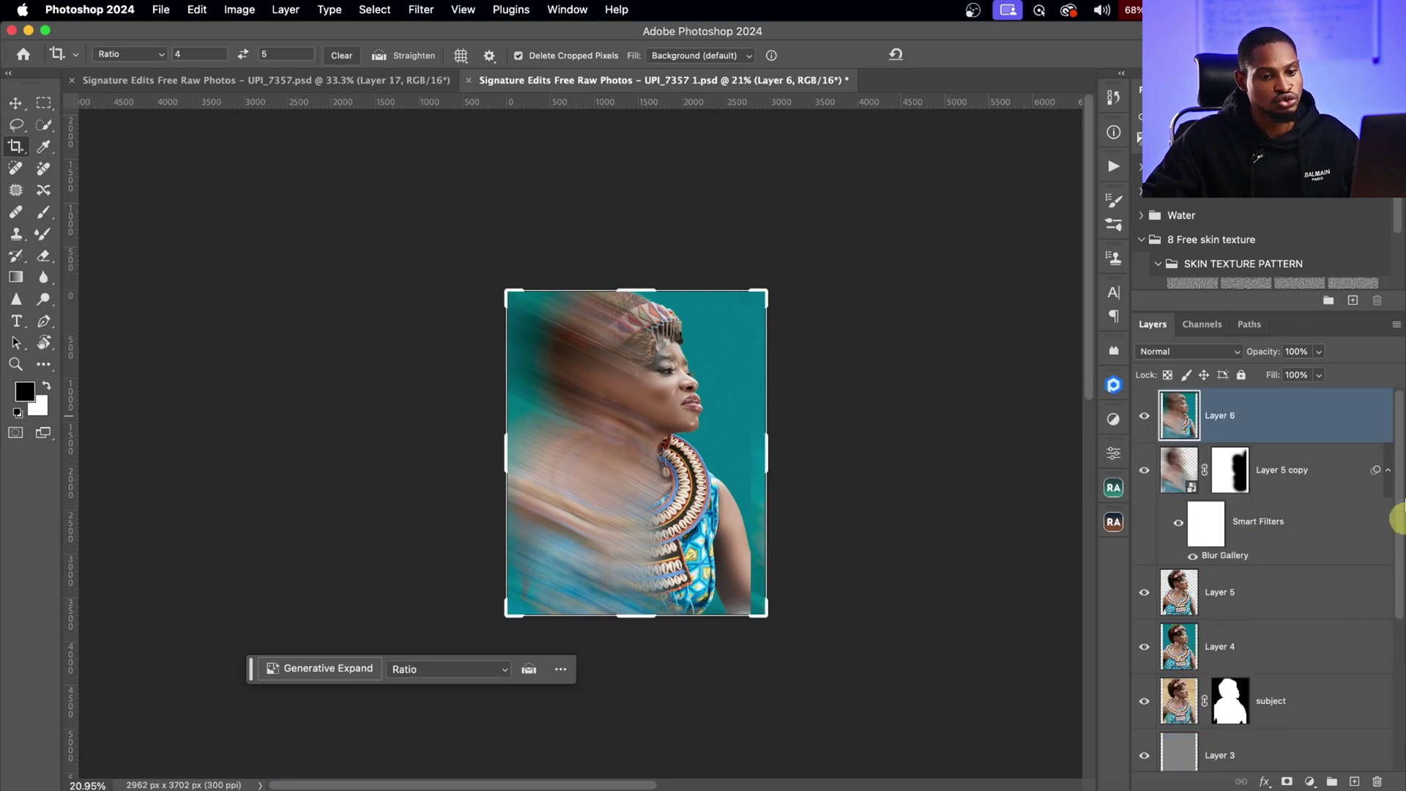
Step: Add a white #ffffff Solid Color fill layer above Layer 5 copy, then reselect Layer 6
click(1295, 467)
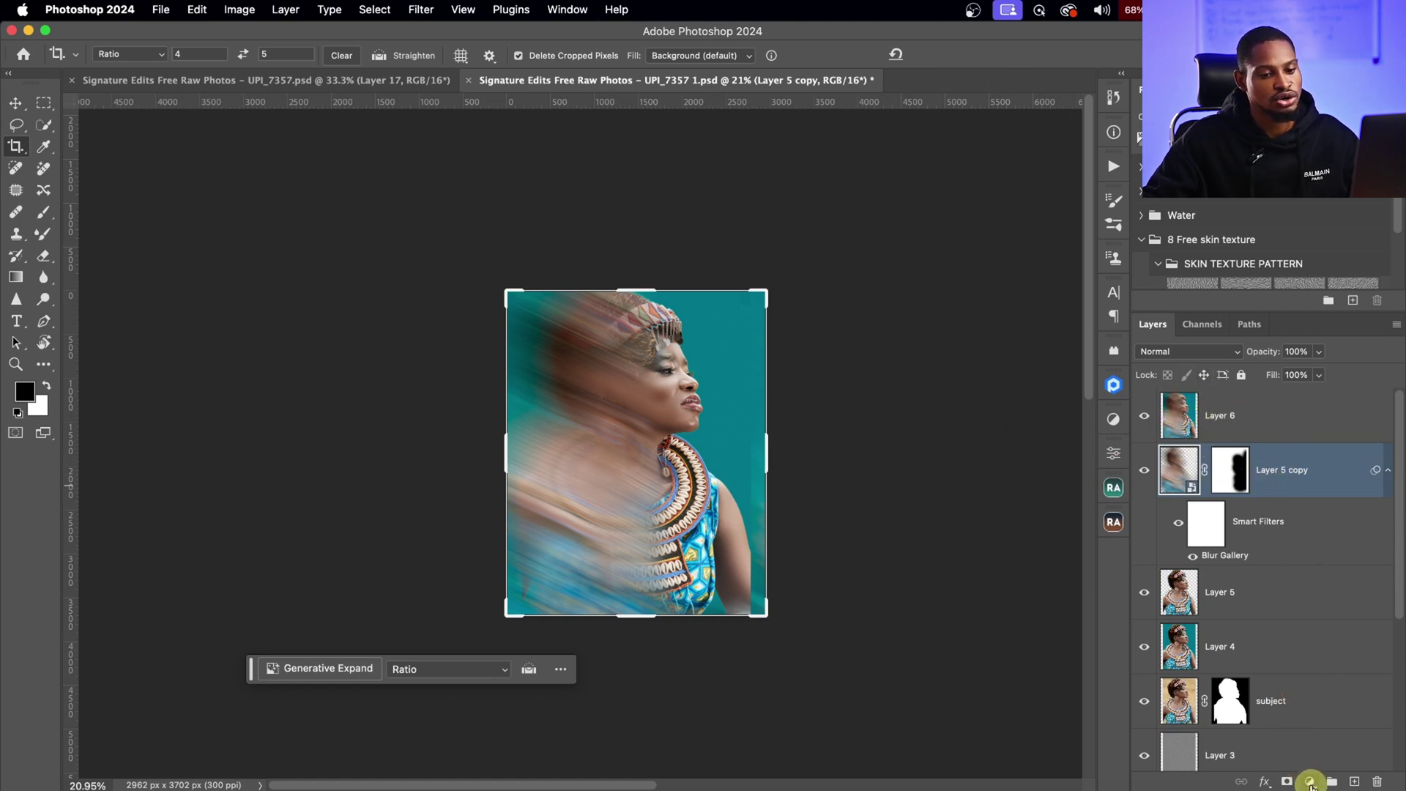
click(1311, 782)
click(1311, 535)
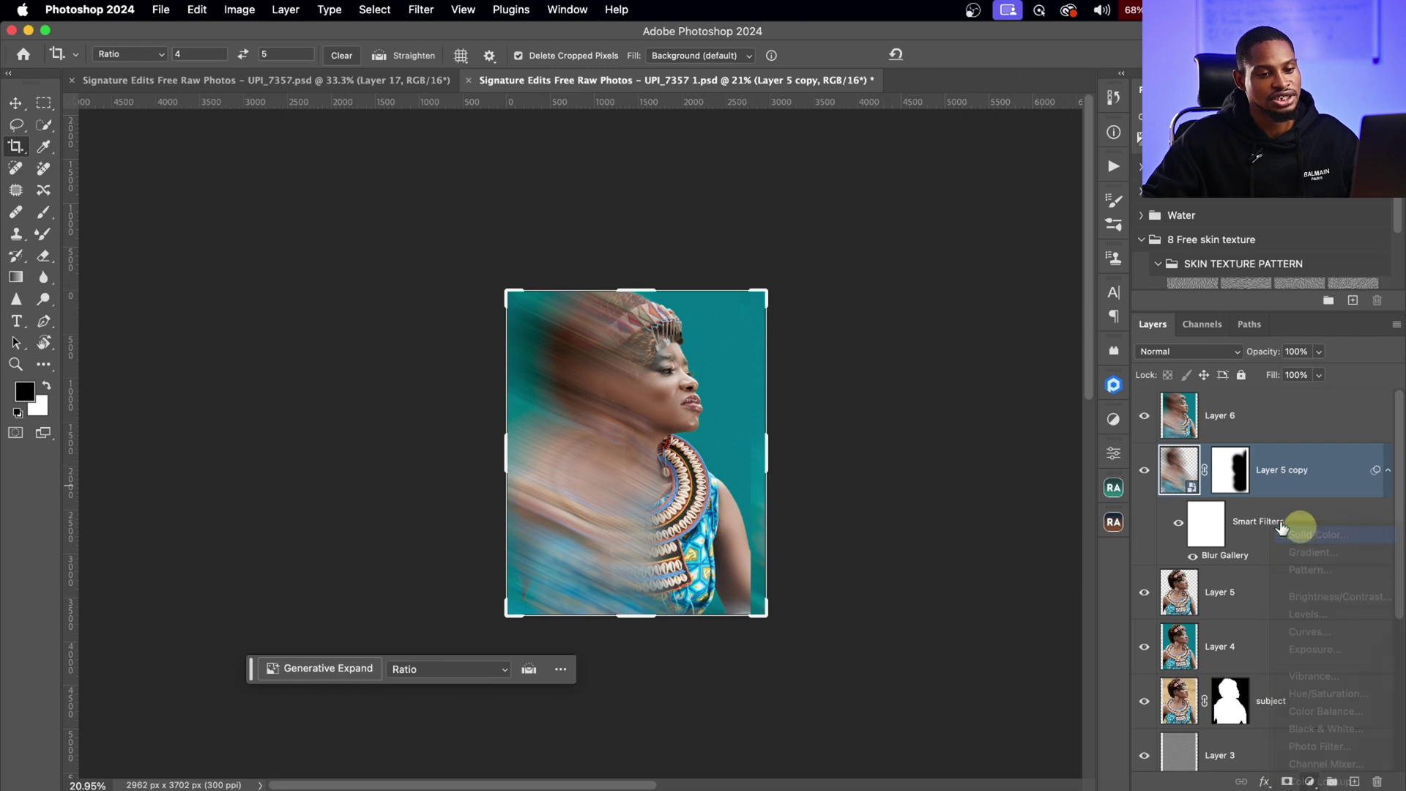
drag(861, 282, 806, 215)
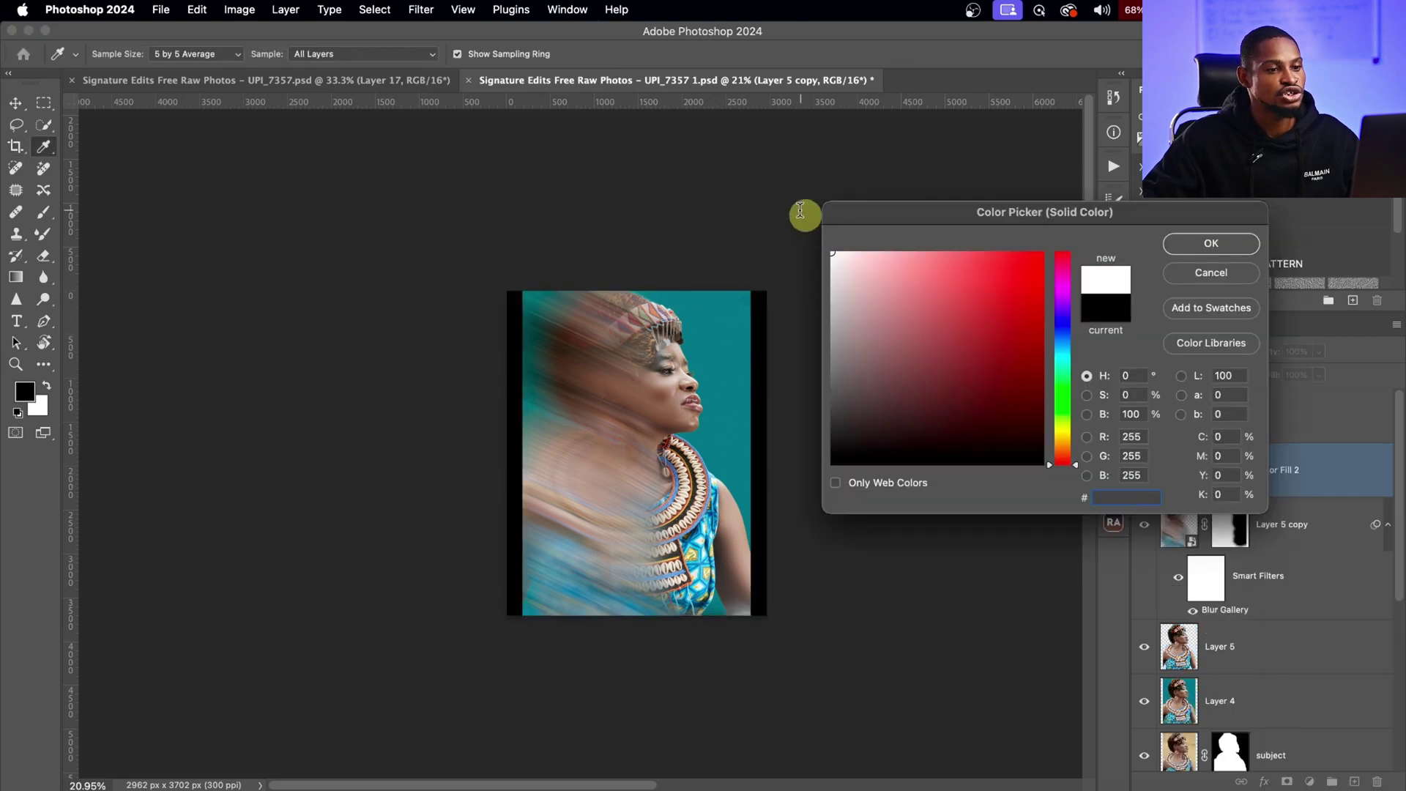
click(1218, 246)
key(c)
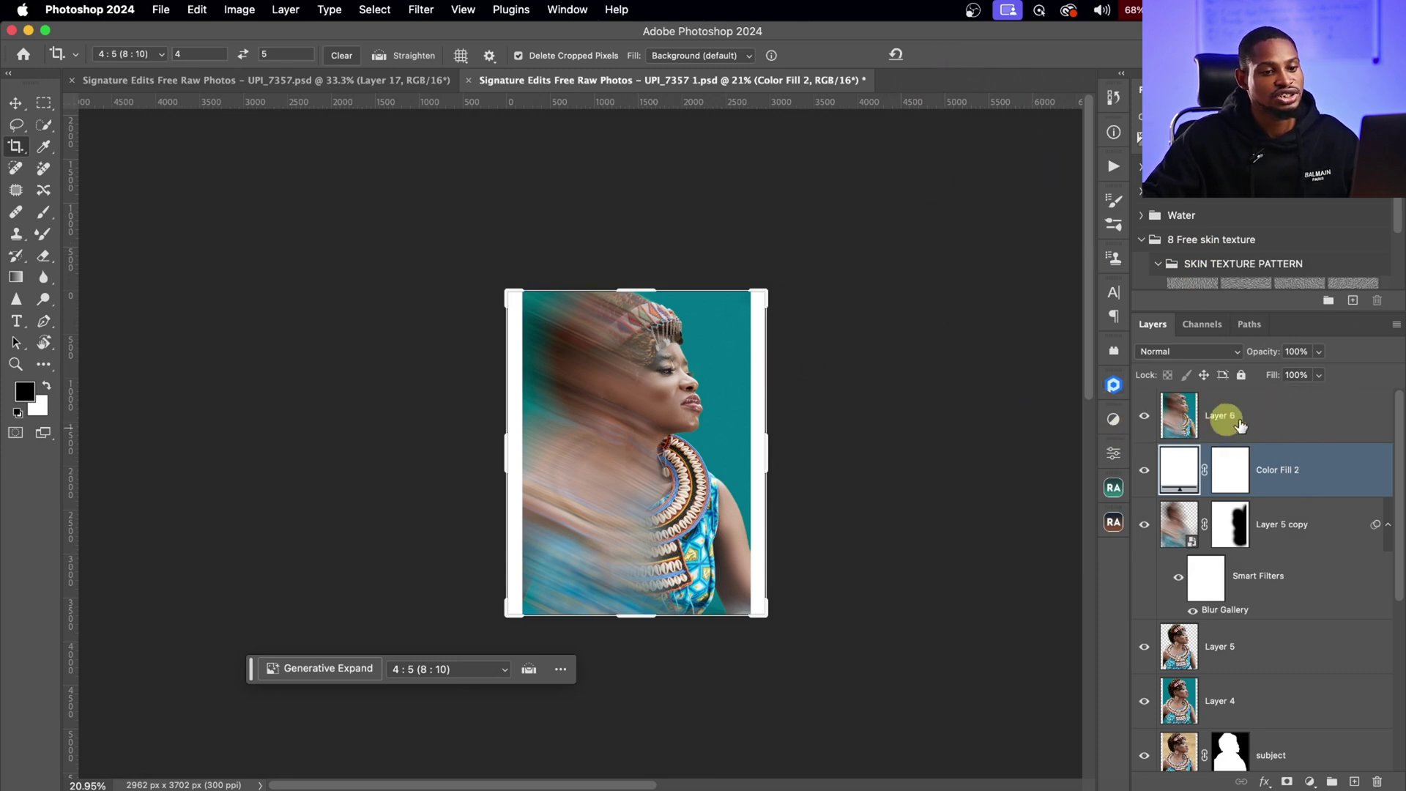
click(1216, 419)
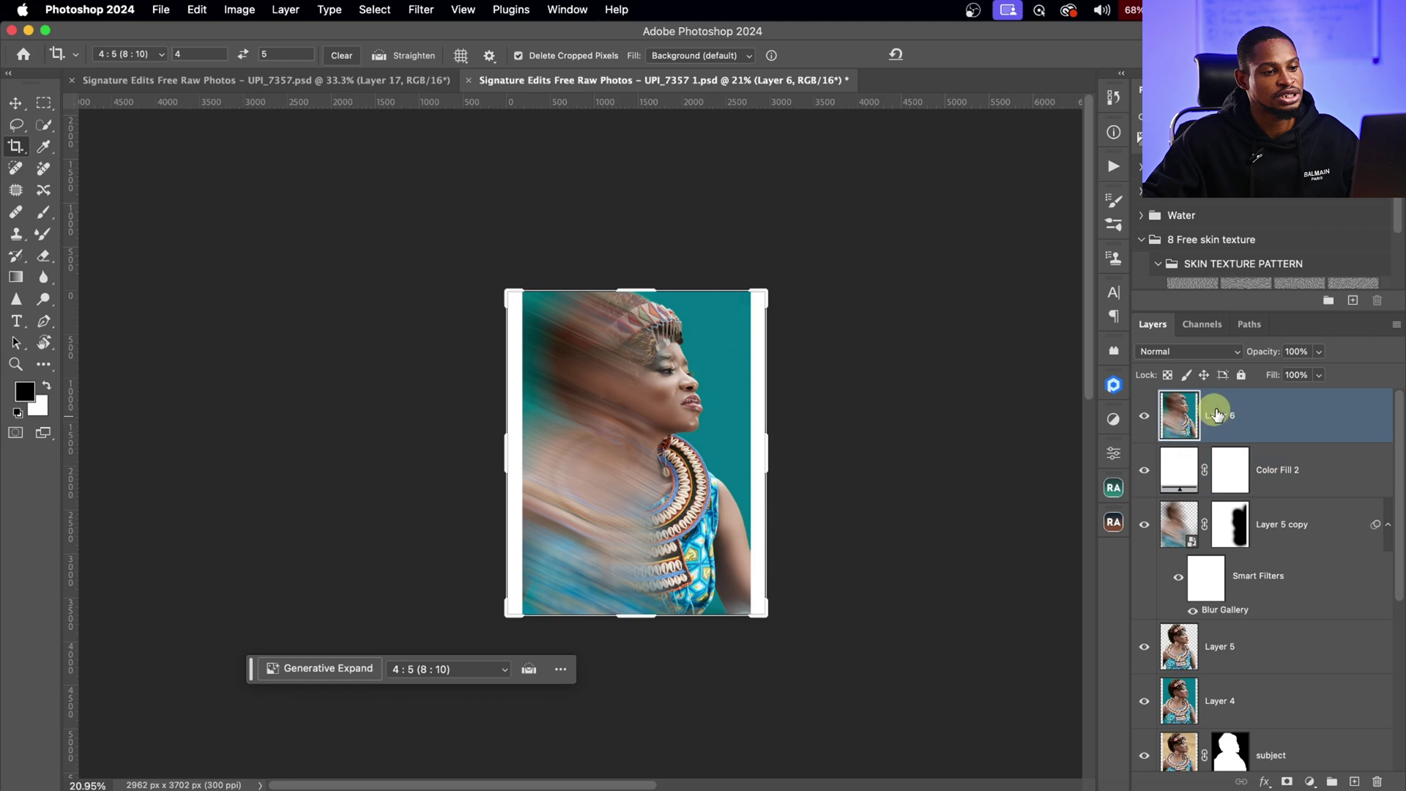
Step: Select the whole canvas and apply a 200 px white stroke on the inside edge
key(super+a)
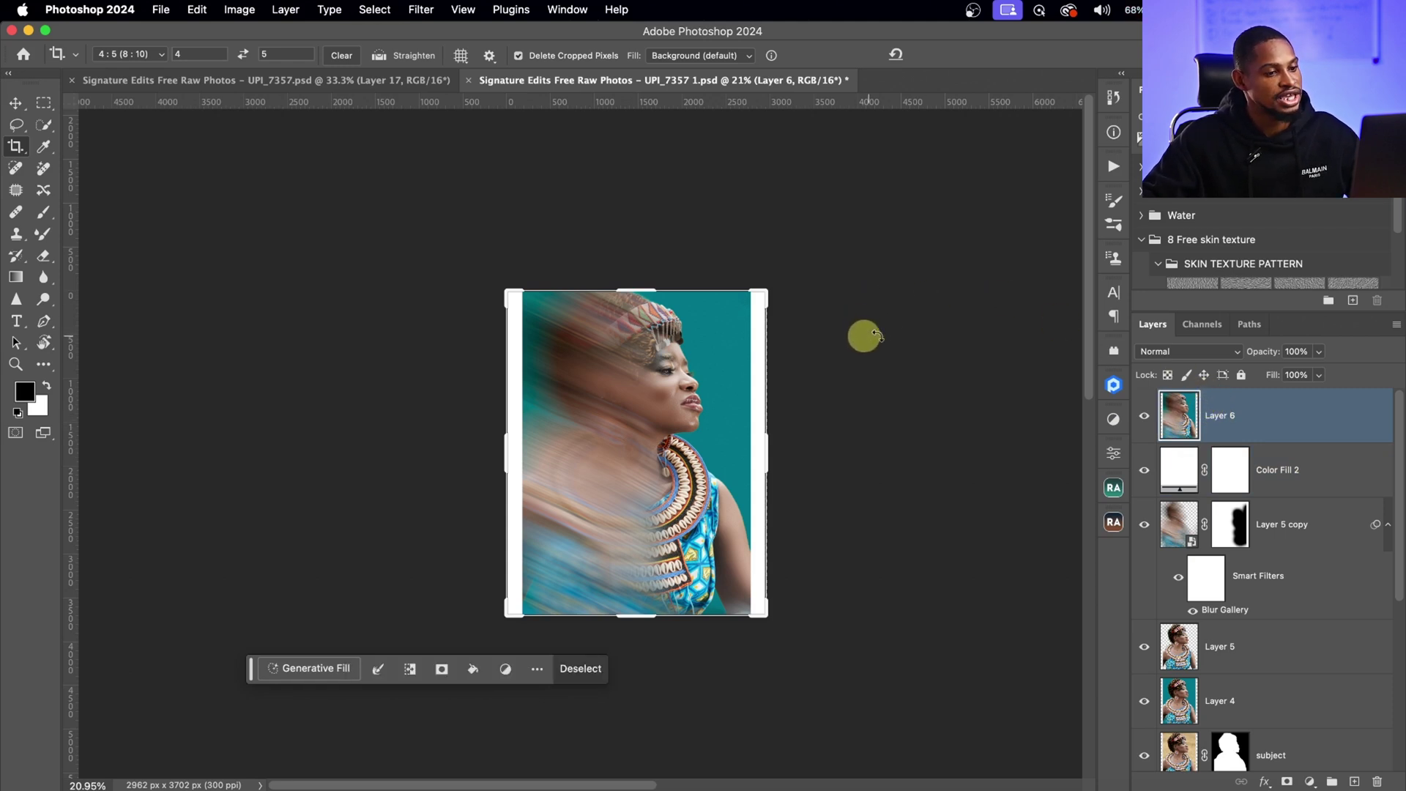
key(b)
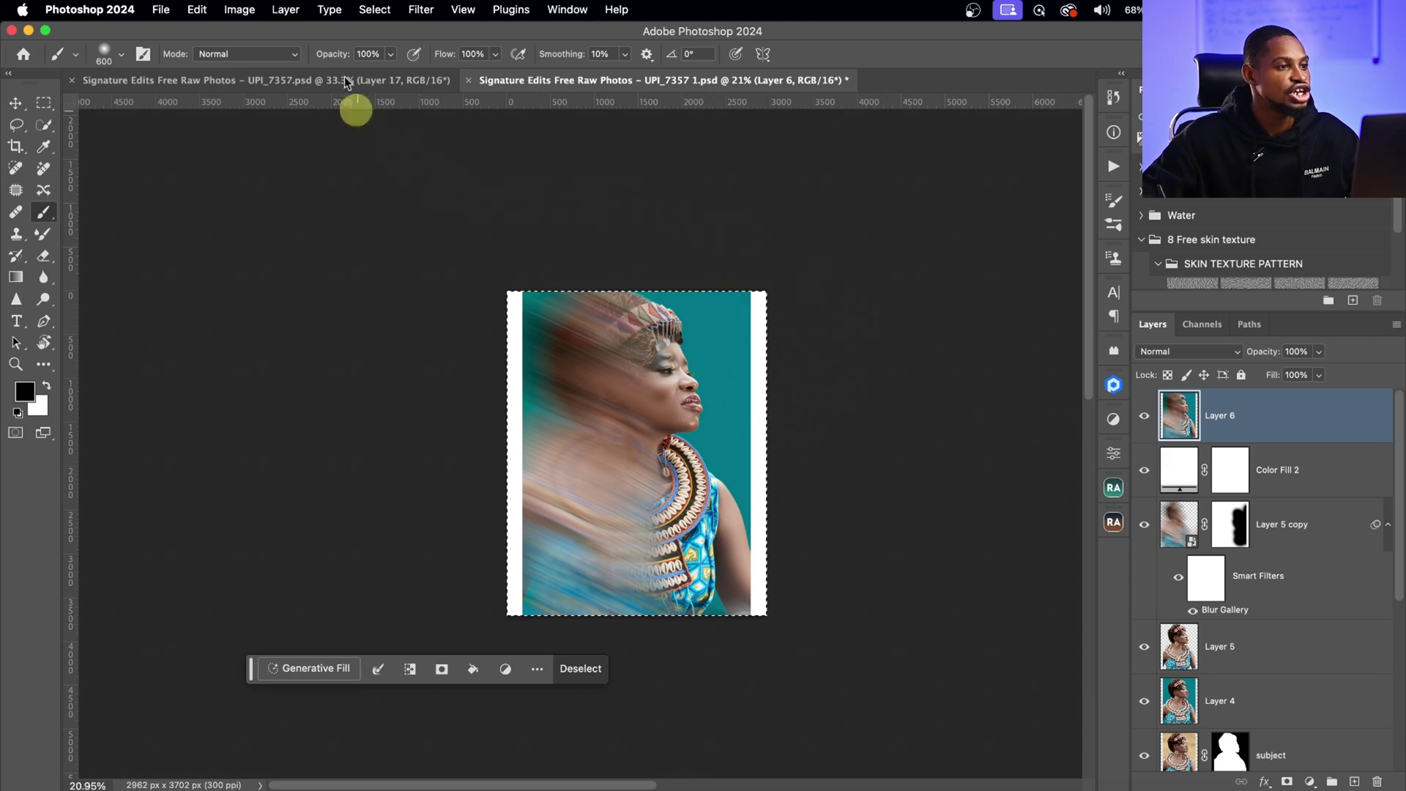
click(197, 10)
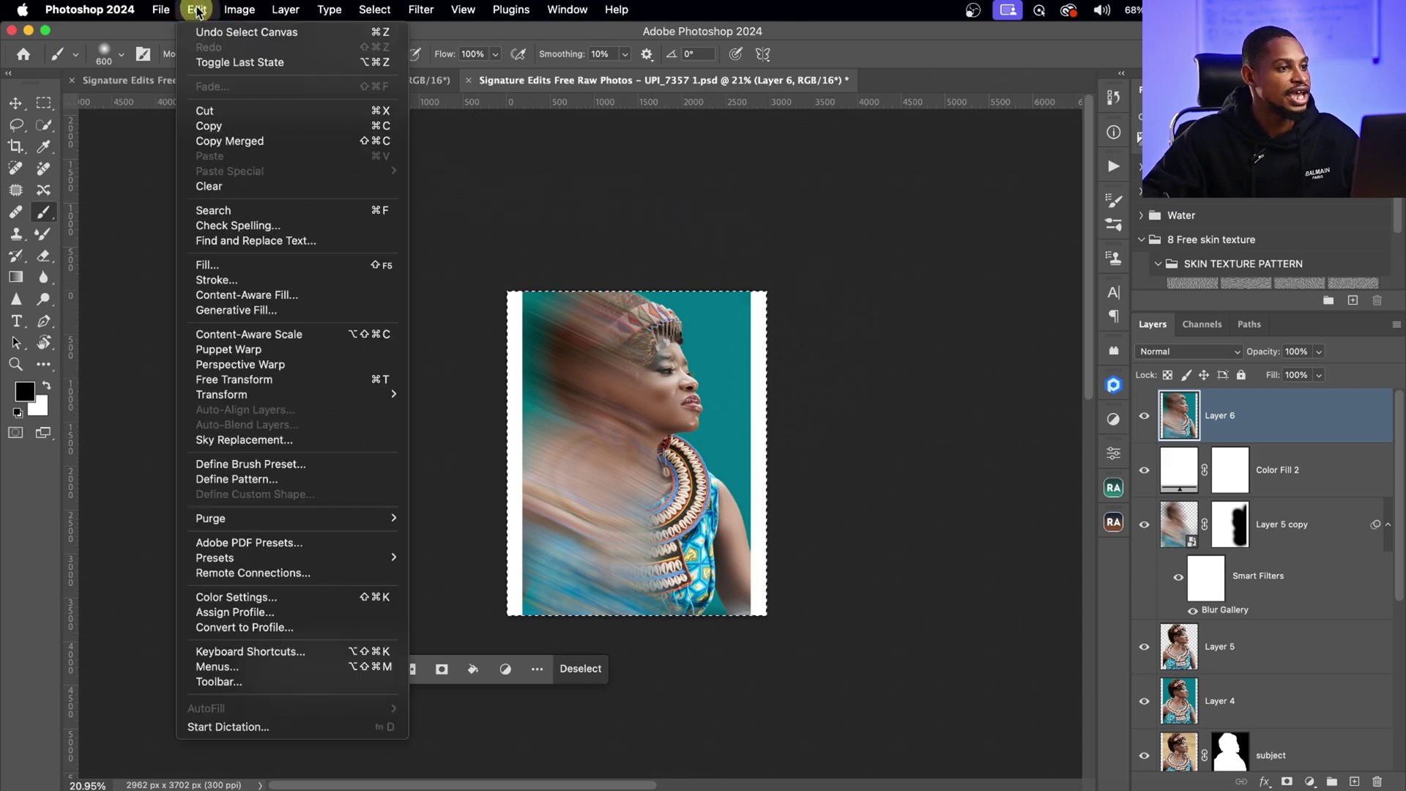
click(233, 279)
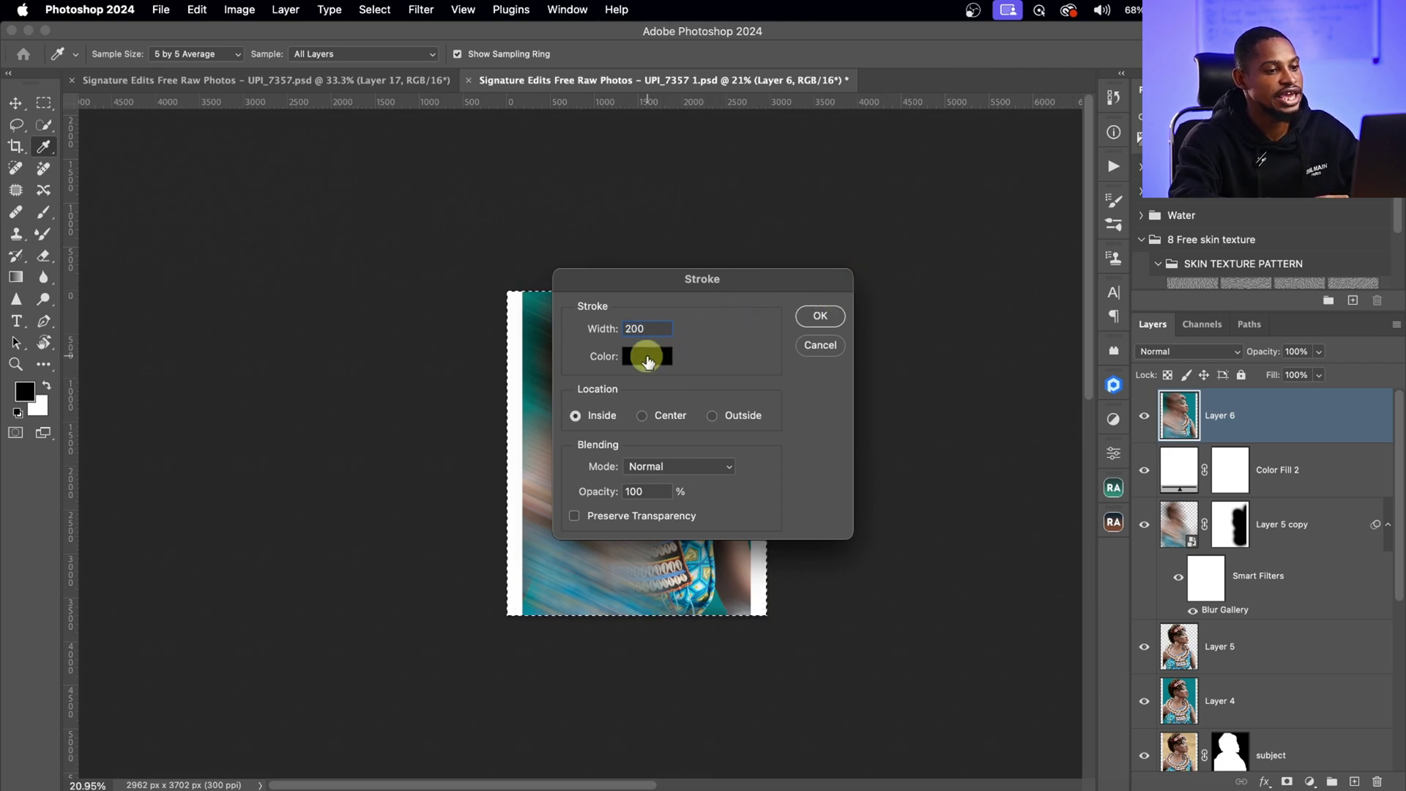
click(647, 357)
drag(837, 271, 831, 257)
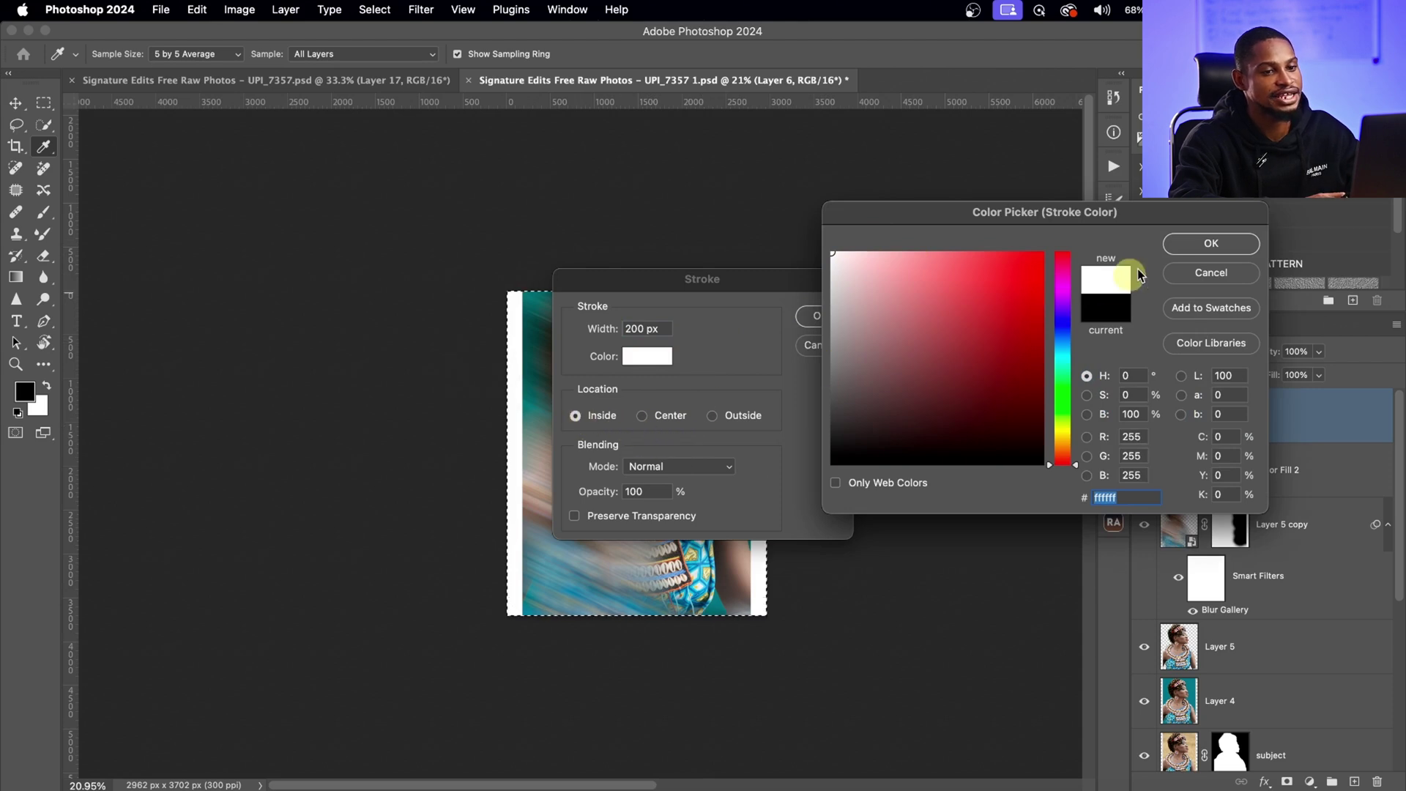
click(1208, 245)
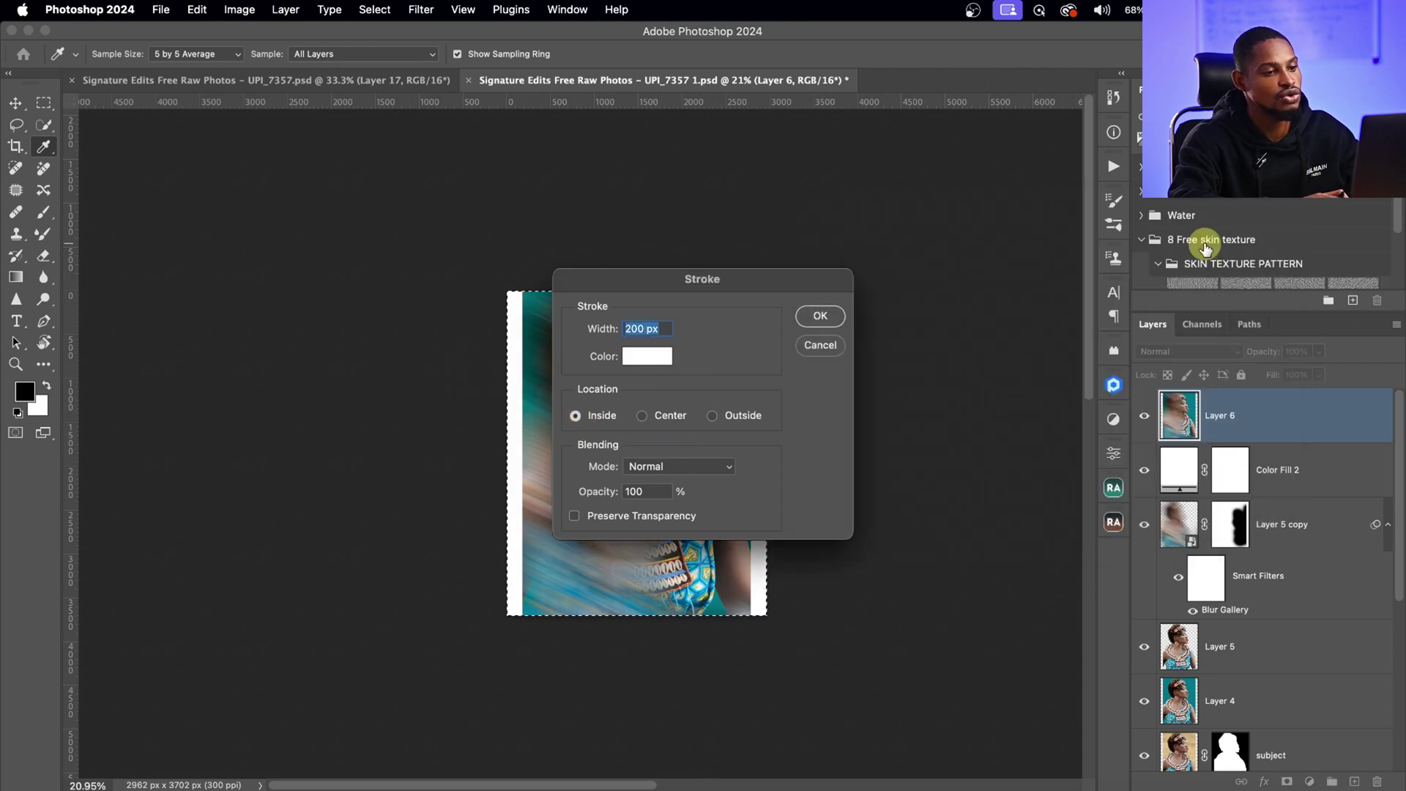
click(817, 316)
Step: Deselect the canvas and zoom in around the face to check the bordered portrait
key(b)
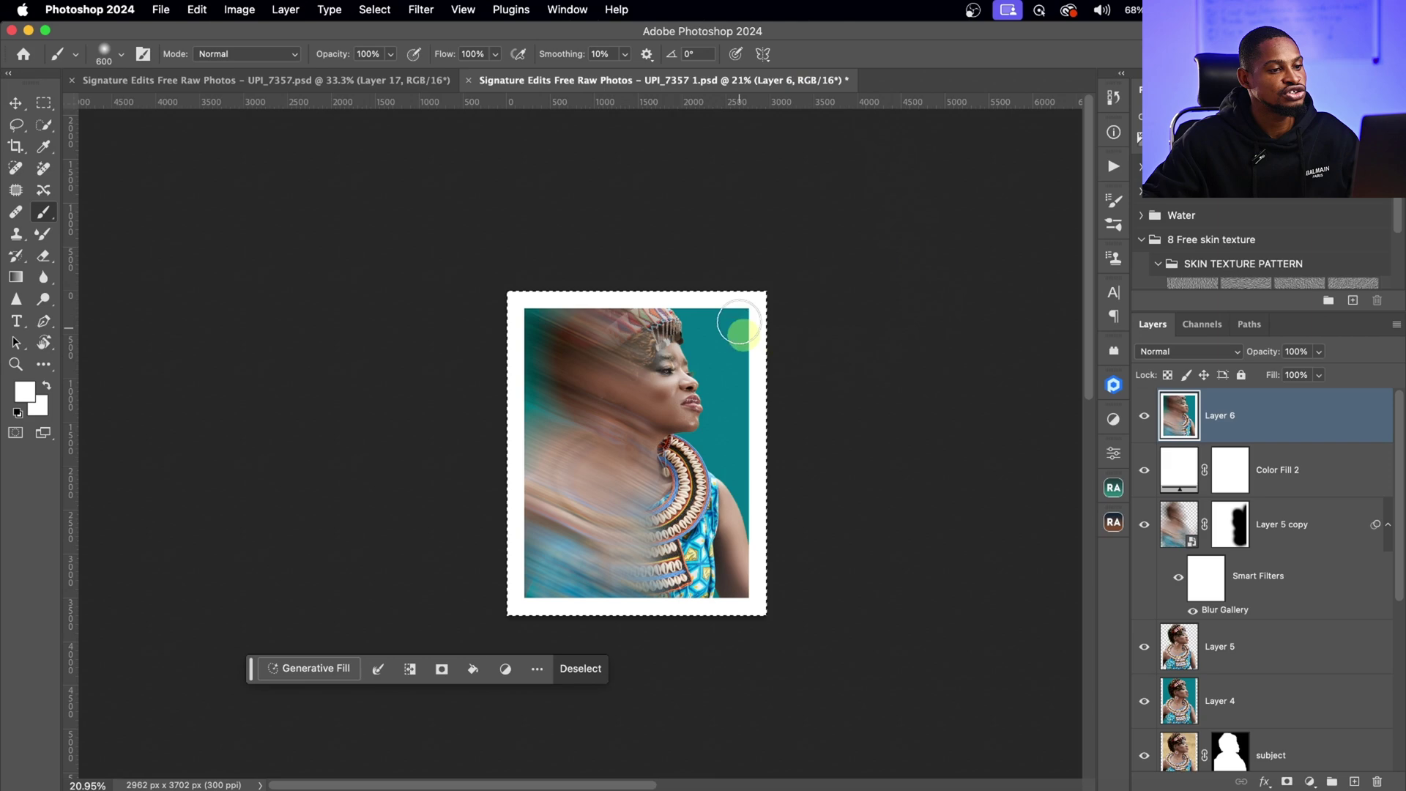
key(super+d)
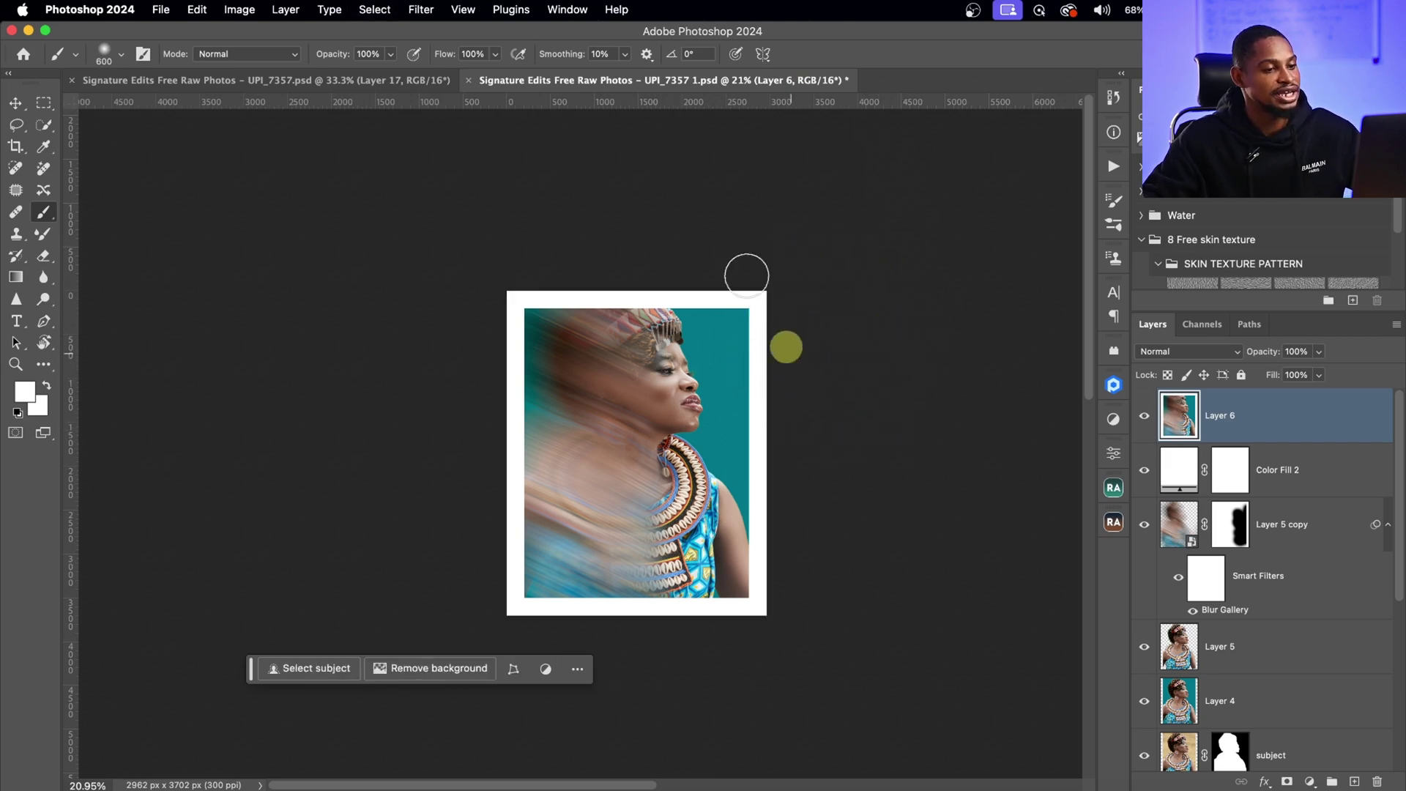
scroll(754, 408, up, 3)
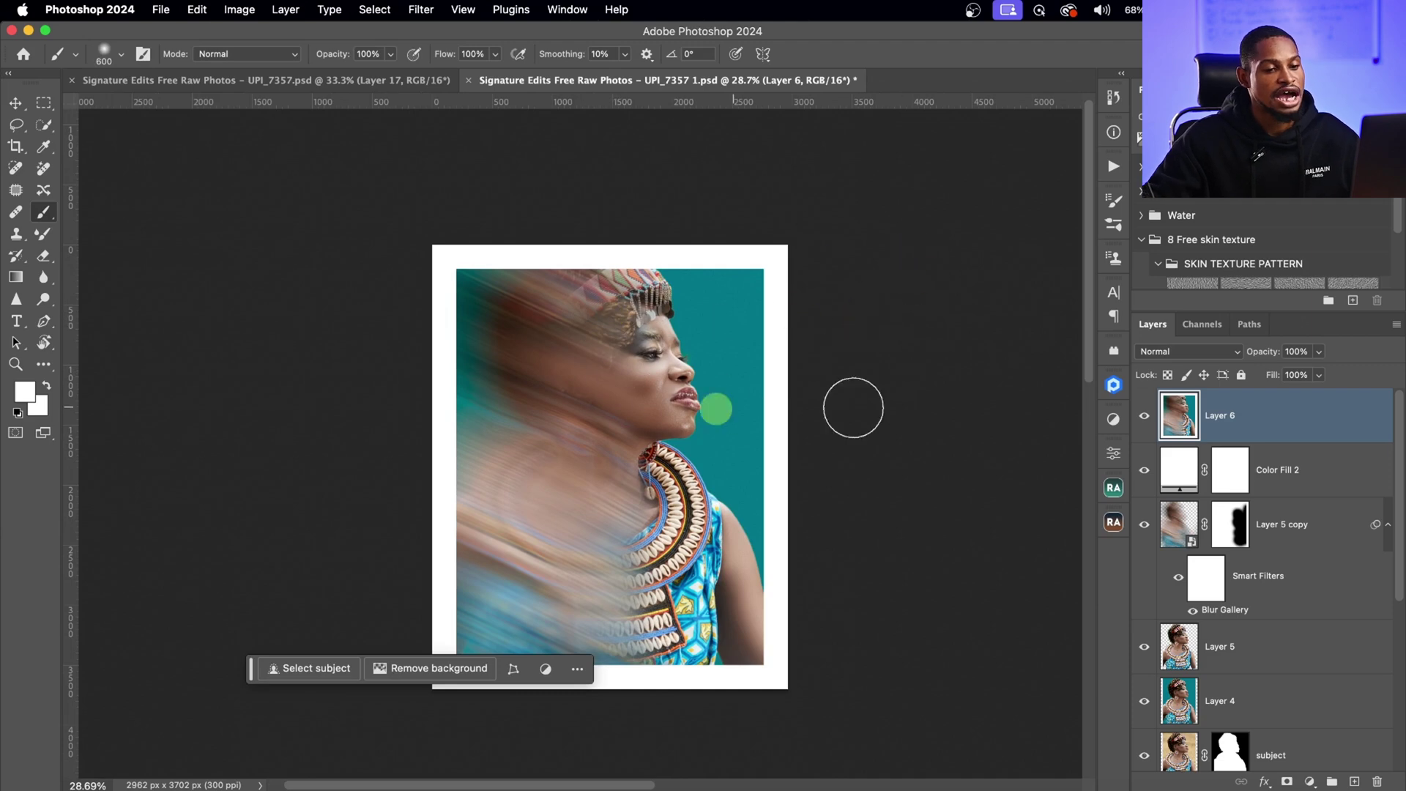
key(z)
mouse_move(676, 397)
mouse_down()
mouse_move(731, 386)
mouse_move(678, 351)
mouse_move(649, 356)
mouse_up()
key(super+space)
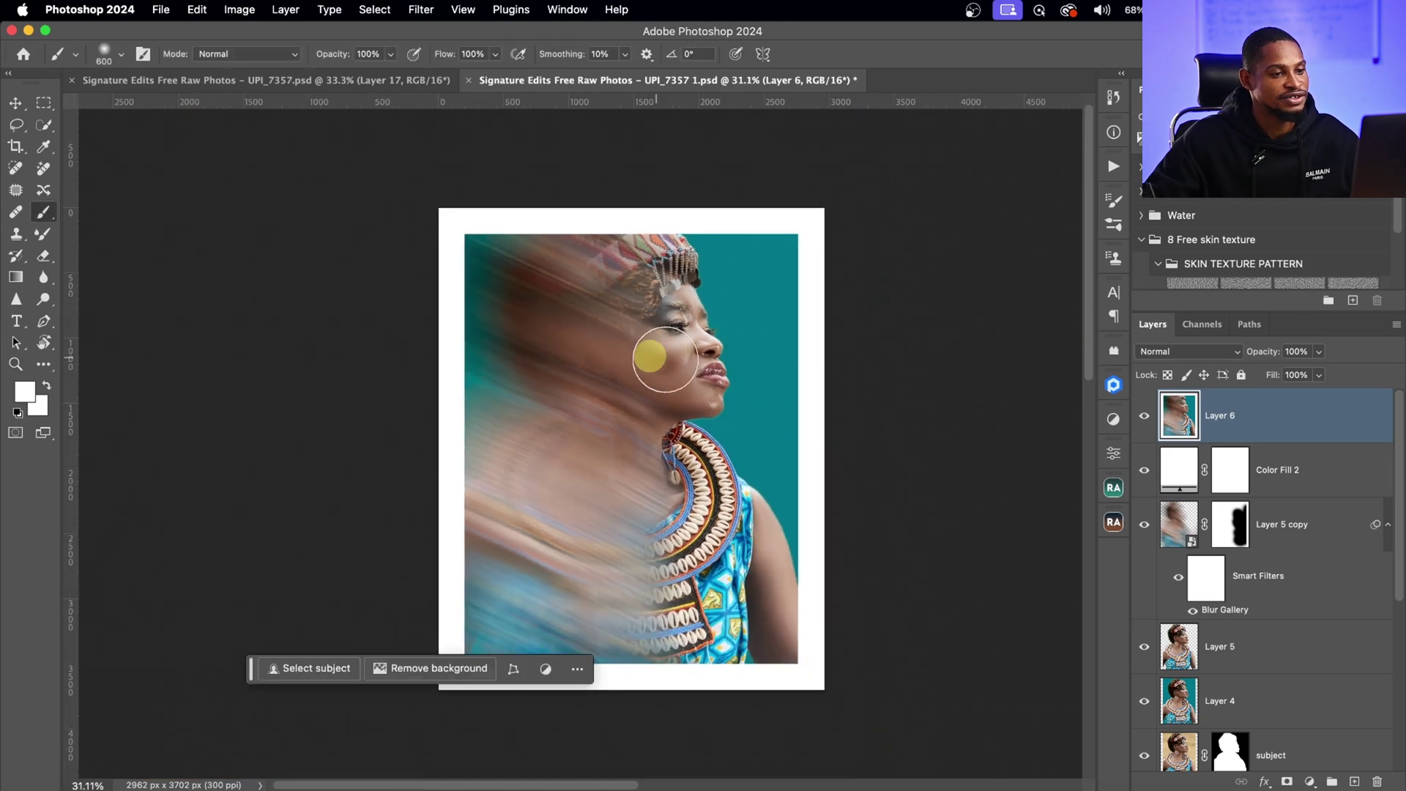
Step: Run the Noise action to add a soft-light grain layer, Layer 7, and inspect the grain
click(1114, 168)
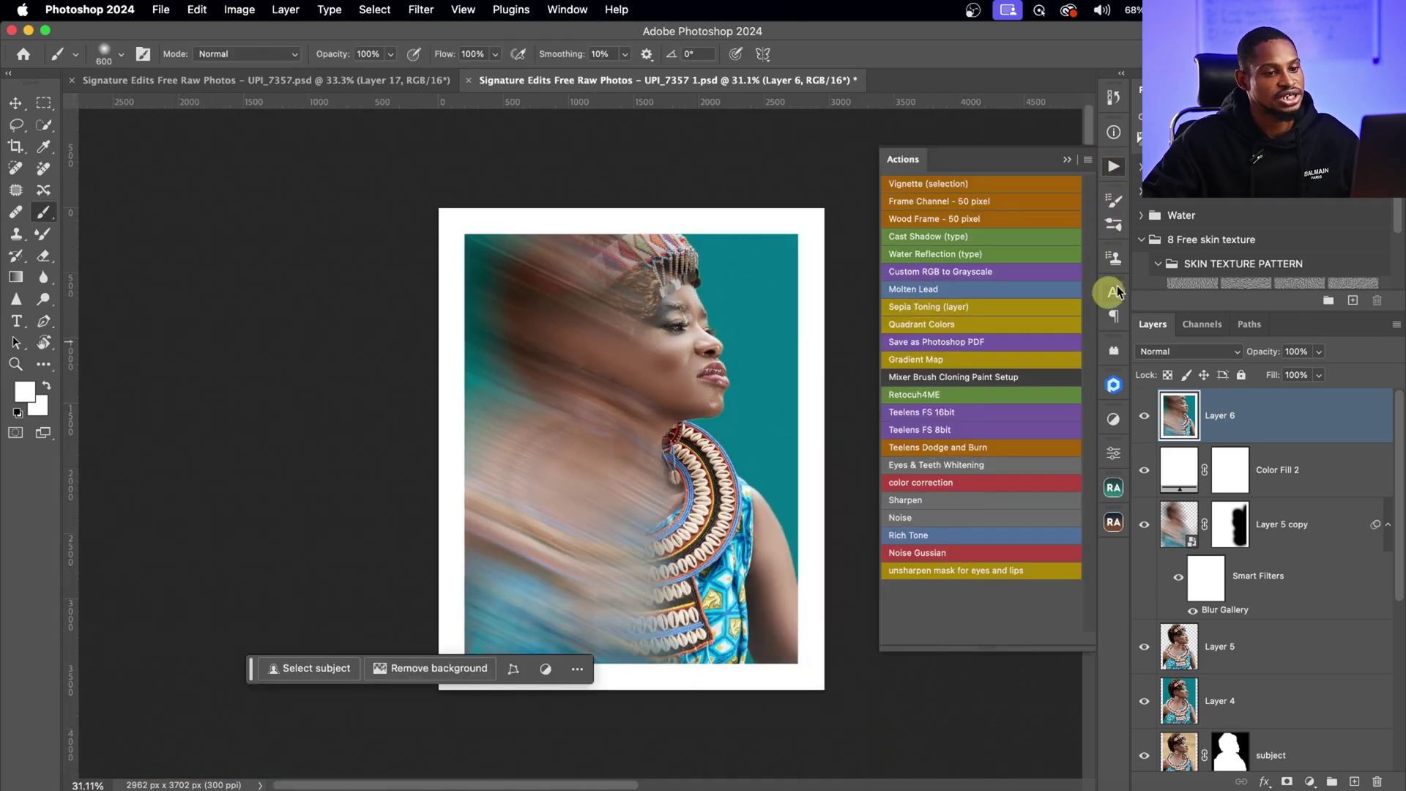
click(902, 518)
key(z)
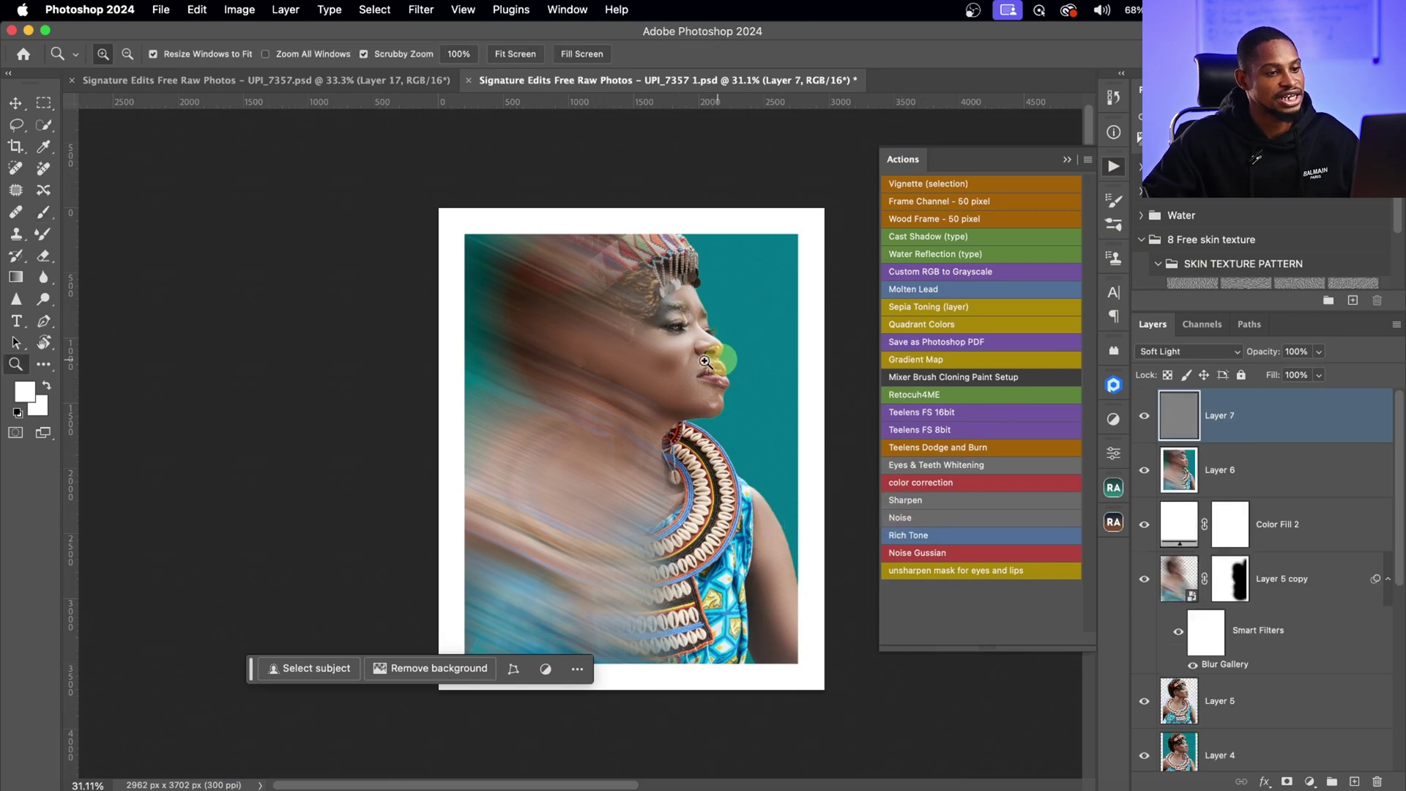
mouse_move(703, 353)
mouse_down()
mouse_move(800, 327)
mouse_move(668, 310)
mouse_up()
key(b)
click(1068, 160)
key(z)
key(b)
Step: Group all edit layers above Background into Group 2 and hide it to compare with the original
drag(1393, 525, 1286, 700)
shift+click(1272, 712)
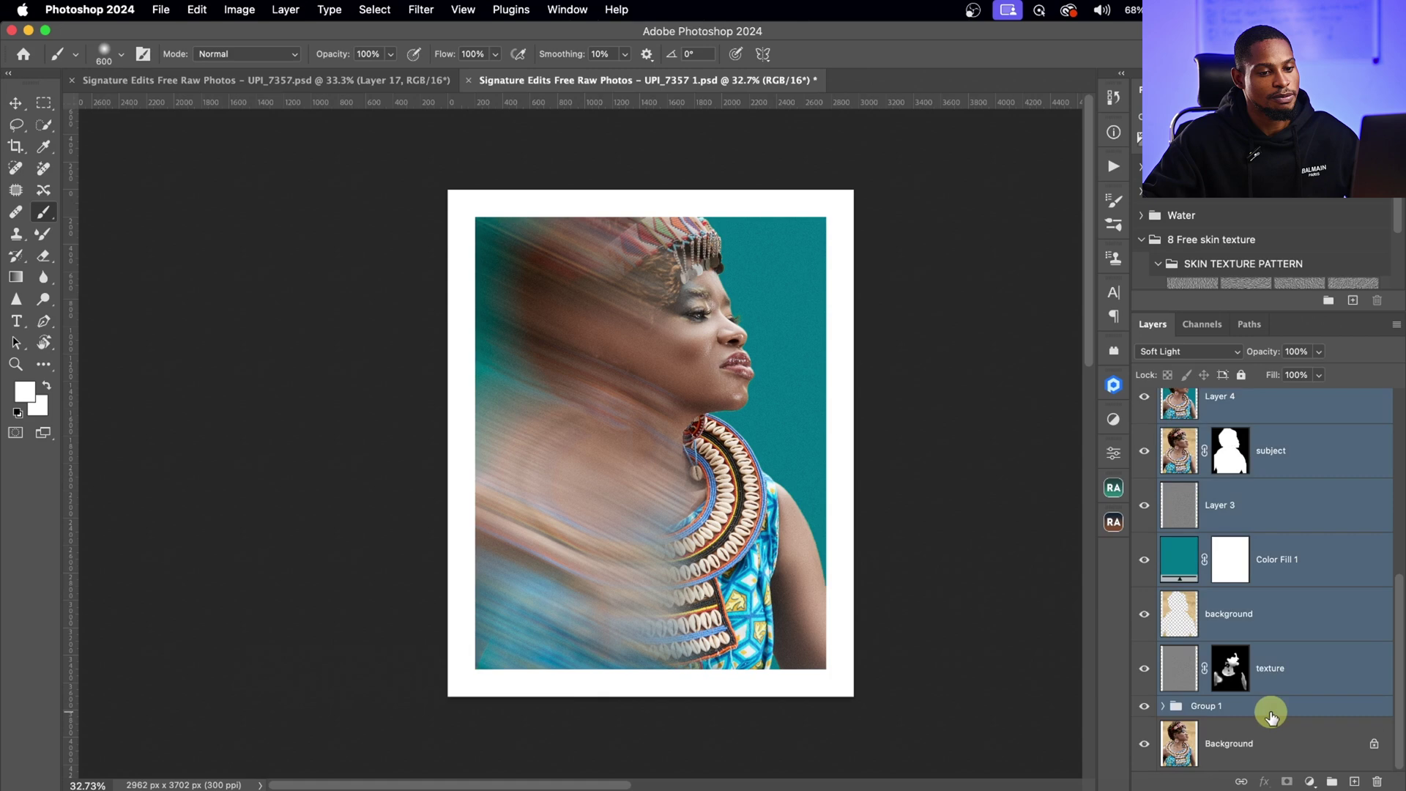
key(super+g)
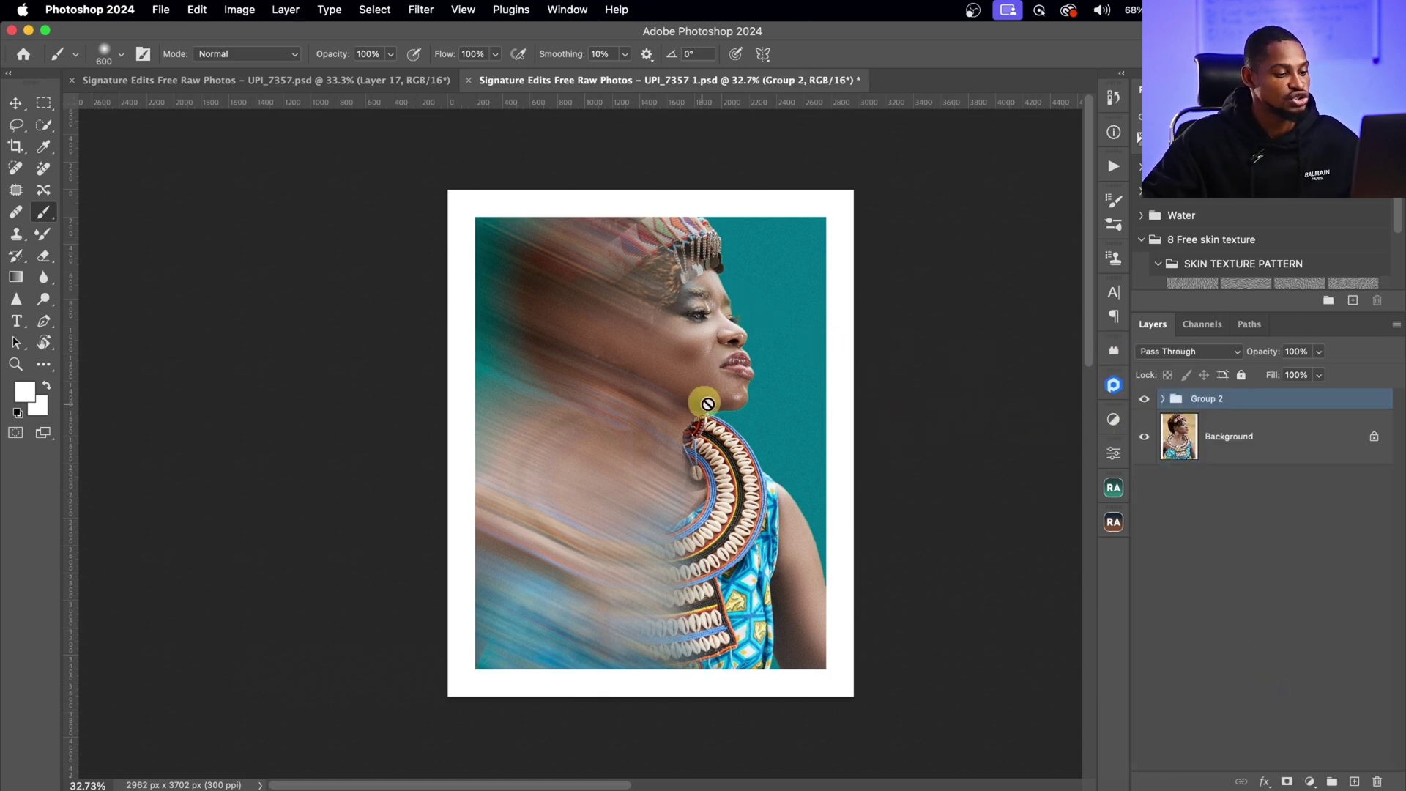
key(z)
mouse_move(711, 361)
mouse_down()
mouse_move(687, 363)
mouse_move(782, 339)
mouse_up()
key(z)
key(b)
click(1144, 399)
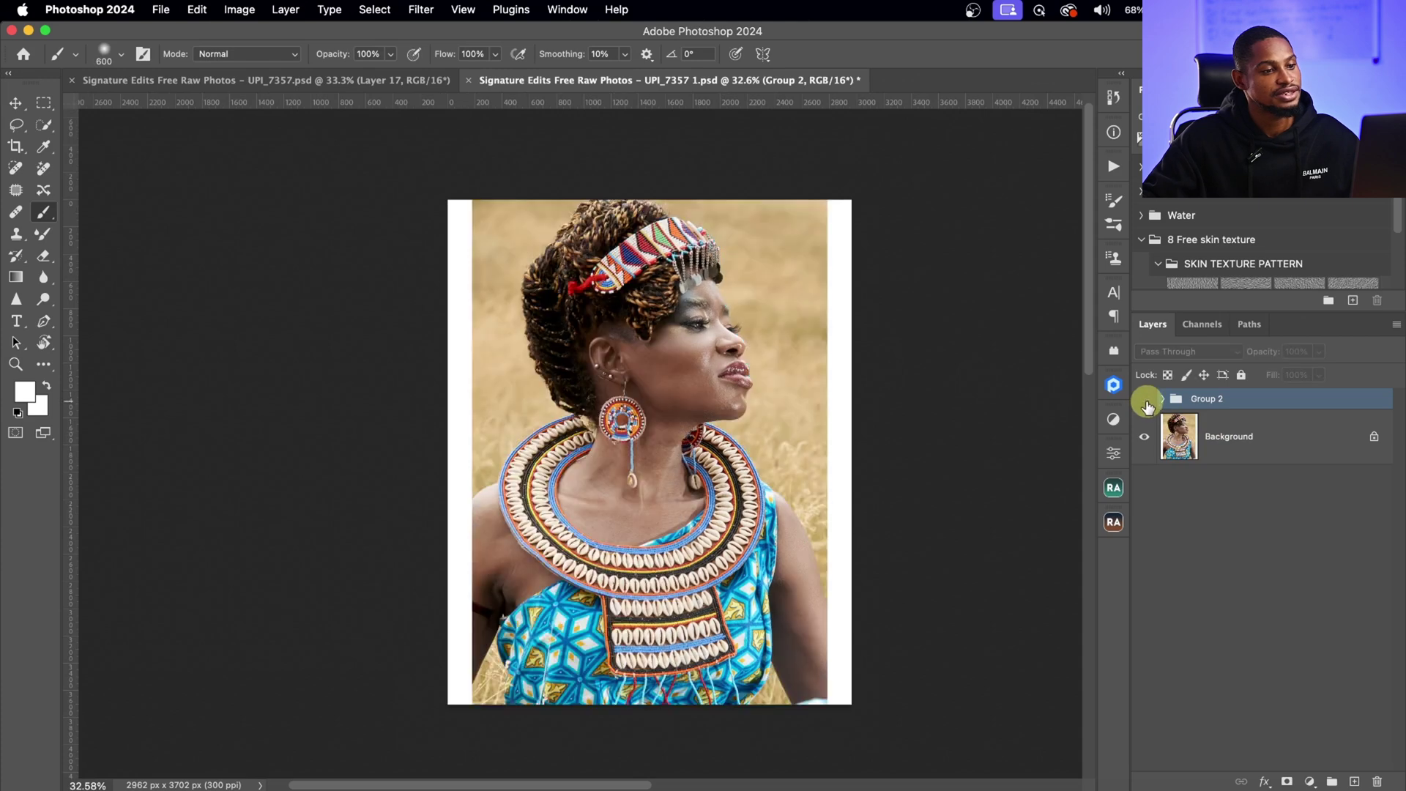